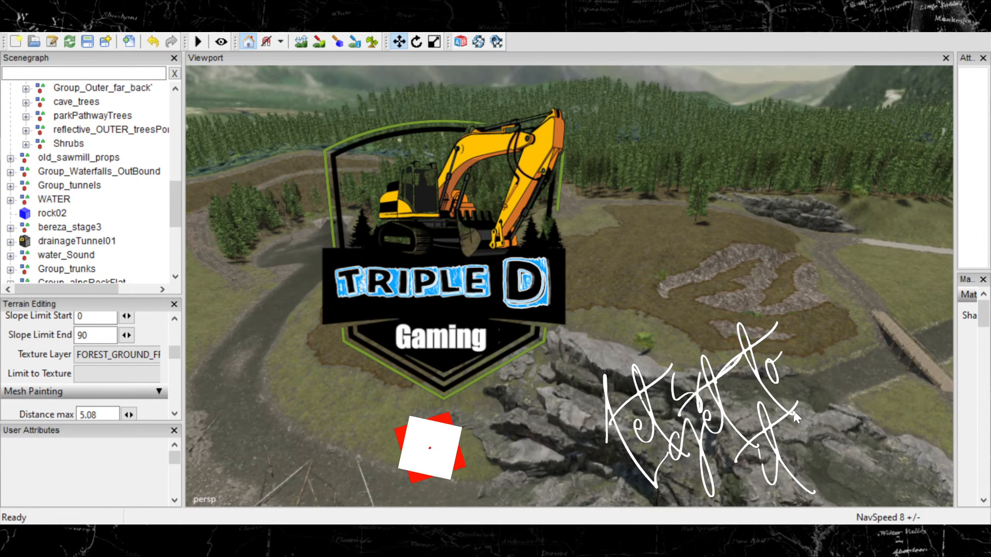
Examine the clearing, its dirt road and the road's roadside grass, undergrowth and gravel detail, from overview to close range.
{"action": "key", "text": "minus"}
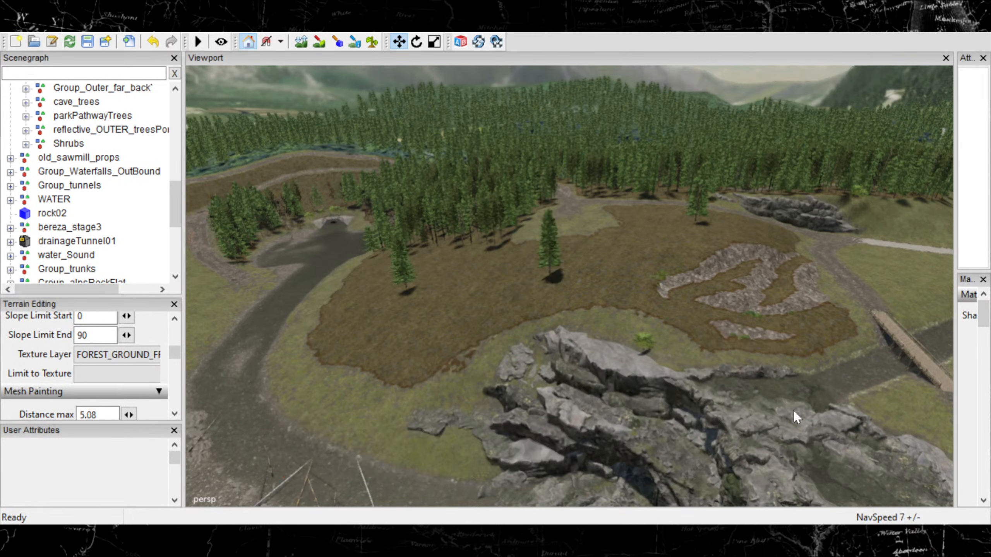
{"action": "left_click_drag", "start_coordinate": [662, 502], "coordinate": [573, 456], "text": "alt"}
{"action": "scroll", "coordinate": [704, 437], "scroll_direction": "up", "scroll_amount": 5}
{"action": "scroll", "coordinate": [571, 453], "scroll_direction": "down", "scroll_amount": 5}
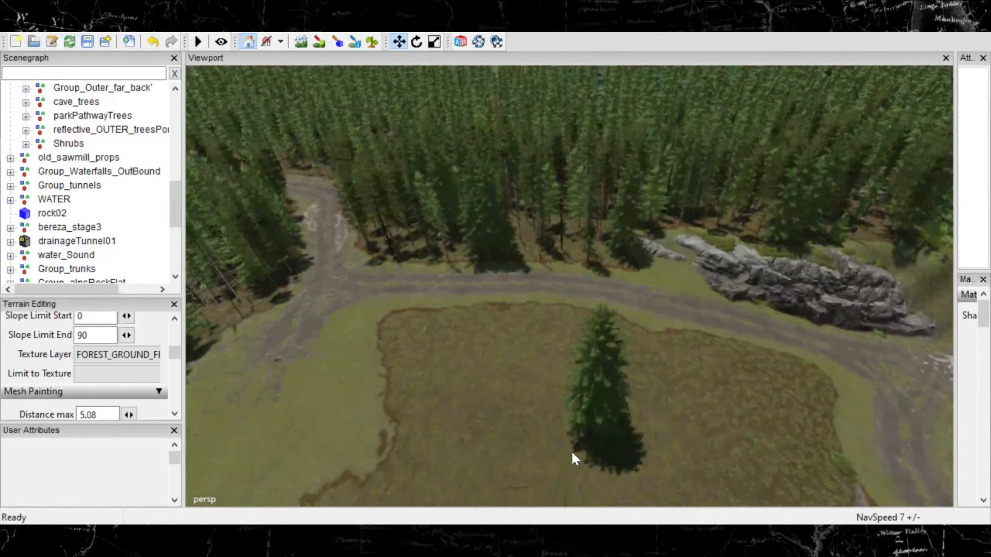
{"action": "scroll", "coordinate": [525, 260], "scroll_direction": "up", "scroll_amount": 3}
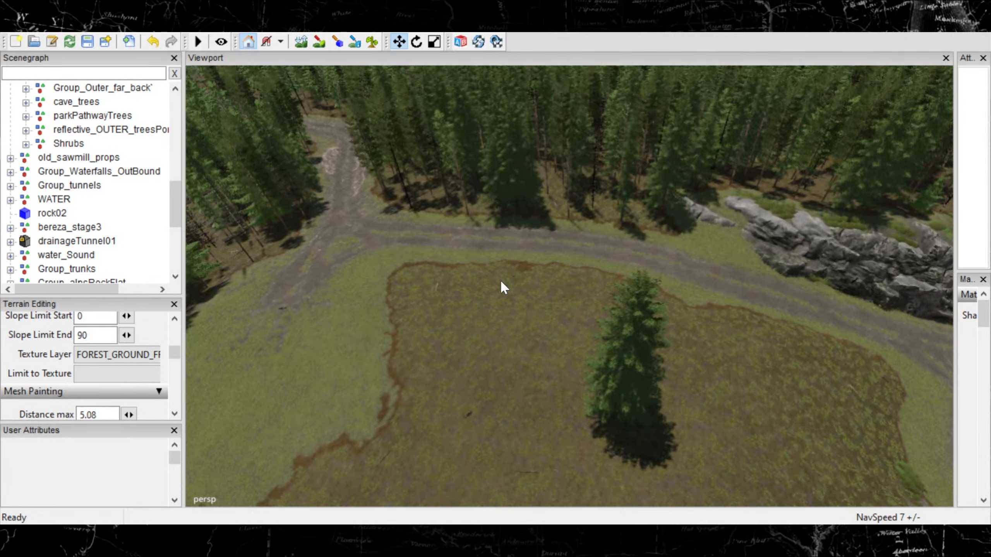
{"action": "scroll", "coordinate": [504, 285], "scroll_direction": "up", "scroll_amount": 4}
{"action": "scroll", "coordinate": [553, 245], "scroll_direction": "down", "scroll_amount": 2}
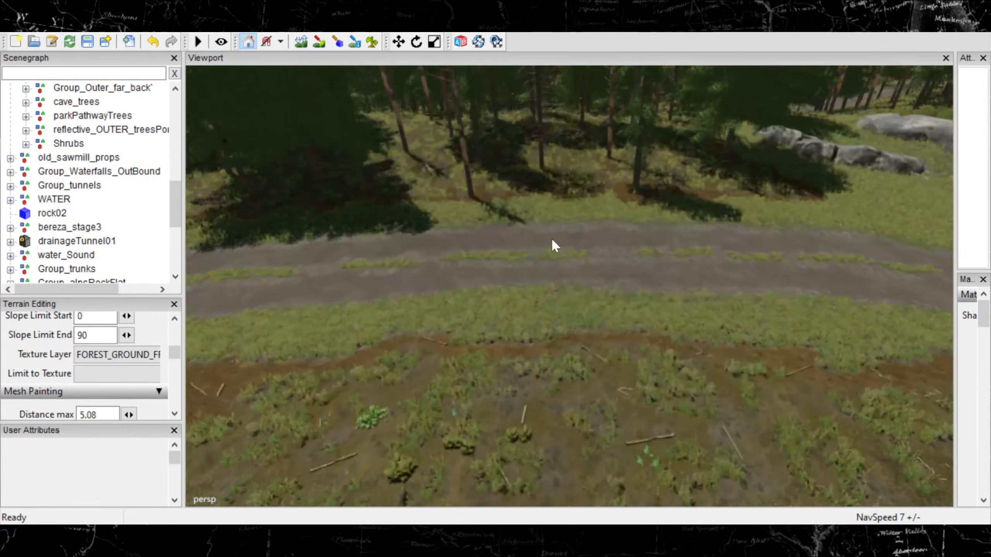
{"action": "scroll", "coordinate": [566, 234], "scroll_direction": "up", "scroll_amount": 2}
{"action": "right_click_drag", "start_coordinate": [566, 234], "coordinate": [762, 307]}
{"action": "scroll", "coordinate": [774, 294], "scroll_direction": "up", "scroll_amount": 6}
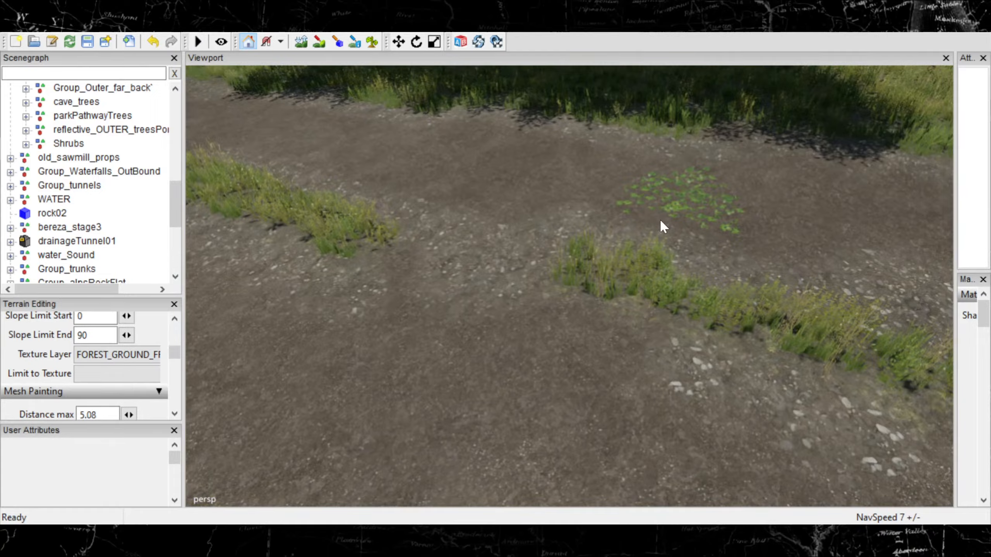
{"action": "left_click_drag", "start_coordinate": [660, 219], "coordinate": [691, 281], "text": "alt"}
Paint small foliage plants at the base of the forest tree with the bare wood patch on its trunk.
{"action": "scroll", "coordinate": [743, 339], "scroll_direction": "down", "scroll_amount": 5}
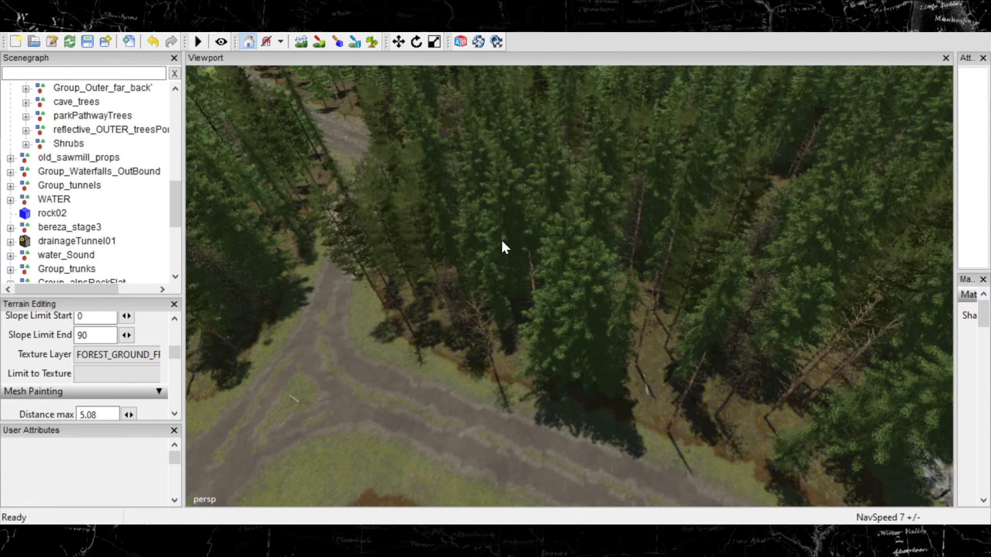
{"action": "left_click_drag", "start_coordinate": [544, 308], "coordinate": [660, 260], "text": "alt"}
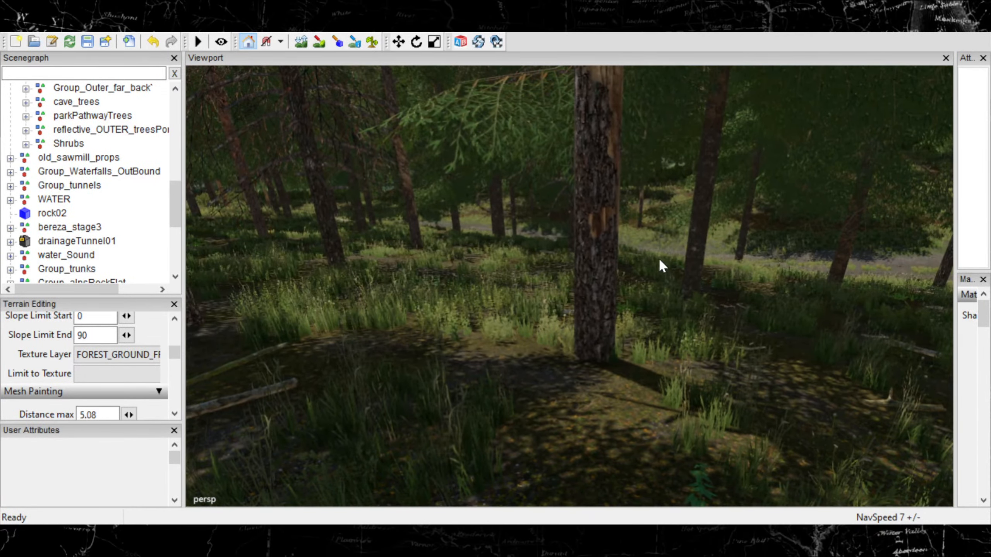
{"action": "left_click", "coordinate": [373, 41]}
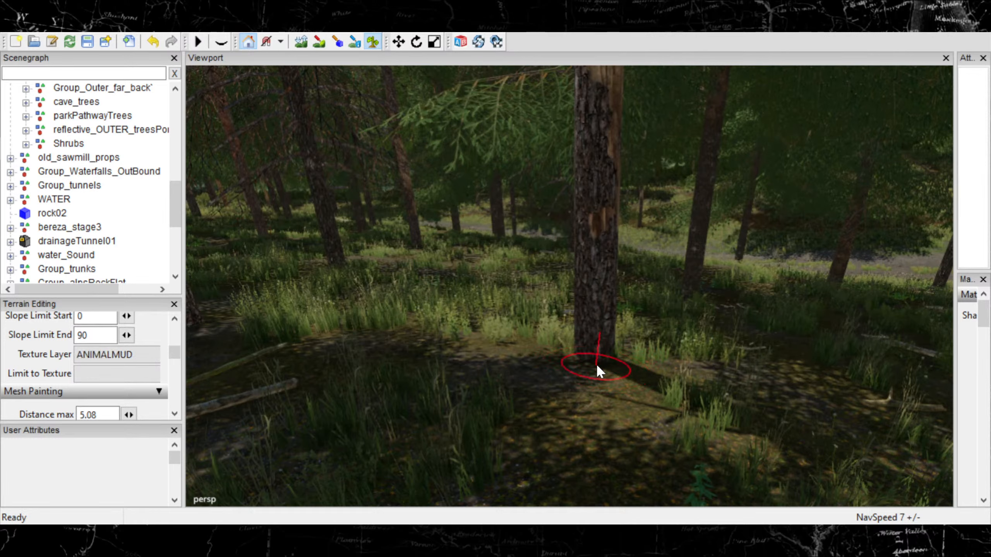
{"action": "left_click", "coordinate": [603, 363]}
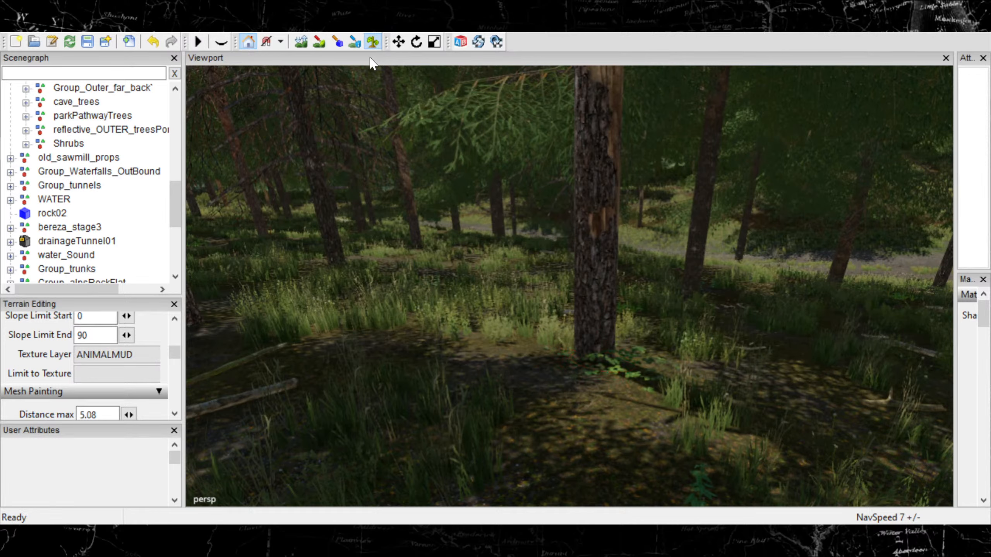
Paint the ANIMALMUD ground texture around the tree with the bare wood patch and over the surrounding forest floor.
{"action": "left_click", "coordinate": [319, 41]}
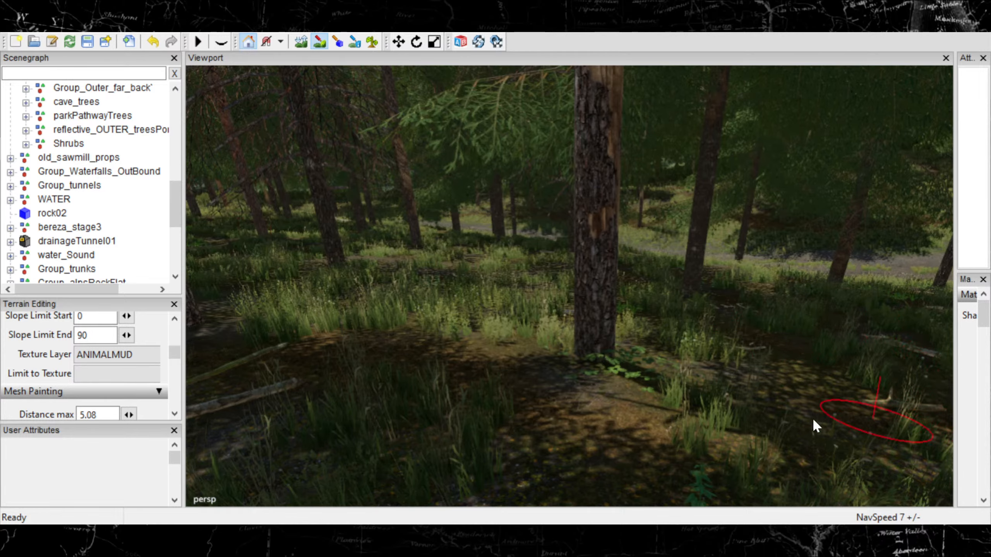
{"action": "scroll", "coordinate": [624, 424], "scroll_direction": "down", "scroll_amount": 2}
{"action": "left_click_drag", "start_coordinate": [625, 420], "coordinate": [632, 453], "text": "alt"}
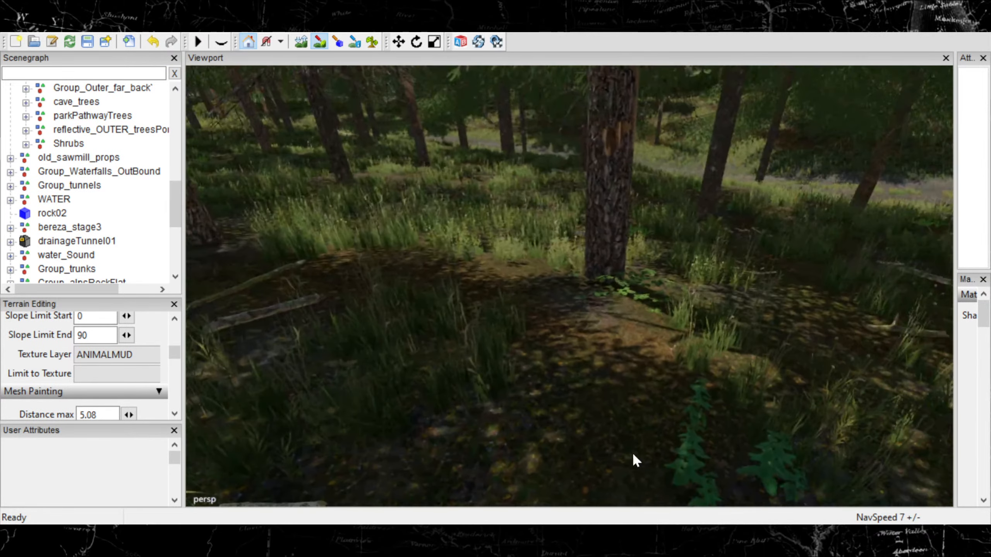
{"action": "scroll", "coordinate": [559, 447], "scroll_direction": "down", "scroll_amount": 3}
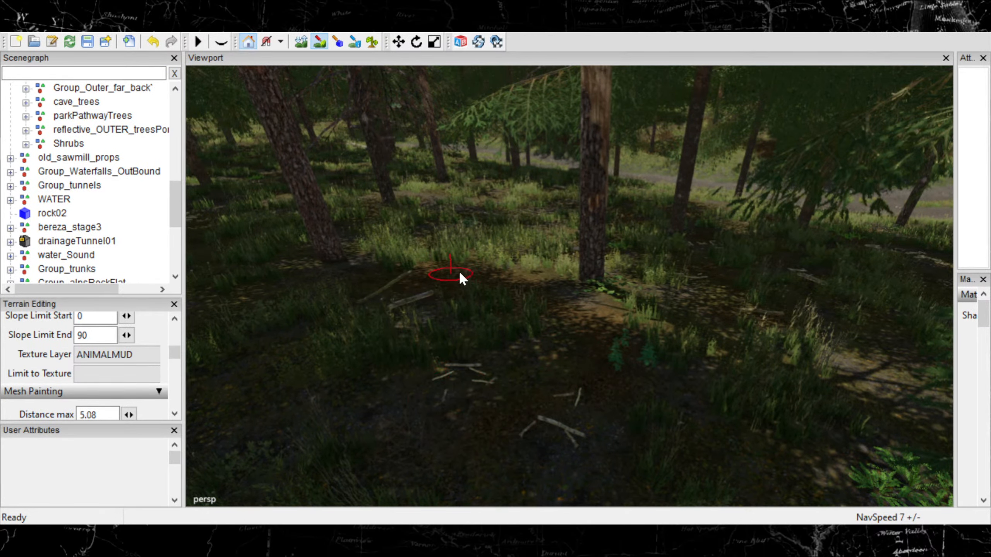
{"action": "middle_click_drag", "start_coordinate": [458, 271], "coordinate": [466, 322], "text": "alt"}
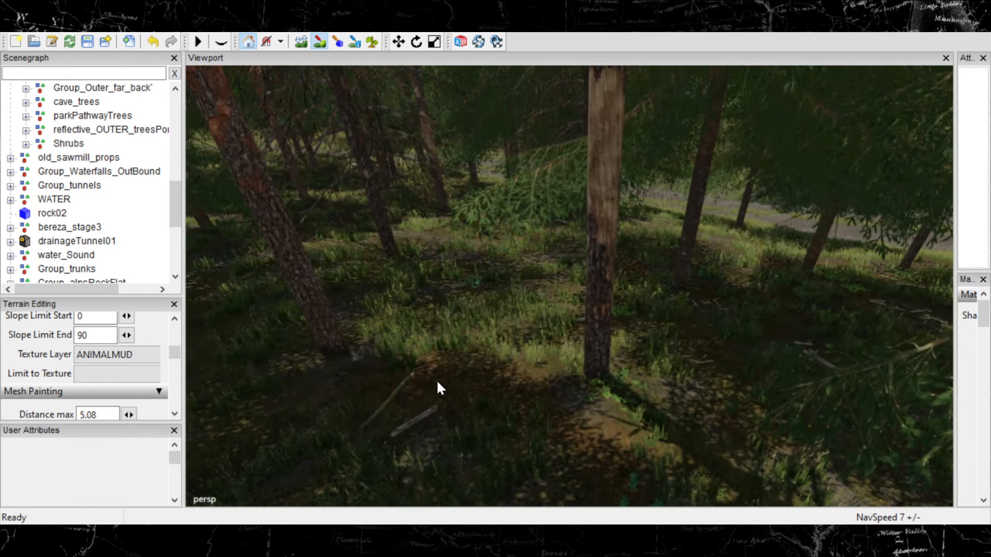
Continue the ANIMALMUD texture over the forest floor between the neighbouring trees.
{"action": "scroll", "coordinate": [437, 383], "scroll_direction": "up", "scroll_amount": 2}
{"action": "left_click_drag", "start_coordinate": [456, 372], "coordinate": [509, 323], "text": "alt"}
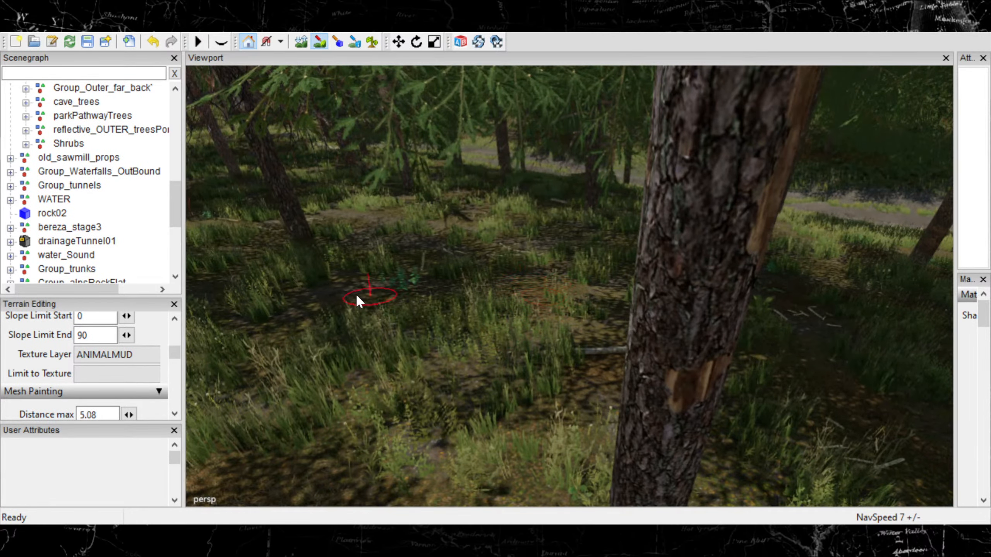
{"action": "scroll", "coordinate": [511, 273], "scroll_direction": "up", "scroll_amount": 3}
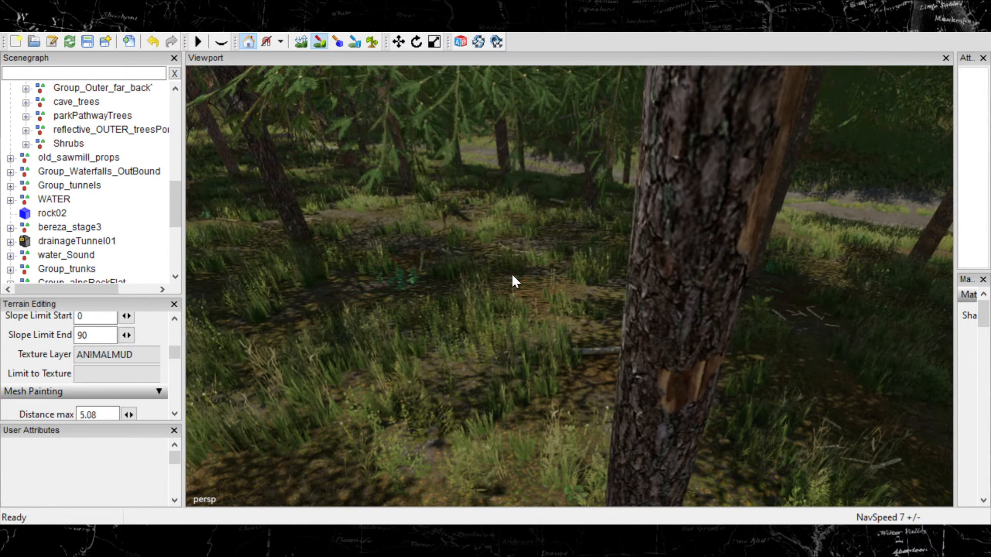
{"action": "mouse_move", "coordinate": [511, 272]}
{"action": "left_mouse_down", "text": "alt"}
{"action": "mouse_move", "coordinate": [438, 292]}
{"action": "mouse_move", "coordinate": [480, 334]}
{"action": "left_mouse_up", "text": "alt"}
{"action": "scroll", "coordinate": [497, 325], "scroll_direction": "up", "scroll_amount": 4}
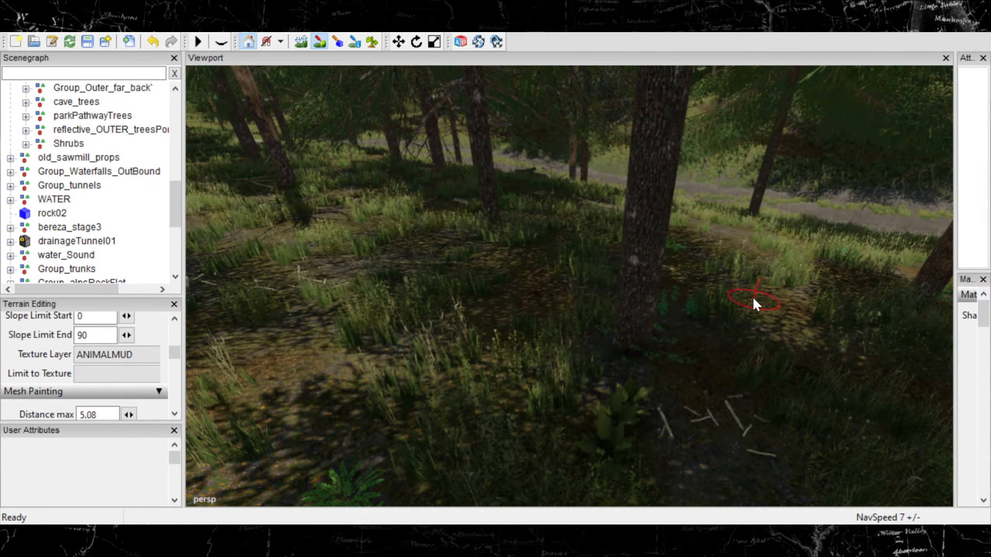
Paint ANIMALMUD texture patches on the ground around the trees along the edge of the dirt road.
{"action": "middle_click_drag", "start_coordinate": [689, 273], "coordinate": [559, 357], "text": "alt"}
{"action": "scroll", "coordinate": [559, 356], "scroll_direction": "up", "scroll_amount": 4}
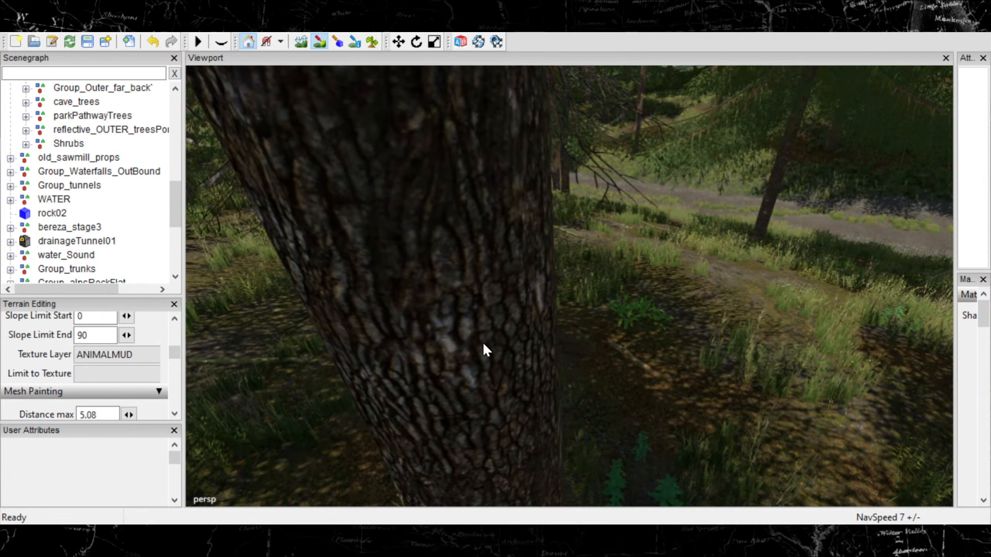
{"action": "middle_click_drag", "start_coordinate": [483, 343], "coordinate": [533, 327], "text": "alt"}
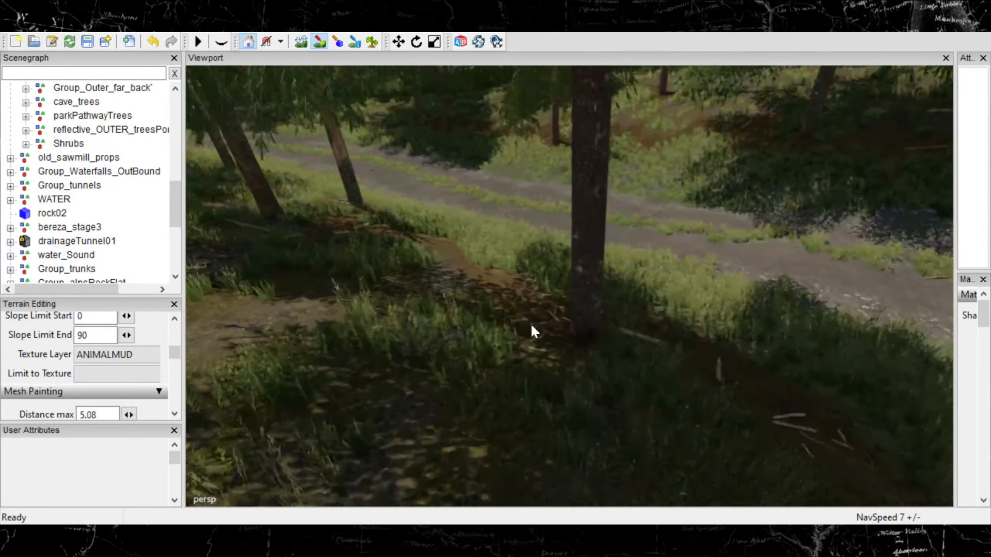
{"action": "right_click_drag", "start_coordinate": [532, 327], "coordinate": [556, 329], "text": "alt"}
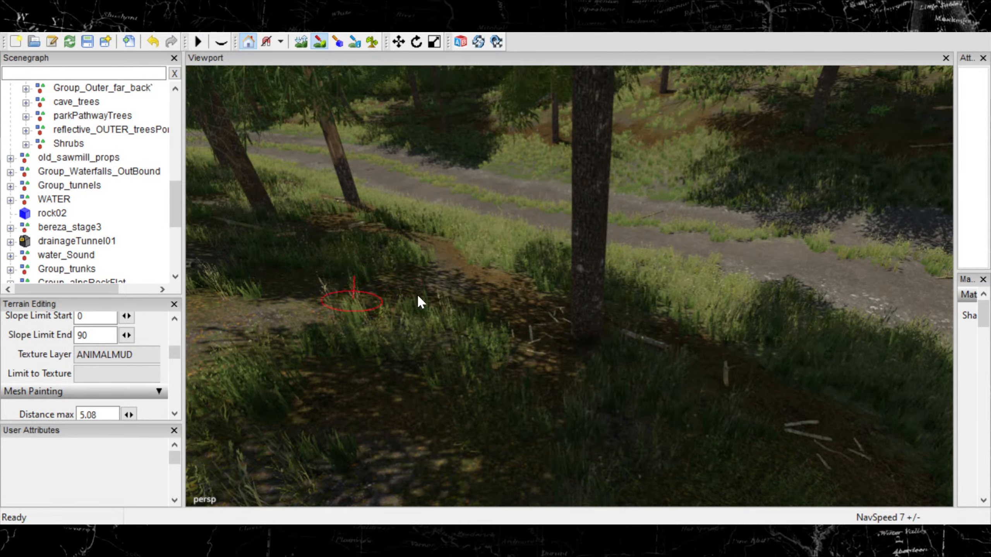
{"action": "right_click_drag", "start_coordinate": [515, 346], "coordinate": [469, 347], "text": "alt"}
{"action": "middle_click_drag", "start_coordinate": [469, 347], "coordinate": [480, 334], "text": "alt"}
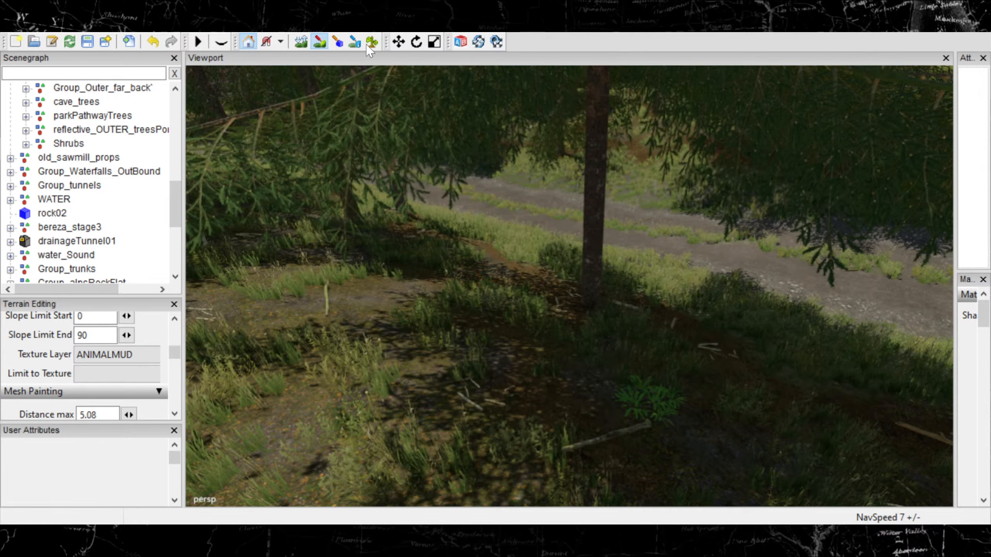
Paint foliage plants around the base of the thick-barked tree further inside the forest.
{"action": "left_click", "coordinate": [376, 45]}
{"action": "scroll", "coordinate": [488, 349], "scroll_direction": "up", "scroll_amount": 5}
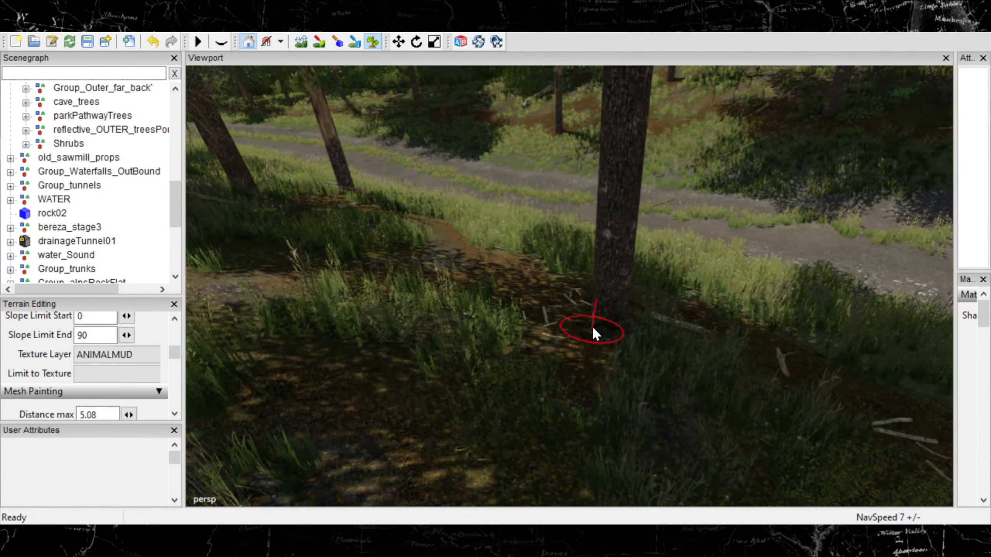
{"action": "mouse_move", "coordinate": [624, 329]}
{"action": "right_mouse_down", "text": "alt"}
{"action": "mouse_move", "coordinate": [482, 368]}
{"action": "mouse_move", "coordinate": [553, 352]}
{"action": "right_mouse_up", "text": "alt"}
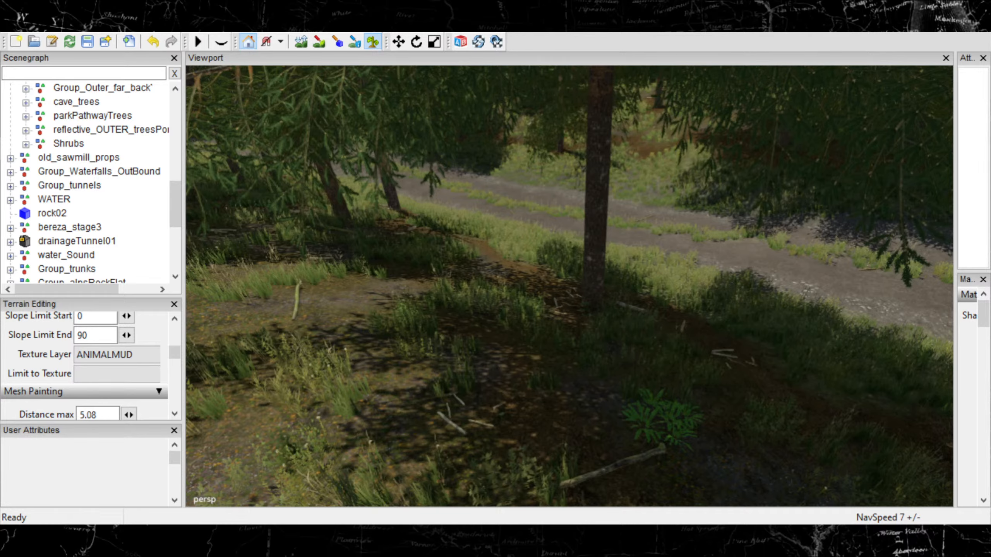
{"action": "mouse_move", "coordinate": [475, 422]}
{"action": "right_mouse_down", "text": "alt"}
{"action": "mouse_move", "coordinate": [489, 406]}
{"action": "mouse_move", "coordinate": [470, 409]}
{"action": "mouse_move", "coordinate": [537, 380]}
{"action": "mouse_move", "coordinate": [487, 392]}
{"action": "mouse_move", "coordinate": [481, 381]}
{"action": "right_mouse_up", "text": "alt"}
{"action": "mouse_move", "coordinate": [482, 380]}
{"action": "left_mouse_down", "text": "alt"}
{"action": "mouse_move", "coordinate": [256, 346]}
{"action": "mouse_move", "coordinate": [151, 301]}
{"action": "mouse_move", "coordinate": [252, 297]}
{"action": "left_mouse_up", "text": "alt"}
{"action": "middle_click_drag", "start_coordinate": [253, 296], "coordinate": [315, 324], "text": "alt"}
{"action": "mouse_move", "coordinate": [314, 324]}
{"action": "right_mouse_down", "text": "alt"}
{"action": "mouse_move", "coordinate": [438, 314]}
{"action": "mouse_move", "coordinate": [416, 306]}
{"action": "right_mouse_up", "text": "alt"}
{"action": "mouse_move", "coordinate": [416, 306]}
{"action": "left_mouse_down", "text": "alt"}
{"action": "mouse_move", "coordinate": [460, 334]}
{"action": "mouse_move", "coordinate": [517, 332]}
{"action": "left_mouse_up", "text": "alt"}
{"action": "left_click", "coordinate": [477, 336]}
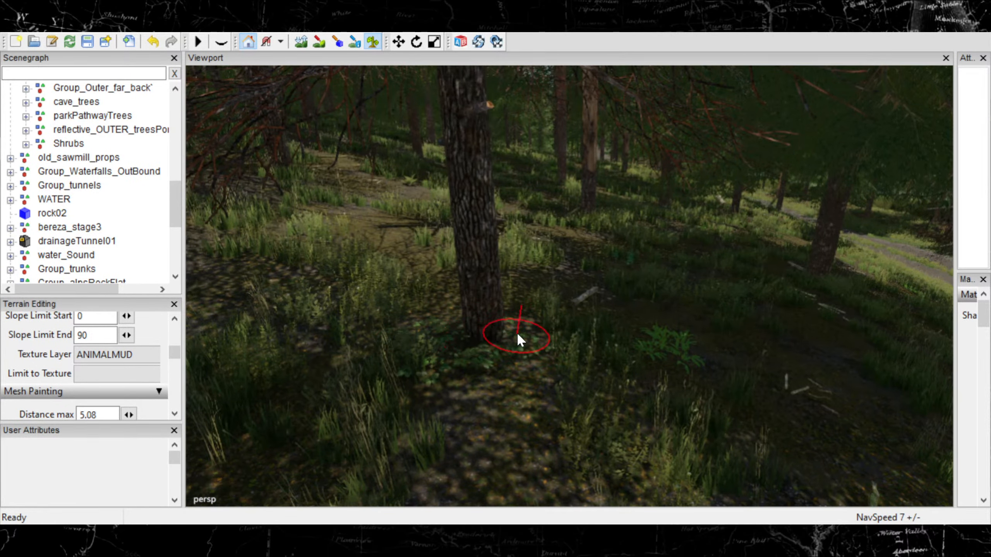
Blend ANIMALMUD texture into the ground around the thick-barked tree and the open patches beside it.
{"action": "left_click", "coordinate": [321, 42]}
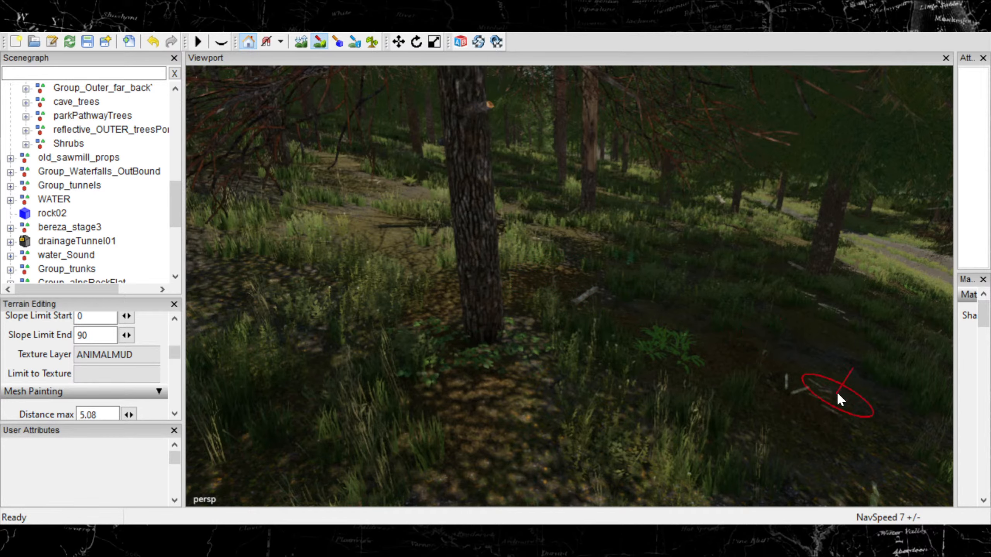
{"action": "scroll", "coordinate": [709, 392], "scroll_direction": "down", "scroll_amount": 2}
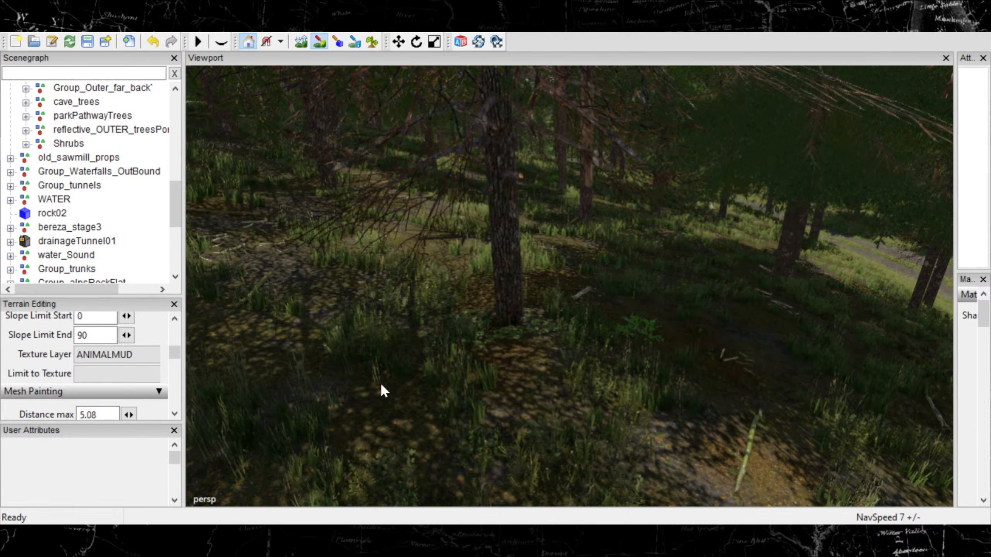
{"action": "middle_click_drag", "start_coordinate": [381, 383], "coordinate": [410, 394], "text": "alt"}
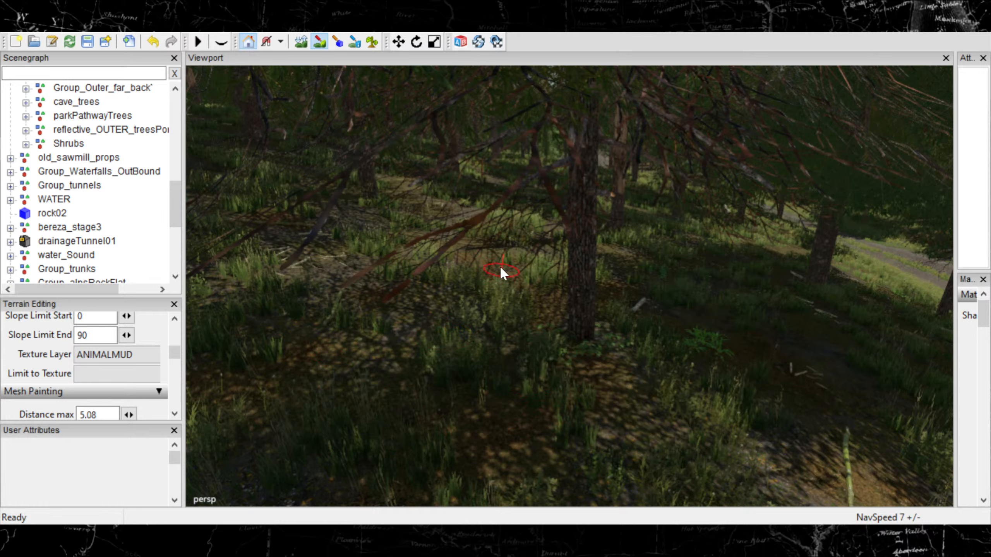
{"action": "mouse_move", "coordinate": [592, 320]}
{"action": "middle_mouse_down", "text": "alt"}
{"action": "mouse_move", "coordinate": [414, 302]}
{"action": "mouse_move", "coordinate": [303, 232]}
{"action": "mouse_move", "coordinate": [525, 311]}
{"action": "mouse_move", "coordinate": [491, 314]}
{"action": "middle_mouse_up", "text": "alt"}
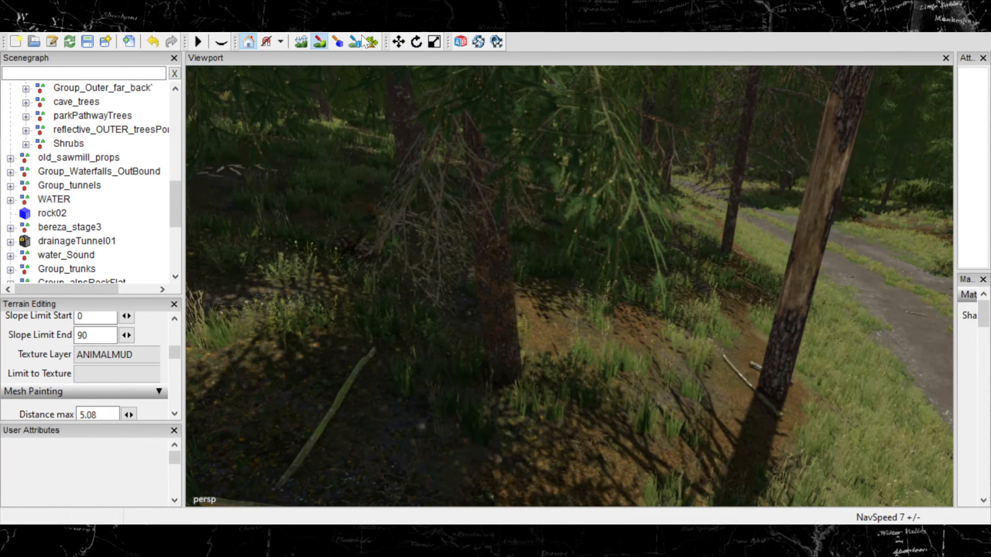
Paint foliage plants around the branchy tree, near the bare-trunked tree by the road and at the shaded tree beyond.
{"action": "left_click", "coordinate": [373, 42]}
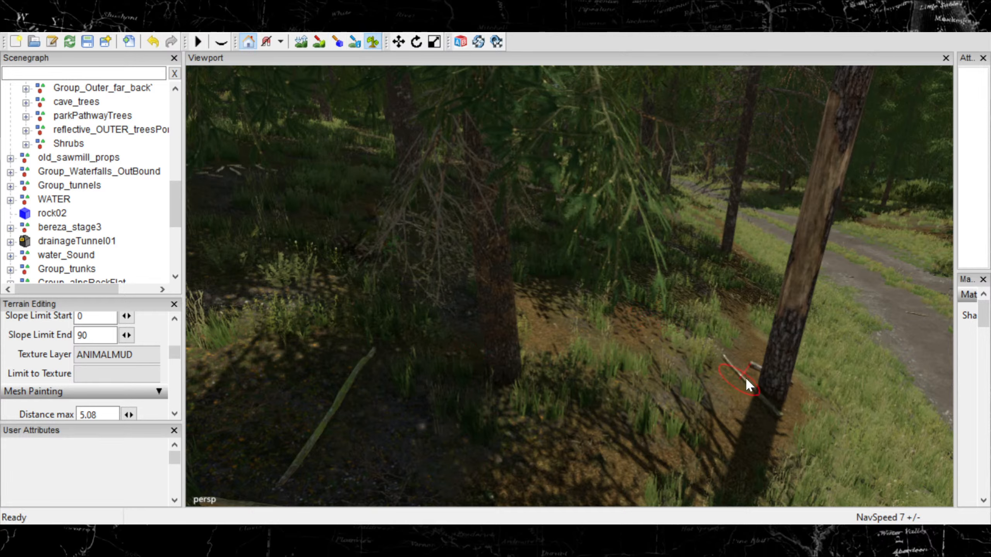
{"action": "mouse_move", "coordinate": [477, 347]}
{"action": "left_mouse_down"}
{"action": "mouse_move", "coordinate": [486, 344]}
{"action": "mouse_move", "coordinate": [494, 291]}
{"action": "left_mouse_up"}
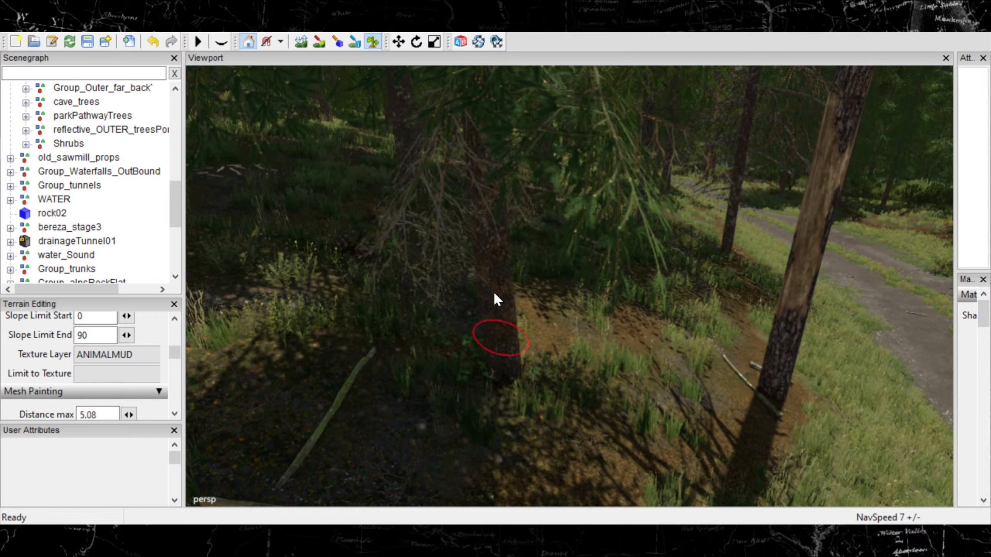
{"action": "left_click", "coordinate": [505, 340]}
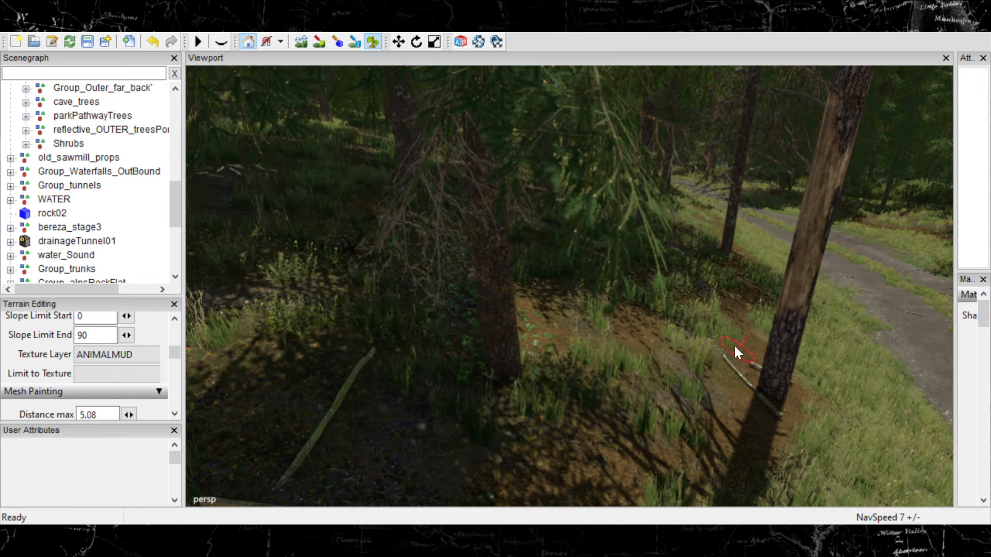
{"action": "left_click", "coordinate": [748, 345]}
{"action": "left_click", "coordinate": [729, 391]}
{"action": "right_click_drag", "start_coordinate": [489, 293], "coordinate": [637, 361]}
{"action": "left_click", "coordinate": [579, 343]}
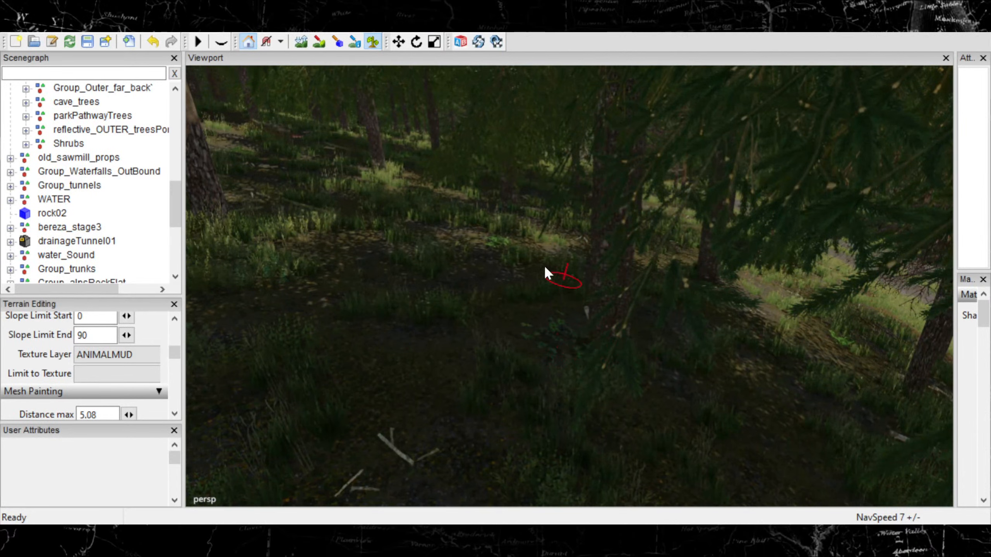
Paint ANIMALMUD texture over the dark forest floor around the shaded tree.
{"action": "left_click", "coordinate": [319, 41]}
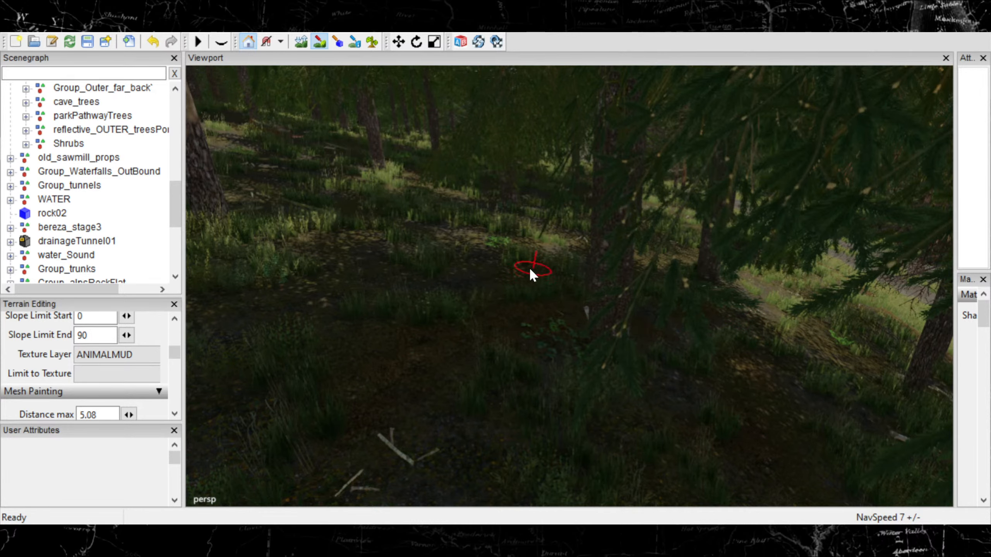
{"action": "scroll", "coordinate": [417, 361], "scroll_direction": "up", "scroll_amount": 3}
{"action": "right_click_drag", "start_coordinate": [425, 363], "coordinate": [504, 367]}
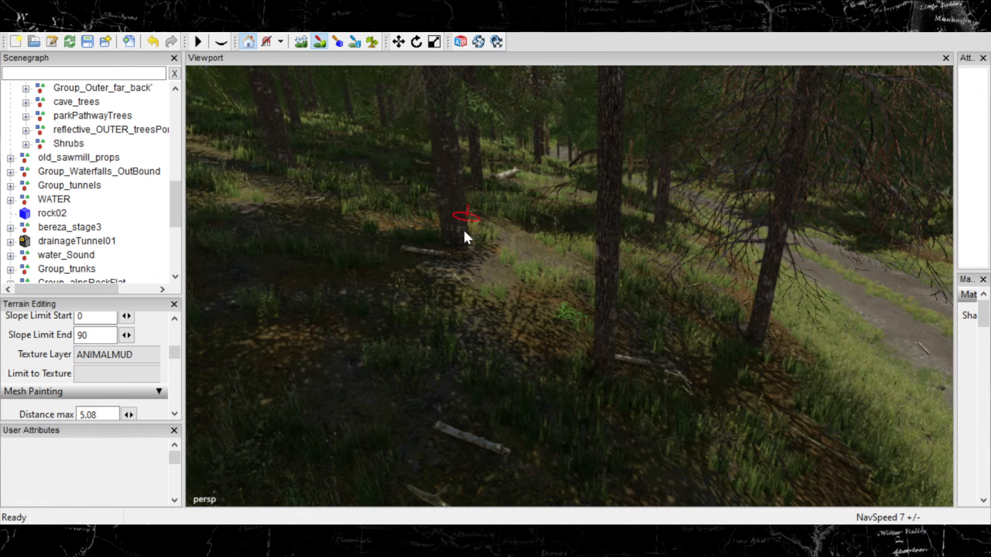
Paint a patch of foliage plants beside the base of the slim tree next to the fallen branches.
{"action": "scroll", "coordinate": [463, 349], "scroll_direction": "up", "scroll_amount": 4}
{"action": "left_click", "coordinate": [373, 41]}
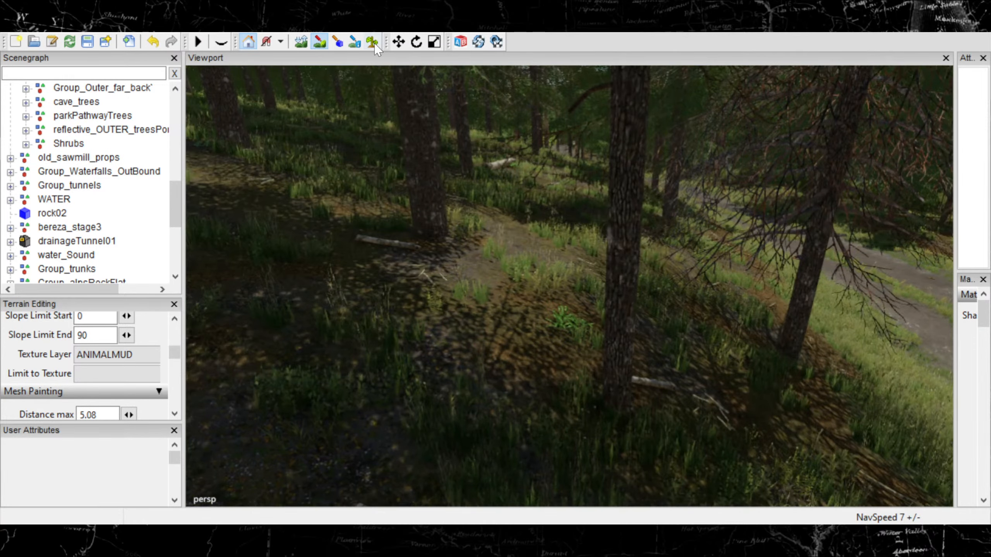
{"action": "left_click", "coordinate": [588, 373]}
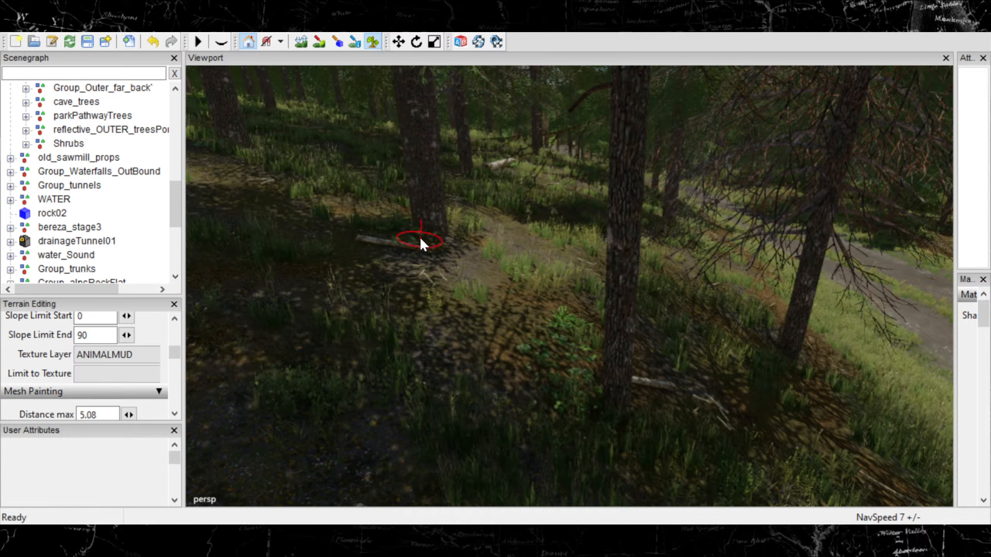
Paint ANIMALMUD texture over the ground around the bare-trunked tree and the grassy patches in front of it.
{"action": "mouse_move", "coordinate": [419, 237]}
{"action": "middle_mouse_down"}
{"action": "mouse_move", "coordinate": [613, 358]}
{"action": "mouse_move", "coordinate": [556, 345]}
{"action": "mouse_move", "coordinate": [642, 321]}
{"action": "mouse_move", "coordinate": [409, 262]}
{"action": "mouse_move", "coordinate": [453, 278]}
{"action": "mouse_move", "coordinate": [566, 285]}
{"action": "mouse_move", "coordinate": [595, 245]}
{"action": "middle_mouse_up"}
{"action": "mouse_move", "coordinate": [571, 378]}
{"action": "middle_mouse_down"}
{"action": "mouse_move", "coordinate": [327, 310]}
{"action": "mouse_move", "coordinate": [323, 330]}
{"action": "mouse_move", "coordinate": [506, 270]}
{"action": "mouse_move", "coordinate": [474, 307]}
{"action": "mouse_move", "coordinate": [516, 309]}
{"action": "mouse_move", "coordinate": [484, 287]}
{"action": "mouse_move", "coordinate": [540, 401]}
{"action": "mouse_move", "coordinate": [685, 323]}
{"action": "middle_mouse_up"}
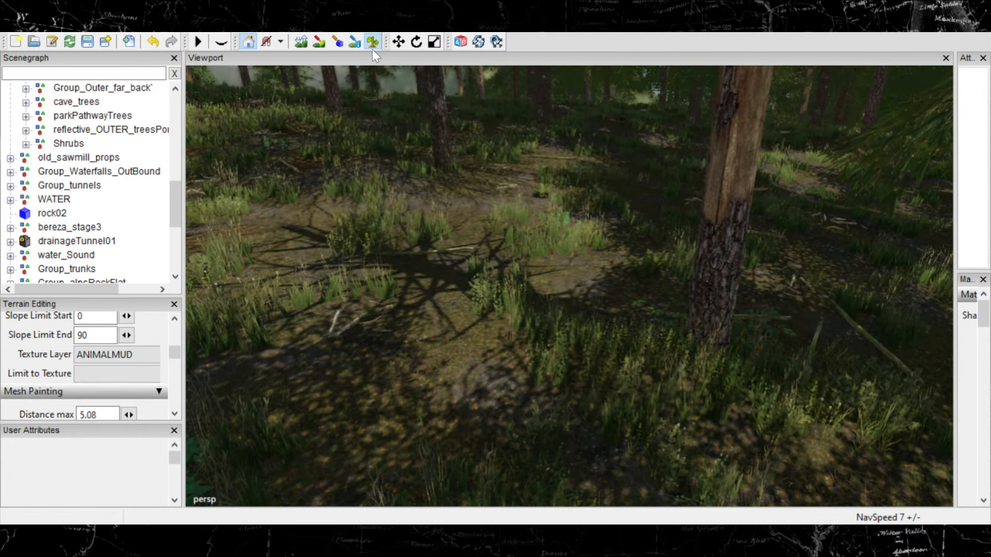
{"action": "left_click", "coordinate": [320, 42]}
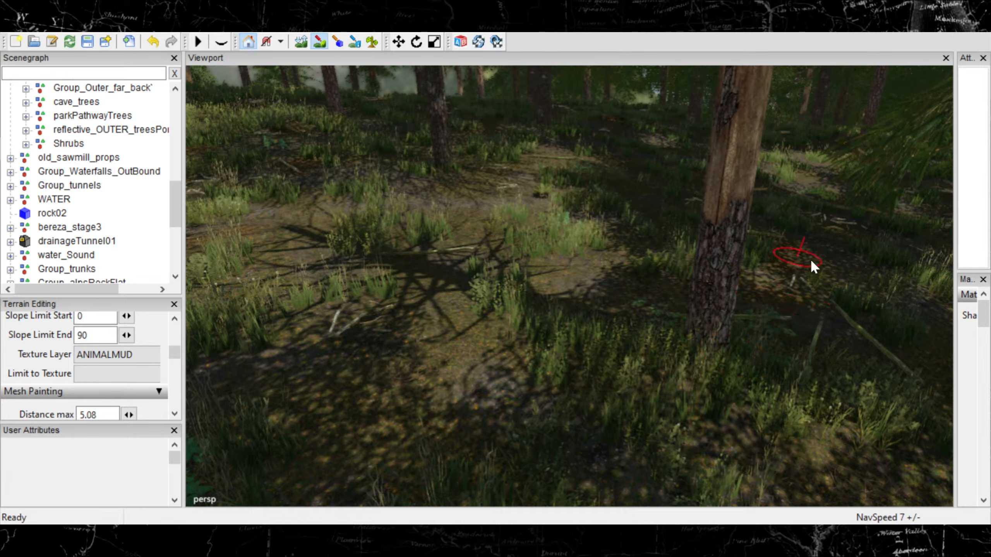
{"action": "scroll", "coordinate": [849, 412], "scroll_direction": "down", "scroll_amount": 3}
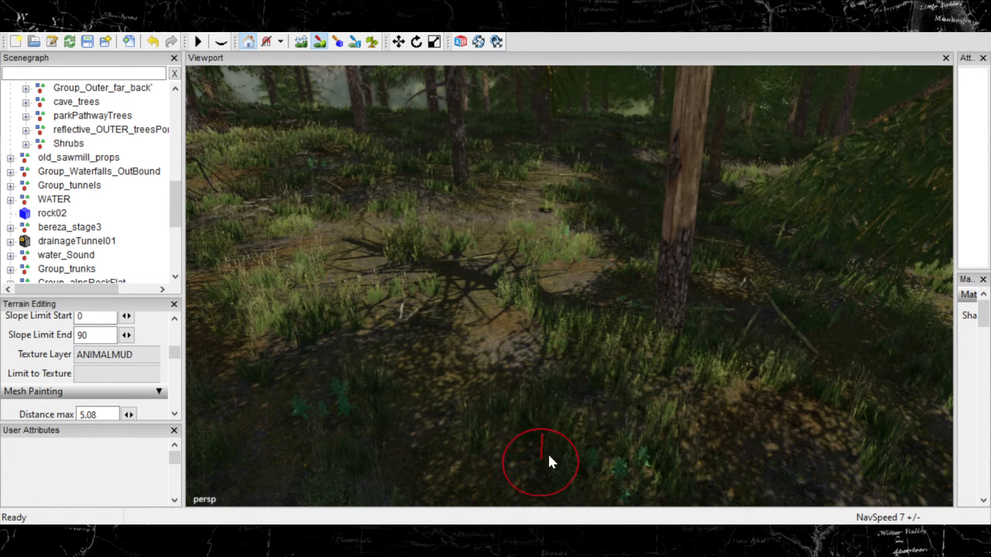
{"action": "middle_click_drag", "start_coordinate": [490, 381], "coordinate": [536, 401], "text": "alt"}
{"action": "scroll", "coordinate": [527, 411], "scroll_direction": "down", "scroll_amount": 2}
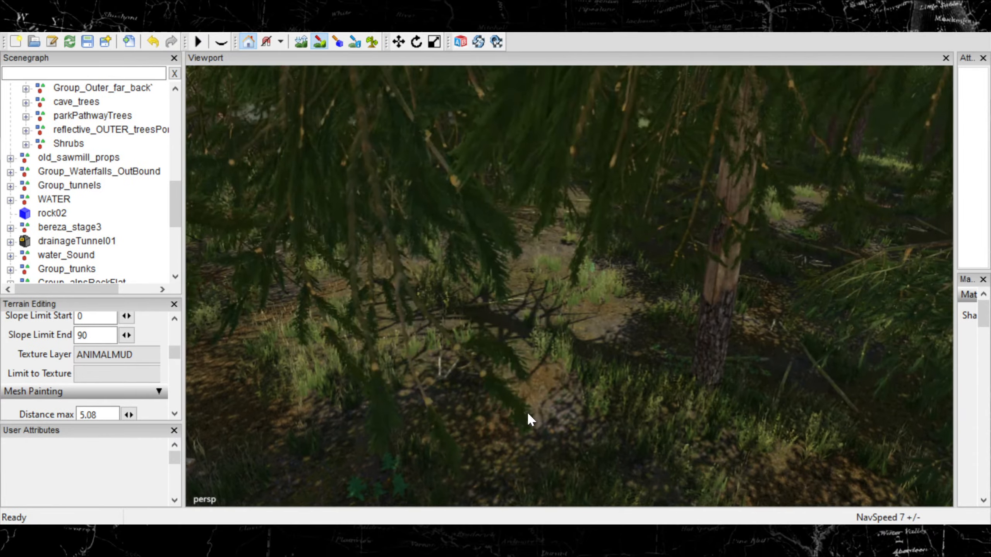
Blend ANIMALMUD texture into the ground around the base of the dark-barked tree beside the scattered branches.
{"action": "scroll", "coordinate": [526, 413], "scroll_direction": "up", "scroll_amount": 3}
{"action": "mouse_move", "coordinate": [754, 356]}
{"action": "left_mouse_down", "text": "alt"}
{"action": "mouse_move", "coordinate": [857, 370]}
{"action": "mouse_move", "coordinate": [629, 317]}
{"action": "left_mouse_up", "text": "alt"}
{"action": "scroll", "coordinate": [626, 336], "scroll_direction": "down", "scroll_amount": 2}
{"action": "scroll", "coordinate": [628, 337], "scroll_direction": "up", "scroll_amount": 5}
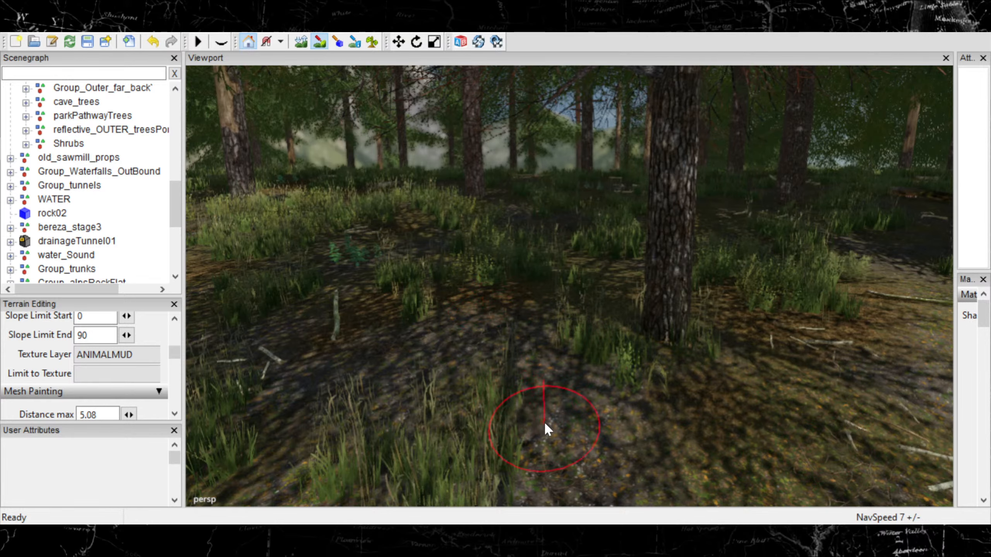
{"action": "mouse_move", "coordinate": [596, 395]}
{"action": "right_mouse_down", "text": "alt"}
{"action": "mouse_move", "coordinate": [528, 407]}
{"action": "mouse_move", "coordinate": [547, 406]}
{"action": "right_mouse_up", "text": "alt"}
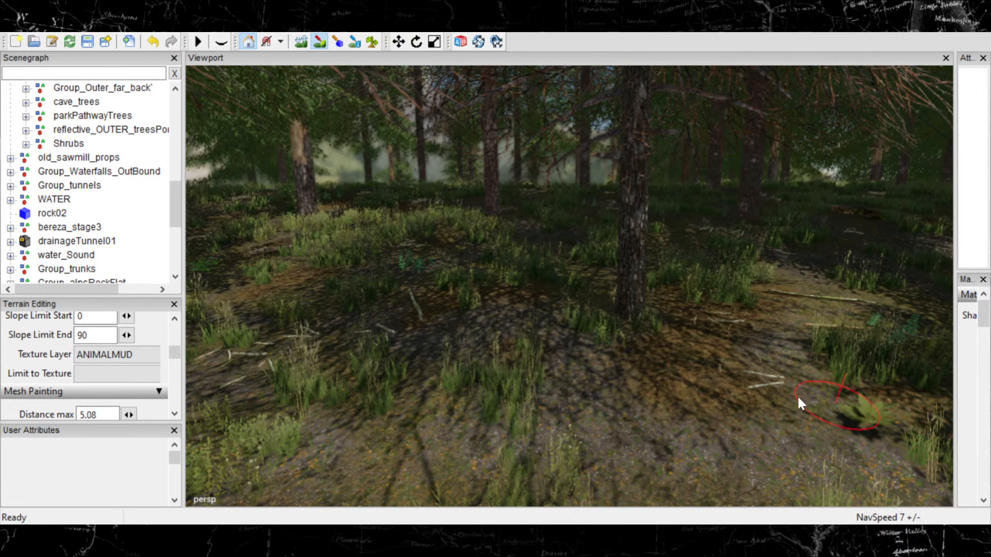
{"action": "right_click_drag", "start_coordinate": [665, 374], "coordinate": [697, 389], "text": "alt"}
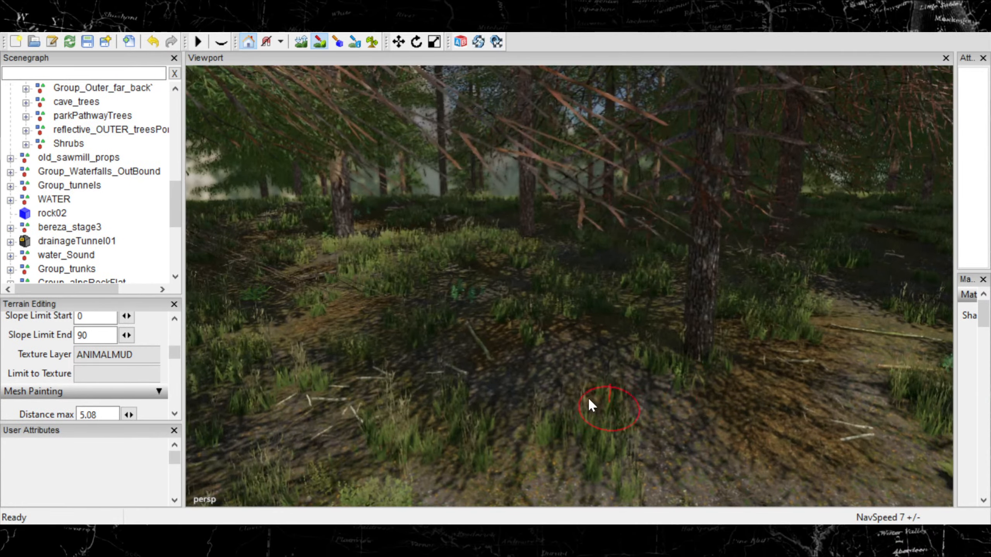
{"action": "right_click_drag", "start_coordinate": [583, 326], "coordinate": [580, 293], "text": "alt"}
Paint foliage plants around the thick-barked tree's base, then ANIMALMUD texture over the surrounding ground.
{"action": "left_click", "coordinate": [373, 42]}
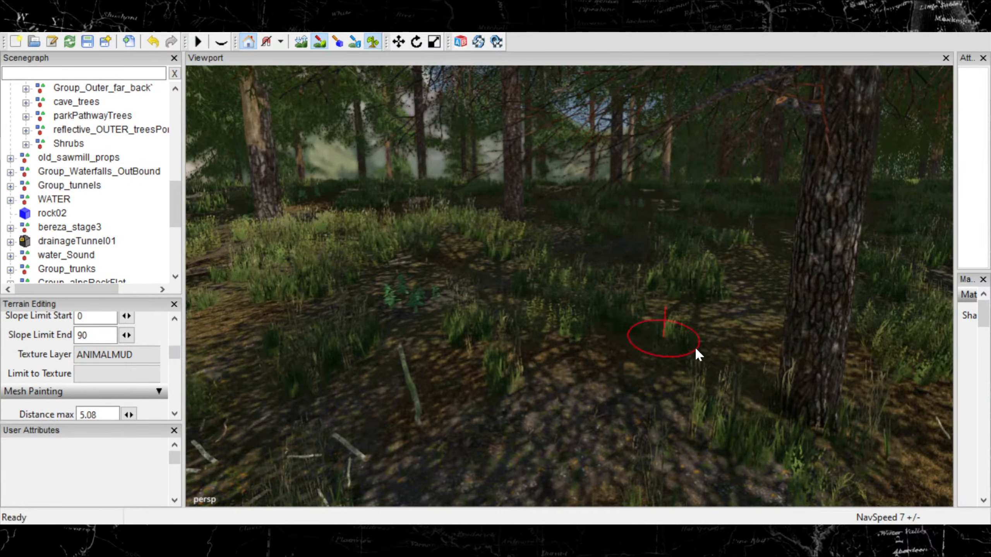
{"action": "mouse_move", "coordinate": [460, 270]}
{"action": "right_mouse_down", "text": "alt"}
{"action": "mouse_move", "coordinate": [566, 347]}
{"action": "mouse_move", "coordinate": [662, 301]}
{"action": "right_mouse_up", "text": "alt"}
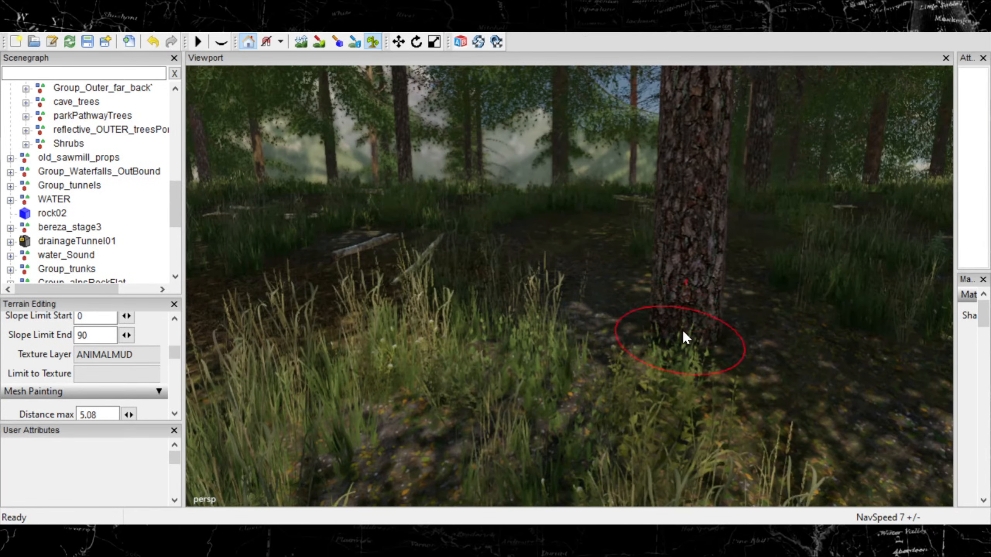
{"action": "left_click", "coordinate": [319, 41]}
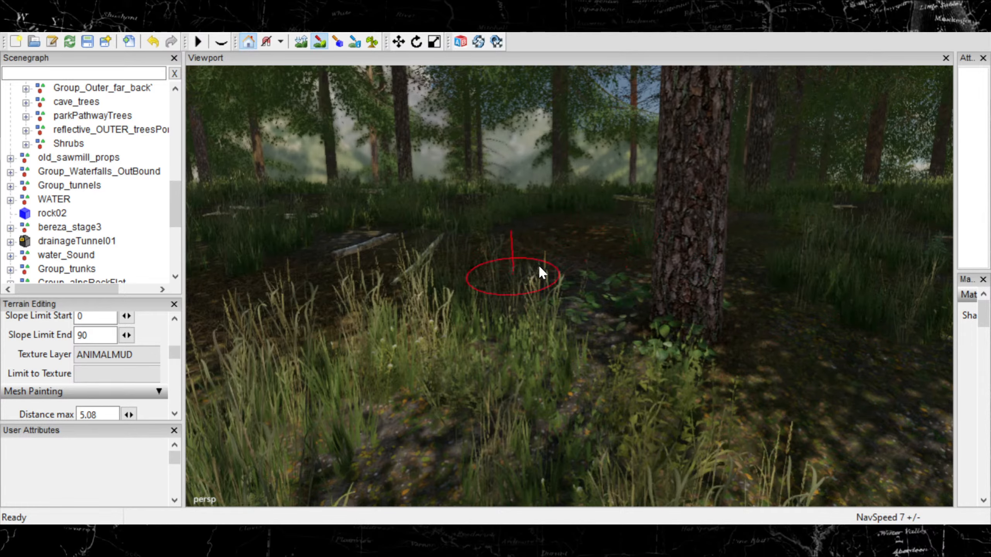
{"action": "scroll", "coordinate": [654, 304], "scroll_direction": "down", "scroll_amount": 2}
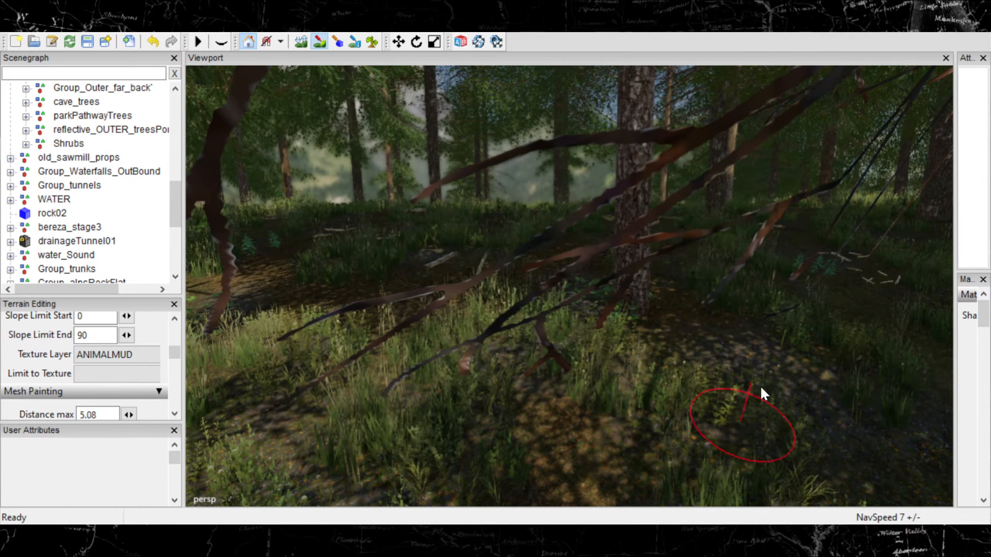
Paint ANIMALMUD texture over the dark forest floor around the fallen branches and logs beyond the thick-barked tree.
{"action": "scroll", "coordinate": [569, 310], "scroll_direction": "up", "scroll_amount": 2}
{"action": "middle_click_drag", "start_coordinate": [569, 310], "coordinate": [571, 360], "text": "alt"}
{"action": "scroll", "coordinate": [562, 376], "scroll_direction": "up", "scroll_amount": 1}
{"action": "scroll", "coordinate": [562, 377], "scroll_direction": "up", "scroll_amount": 1}
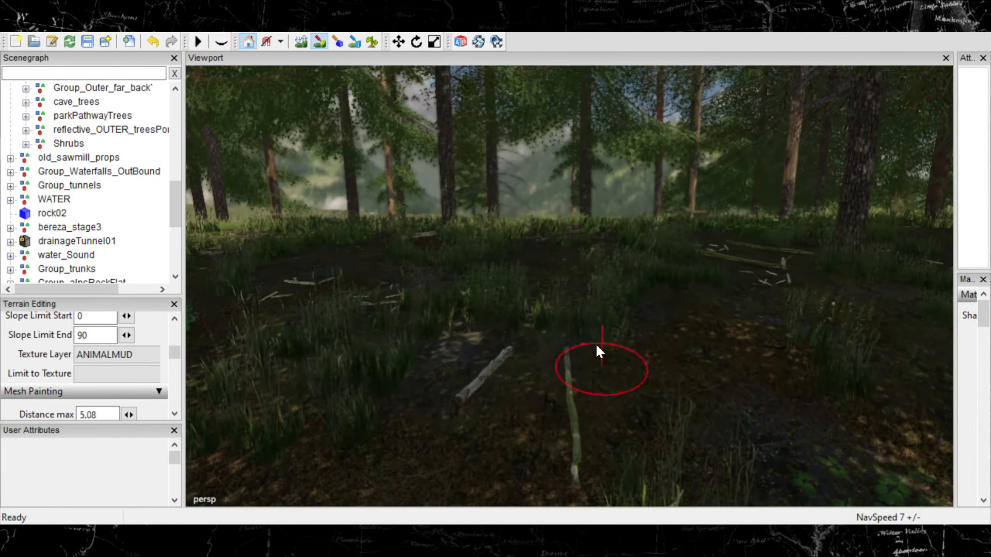
{"action": "scroll", "coordinate": [679, 310], "scroll_direction": "up", "scroll_amount": 1}
{"action": "scroll", "coordinate": [666, 335], "scroll_direction": "up", "scroll_amount": 1}
{"action": "scroll", "coordinate": [646, 367], "scroll_direction": "up", "scroll_amount": 1}
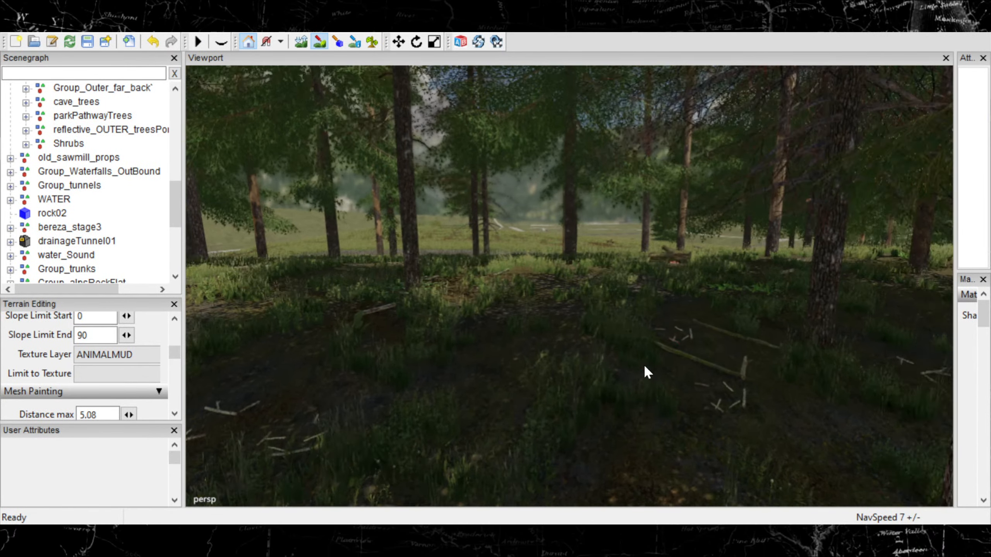
{"action": "mouse_move", "coordinate": [646, 367]}
{"action": "left_mouse_down", "text": "alt"}
{"action": "mouse_move", "coordinate": [674, 353]}
{"action": "mouse_move", "coordinate": [752, 373]}
{"action": "mouse_move", "coordinate": [750, 352]}
{"action": "left_mouse_up", "text": "alt"}
{"action": "mouse_move", "coordinate": [768, 310]}
{"action": "left_mouse_down"}
{"action": "mouse_move", "coordinate": [909, 360]}
{"action": "mouse_move", "coordinate": [951, 399]}
{"action": "left_mouse_up"}
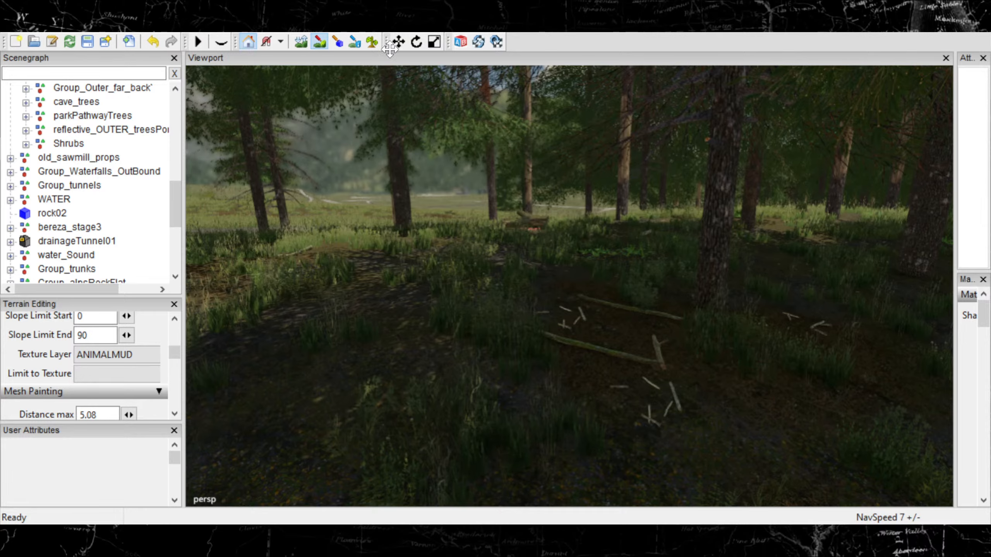
Paint foliage plants at the bases of the shaded trees along the forest edge near the road.
{"action": "left_click", "coordinate": [373, 41]}
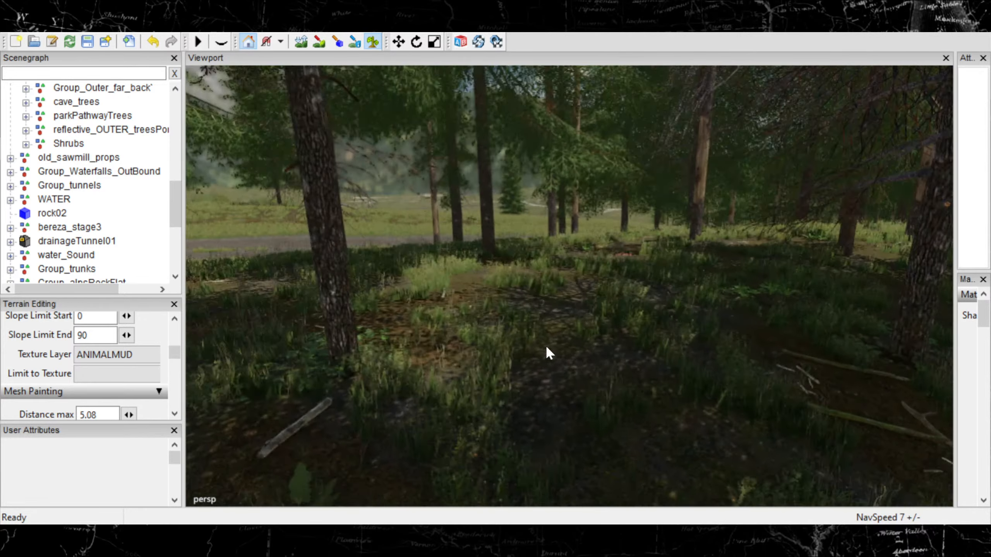
{"action": "mouse_move", "coordinate": [546, 347]}
{"action": "middle_mouse_down", "text": "alt"}
{"action": "mouse_move", "coordinate": [584, 352]}
{"action": "mouse_move", "coordinate": [601, 341]}
{"action": "mouse_move", "coordinate": [624, 367]}
{"action": "middle_mouse_up", "text": "alt"}
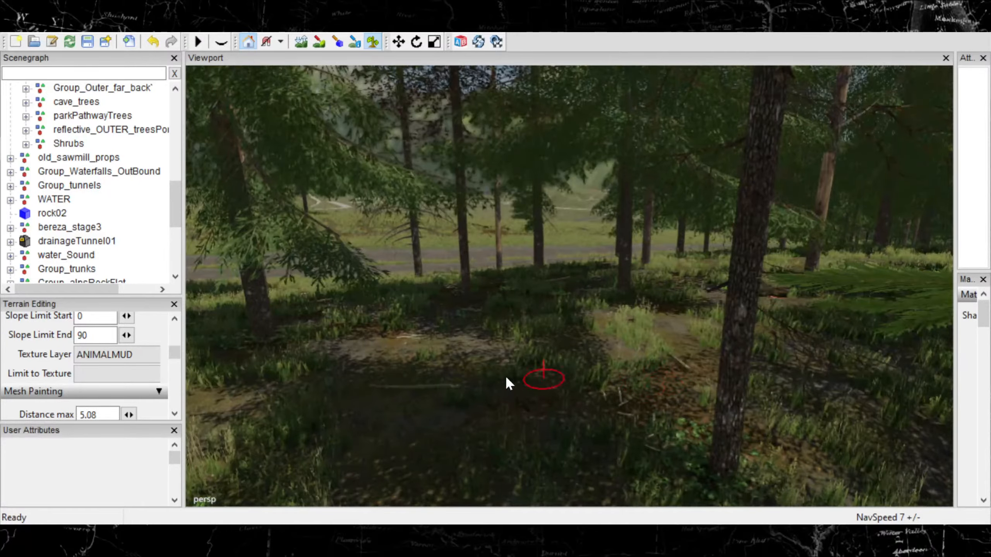
{"action": "right_click_drag", "start_coordinate": [506, 377], "coordinate": [660, 334], "text": "alt"}
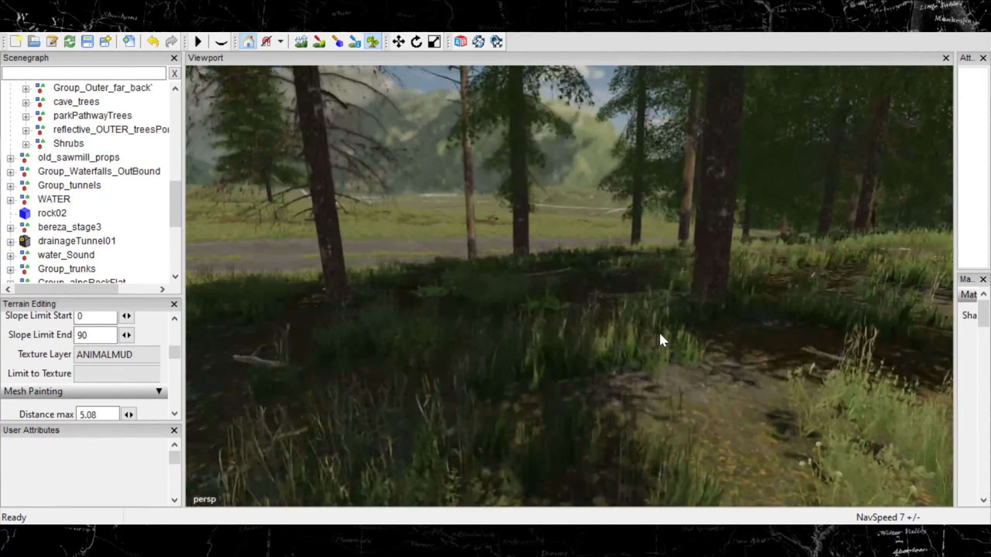
{"action": "middle_click_drag", "start_coordinate": [563, 310], "coordinate": [618, 376], "text": "alt"}
{"action": "right_click_drag", "start_coordinate": [441, 370], "coordinate": [497, 356], "text": "alt"}
{"action": "mouse_move", "coordinate": [464, 369]}
{"action": "middle_mouse_down", "text": "alt"}
{"action": "mouse_move", "coordinate": [463, 381]}
{"action": "mouse_move", "coordinate": [554, 381]}
{"action": "middle_mouse_up", "text": "alt"}
{"action": "right_click_drag", "start_coordinate": [362, 389], "coordinate": [433, 378], "text": "alt"}
{"action": "mouse_move", "coordinate": [427, 379]}
{"action": "middle_mouse_down", "text": "alt"}
{"action": "mouse_move", "coordinate": [529, 375]}
{"action": "mouse_move", "coordinate": [341, 400]}
{"action": "middle_mouse_up", "text": "alt"}
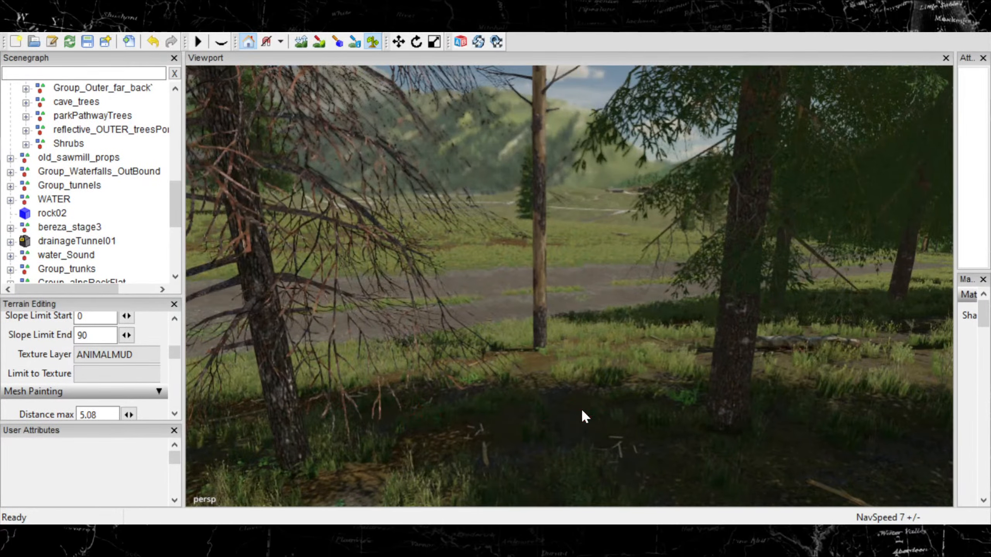
{"action": "middle_click_drag", "start_coordinate": [581, 409], "coordinate": [518, 400], "text": "alt"}
{"action": "mouse_move", "coordinate": [640, 410]}
{"action": "left_mouse_down"}
{"action": "mouse_move", "coordinate": [647, 405]}
{"action": "mouse_move", "coordinate": [679, 437]}
{"action": "left_mouse_up"}
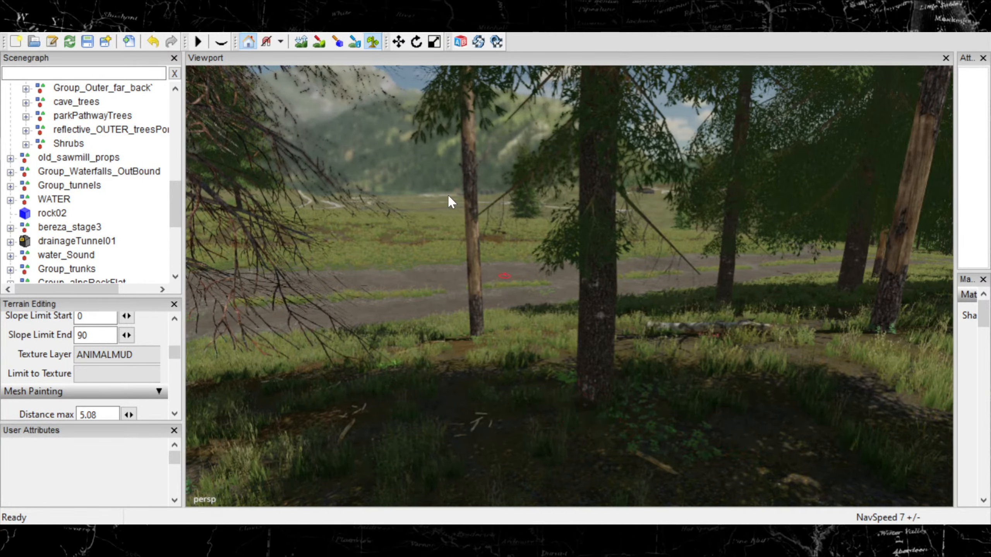
Paint ANIMALMUD texture over the shaded ground around the tree facing the road.
{"action": "left_click", "coordinate": [319, 41]}
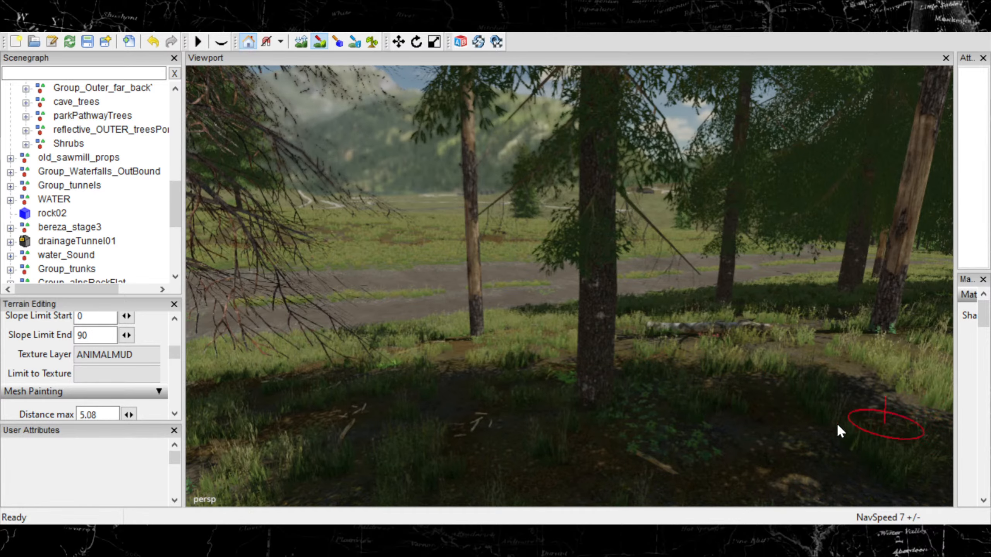
{"action": "scroll", "coordinate": [667, 463], "scroll_direction": "down", "scroll_amount": 3}
{"action": "scroll", "coordinate": [669, 461], "scroll_direction": "up", "scroll_amount": 1}
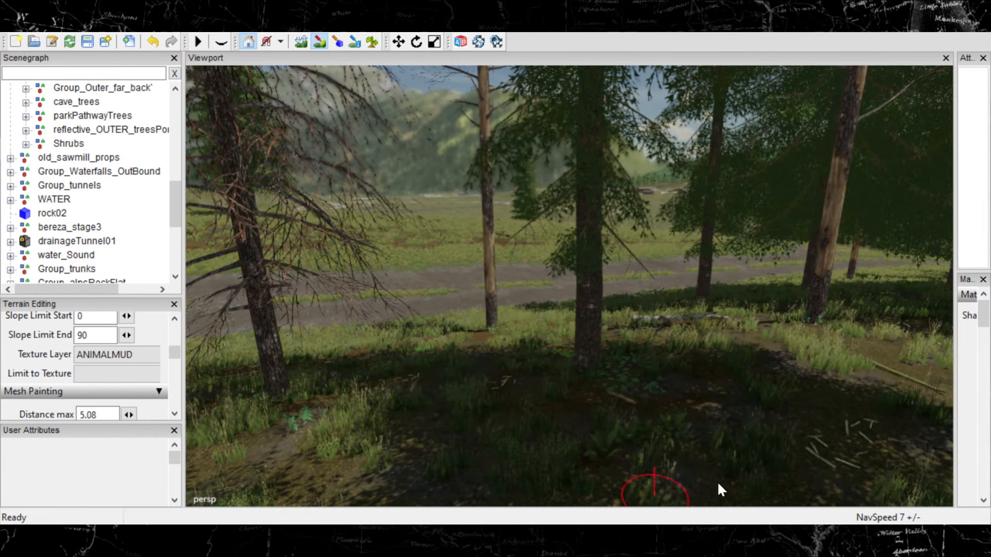
Paint ANIMALMUD texture around the reddish-barked tree and across the sunlit clearing beside it.
{"action": "left_click_drag", "start_coordinate": [607, 400], "coordinate": [767, 399], "text": "alt"}
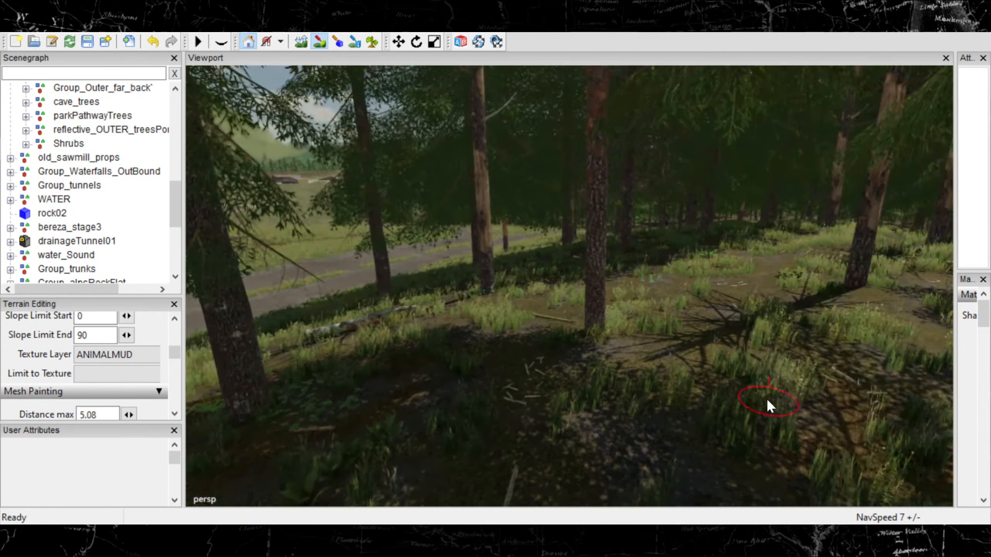
{"action": "middle_click_drag", "start_coordinate": [767, 398], "coordinate": [599, 362], "text": "alt"}
{"action": "scroll", "coordinate": [618, 357], "scroll_direction": "up", "scroll_amount": 1}
{"action": "scroll", "coordinate": [622, 364], "scroll_direction": "up", "scroll_amount": 1}
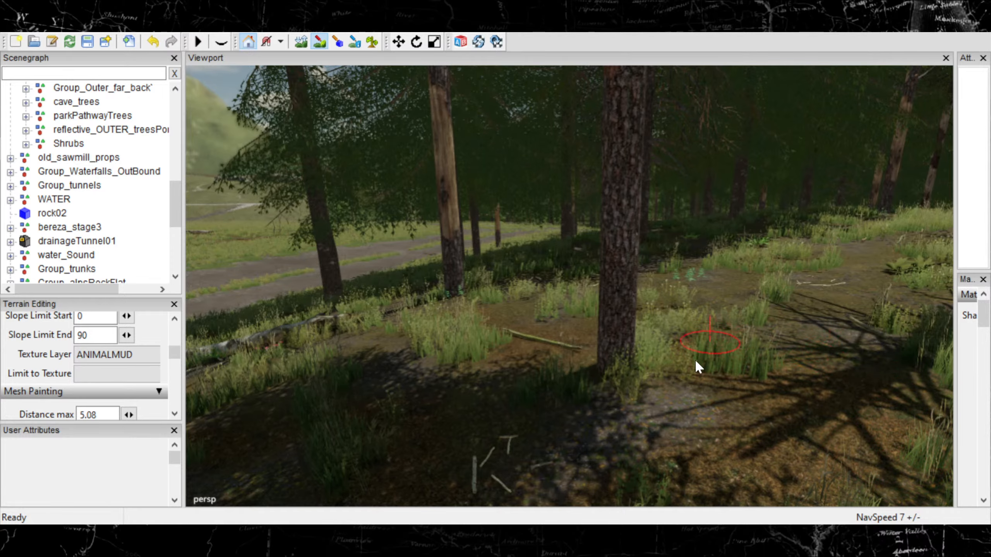
{"action": "mouse_move", "coordinate": [695, 359]}
{"action": "middle_mouse_down", "text": "alt"}
{"action": "mouse_move", "coordinate": [681, 365]}
{"action": "mouse_move", "coordinate": [734, 384]}
{"action": "mouse_move", "coordinate": [672, 378]}
{"action": "middle_mouse_up", "text": "alt"}
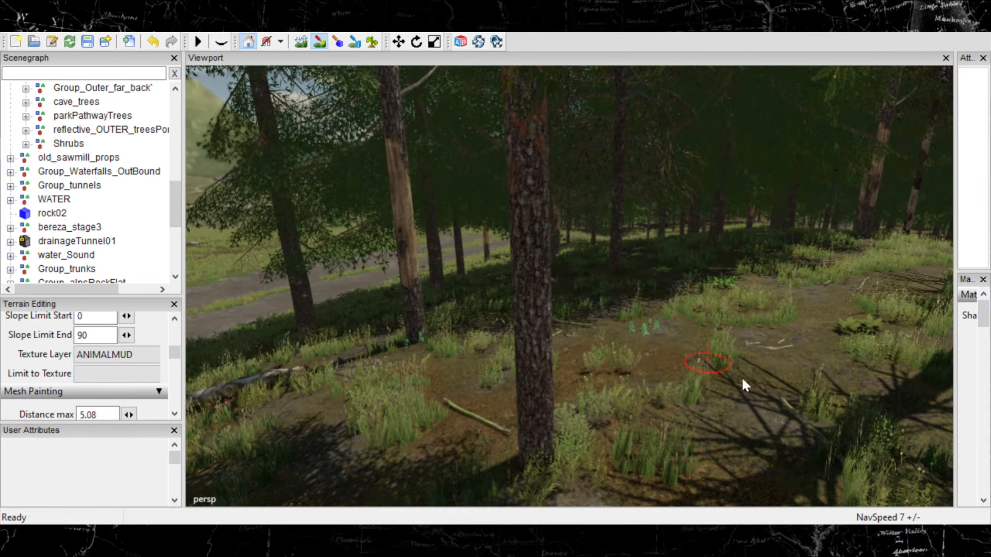
{"action": "scroll", "coordinate": [695, 444], "scroll_direction": "down", "scroll_amount": 3}
{"action": "middle_click_drag", "start_coordinate": [695, 444], "coordinate": [751, 417], "text": "alt"}
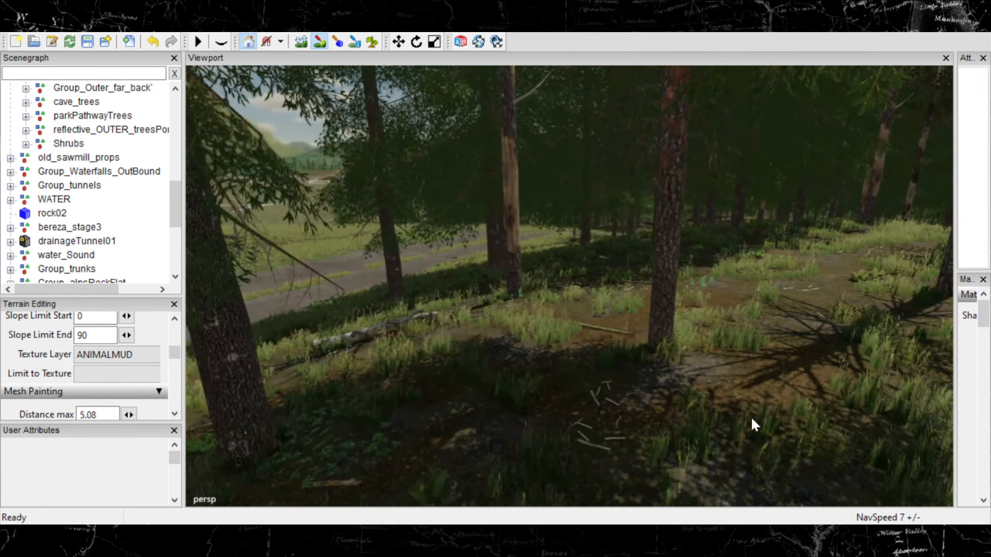
Paint small clumps of foliage plants around the base of the bare-trunked tree near the road.
{"action": "left_click", "coordinate": [371, 46]}
{"action": "mouse_move", "coordinate": [627, 401]}
{"action": "right_mouse_down", "text": "alt"}
{"action": "mouse_move", "coordinate": [680, 384]}
{"action": "mouse_move", "coordinate": [637, 394]}
{"action": "mouse_move", "coordinate": [554, 371]}
{"action": "right_mouse_up", "text": "alt"}
{"action": "left_click", "coordinate": [737, 396]}
{"action": "middle_click_drag", "start_coordinate": [554, 371], "coordinate": [660, 382], "text": "alt"}
{"action": "mouse_move", "coordinate": [660, 382]}
{"action": "right_mouse_down", "text": "alt"}
{"action": "mouse_move", "coordinate": [599, 373]}
{"action": "mouse_move", "coordinate": [717, 339]}
{"action": "mouse_move", "coordinate": [845, 375]}
{"action": "right_mouse_up", "text": "alt"}
{"action": "left_click", "coordinate": [799, 371]}
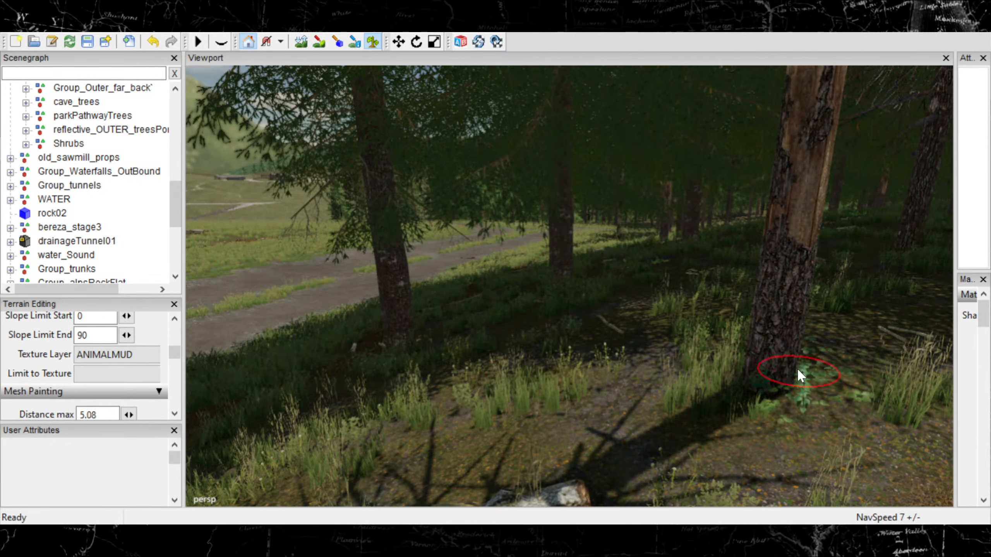
Try to paint over the shaded ground behind the bare-trunked tree with the foliage brush.
{"action": "left_click", "coordinate": [325, 37]}
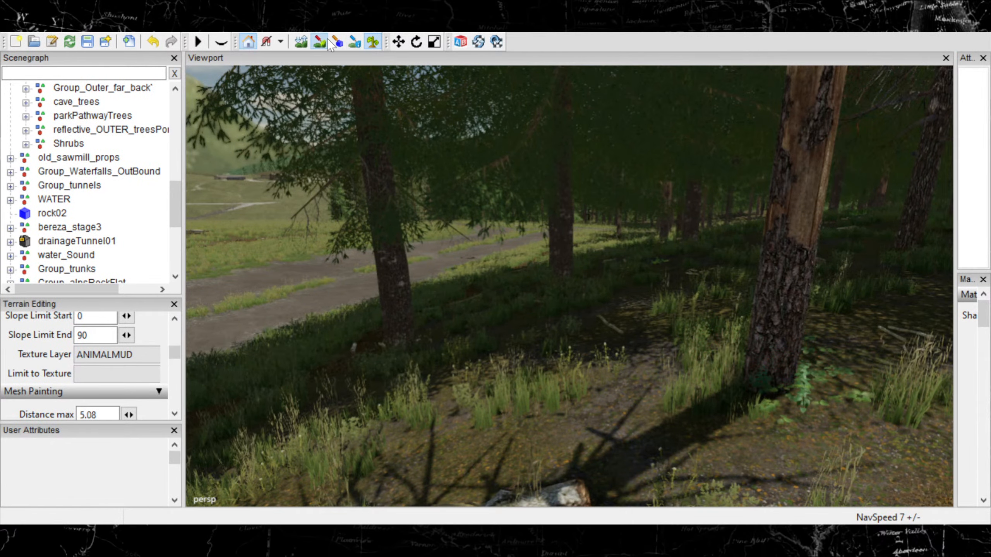
{"action": "mouse_move", "coordinate": [680, 357]}
{"action": "left_mouse_down", "text": "alt"}
{"action": "mouse_move", "coordinate": [668, 363]}
{"action": "mouse_move", "coordinate": [706, 380]}
{"action": "mouse_move", "coordinate": [781, 379]}
{"action": "mouse_move", "coordinate": [631, 250]}
{"action": "left_mouse_up", "text": "alt"}
{"action": "mouse_move", "coordinate": [639, 285]}
{"action": "left_mouse_down"}
{"action": "mouse_move", "coordinate": [673, 261]}
{"action": "mouse_move", "coordinate": [659, 289]}
{"action": "left_mouse_up"}
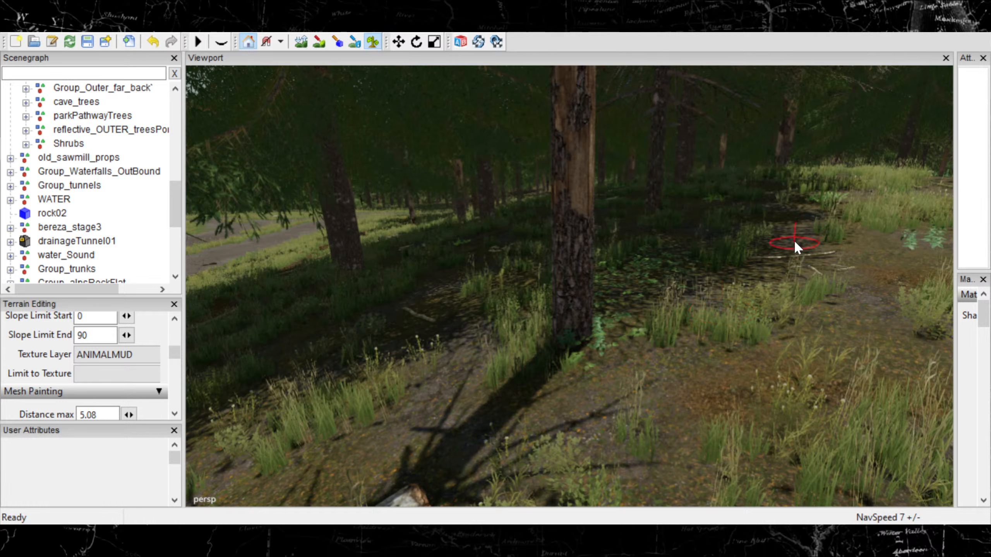
{"action": "left_click", "coordinate": [798, 251]}
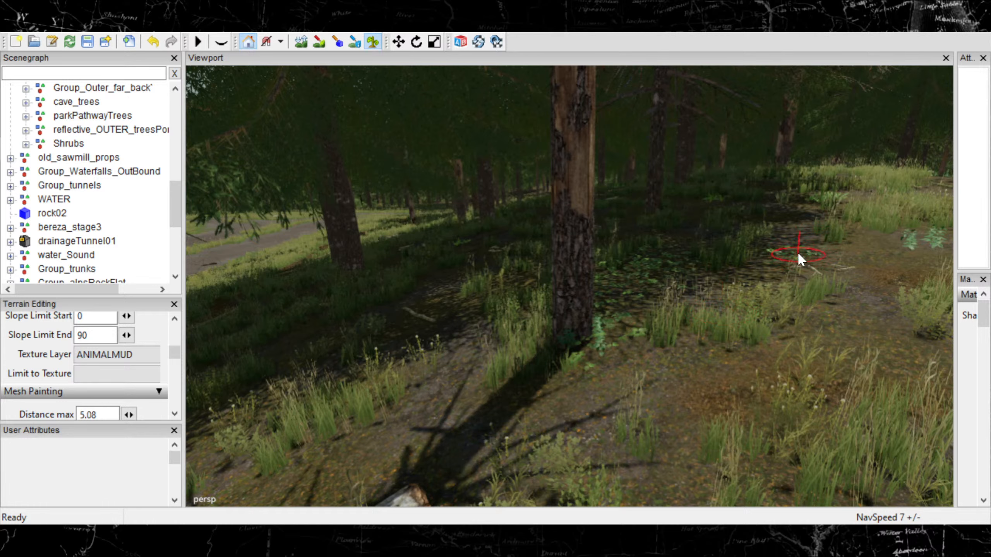
Undo the foliage strokes painted on the shaded ground behind the bare-trunked tree.
{"action": "key", "text": "ctrl+z"}
{"action": "key", "text": "ctrl+z"}
{"action": "key", "text": "ctrl+z"}
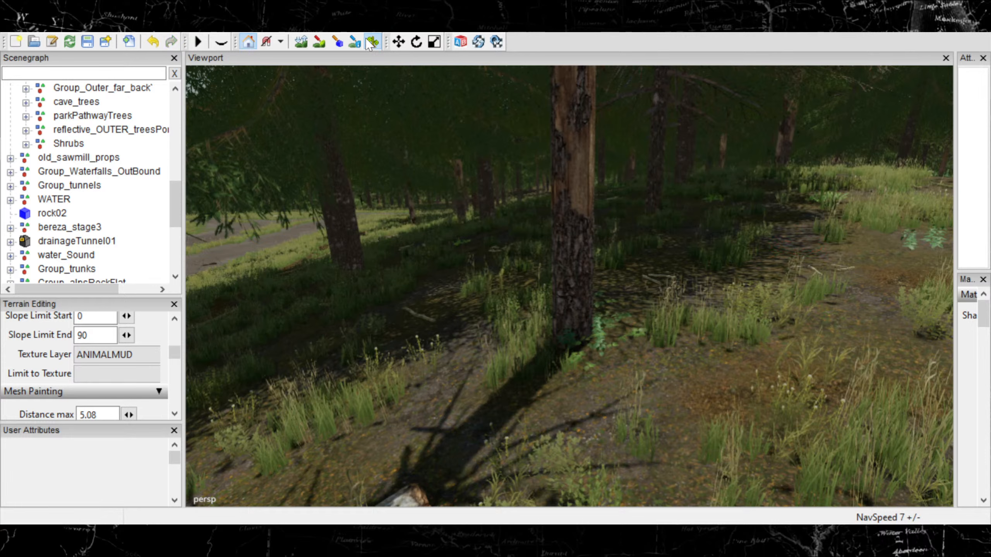
{"action": "left_click", "coordinate": [319, 41]}
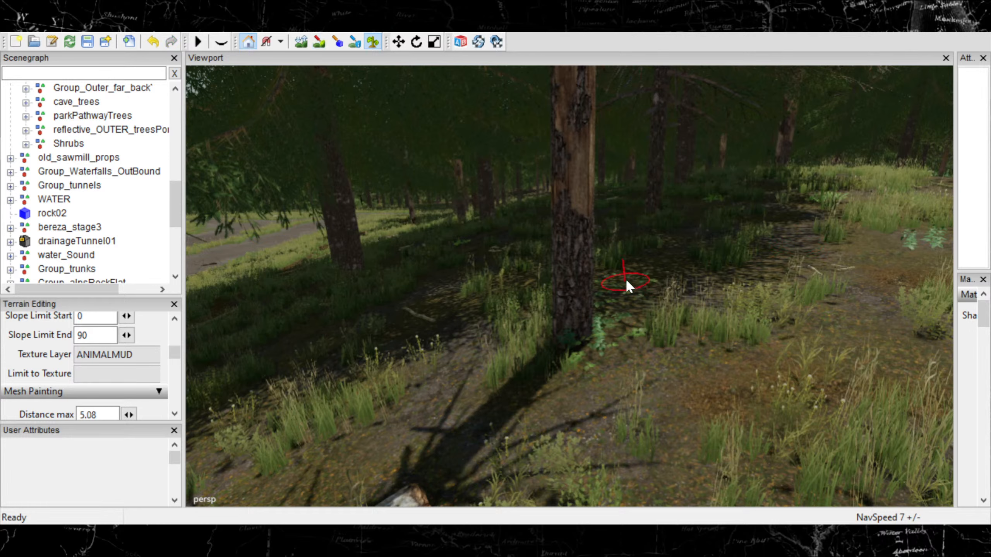
{"action": "key", "text": "ctrl+z"}
Paint ANIMALMUD texture on the ground around the bare-trunked tree and the neighbouring shaded tree by the road.
{"action": "left_click", "coordinate": [319, 41]}
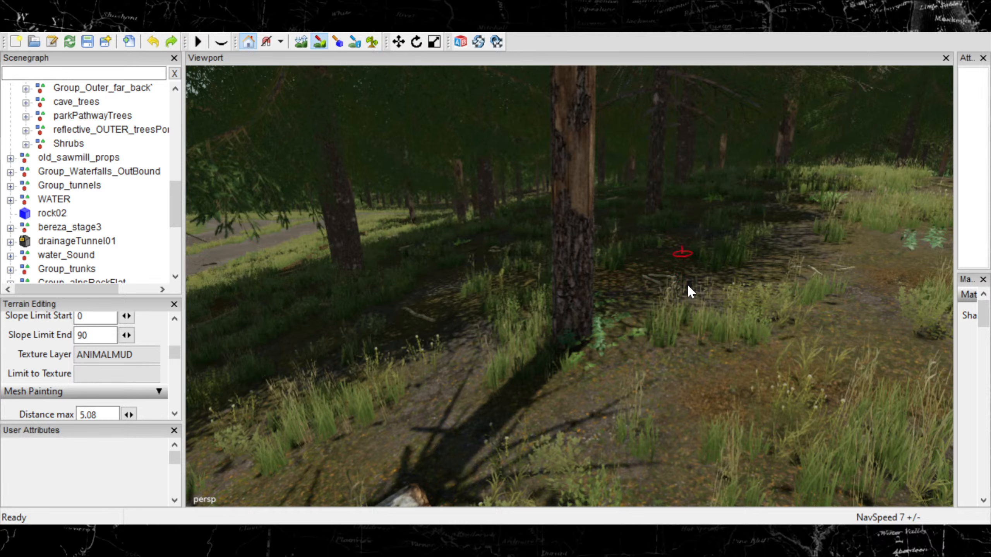
{"action": "mouse_move", "coordinate": [846, 268]}
{"action": "left_mouse_down"}
{"action": "mouse_move", "coordinate": [737, 371]}
{"action": "mouse_move", "coordinate": [642, 357]}
{"action": "left_mouse_up"}
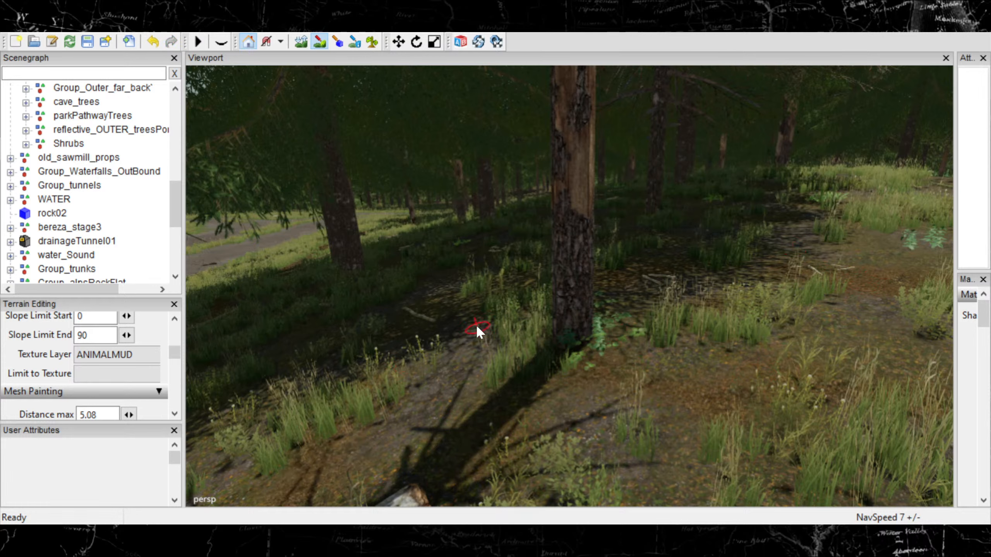
{"action": "mouse_move", "coordinate": [441, 338]}
{"action": "middle_mouse_down", "text": "alt"}
{"action": "mouse_move", "coordinate": [527, 339]}
{"action": "mouse_move", "coordinate": [508, 369]}
{"action": "middle_mouse_up", "text": "alt"}
{"action": "left_click_drag", "start_coordinate": [508, 368], "coordinate": [461, 383], "text": "alt"}
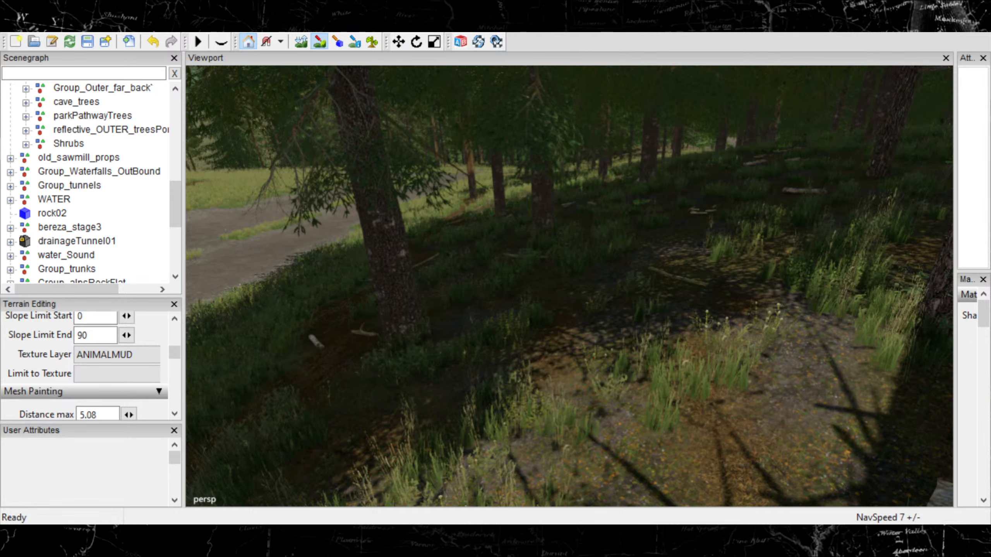
Paint foliage plants around the base of the large tree in the dark part of the forest.
{"action": "left_click", "coordinate": [372, 41]}
{"action": "scroll", "coordinate": [433, 325], "scroll_direction": "up", "scroll_amount": 5}
{"action": "mouse_move", "coordinate": [433, 324]}
{"action": "left_mouse_down", "text": "alt"}
{"action": "mouse_move", "coordinate": [641, 327]}
{"action": "mouse_move", "coordinate": [536, 312]}
{"action": "mouse_move", "coordinate": [496, 293]}
{"action": "mouse_move", "coordinate": [545, 312]}
{"action": "mouse_move", "coordinate": [615, 312]}
{"action": "mouse_move", "coordinate": [626, 331]}
{"action": "left_mouse_up", "text": "alt"}
{"action": "left_click", "coordinate": [656, 372]}
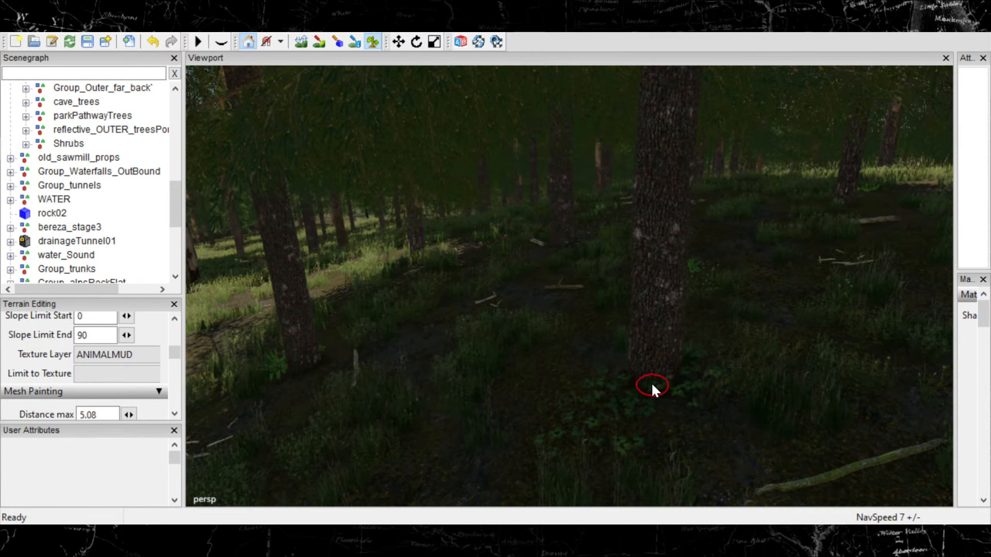
Paint ANIMALMUD texture on the ground around the large tree in the dark forest and the neighbouring shaded trees.
{"action": "left_click", "coordinate": [634, 453]}
{"action": "left_click", "coordinate": [326, 44]}
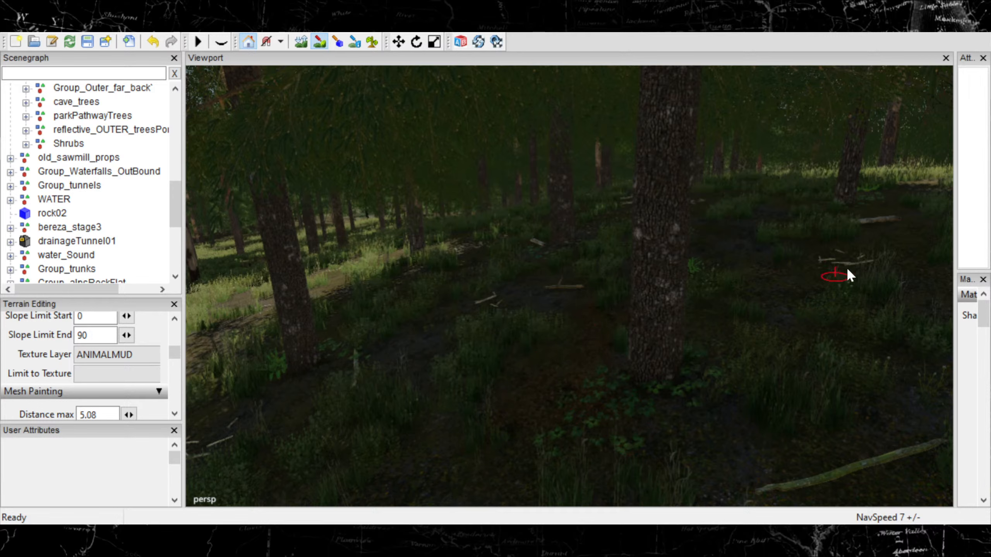
{"action": "scroll", "coordinate": [709, 288], "scroll_direction": "down", "scroll_amount": 3}
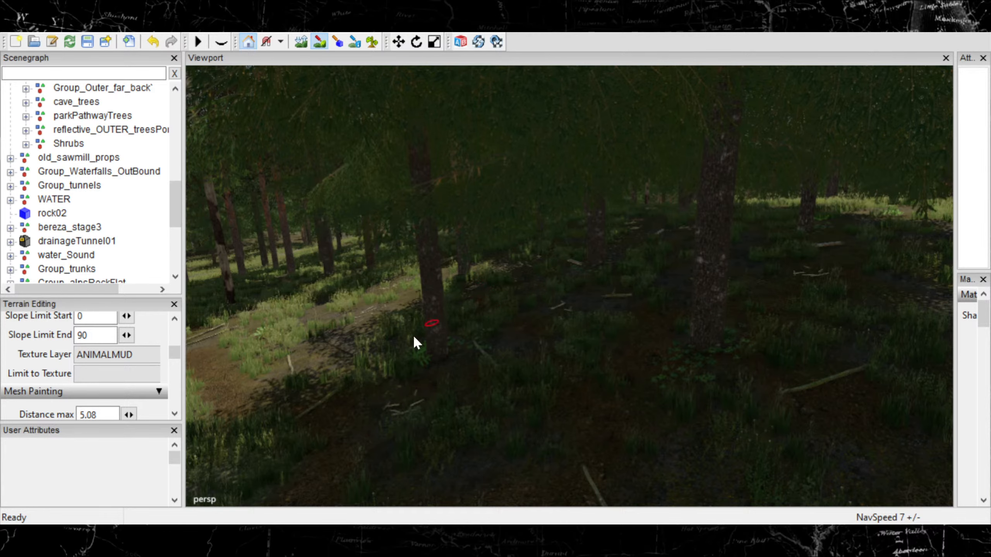
{"action": "middle_click_drag", "start_coordinate": [470, 362], "coordinate": [561, 349], "text": "alt"}
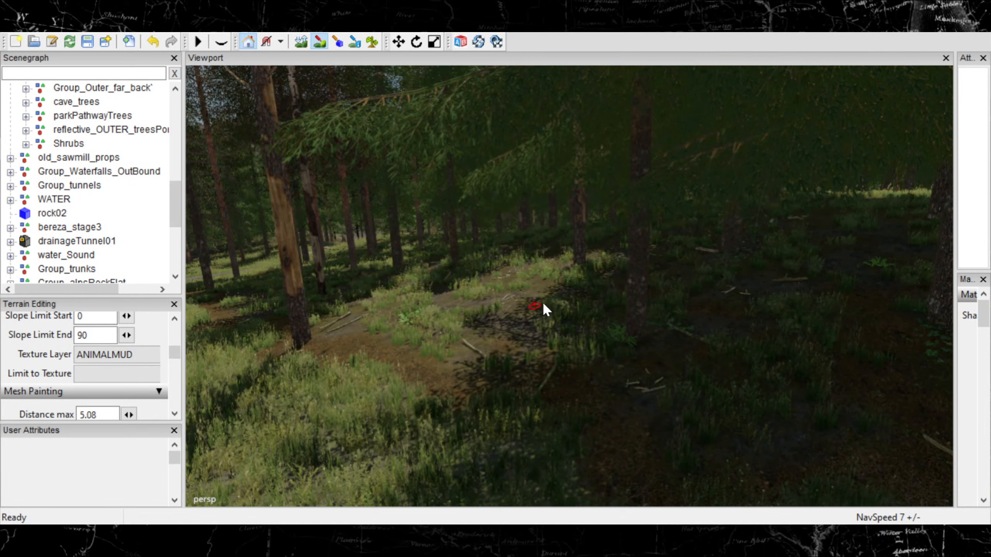
{"action": "left_click_drag", "start_coordinate": [578, 325], "coordinate": [643, 350], "text": "alt"}
{"action": "scroll", "coordinate": [642, 350], "scroll_direction": "up", "scroll_amount": 5}
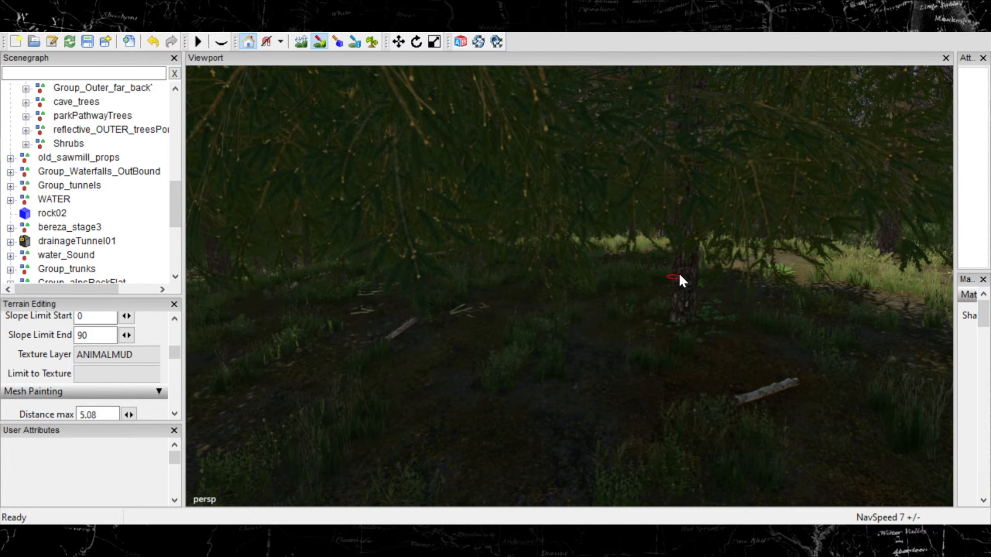
{"action": "scroll", "coordinate": [615, 347], "scroll_direction": "up", "scroll_amount": 5}
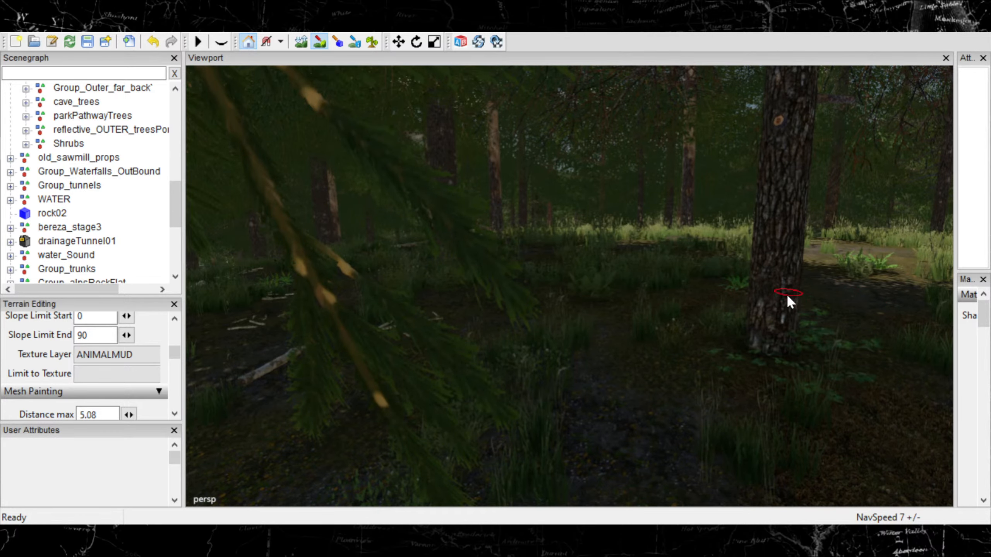
Resize the brush and paint ANIMALMUD texture on the dark ground around the small fallen log and scattered sticks.
{"action": "scroll", "coordinate": [796, 301], "scroll_direction": "up", "scroll_amount": 3, "text": "ctrl"}
{"action": "scroll", "coordinate": [777, 296], "scroll_direction": "down", "scroll_amount": 3, "text": "ctrl"}
{"action": "scroll", "coordinate": [792, 291], "scroll_direction": "up", "scroll_amount": 3, "text": "ctrl"}
{"action": "middle_click_drag", "start_coordinate": [571, 351], "coordinate": [664, 348], "text": "alt"}
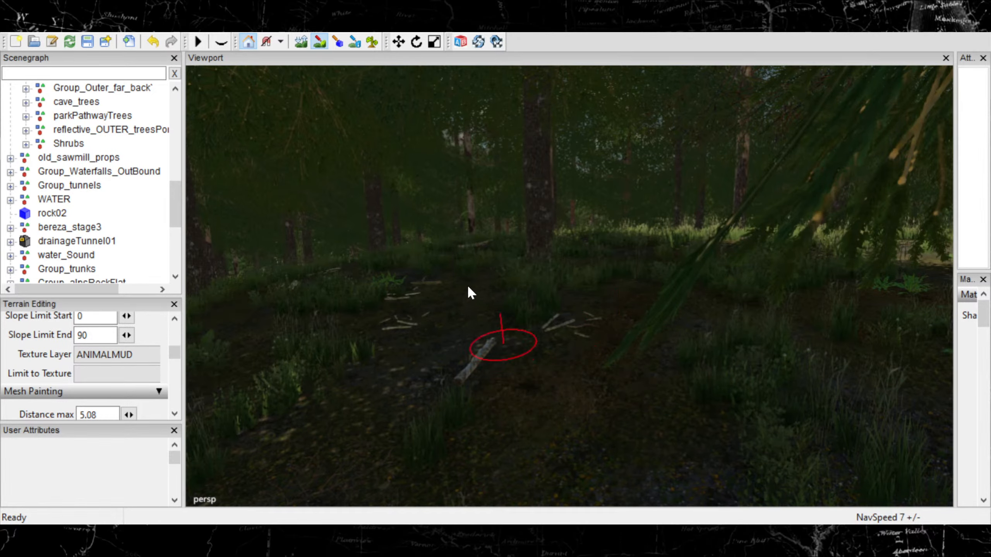
{"action": "mouse_move", "coordinate": [428, 288]}
{"action": "middle_mouse_down", "text": "alt"}
{"action": "mouse_move", "coordinate": [460, 349]}
{"action": "mouse_move", "coordinate": [489, 362]}
{"action": "middle_mouse_up", "text": "alt"}
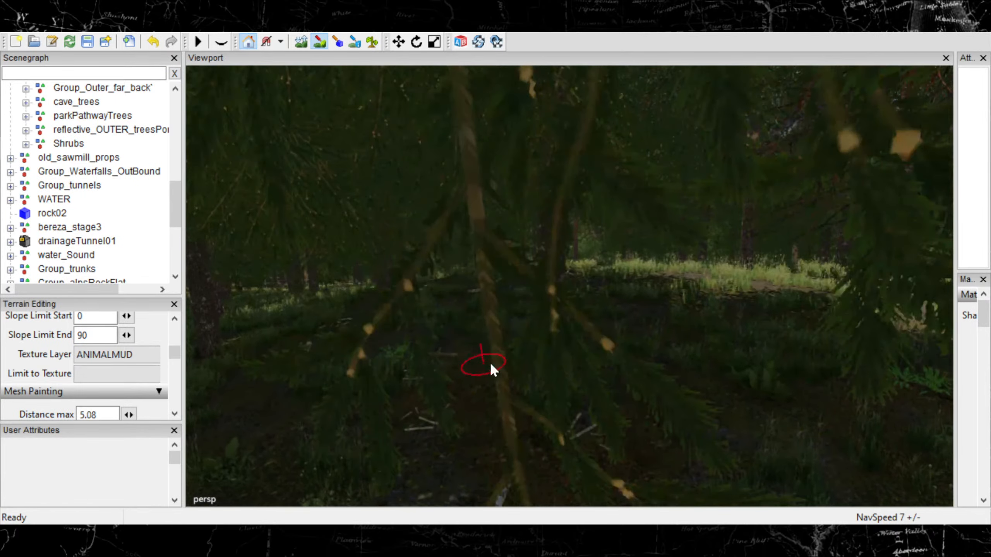
{"action": "right_click_drag", "start_coordinate": [490, 362], "coordinate": [556, 337], "text": "alt"}
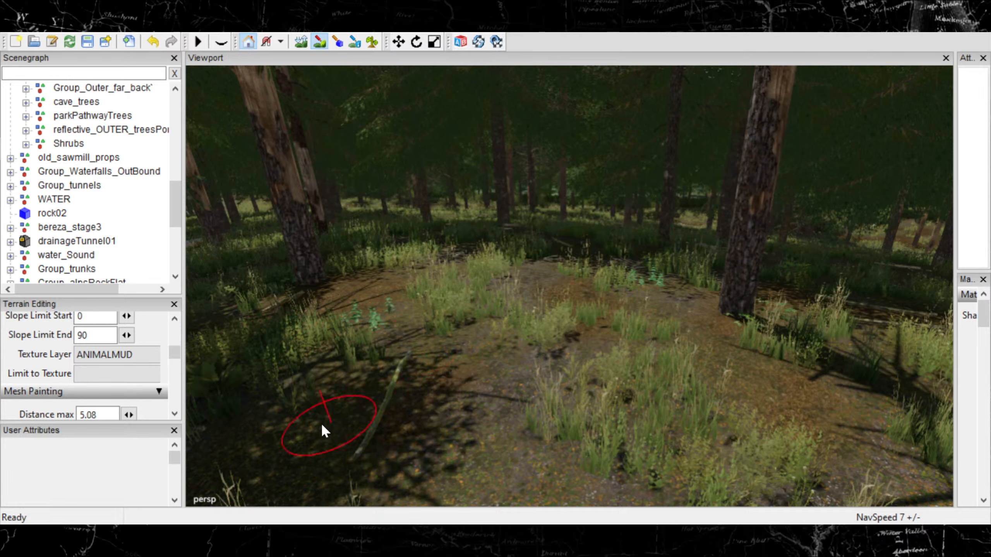
Paint ANIMALMUD texture around the bare-trunked trees by the sunlit clearing and on the shaded ground beyond them.
{"action": "middle_click_drag", "start_coordinate": [424, 356], "coordinate": [411, 383], "text": "alt"}
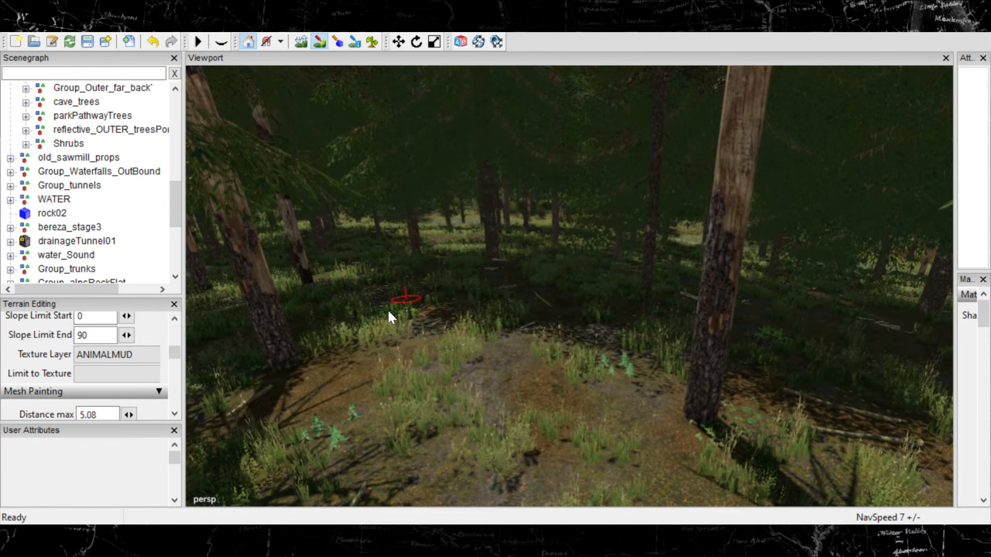
{"action": "scroll", "coordinate": [327, 313], "scroll_direction": "up", "scroll_amount": 8}
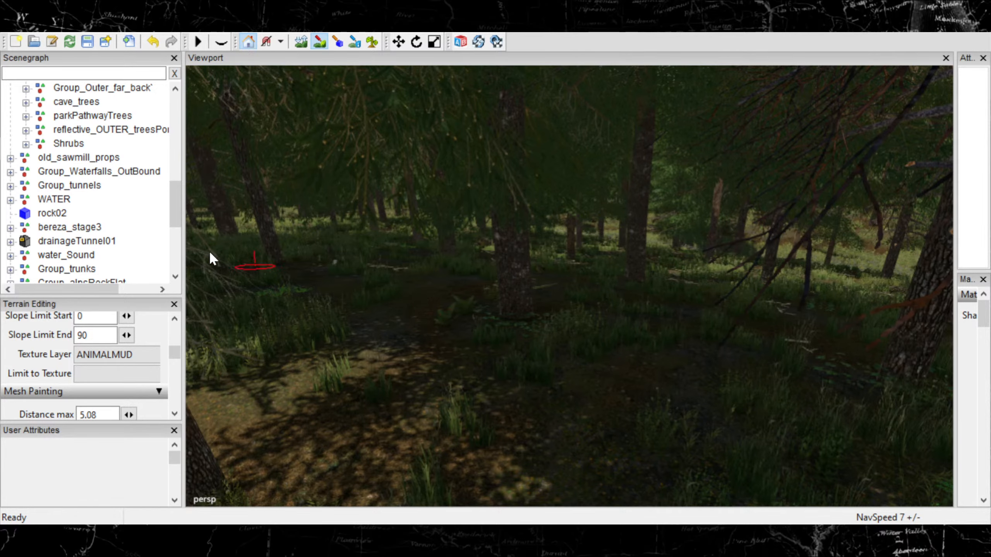
{"action": "scroll", "coordinate": [503, 375], "scroll_direction": "up", "scroll_amount": 4}
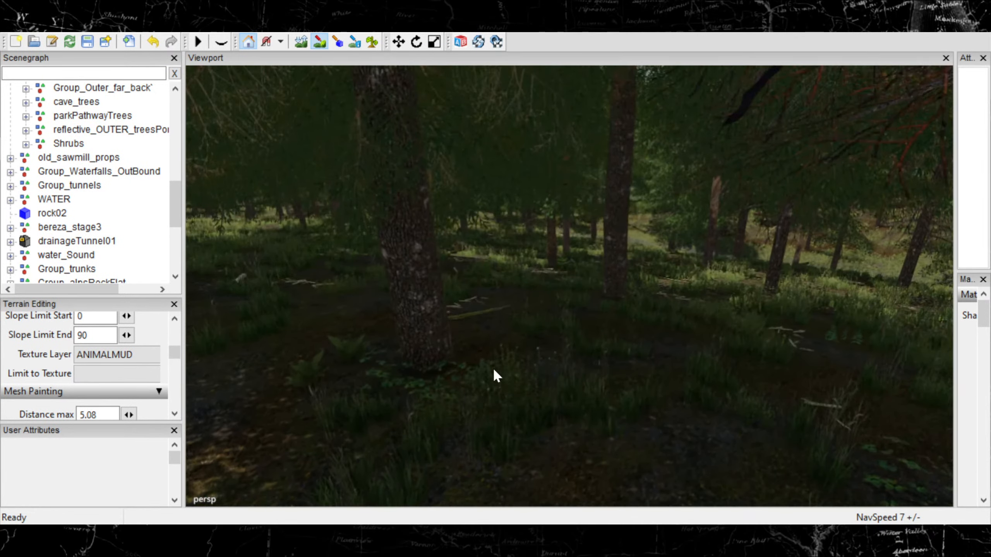
{"action": "scroll", "coordinate": [626, 284], "scroll_direction": "up", "scroll_amount": 5}
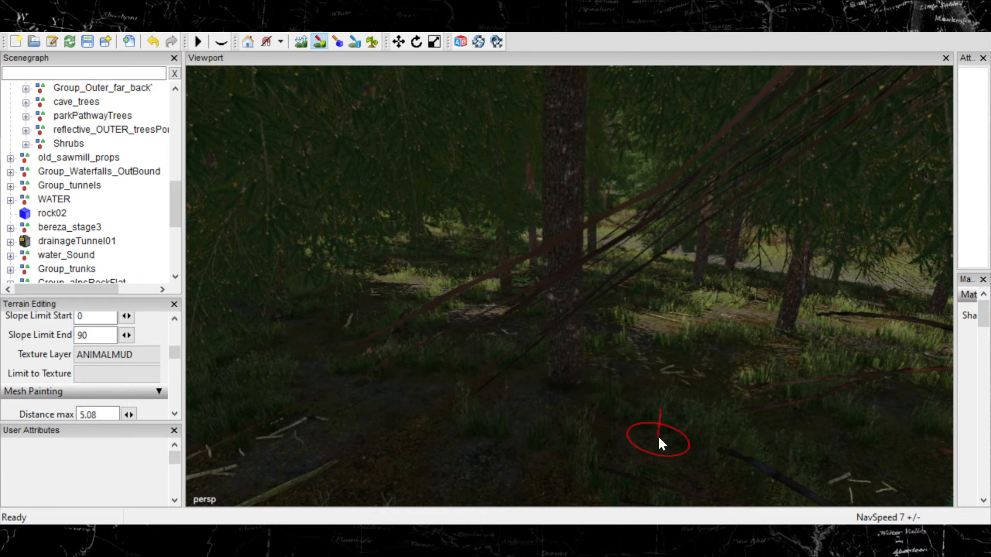
Paint foliage plants around the base of the shaded tree behind the drooping bare branches.
{"action": "key", "text": "l"}
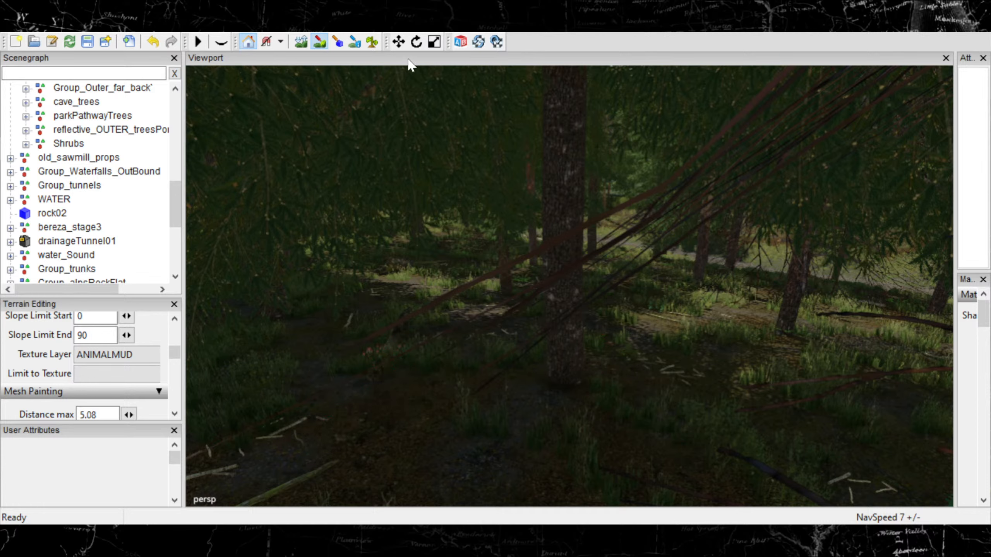
{"action": "left_click", "coordinate": [368, 45]}
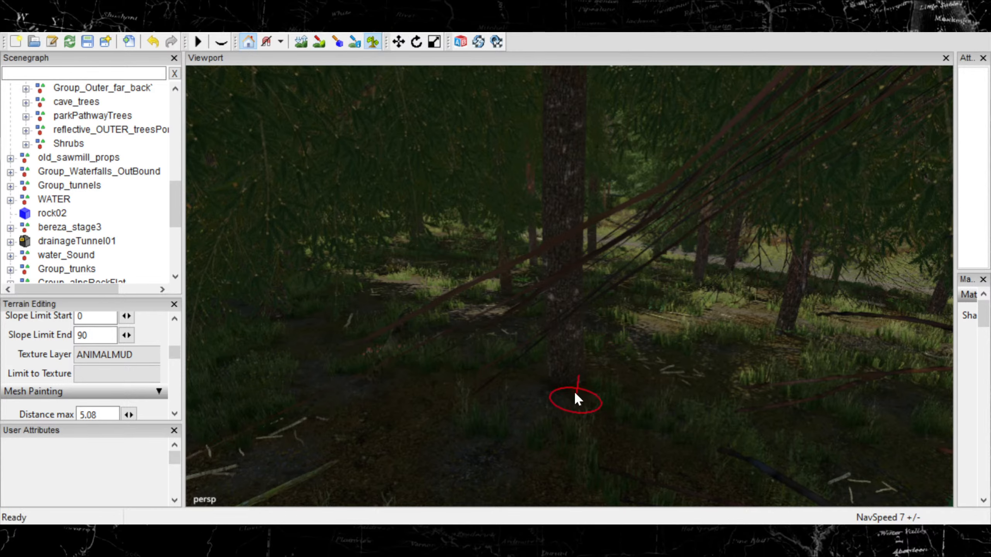
{"action": "mouse_move", "coordinate": [553, 388]}
{"action": "right_mouse_down"}
{"action": "mouse_move", "coordinate": [519, 402]}
{"action": "mouse_move", "coordinate": [477, 399]}
{"action": "mouse_move", "coordinate": [575, 341]}
{"action": "right_mouse_up"}
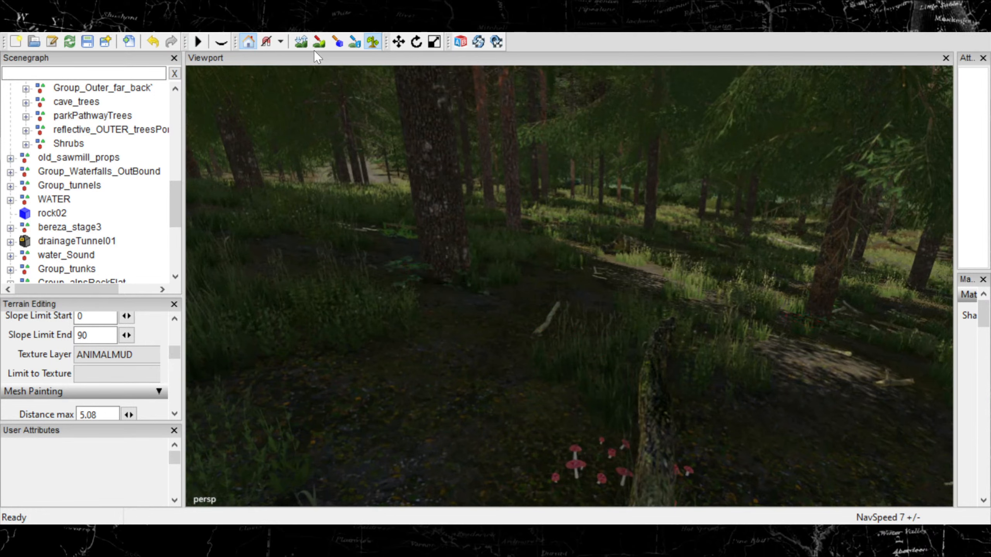
Paint ANIMALMUD texture on the ground between the large tree and the mossy log with the red mushrooms.
{"action": "left_click", "coordinate": [319, 42]}
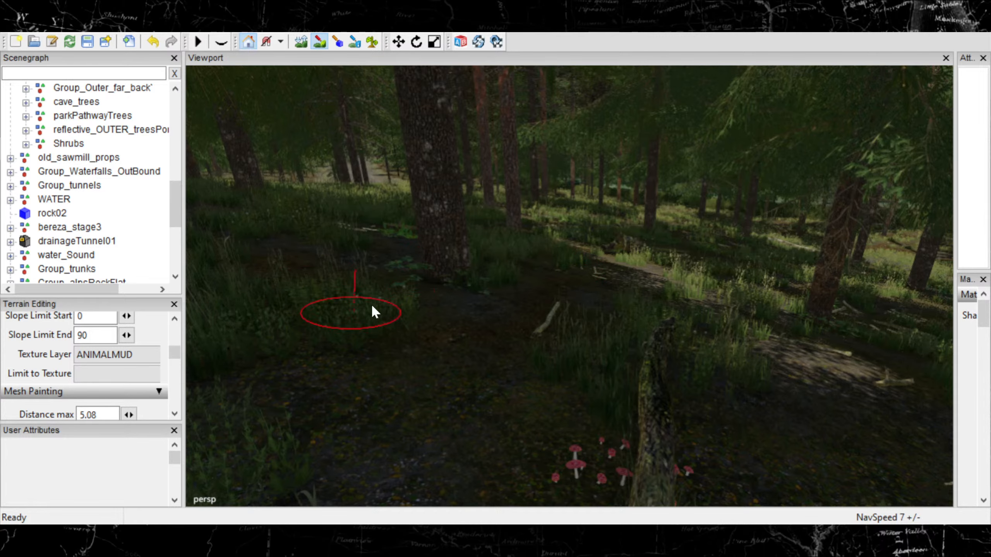
{"action": "scroll", "coordinate": [392, 321], "scroll_direction": "up", "scroll_amount": 2}
{"action": "scroll", "coordinate": [449, 310], "scroll_direction": "up", "scroll_amount": 5}
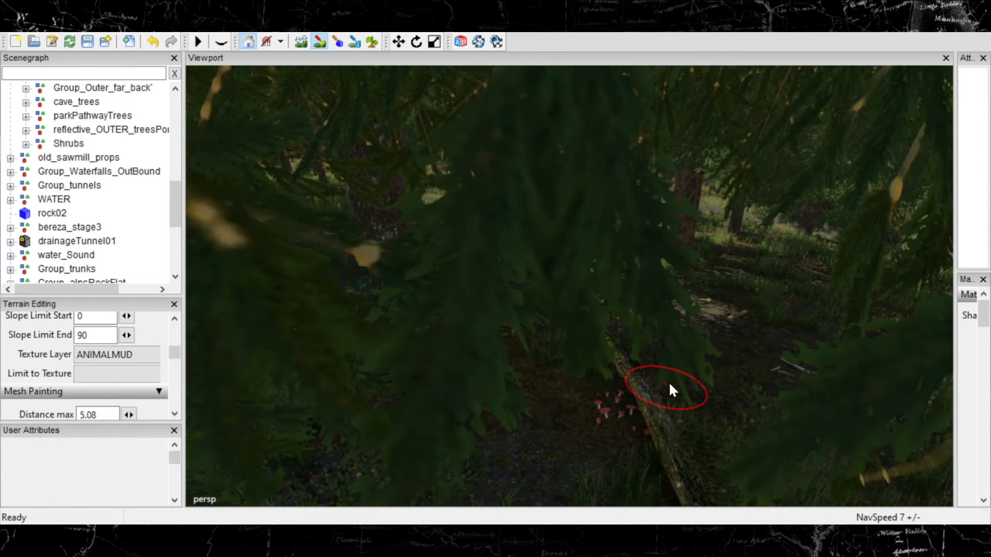
{"action": "scroll", "coordinate": [671, 335], "scroll_direction": "down", "scroll_amount": 4}
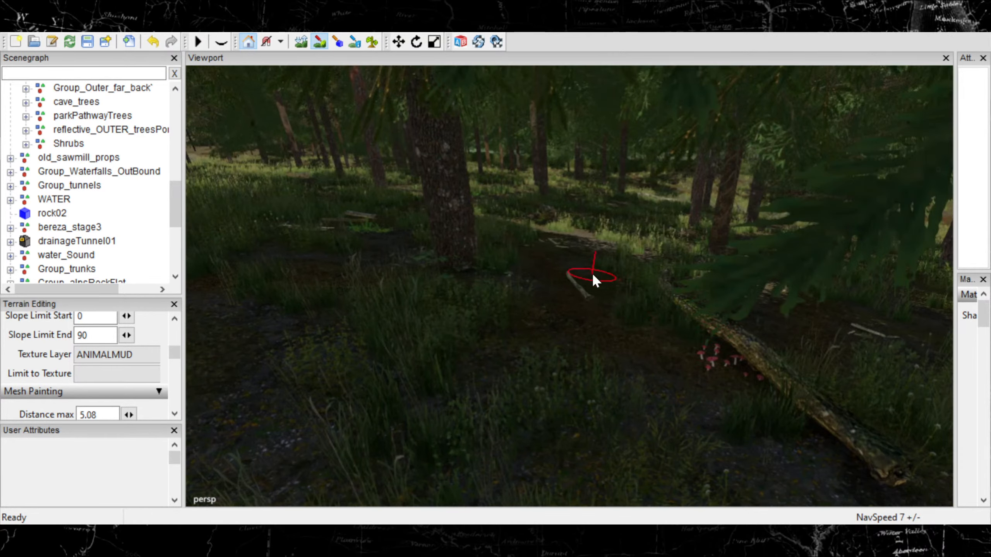
{"action": "scroll", "coordinate": [597, 279], "scroll_direction": "down", "scroll_amount": 2}
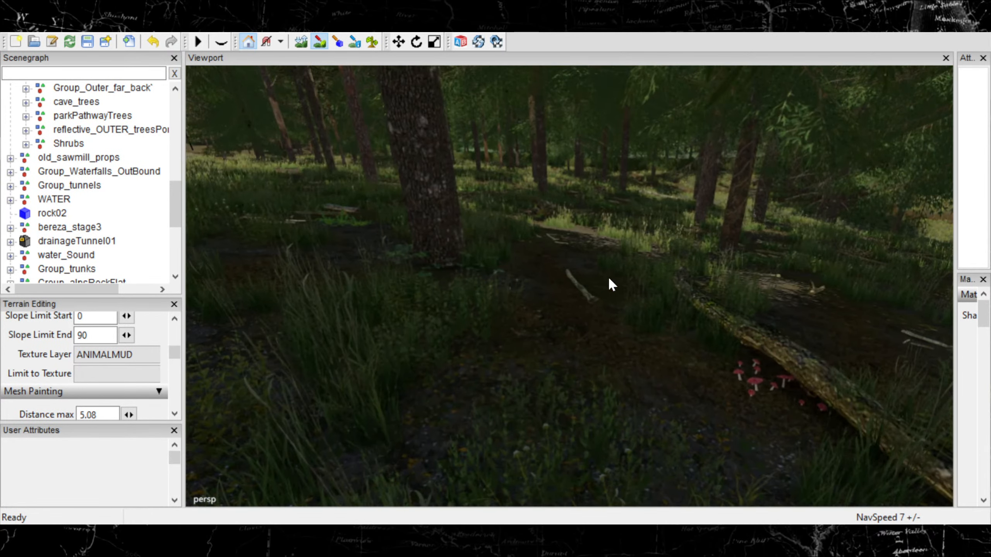
Paint broad-leaved foliage plants on the ground at the near end of the mossy log, using a resized brush.
{"action": "left_click", "coordinate": [373, 41]}
{"action": "scroll", "coordinate": [734, 394], "scroll_direction": "down", "scroll_amount": 3}
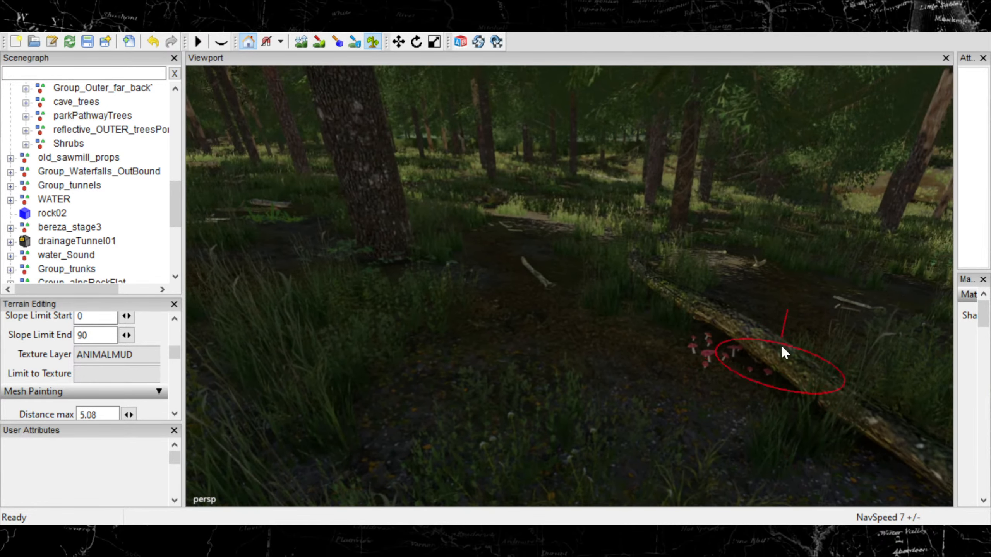
{"action": "scroll", "coordinate": [777, 414], "scroll_direction": "down", "scroll_amount": 3}
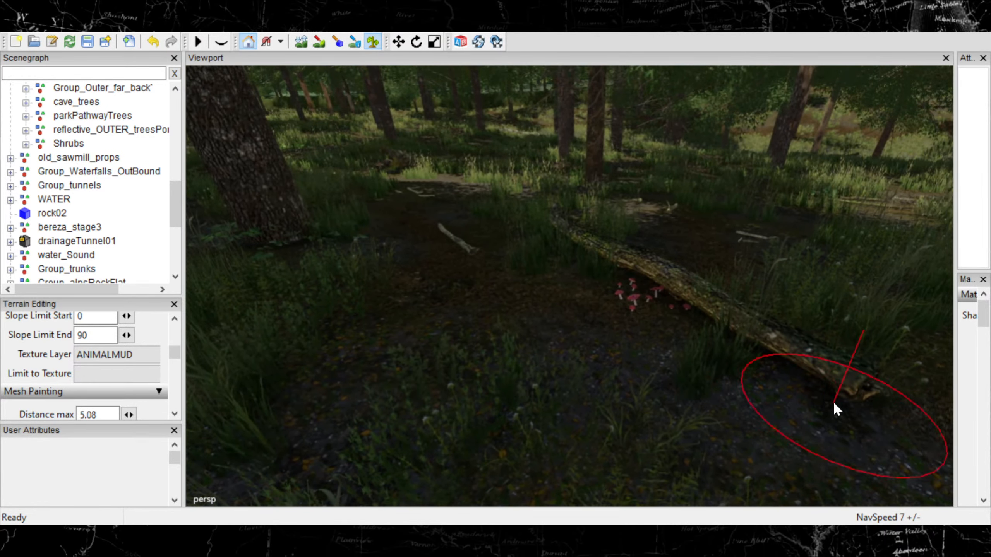
{"action": "scroll", "coordinate": [814, 408], "scroll_direction": "up", "scroll_amount": 3, "text": "ctrl"}
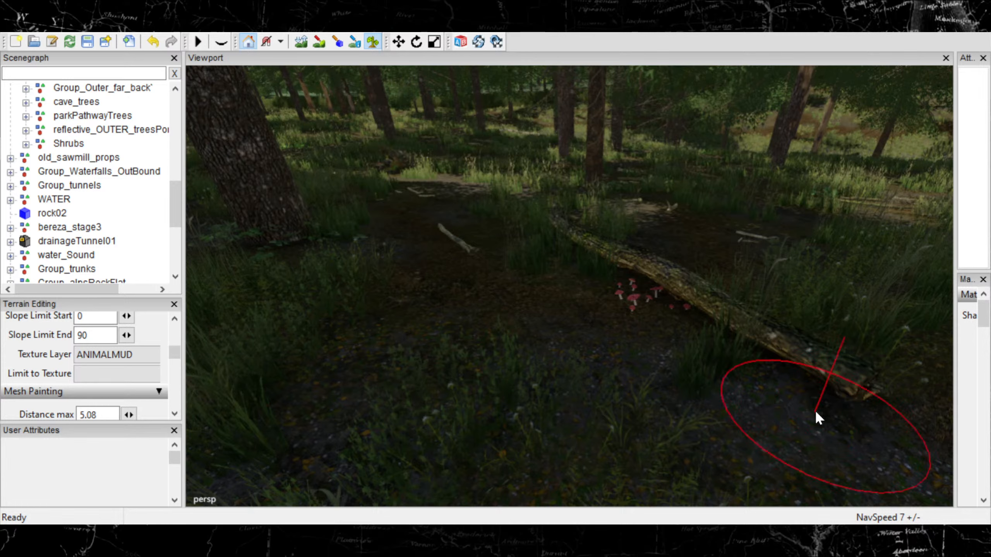
{"action": "mouse_move", "coordinate": [828, 440]}
{"action": "left_mouse_down"}
{"action": "mouse_move", "coordinate": [782, 436]}
{"action": "mouse_move", "coordinate": [848, 428]}
{"action": "left_mouse_up"}
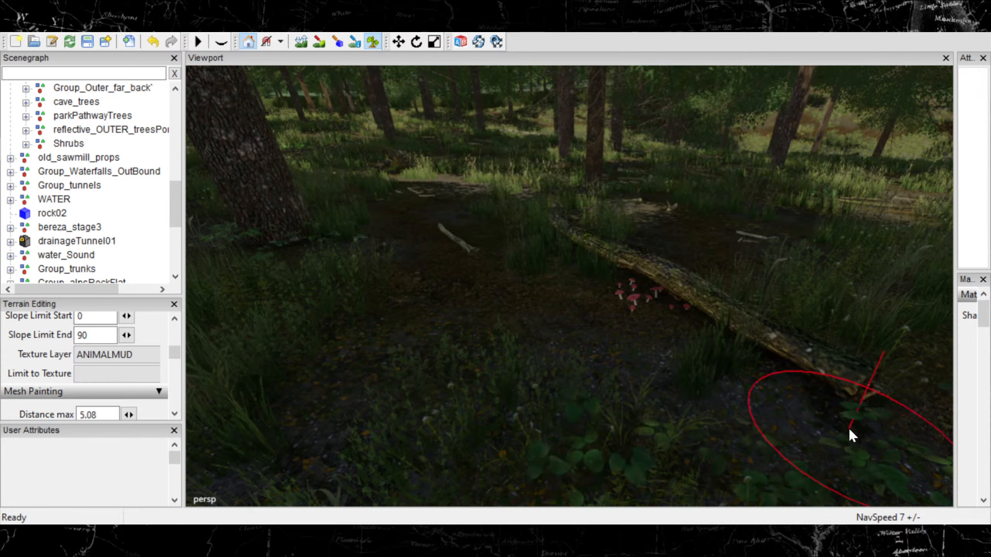
Paint ANIMALMUD texture on the dappled ground around the trees, fern and scattered sticks past the mossy log.
{"action": "left_click", "coordinate": [319, 41]}
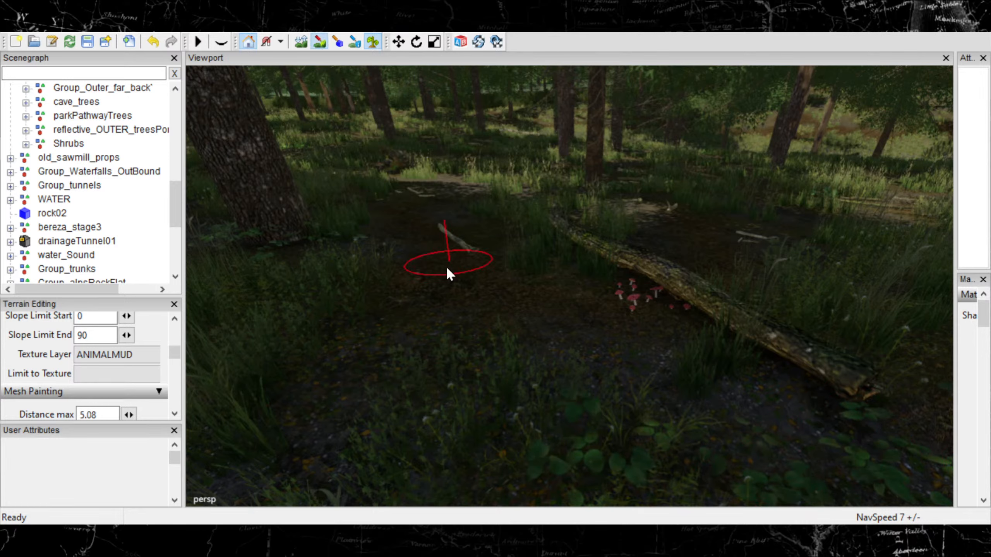
{"action": "scroll", "coordinate": [438, 294], "scroll_direction": "up", "scroll_amount": 2}
{"action": "mouse_move", "coordinate": [460, 286]}
{"action": "middle_mouse_down", "text": "alt"}
{"action": "mouse_move", "coordinate": [439, 338]}
{"action": "mouse_move", "coordinate": [468, 343]}
{"action": "middle_mouse_up", "text": "alt"}
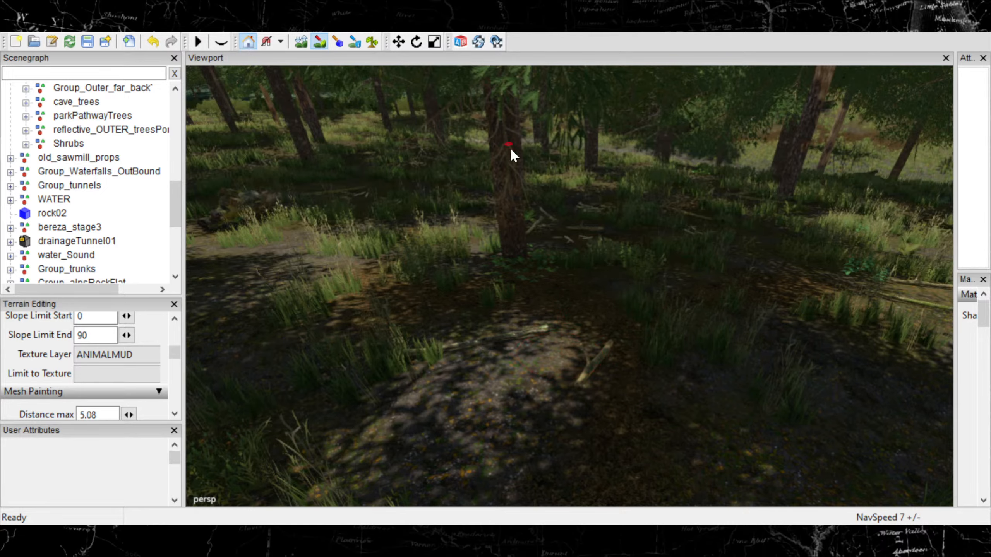
{"action": "mouse_move", "coordinate": [759, 250]}
{"action": "middle_mouse_down", "text": "alt"}
{"action": "mouse_move", "coordinate": [704, 277]}
{"action": "mouse_move", "coordinate": [699, 313]}
{"action": "mouse_move", "coordinate": [522, 287]}
{"action": "mouse_move", "coordinate": [597, 263]}
{"action": "mouse_move", "coordinate": [390, 265]}
{"action": "middle_mouse_up", "text": "alt"}
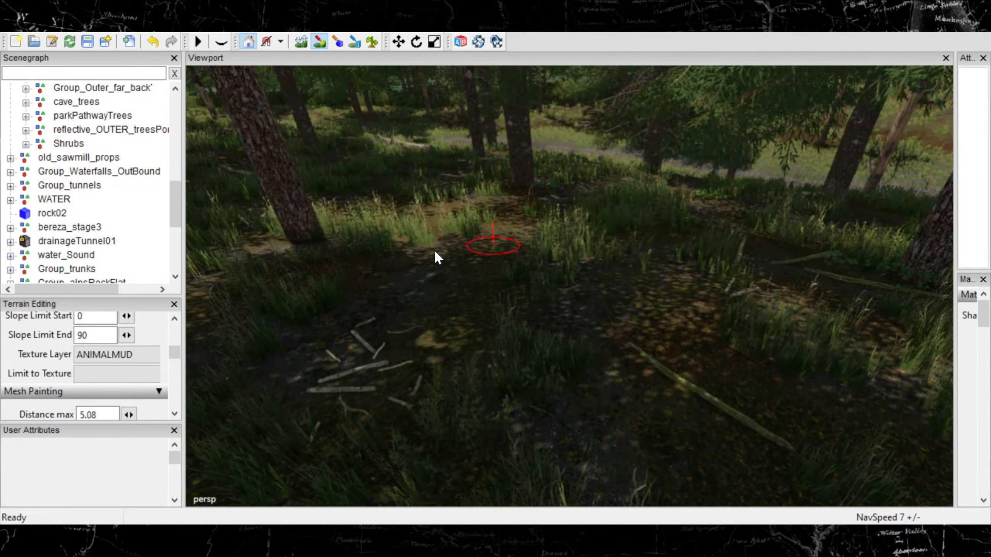
{"action": "left_click_drag", "start_coordinate": [445, 342], "coordinate": [393, 283], "text": "alt"}
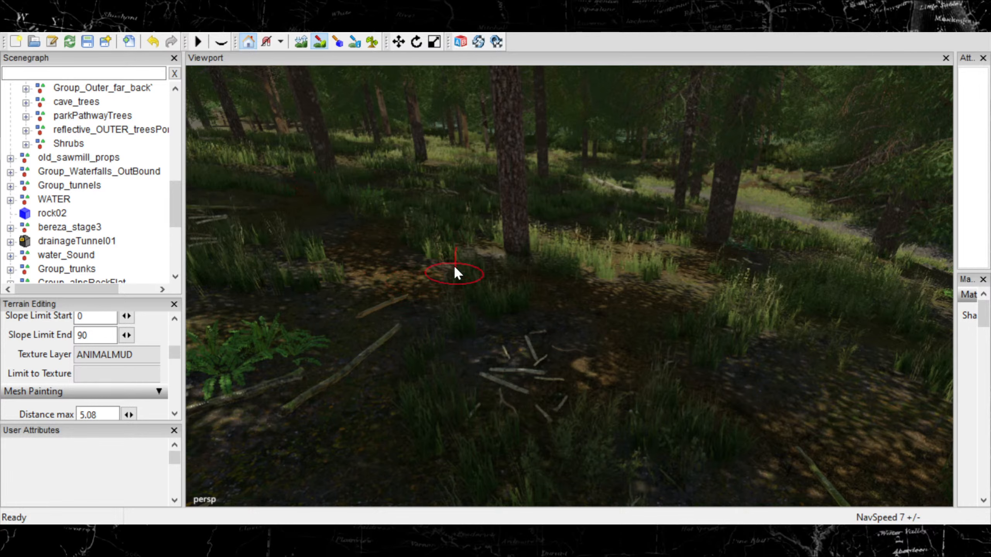
Paint foliage plants around the tree bases on the slope beside the dirt road.
{"action": "left_click", "coordinate": [372, 43]}
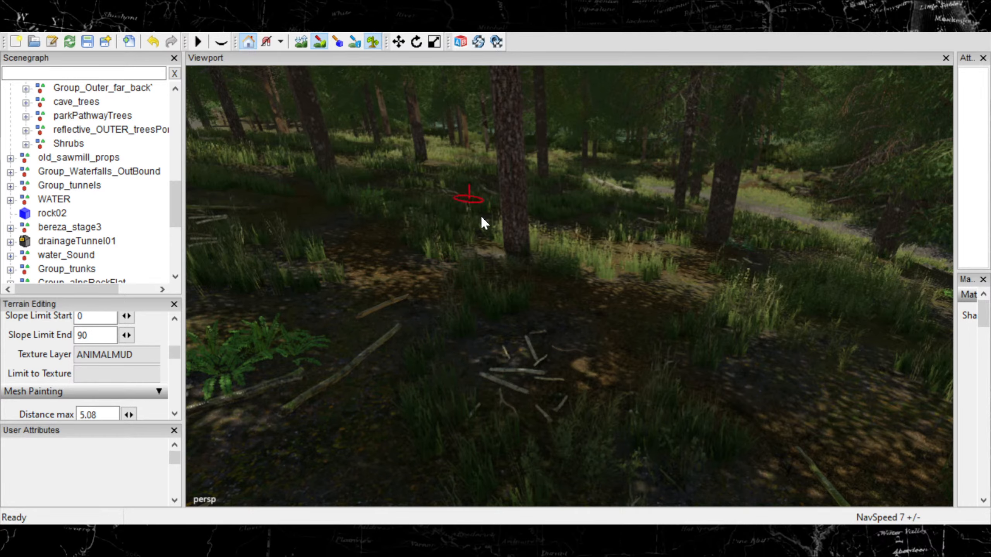
{"action": "mouse_move", "coordinate": [511, 251]}
{"action": "left_mouse_down", "text": "alt"}
{"action": "mouse_move", "coordinate": [696, 314]}
{"action": "mouse_move", "coordinate": [742, 314]}
{"action": "mouse_move", "coordinate": [573, 287]}
{"action": "mouse_move", "coordinate": [537, 324]}
{"action": "mouse_move", "coordinate": [537, 288]}
{"action": "left_mouse_up", "text": "alt"}
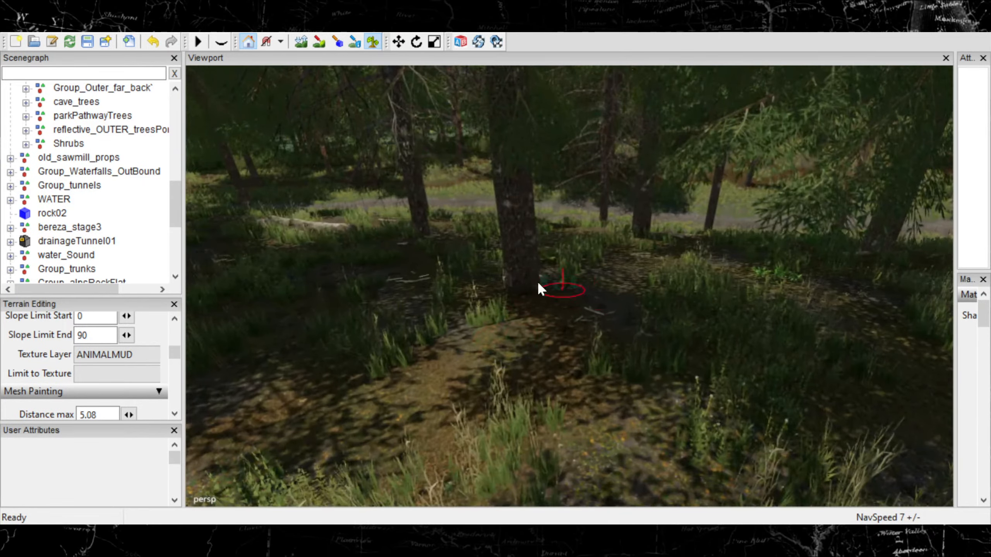
{"action": "mouse_move", "coordinate": [609, 343]}
{"action": "left_mouse_down", "text": "alt"}
{"action": "mouse_move", "coordinate": [568, 332]}
{"action": "mouse_move", "coordinate": [469, 356]}
{"action": "mouse_move", "coordinate": [597, 345]}
{"action": "mouse_move", "coordinate": [599, 325]}
{"action": "mouse_move", "coordinate": [675, 343]}
{"action": "mouse_move", "coordinate": [465, 357]}
{"action": "mouse_move", "coordinate": [571, 305]}
{"action": "mouse_move", "coordinate": [569, 325]}
{"action": "mouse_move", "coordinate": [603, 322]}
{"action": "mouse_move", "coordinate": [436, 310]}
{"action": "mouse_move", "coordinate": [453, 303]}
{"action": "mouse_move", "coordinate": [459, 273]}
{"action": "left_mouse_up", "text": "alt"}
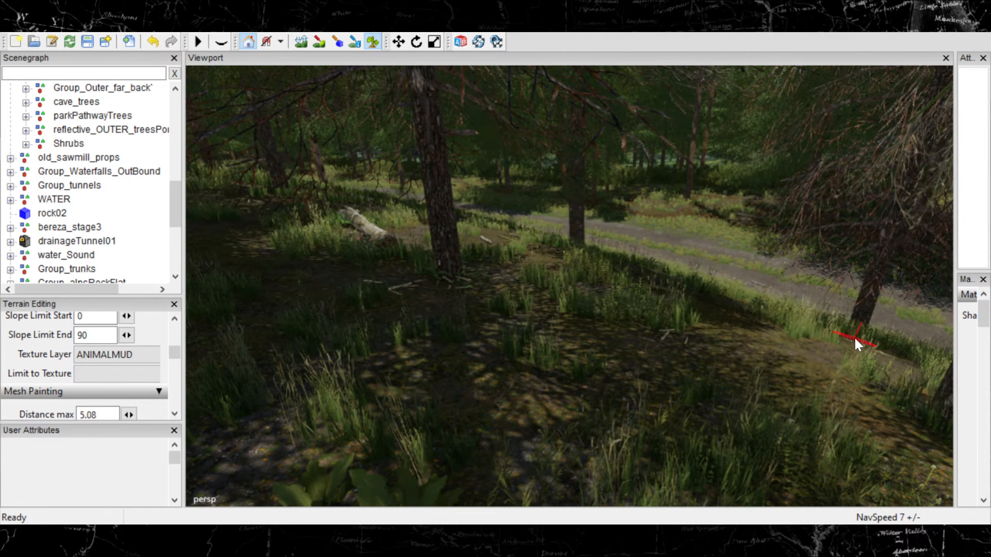
{"action": "mouse_move", "coordinate": [856, 343]}
{"action": "left_mouse_down", "text": "alt"}
{"action": "mouse_move", "coordinate": [781, 389]}
{"action": "mouse_move", "coordinate": [822, 371]}
{"action": "mouse_move", "coordinate": [798, 373]}
{"action": "mouse_move", "coordinate": [445, 80]}
{"action": "left_mouse_up", "text": "alt"}
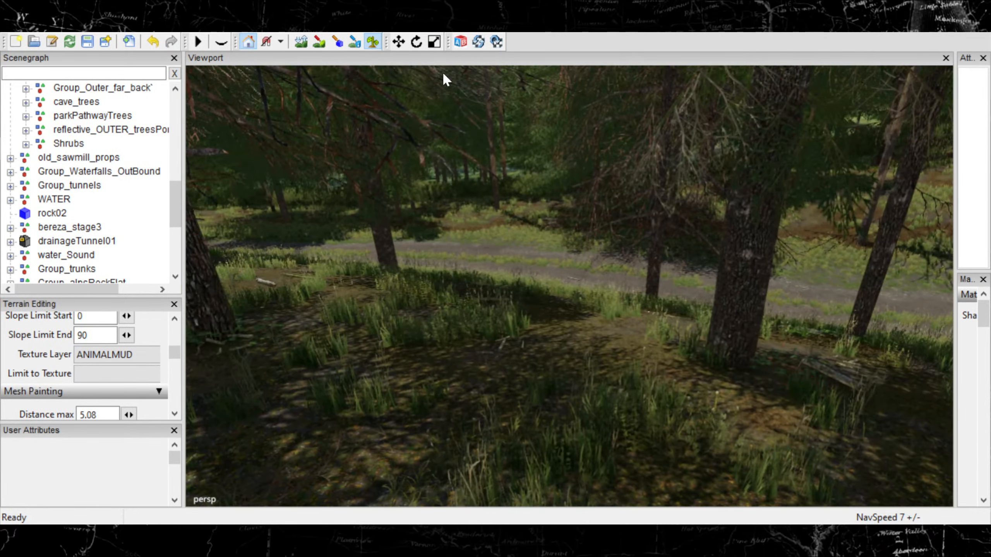
Paint ANIMALMUD texture on the grassy ground between the trees along the dirt road.
{"action": "left_click", "coordinate": [319, 41]}
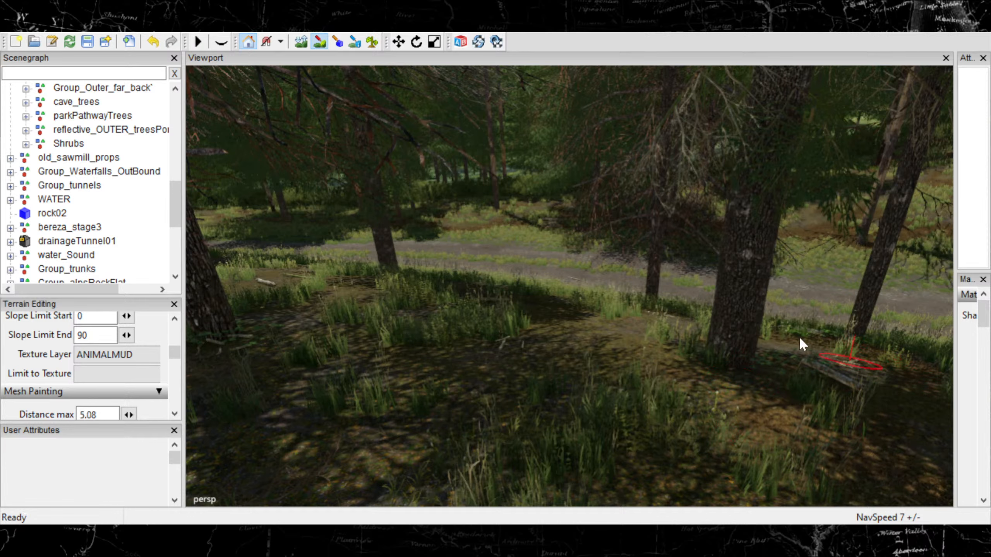
{"action": "left_click_drag", "start_coordinate": [609, 349], "coordinate": [488, 355]}
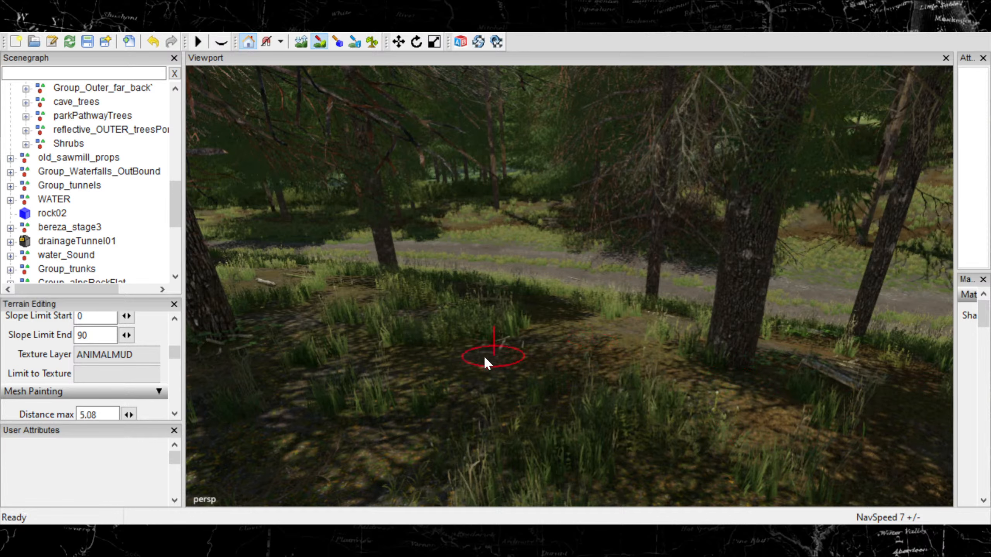
{"action": "mouse_move", "coordinate": [458, 418]}
{"action": "left_mouse_down", "text": "alt"}
{"action": "mouse_move", "coordinate": [404, 433]}
{"action": "mouse_move", "coordinate": [369, 391]}
{"action": "mouse_move", "coordinate": [286, 338]}
{"action": "left_mouse_up", "text": "alt"}
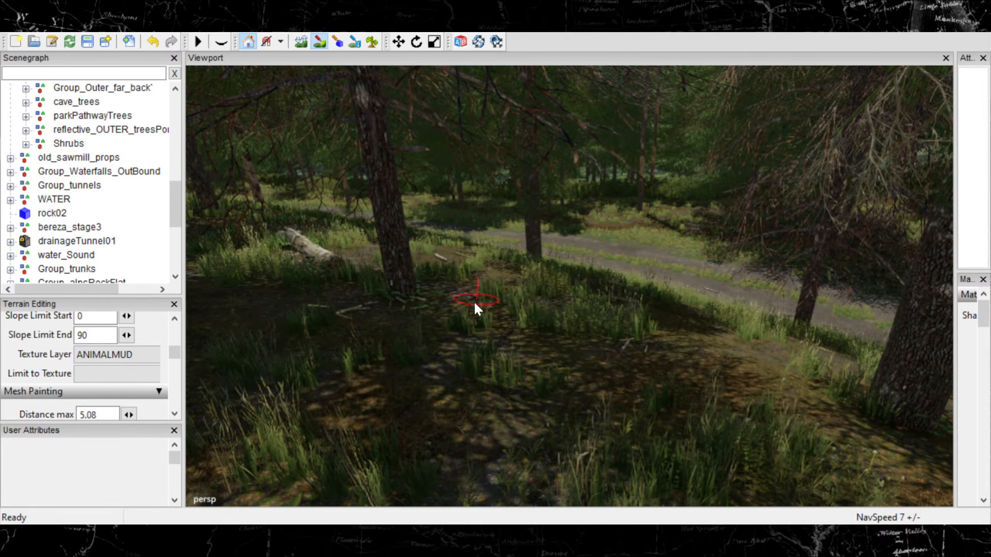
{"action": "mouse_move", "coordinate": [474, 303]}
{"action": "middle_mouse_down", "text": "alt"}
{"action": "mouse_move", "coordinate": [503, 314]}
{"action": "mouse_move", "coordinate": [536, 311]}
{"action": "mouse_move", "coordinate": [549, 375]}
{"action": "mouse_move", "coordinate": [508, 365]}
{"action": "middle_mouse_up", "text": "alt"}
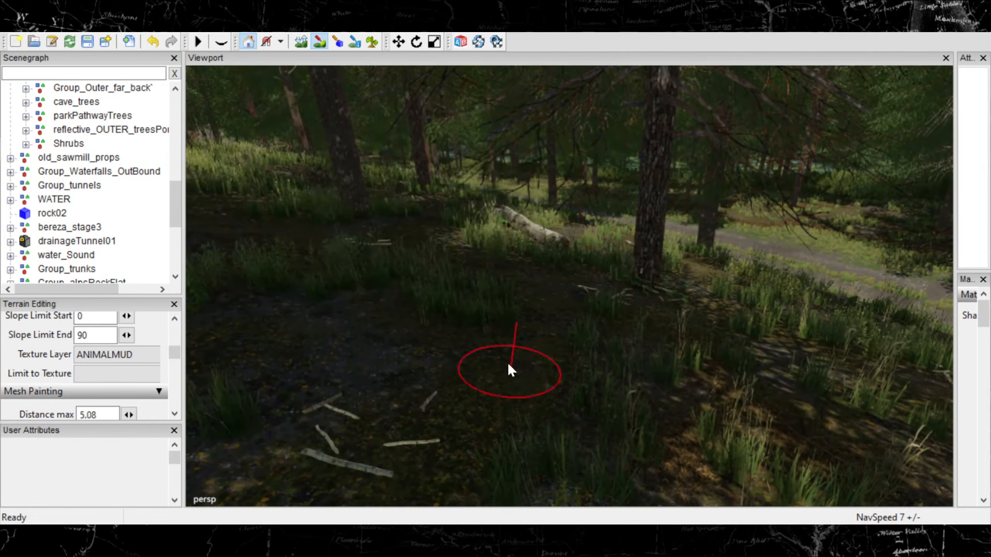
Paint ANIMALMUD texture on the ground around the trees, scattered sticks and birch log on the slope above the dirt road.
{"action": "mouse_move", "coordinate": [559, 313]}
{"action": "middle_mouse_down", "text": "alt"}
{"action": "mouse_move", "coordinate": [555, 341]}
{"action": "mouse_move", "coordinate": [498, 322]}
{"action": "middle_mouse_up", "text": "alt"}
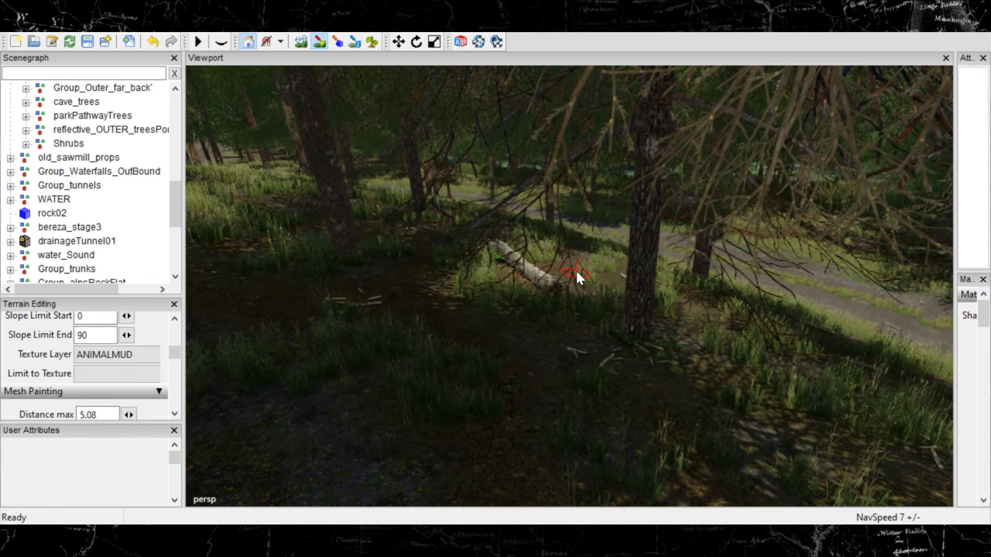
{"action": "middle_click_drag", "start_coordinate": [714, 353], "coordinate": [576, 374], "text": "alt"}
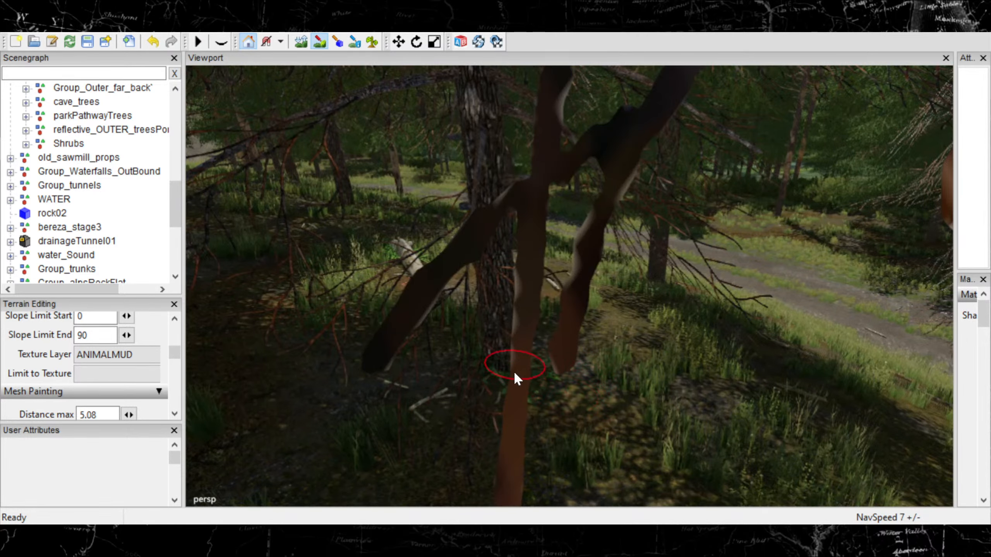
{"action": "middle_click_drag", "start_coordinate": [645, 298], "coordinate": [595, 343], "text": "alt"}
{"action": "right_click_drag", "start_coordinate": [595, 343], "coordinate": [628, 319], "text": "alt"}
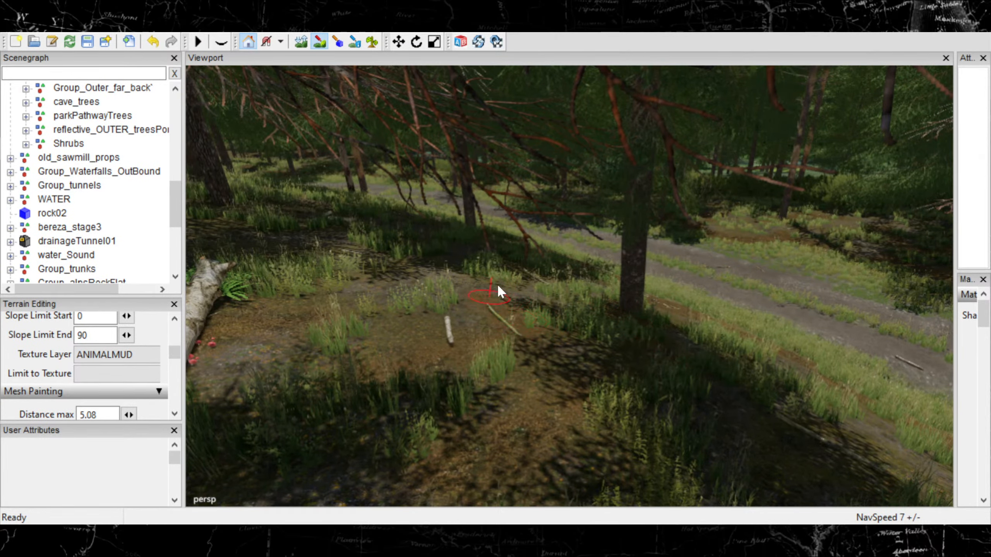
{"action": "left_click_drag", "start_coordinate": [524, 307], "coordinate": [456, 318], "text": "alt"}
{"action": "right_click_drag", "start_coordinate": [456, 319], "coordinate": [491, 337], "text": "alt"}
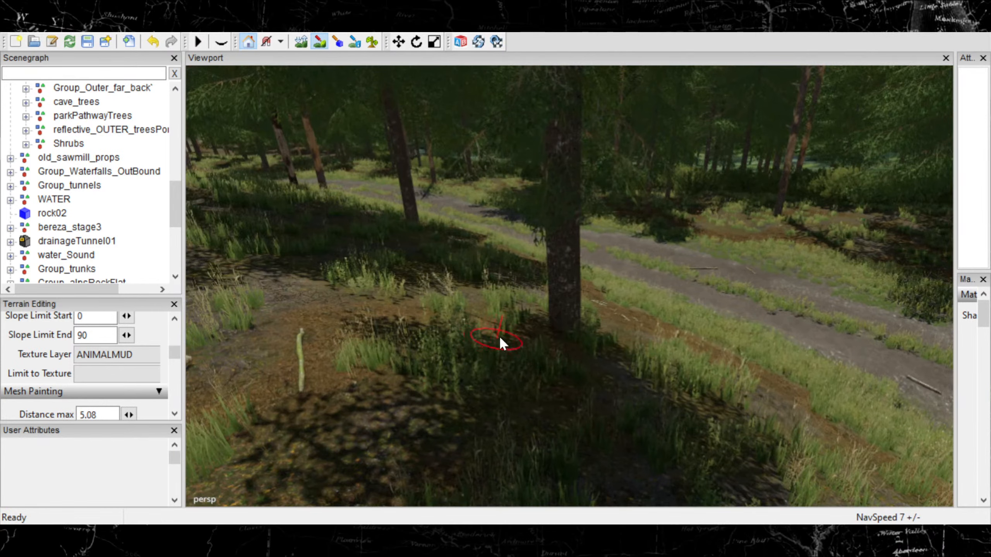
{"action": "left_click_drag", "start_coordinate": [500, 337], "coordinate": [439, 330], "text": "alt"}
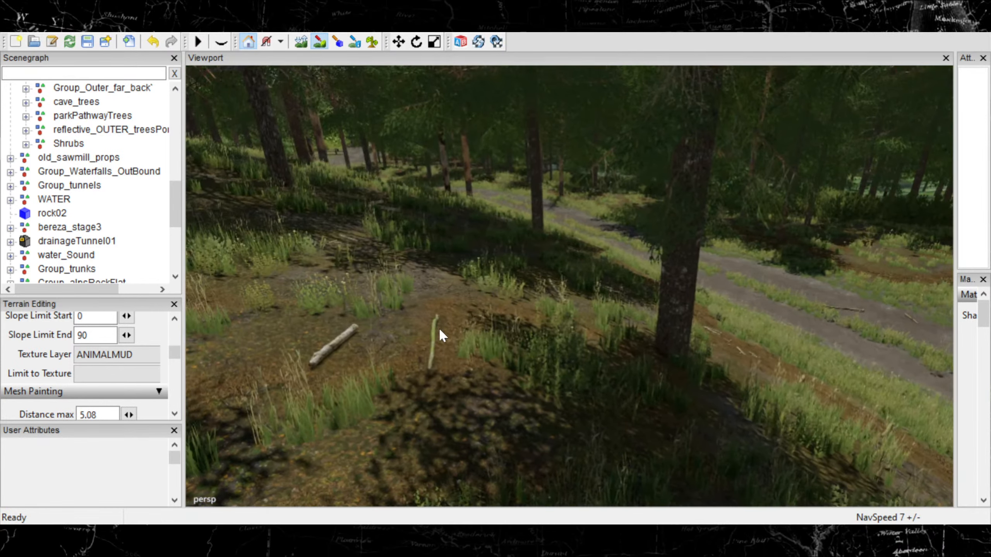
Paint foliage plants around the short fallen branch in the clearing and beside the red mushrooms at the birch log.
{"action": "left_click", "coordinate": [373, 41]}
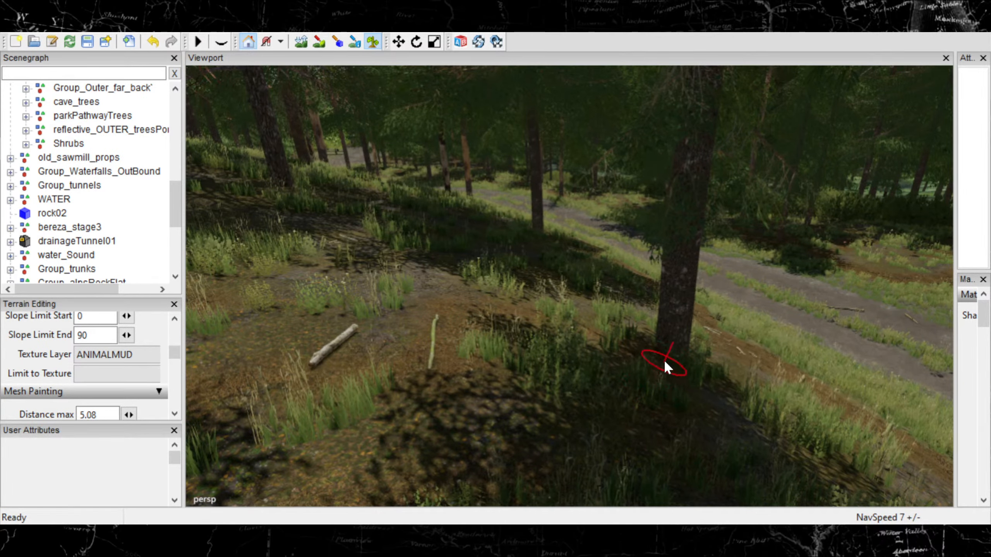
{"action": "left_click_drag", "start_coordinate": [665, 360], "coordinate": [532, 358], "text": "alt"}
{"action": "left_click", "coordinate": [602, 333]}
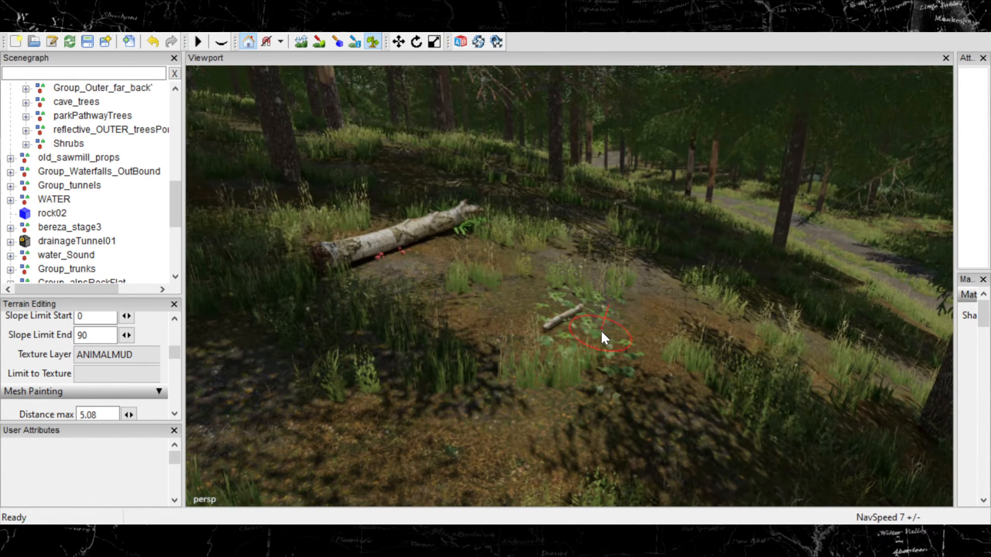
{"action": "left_click", "coordinate": [441, 245]}
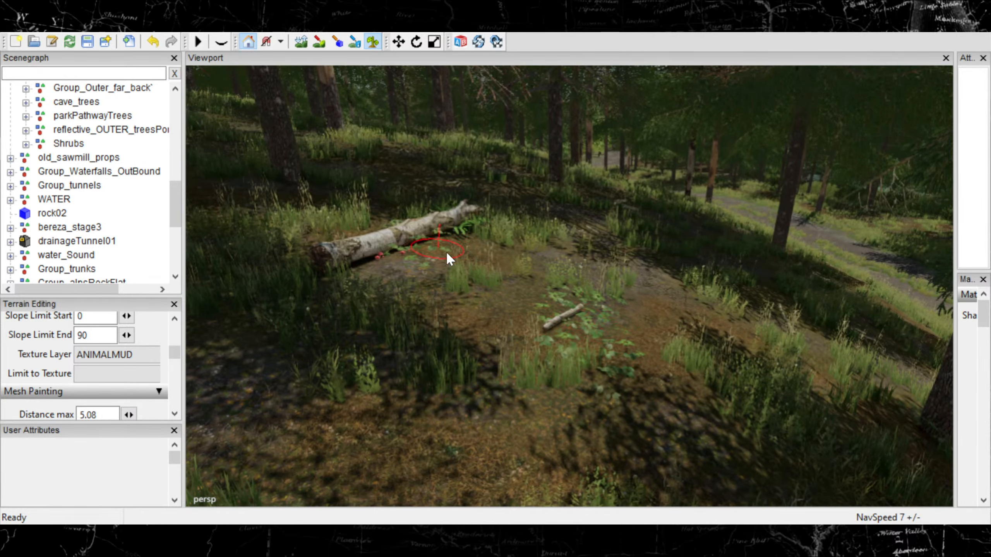
Paint foliage plants around the tree bases near the birch log and beyond its fern-covered end.
{"action": "left_click_drag", "start_coordinate": [528, 273], "coordinate": [414, 257], "text": "alt"}
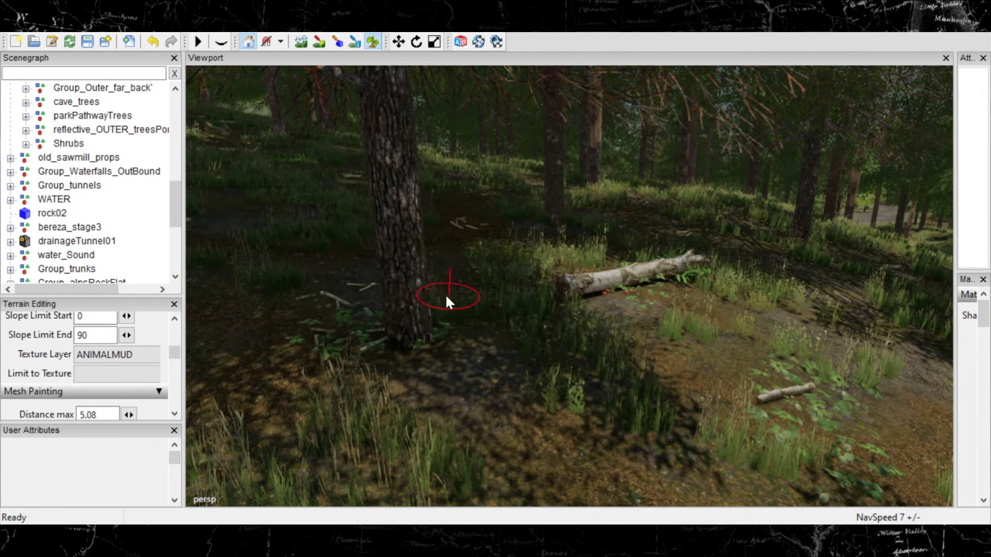
{"action": "left_click_drag", "start_coordinate": [447, 298], "coordinate": [408, 321], "text": "alt"}
{"action": "middle_click_drag", "start_coordinate": [410, 324], "coordinate": [396, 337], "text": "alt"}
{"action": "scroll", "coordinate": [394, 339], "scroll_direction": "up", "scroll_amount": 3}
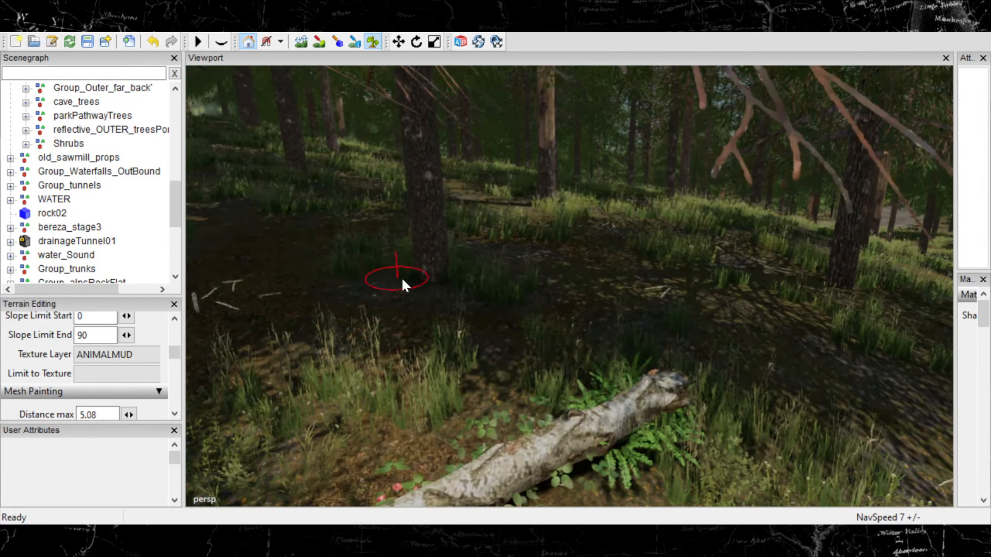
{"action": "left_click", "coordinate": [418, 278]}
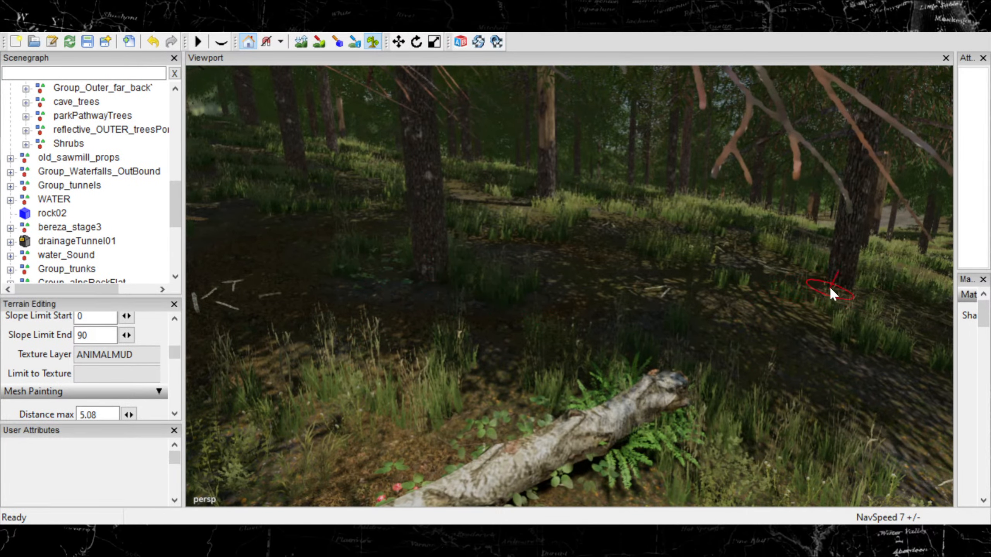
{"action": "left_click_drag", "start_coordinate": [756, 334], "coordinate": [866, 360], "text": "alt"}
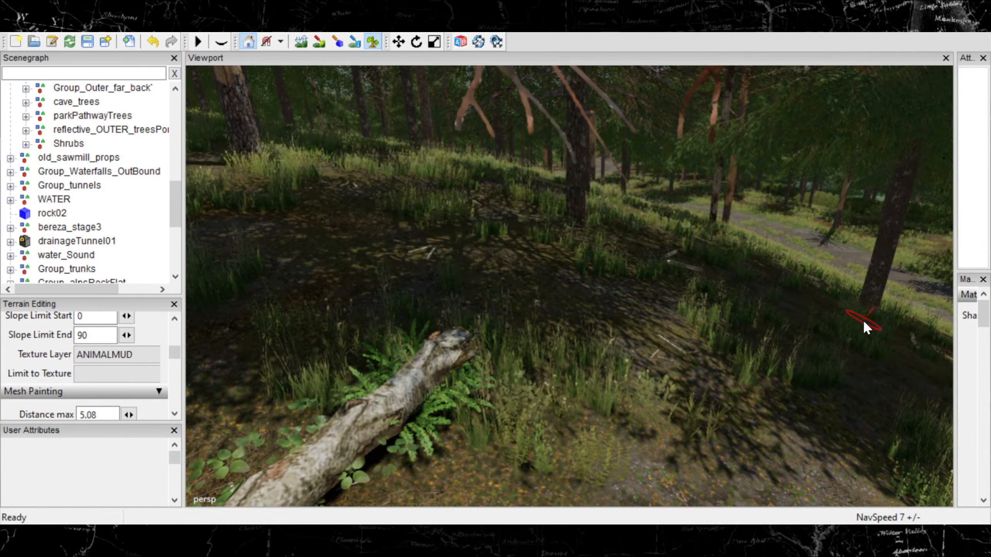
Paint ANIMALMUD texture on the shaded ground beyond the birch log and around the trees along the dirt road's edge.
{"action": "left_click", "coordinate": [320, 42]}
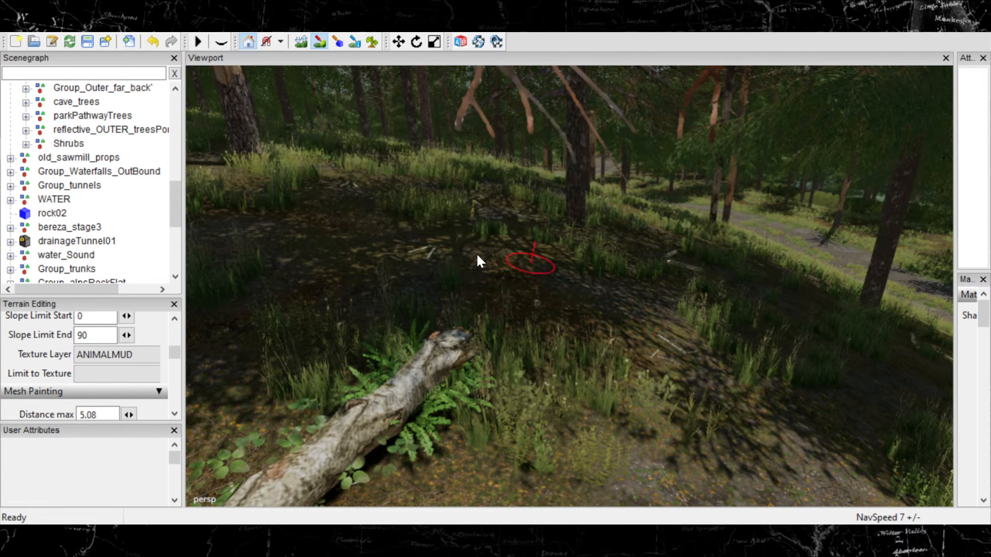
{"action": "scroll", "coordinate": [591, 288], "scroll_direction": "down", "scroll_amount": 3}
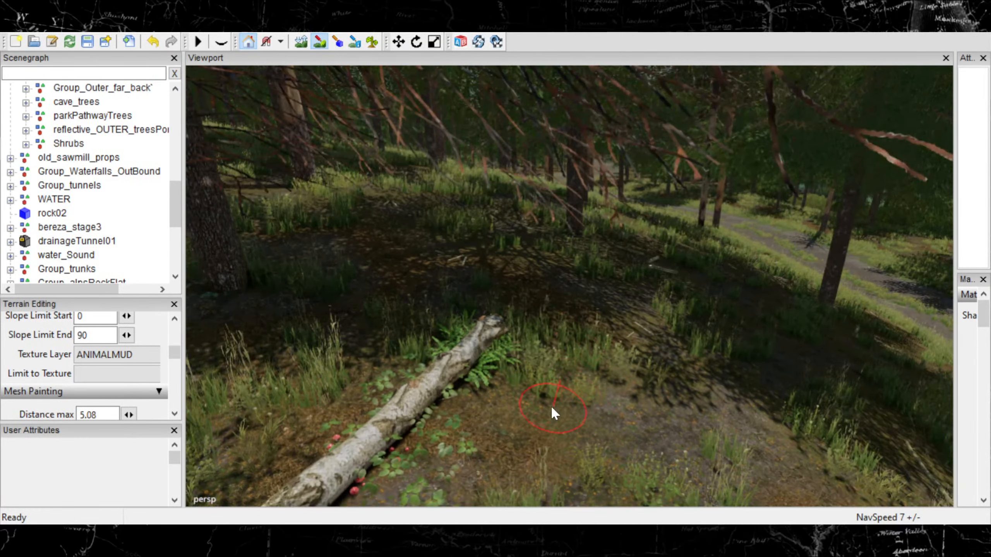
{"action": "left_click_drag", "start_coordinate": [490, 374], "coordinate": [348, 310], "text": "alt"}
{"action": "left_click_drag", "start_coordinate": [536, 359], "coordinate": [516, 352], "text": "alt"}
{"action": "scroll", "coordinate": [534, 351], "scroll_direction": "up", "scroll_amount": 5}
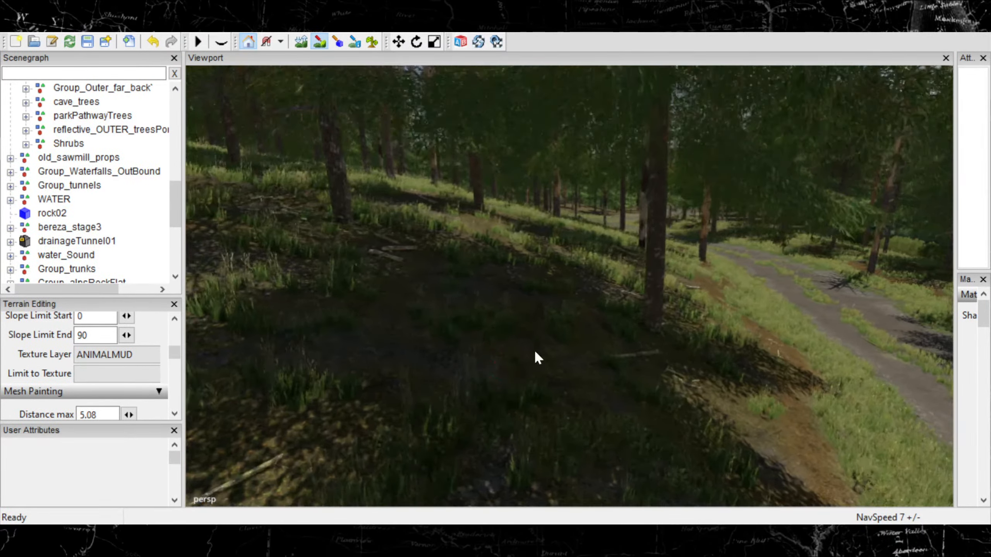
{"action": "left_click_drag", "start_coordinate": [620, 345], "coordinate": [572, 401], "text": "alt"}
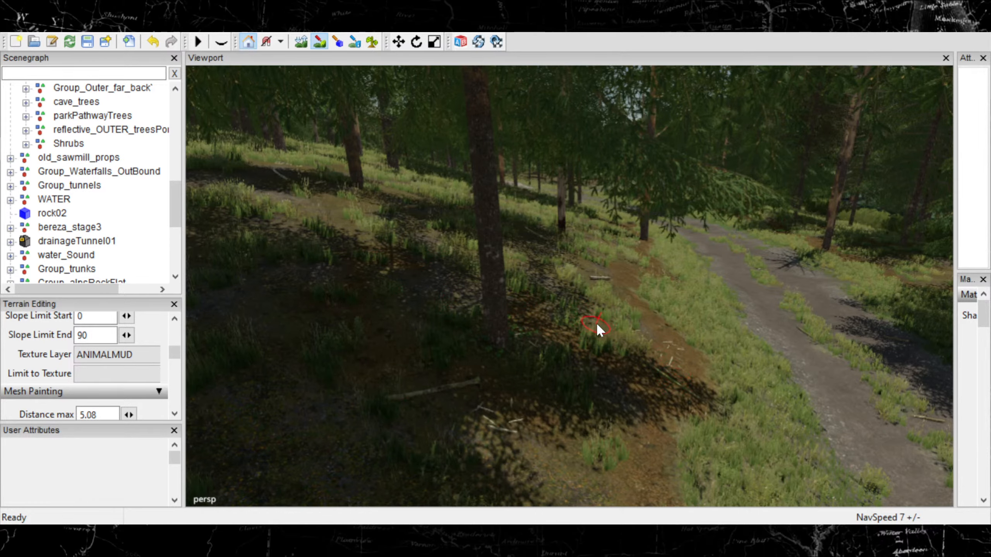
Paint ANIMALMUD texture on the forest floor among the trees and fallen branches deeper in from the dirt road.
{"action": "left_click_drag", "start_coordinate": [604, 361], "coordinate": [432, 332], "text": "alt"}
{"action": "right_click_drag", "start_coordinate": [432, 332], "coordinate": [512, 263], "text": "alt"}
{"action": "mouse_move", "coordinate": [511, 263]}
{"action": "middle_mouse_down", "text": "alt"}
{"action": "mouse_move", "coordinate": [526, 304]}
{"action": "mouse_move", "coordinate": [545, 314]}
{"action": "middle_mouse_up", "text": "alt"}
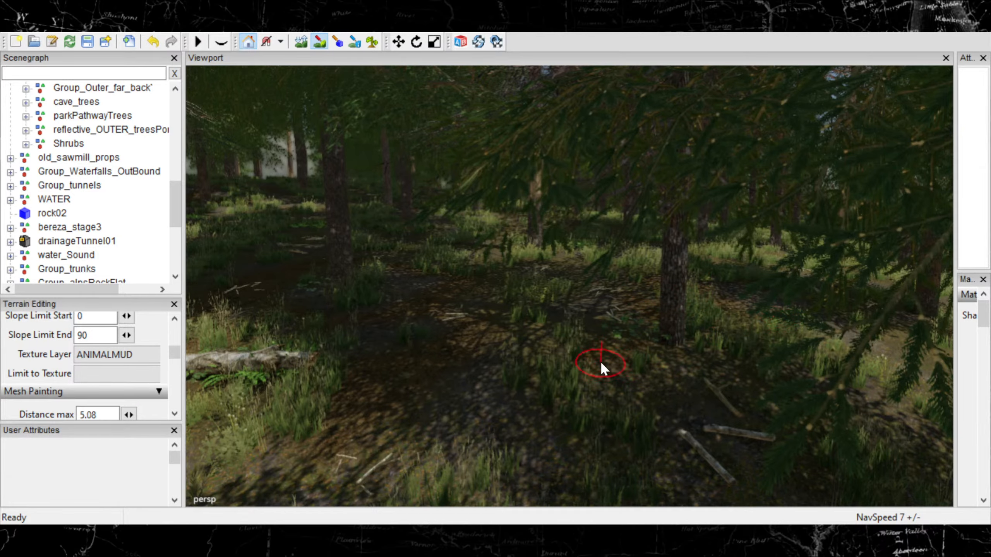
{"action": "middle_click_drag", "start_coordinate": [435, 344], "coordinate": [521, 379], "text": "alt"}
{"action": "mouse_move", "coordinate": [481, 385]}
{"action": "right_mouse_down", "text": "alt"}
{"action": "mouse_move", "coordinate": [538, 332]}
{"action": "mouse_move", "coordinate": [563, 362]}
{"action": "mouse_move", "coordinate": [560, 384]}
{"action": "right_mouse_up", "text": "alt"}
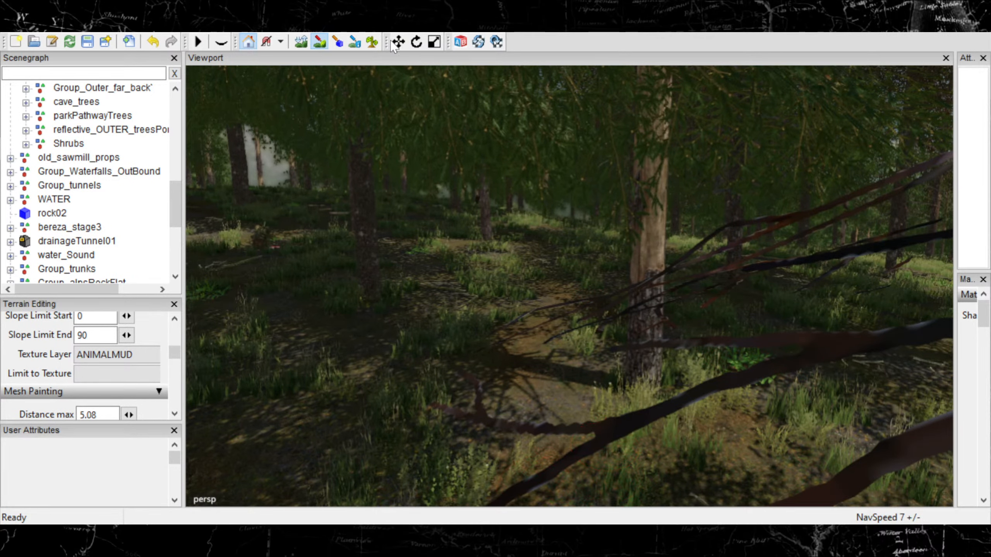
Paint foliage plants around the base of the partly stripped tree and the neighbouring trunks in the shaded forest.
{"action": "left_click", "coordinate": [373, 42]}
{"action": "left_click", "coordinate": [652, 388]}
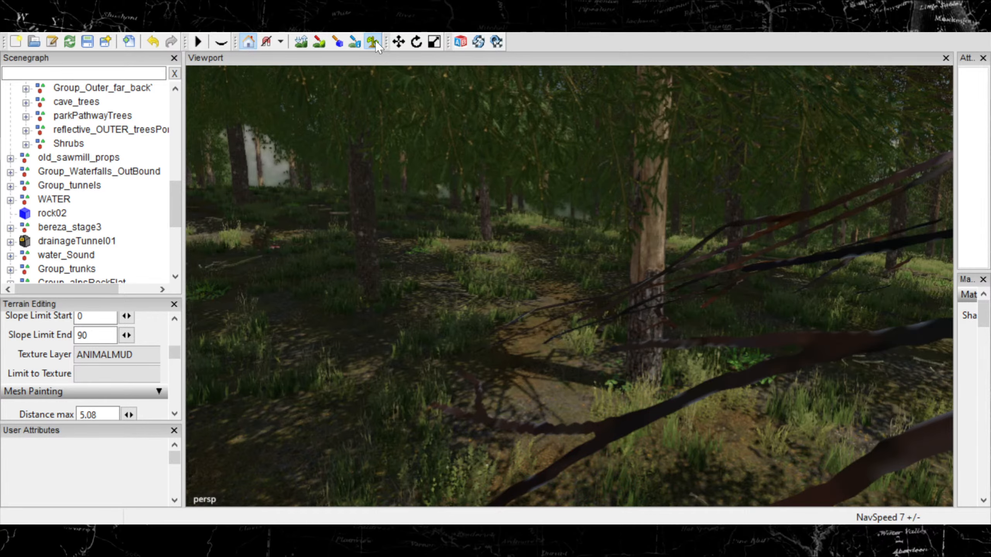
{"action": "left_click_drag", "start_coordinate": [532, 253], "coordinate": [561, 274], "text": "alt"}
{"action": "scroll", "coordinate": [607, 254], "scroll_direction": "up", "scroll_amount": 5}
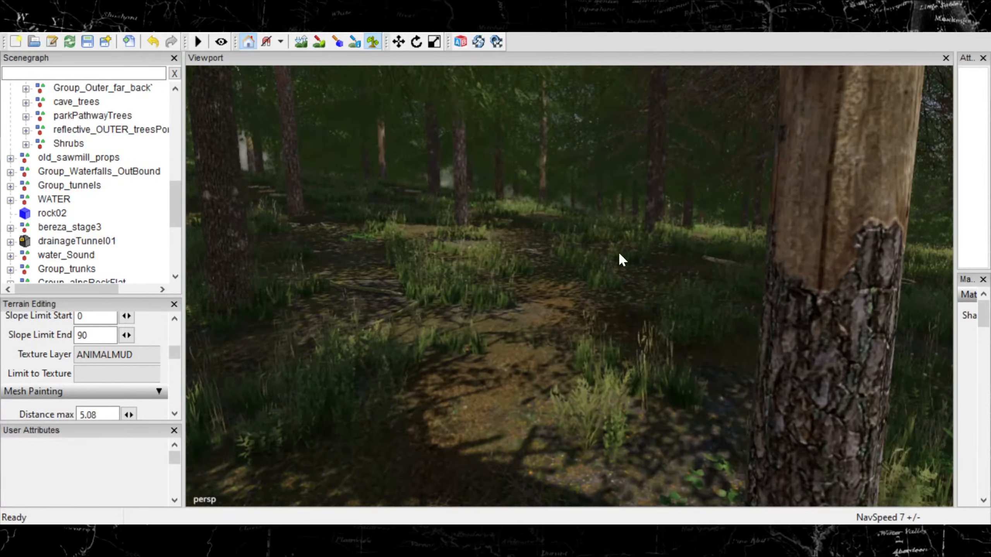
{"action": "left_click_drag", "start_coordinate": [618, 251], "coordinate": [745, 308], "text": "alt"}
{"action": "scroll", "coordinate": [416, 268], "scroll_direction": "up", "scroll_amount": 5}
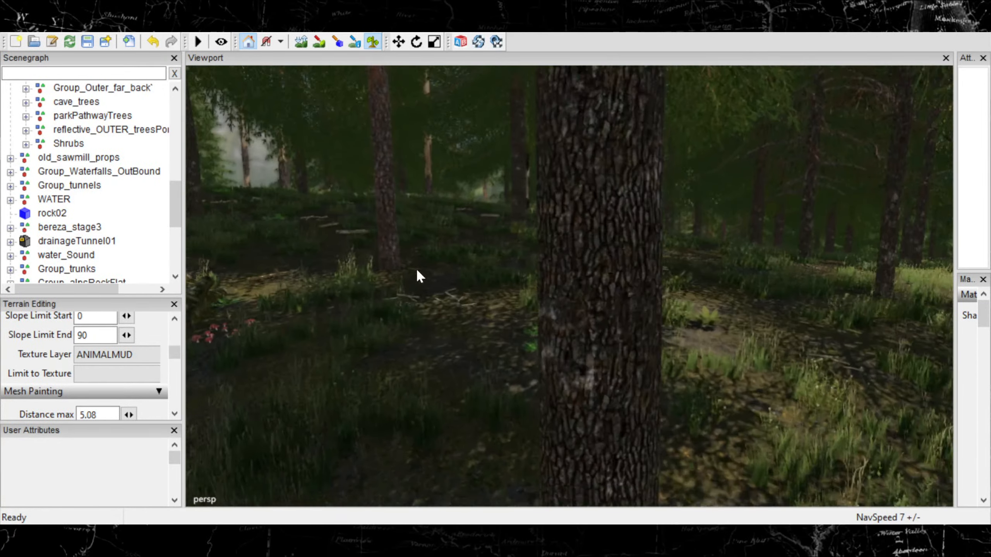
{"action": "left_click_drag", "start_coordinate": [420, 270], "coordinate": [597, 325], "text": "alt"}
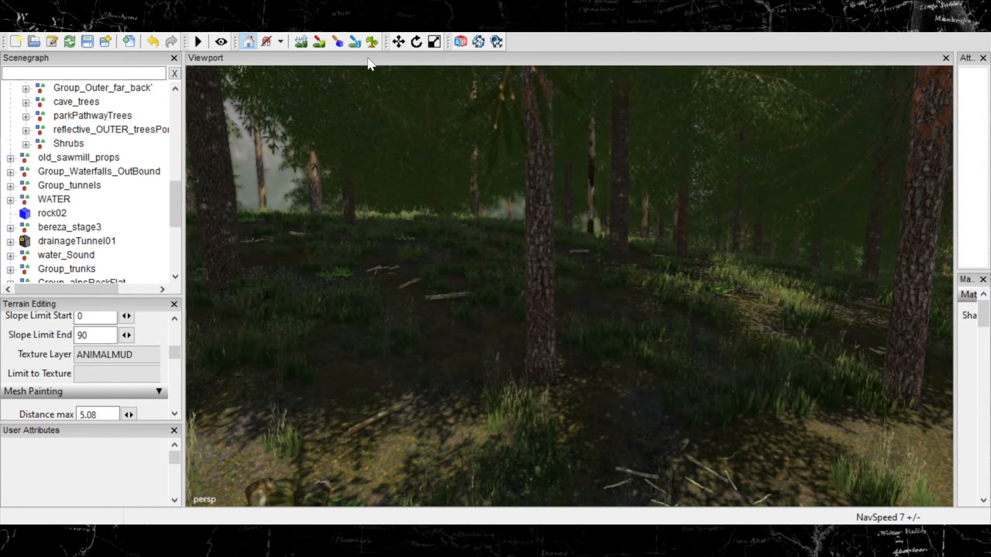
Paint ANIMALMUD texture on the dark ground around the trees and scattered sticks near the mushroom-ringed stump.
{"action": "left_click", "coordinate": [323, 43]}
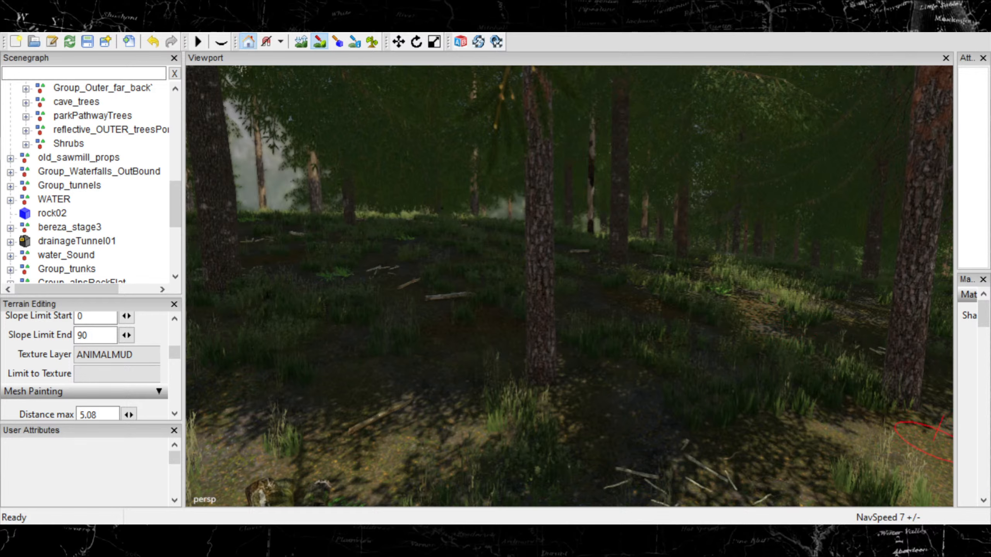
{"action": "left_click", "coordinate": [941, 464]}
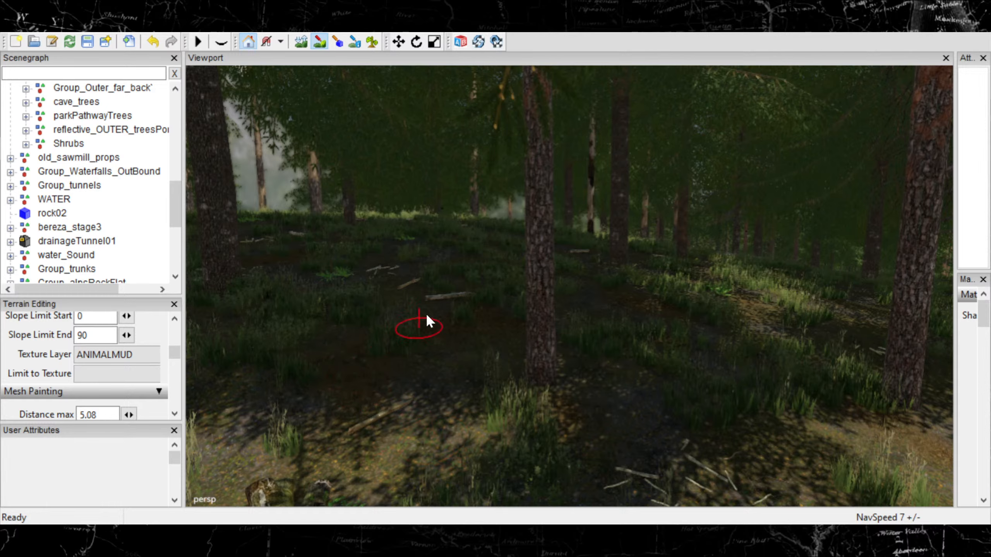
{"action": "key", "text": "w"}
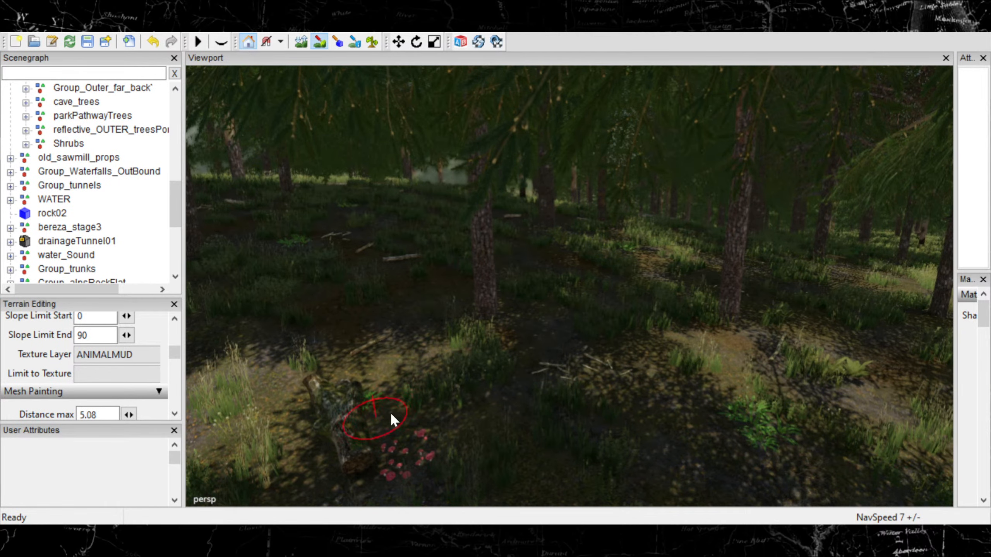
Paint foliage plants at the tree bases past the scattered sticks and around the large trunk beside the short log.
{"action": "key", "text": "w"}
{"action": "key", "text": "w"}
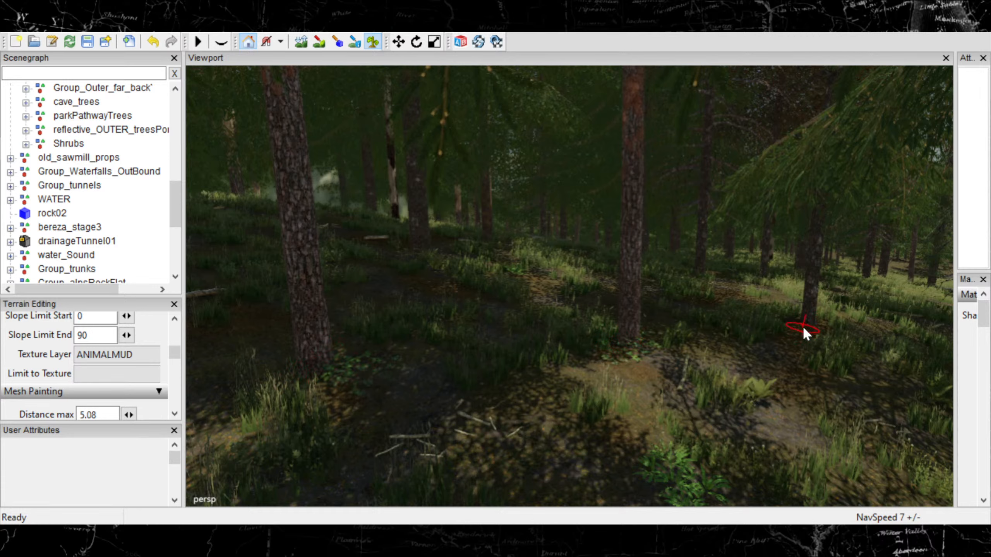
{"action": "mouse_move", "coordinate": [806, 327]}
{"action": "left_mouse_down", "text": "alt"}
{"action": "mouse_move", "coordinate": [697, 378]}
{"action": "mouse_move", "coordinate": [777, 398]}
{"action": "mouse_move", "coordinate": [624, 390]}
{"action": "left_mouse_up", "text": "alt"}
{"action": "mouse_move", "coordinate": [410, 365]}
{"action": "left_mouse_down", "text": "alt"}
{"action": "mouse_move", "coordinate": [477, 329]}
{"action": "mouse_move", "coordinate": [522, 322]}
{"action": "mouse_move", "coordinate": [531, 339]}
{"action": "mouse_move", "coordinate": [564, 334]}
{"action": "left_mouse_up", "text": "alt"}
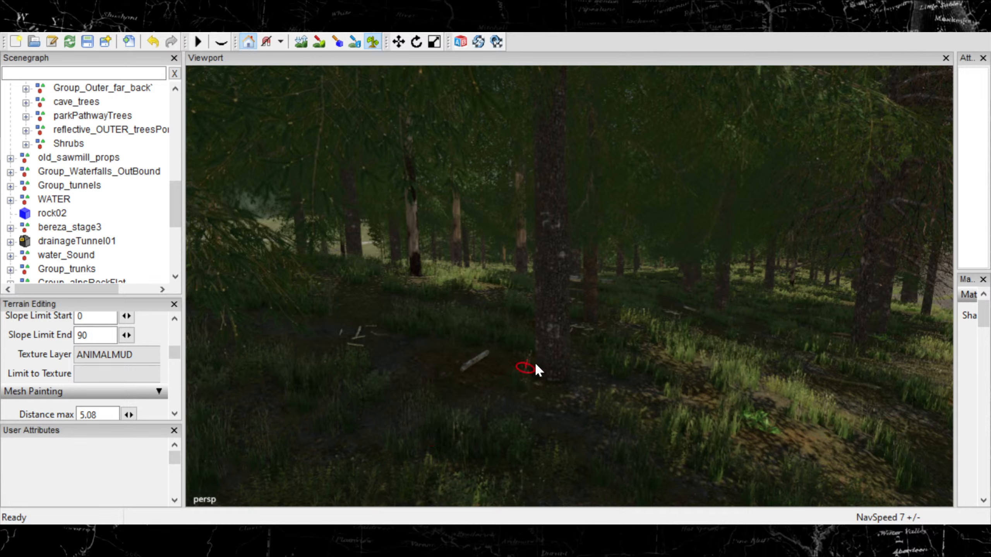
{"action": "left_click", "coordinate": [633, 394]}
{"action": "left_click", "coordinate": [514, 365]}
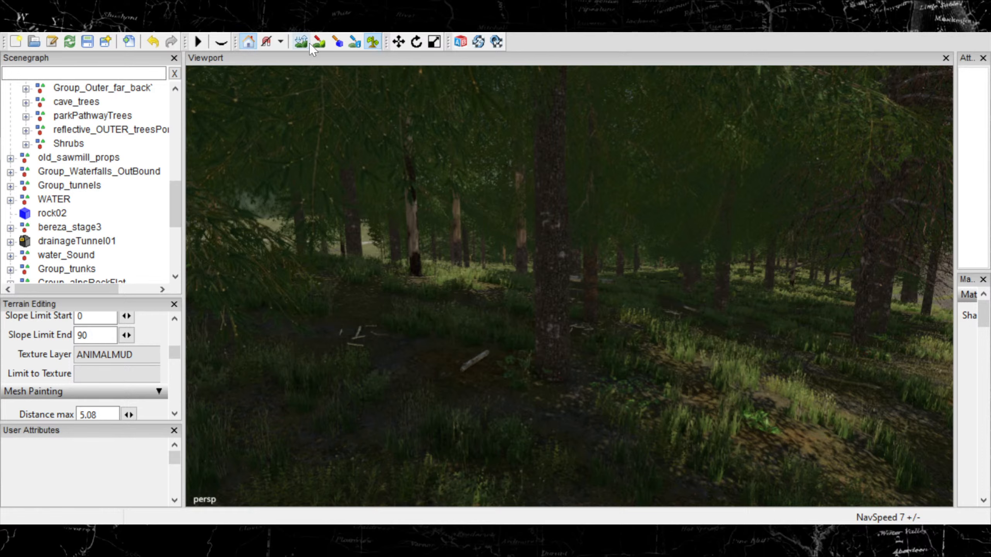
Paint ANIMALMUD texture on the forest floor around the bare-barked tree, the grassy patch and the sticks in the shade.
{"action": "left_click", "coordinate": [319, 41]}
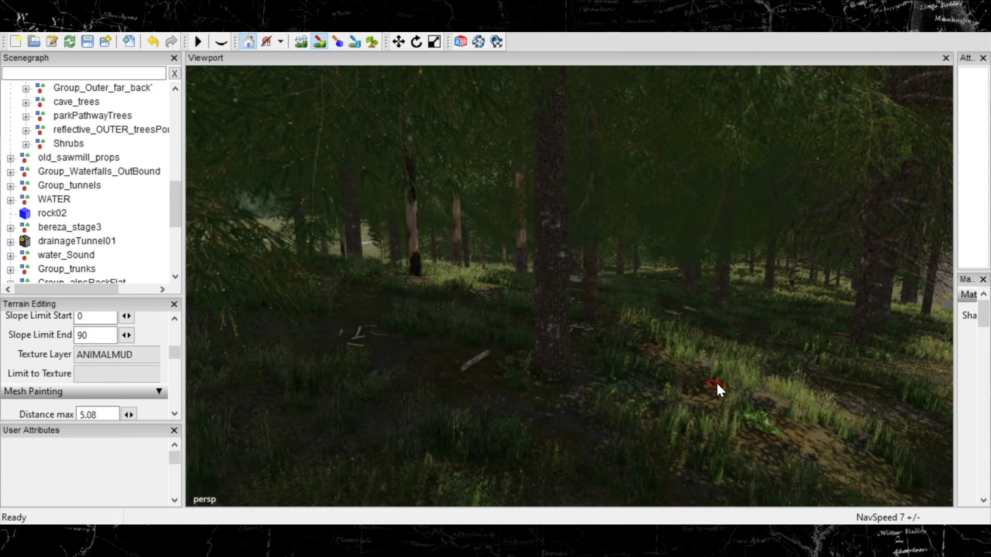
{"action": "left_click_drag", "start_coordinate": [692, 377], "coordinate": [452, 369], "text": "alt"}
{"action": "scroll", "coordinate": [453, 369], "scroll_direction": "up", "scroll_amount": 4}
{"action": "right_click_drag", "start_coordinate": [542, 347], "coordinate": [574, 365], "text": "alt"}
{"action": "right_click_drag", "start_coordinate": [448, 376], "coordinate": [574, 345], "text": "alt"}
{"action": "mouse_move", "coordinate": [508, 374]}
{"action": "left_mouse_down", "text": "alt"}
{"action": "mouse_move", "coordinate": [526, 415]}
{"action": "mouse_move", "coordinate": [755, 378]}
{"action": "left_mouse_up", "text": "alt"}
{"action": "right_click_drag", "start_coordinate": [694, 378], "coordinate": [715, 379], "text": "alt"}
{"action": "middle_click_drag", "start_coordinate": [715, 379], "coordinate": [698, 382], "text": "alt"}
{"action": "middle_click_drag", "start_coordinate": [558, 373], "coordinate": [630, 387], "text": "alt"}
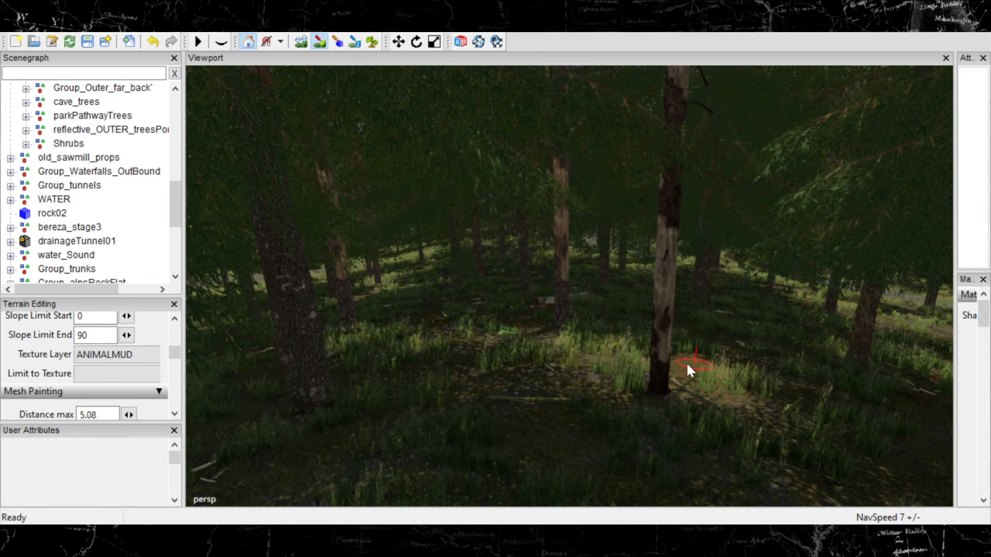
{"action": "left_click_drag", "start_coordinate": [700, 353], "coordinate": [789, 403]}
{"action": "left_click_drag", "start_coordinate": [290, 437], "coordinate": [369, 445], "text": "alt"}
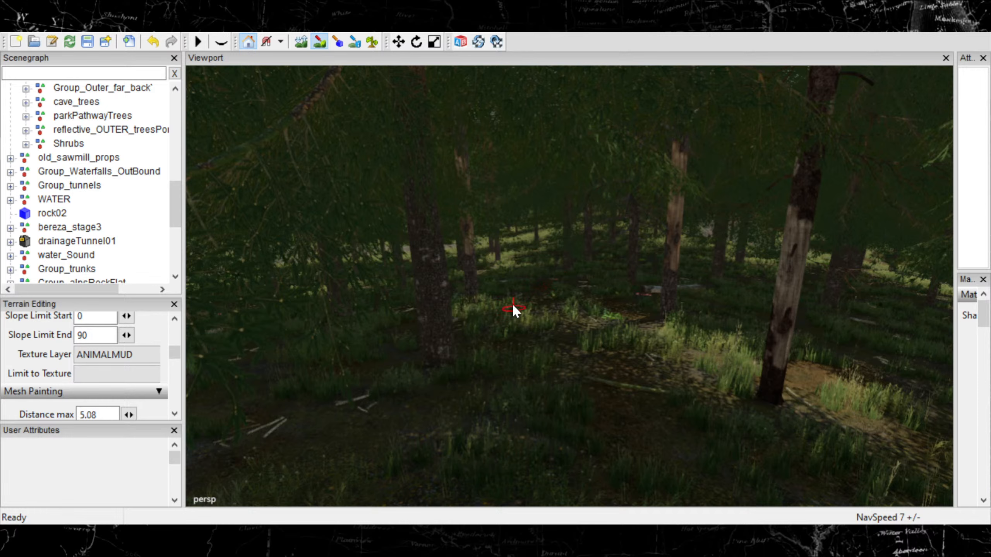
Paint foliage plants at the bases of the bare-barked tree and the nearby shaded trunk.
{"action": "left_click", "coordinate": [373, 42]}
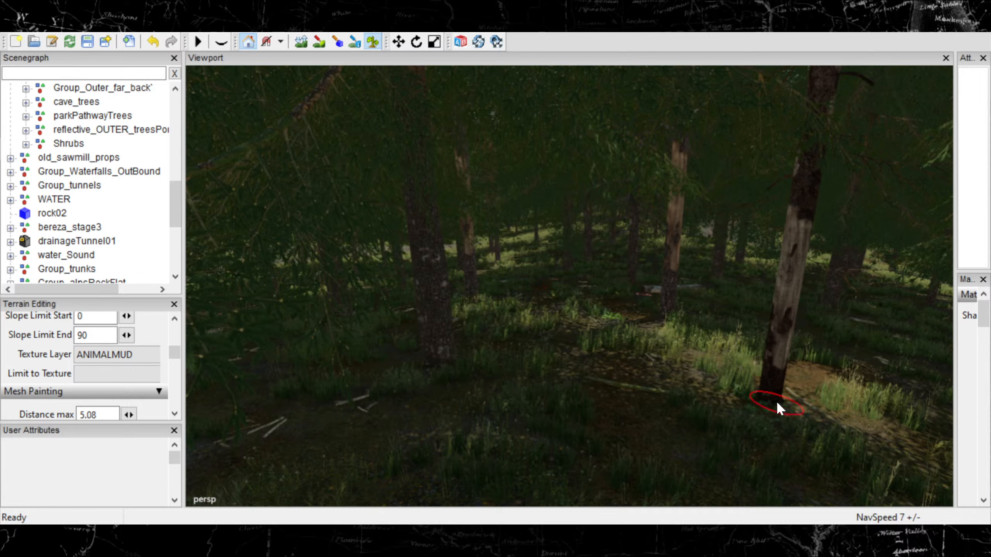
{"action": "mouse_move", "coordinate": [765, 404]}
{"action": "left_mouse_down", "text": "alt"}
{"action": "mouse_move", "coordinate": [594, 404]}
{"action": "mouse_move", "coordinate": [624, 420]}
{"action": "mouse_move", "coordinate": [688, 417]}
{"action": "left_mouse_up", "text": "alt"}
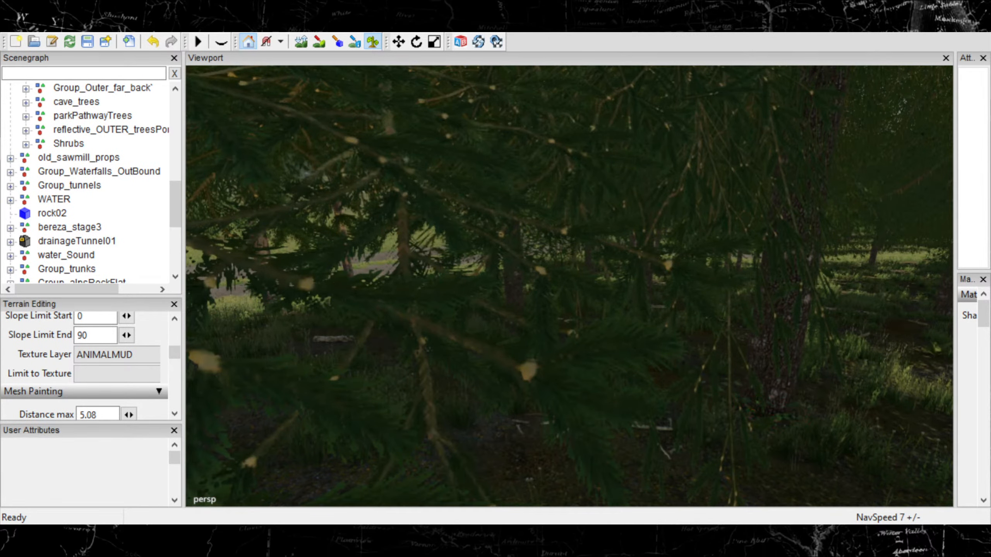
Paint ANIMALMUD texture on the shaded forest floor around the trunks, the short log and the scattered sticks.
{"action": "left_click", "coordinate": [320, 41]}
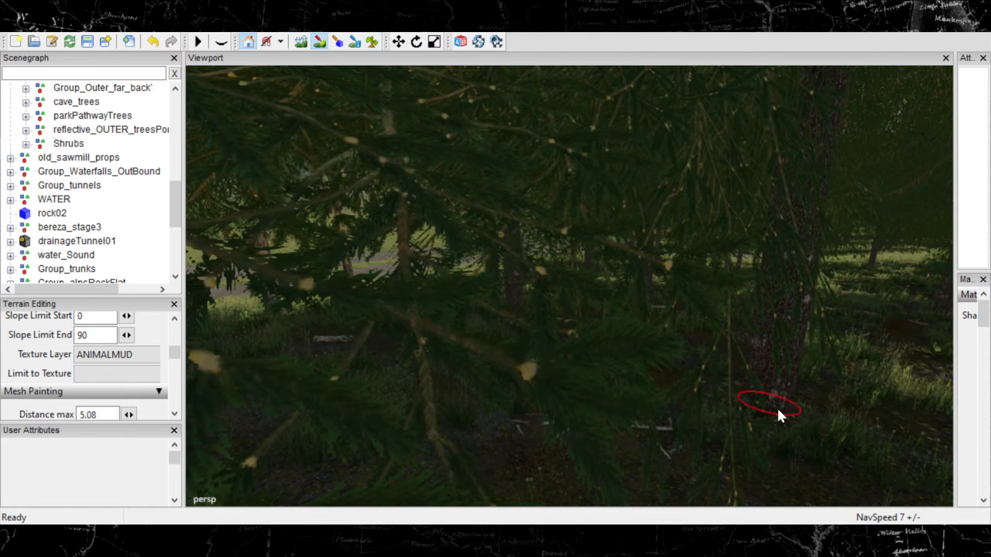
{"action": "left_click_drag", "start_coordinate": [819, 480], "coordinate": [786, 480], "text": "alt"}
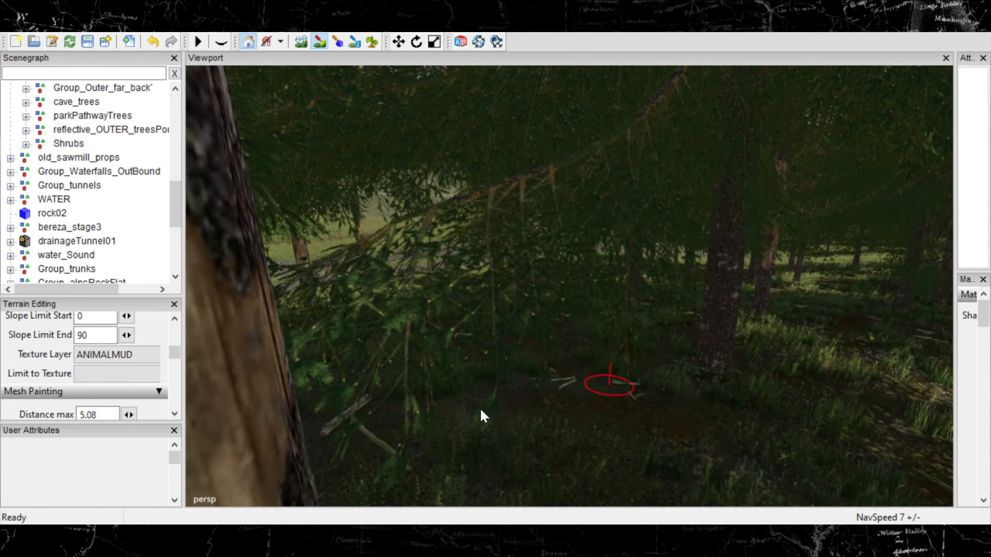
{"action": "left_click_drag", "start_coordinate": [482, 416], "coordinate": [569, 363], "text": "alt"}
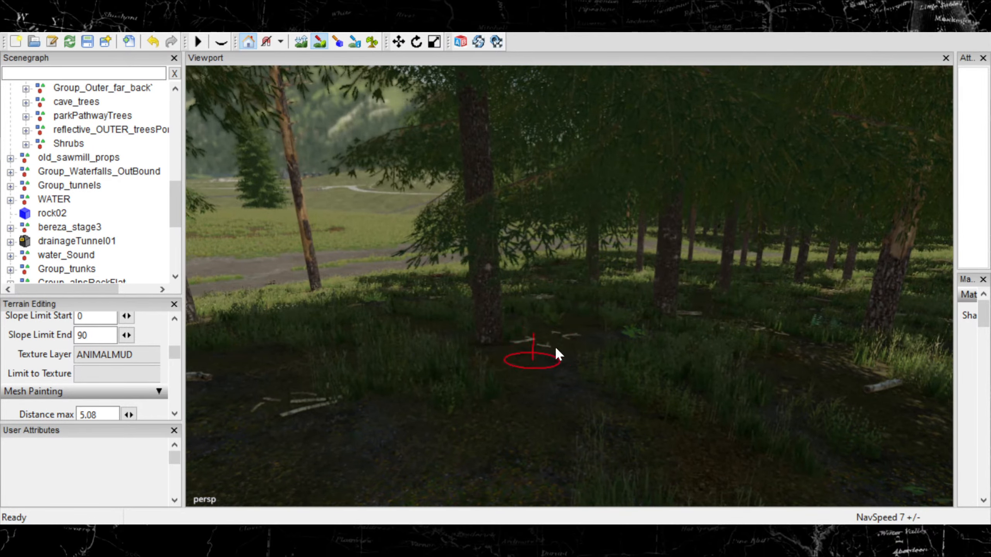
{"action": "middle_click_drag", "start_coordinate": [559, 361], "coordinate": [647, 392], "text": "alt"}
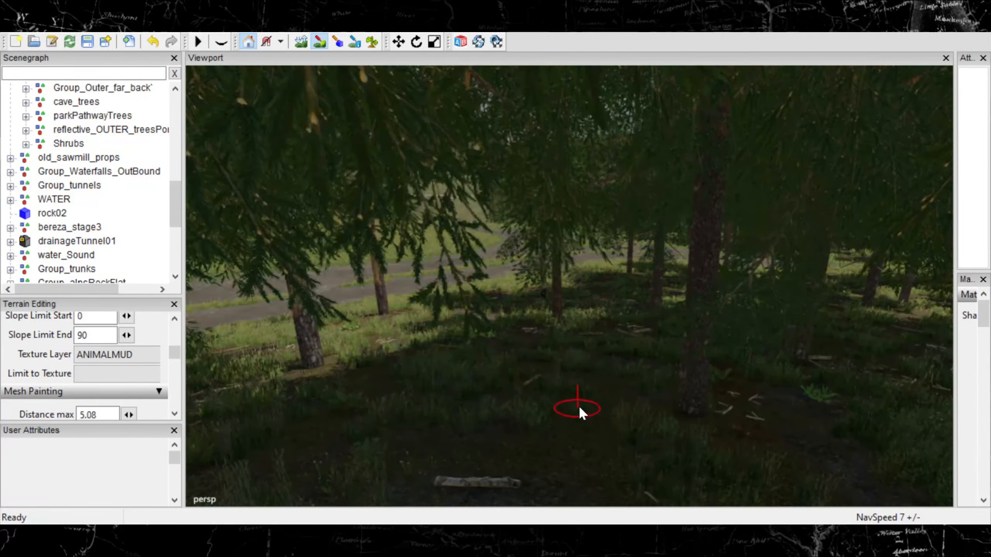
{"action": "right_click_drag", "start_coordinate": [579, 406], "coordinate": [593, 401], "text": "alt"}
{"action": "mouse_move", "coordinate": [627, 397]}
{"action": "left_mouse_down"}
{"action": "mouse_move", "coordinate": [586, 480]}
{"action": "mouse_move", "coordinate": [489, 501]}
{"action": "left_mouse_up"}
{"action": "left_click_drag", "start_coordinate": [604, 476], "coordinate": [711, 496], "text": "alt"}
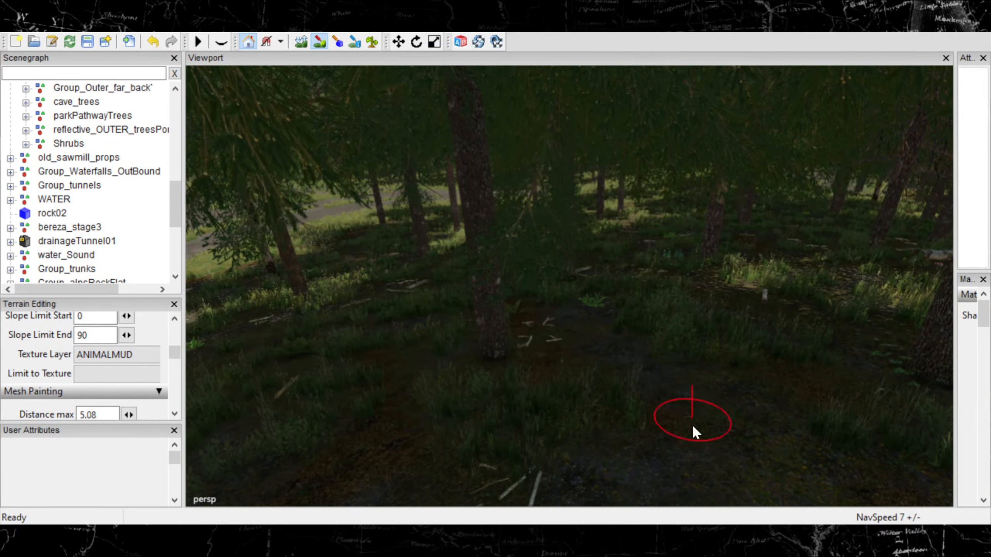
{"action": "left_click_drag", "start_coordinate": [698, 296], "coordinate": [667, 342], "text": "alt"}
{"action": "mouse_move", "coordinate": [667, 341]}
{"action": "middle_mouse_down", "text": "alt"}
{"action": "mouse_move", "coordinate": [678, 336]}
{"action": "mouse_move", "coordinate": [657, 388]}
{"action": "middle_mouse_up", "text": "alt"}
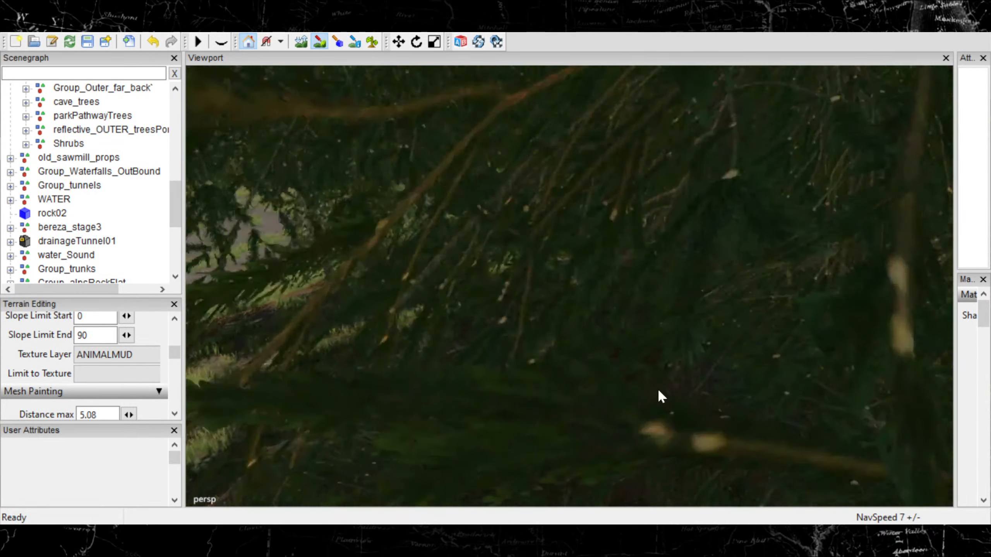
{"action": "mouse_move", "coordinate": [658, 387]}
{"action": "right_mouse_down", "text": "alt"}
{"action": "mouse_move", "coordinate": [674, 367]}
{"action": "mouse_move", "coordinate": [708, 355]}
{"action": "right_mouse_up", "text": "alt"}
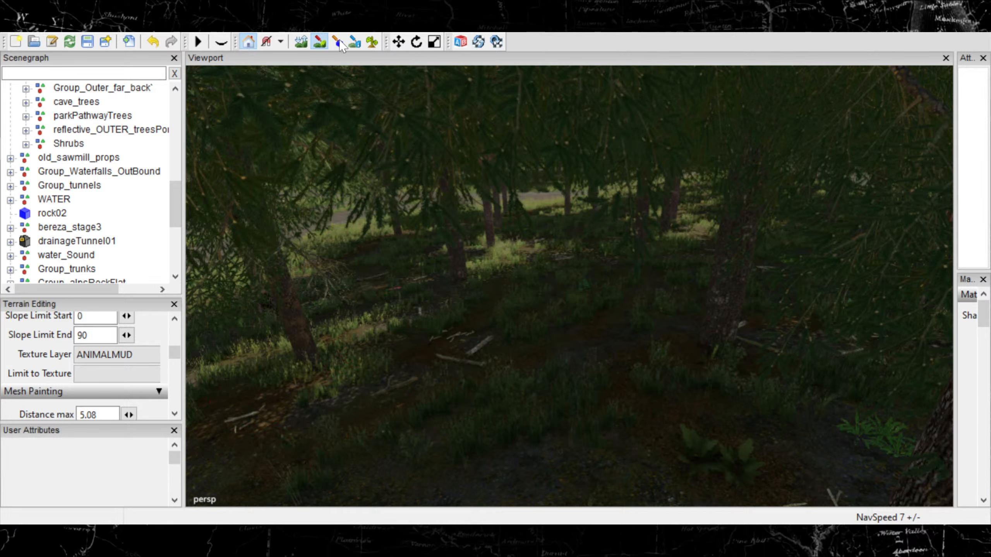
Paint foliage plants at the bases of the shaded trunks and the leaning bare-barked tree facing the dirt road.
{"action": "left_click", "coordinate": [377, 42]}
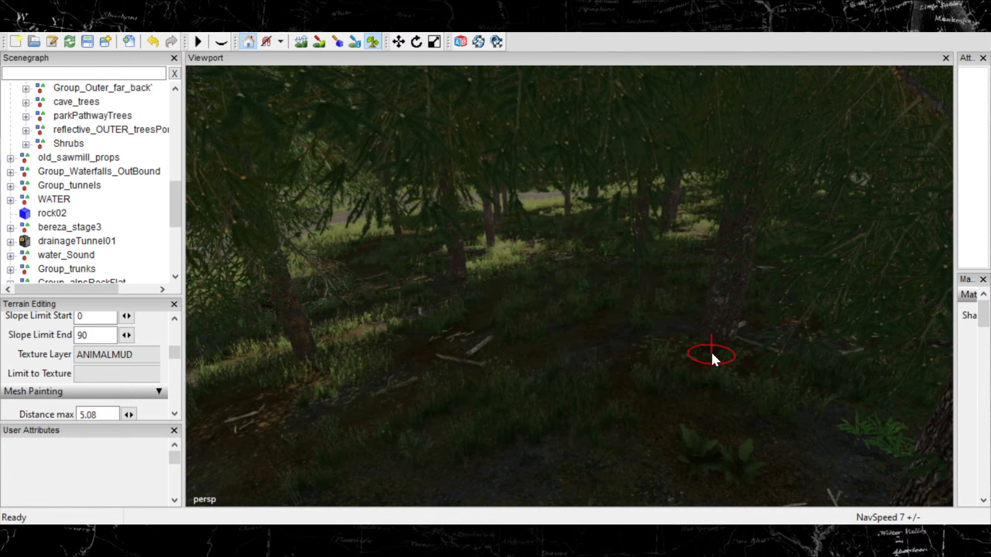
{"action": "middle_click_drag", "start_coordinate": [572, 408], "coordinate": [564, 354], "text": "alt"}
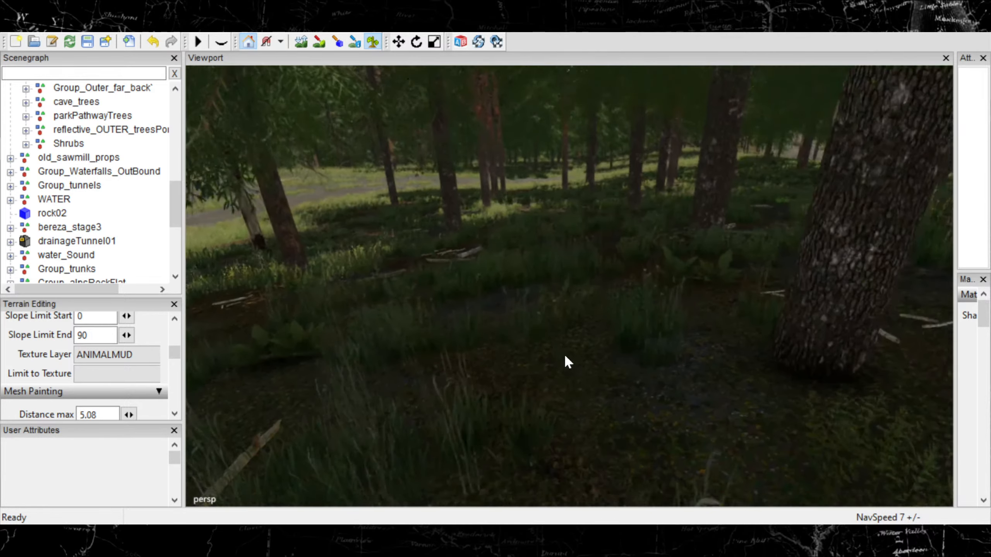
{"action": "mouse_move", "coordinate": [720, 388]}
{"action": "middle_mouse_down", "text": "alt"}
{"action": "mouse_move", "coordinate": [685, 394]}
{"action": "mouse_move", "coordinate": [699, 347]}
{"action": "middle_mouse_up", "text": "alt"}
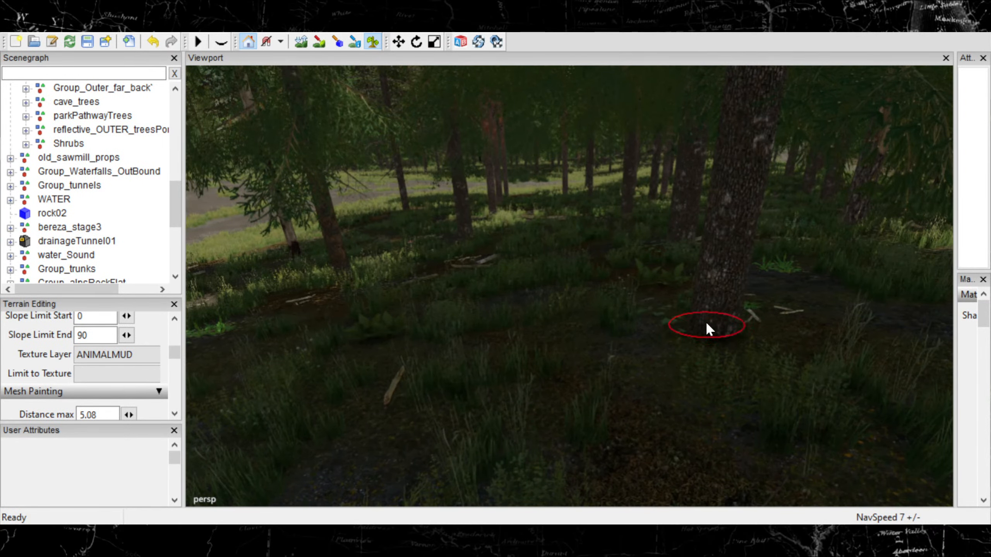
{"action": "mouse_move", "coordinate": [645, 352]}
{"action": "left_mouse_down"}
{"action": "mouse_move", "coordinate": [854, 309]}
{"action": "mouse_move", "coordinate": [545, 346]}
{"action": "left_mouse_up"}
{"action": "mouse_move", "coordinate": [556, 336]}
{"action": "middle_mouse_down", "text": "alt"}
{"action": "mouse_move", "coordinate": [595, 360]}
{"action": "mouse_move", "coordinate": [467, 360]}
{"action": "mouse_move", "coordinate": [452, 349]}
{"action": "mouse_move", "coordinate": [495, 370]}
{"action": "mouse_move", "coordinate": [549, 374]}
{"action": "middle_mouse_up", "text": "alt"}
{"action": "middle_click_drag", "start_coordinate": [439, 417], "coordinate": [534, 399], "text": "alt"}
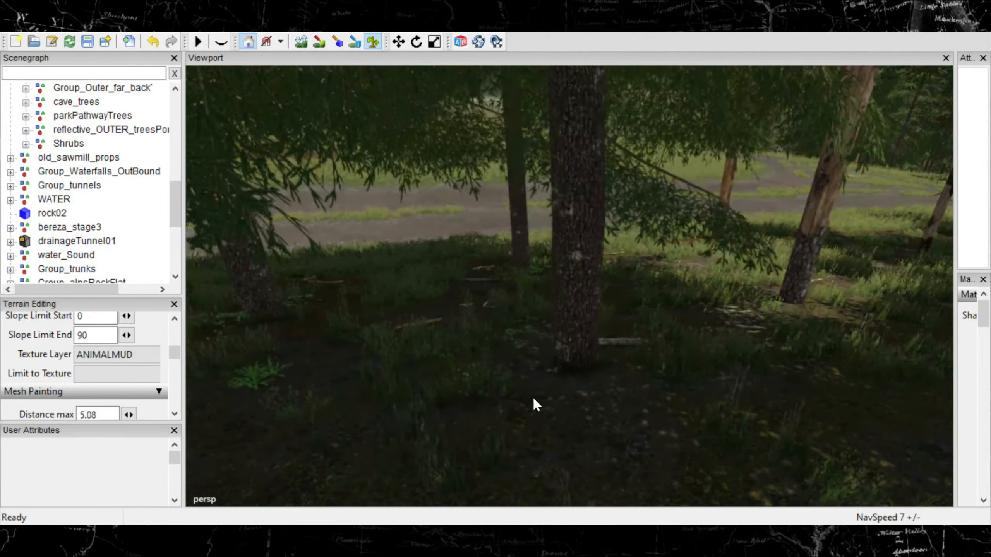
{"action": "left_click", "coordinate": [792, 305]}
Paint ANIMALMUD texture around the dark trunks, the fallen log and the leaning bare-barked tree toward the dirt road.
{"action": "left_click", "coordinate": [318, 43]}
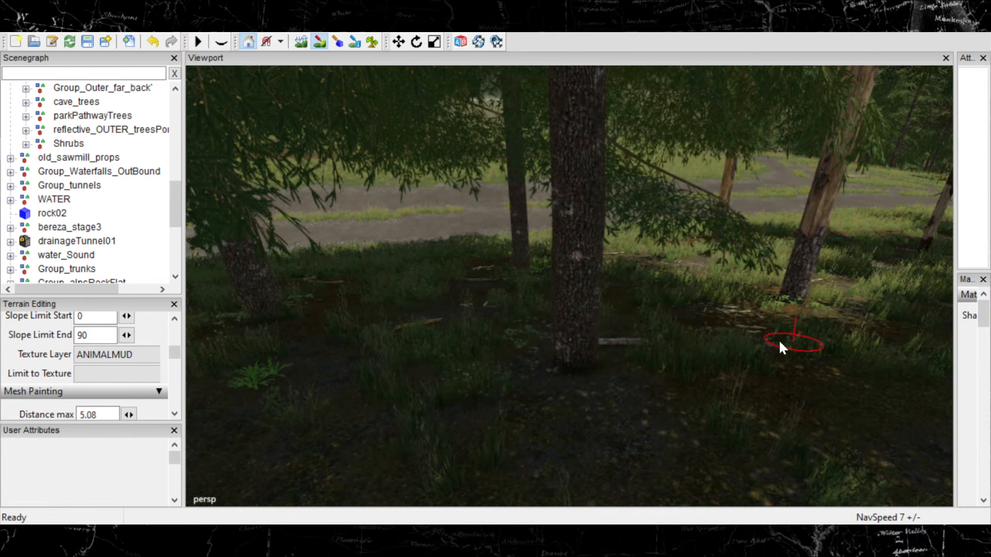
{"action": "right_click_drag", "start_coordinate": [677, 494], "coordinate": [618, 483], "text": "alt"}
{"action": "middle_click_drag", "start_coordinate": [616, 467], "coordinate": [662, 441], "text": "alt"}
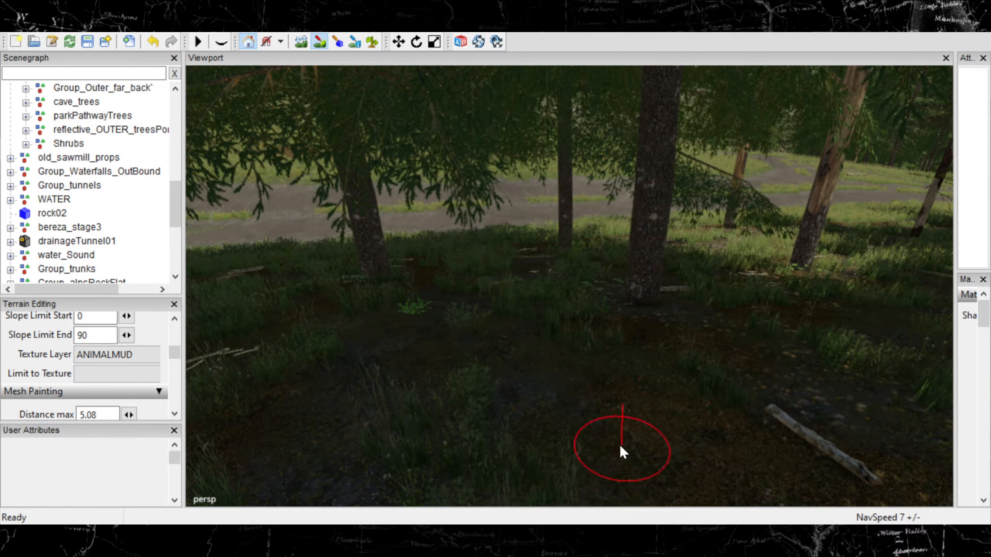
{"action": "mouse_move", "coordinate": [500, 350]}
{"action": "right_mouse_down", "text": "alt"}
{"action": "mouse_move", "coordinate": [570, 365]}
{"action": "mouse_move", "coordinate": [599, 393]}
{"action": "right_mouse_up", "text": "alt"}
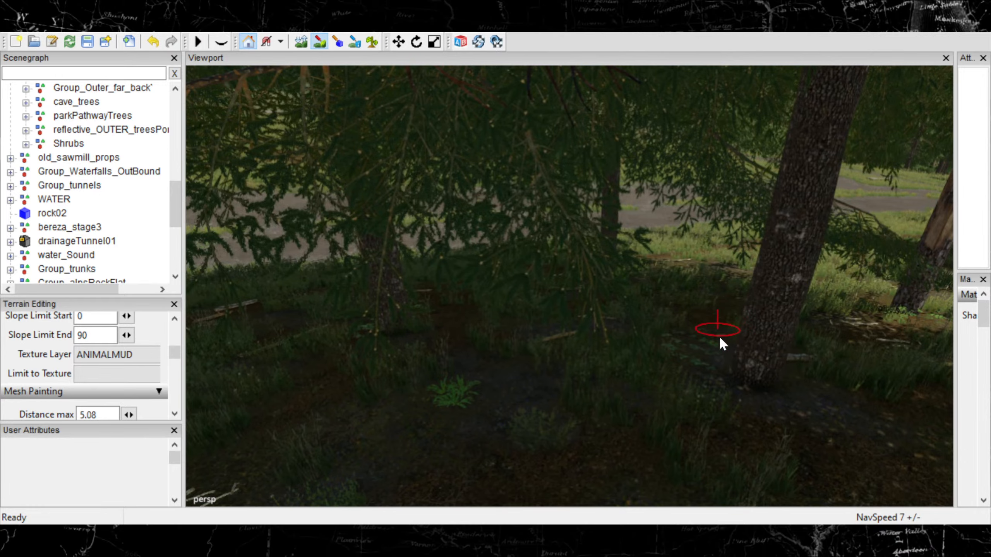
{"action": "mouse_move", "coordinate": [765, 367]}
{"action": "middle_mouse_down", "text": "alt"}
{"action": "mouse_move", "coordinate": [728, 366]}
{"action": "mouse_move", "coordinate": [641, 393]}
{"action": "middle_mouse_up", "text": "alt"}
{"action": "right_click_drag", "start_coordinate": [642, 393], "coordinate": [736, 379], "text": "alt"}
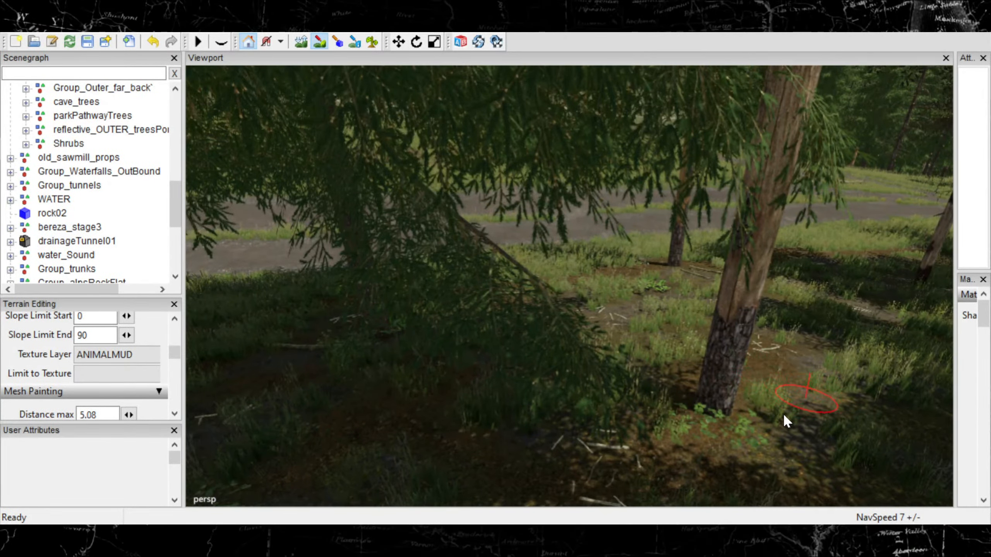
{"action": "middle_click_drag", "start_coordinate": [717, 406], "coordinate": [628, 428], "text": "alt"}
{"action": "right_click_drag", "start_coordinate": [629, 428], "coordinate": [717, 347], "text": "alt"}
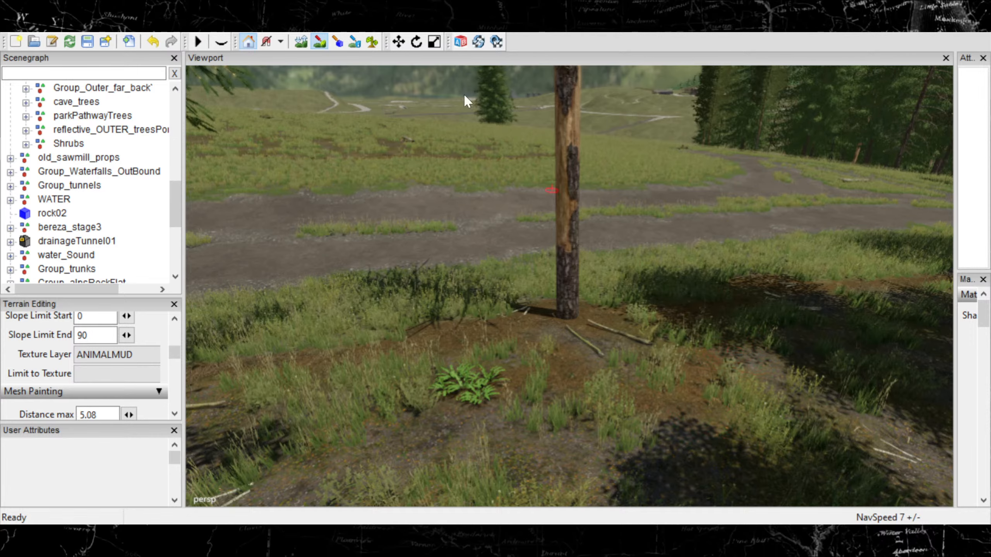
Paint foliage plants at the base of the lone bare-barked trunk beside the dirt road.
{"action": "left_click", "coordinate": [373, 44]}
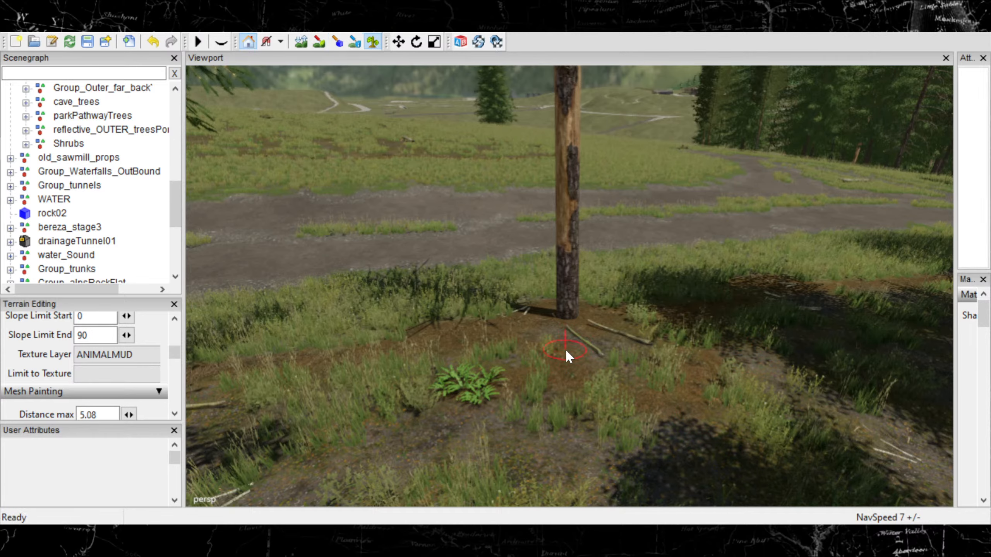
{"action": "left_click", "coordinate": [565, 349]}
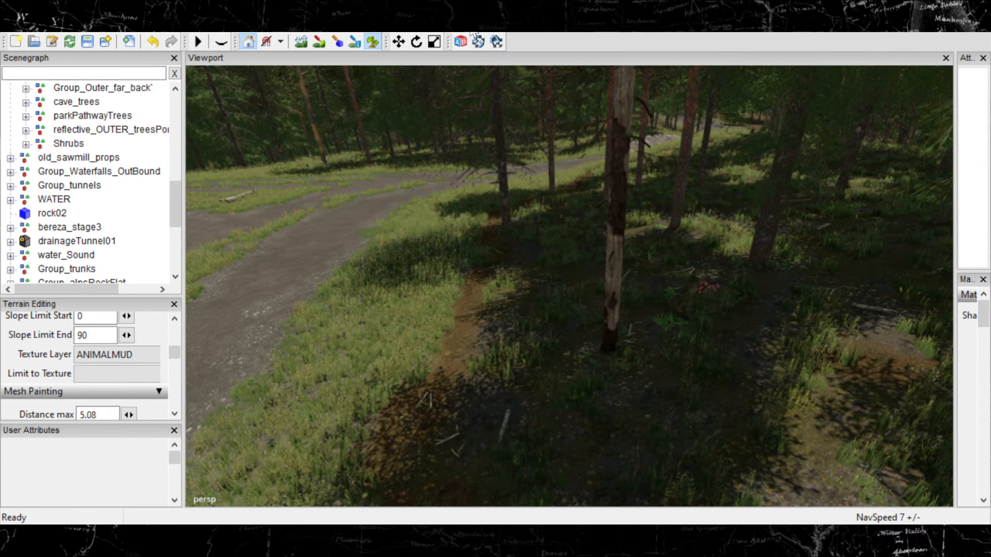
Paint ANIMALMUD texture around the dead trunk and the pines along the shaded edge of the dirt road.
{"action": "left_click", "coordinate": [319, 41]}
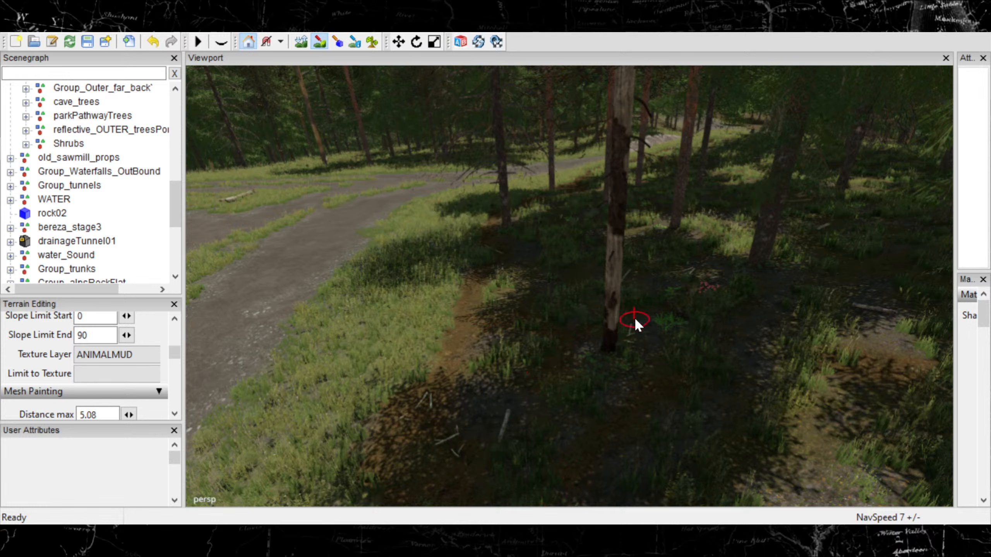
{"action": "middle_click_drag", "start_coordinate": [679, 327], "coordinate": [676, 374], "text": "alt"}
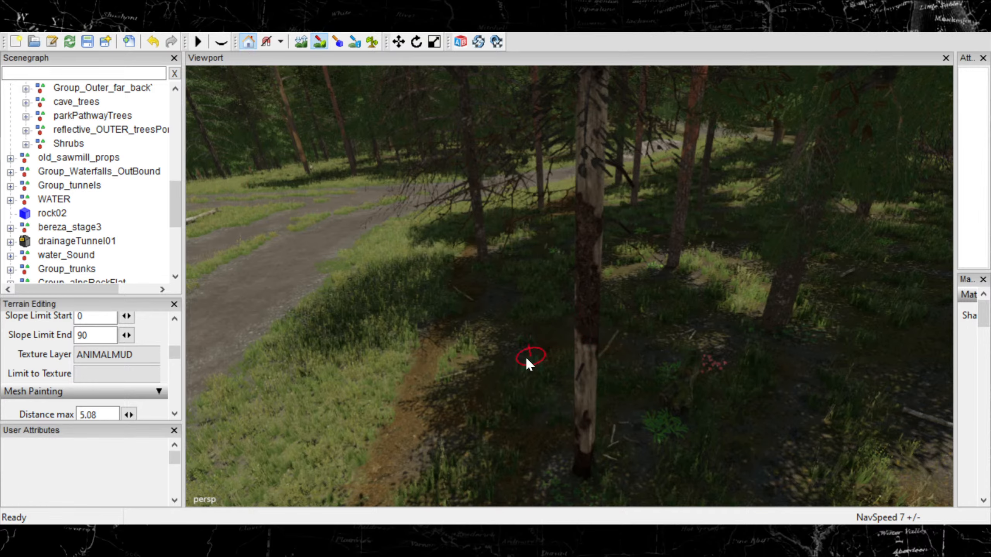
{"action": "mouse_move", "coordinate": [526, 361]}
{"action": "middle_mouse_down", "text": "alt"}
{"action": "mouse_move", "coordinate": [632, 435]}
{"action": "mouse_move", "coordinate": [701, 389]}
{"action": "mouse_move", "coordinate": [796, 378]}
{"action": "mouse_move", "coordinate": [785, 322]}
{"action": "middle_mouse_up", "text": "alt"}
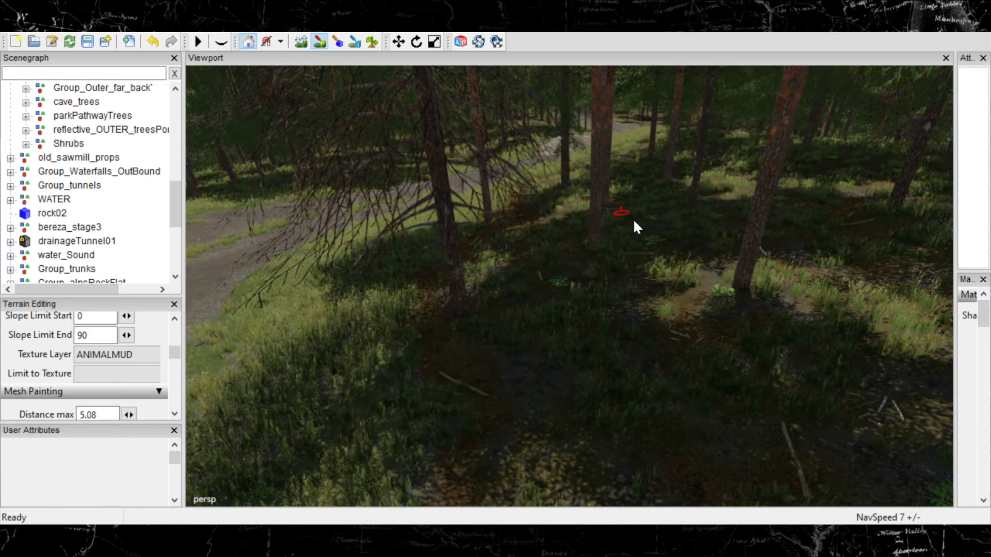
{"action": "mouse_move", "coordinate": [722, 280]}
{"action": "right_mouse_down"}
{"action": "mouse_move", "coordinate": [816, 337]}
{"action": "mouse_move", "coordinate": [769, 337]}
{"action": "mouse_move", "coordinate": [816, 332]}
{"action": "mouse_move", "coordinate": [865, 306]}
{"action": "mouse_move", "coordinate": [927, 387]}
{"action": "mouse_move", "coordinate": [688, 380]}
{"action": "mouse_move", "coordinate": [721, 365]}
{"action": "mouse_move", "coordinate": [657, 382]}
{"action": "right_mouse_up"}
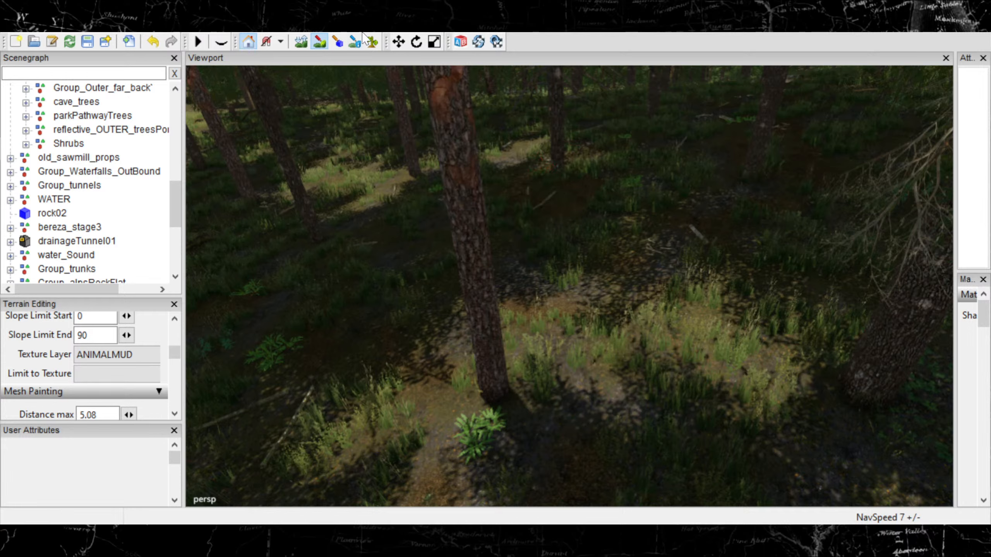
Paint foliage plants at the bases of the pines around the sunlit grassy patch and the red mushrooms, and finish foliage painting.
{"action": "left_click", "coordinate": [491, 384]}
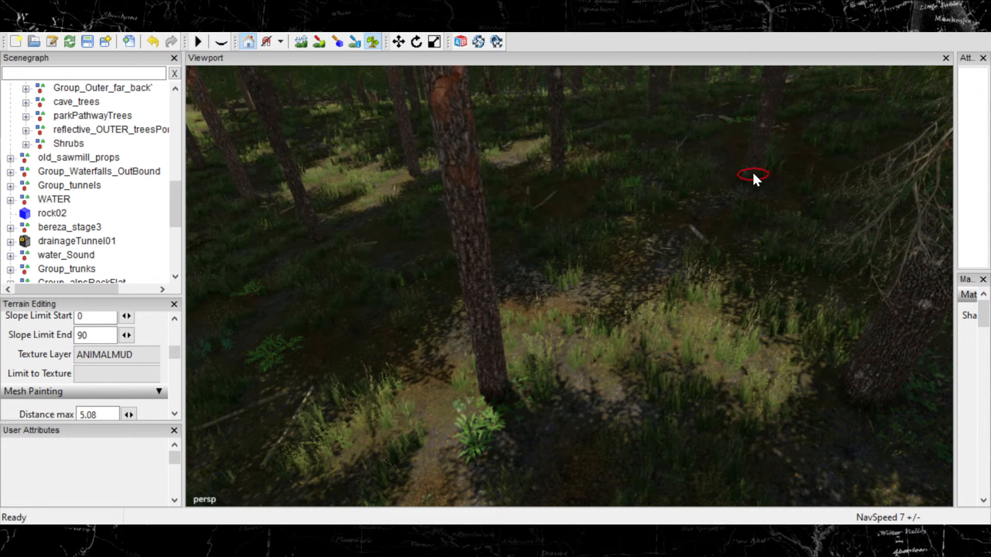
{"action": "middle_click_drag", "start_coordinate": [733, 211], "coordinate": [678, 143], "text": "alt"}
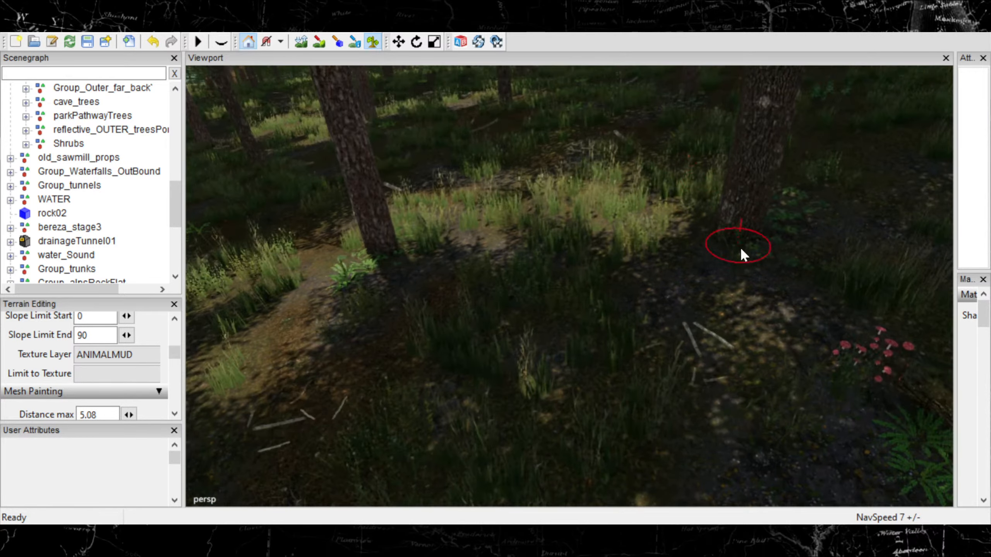
{"action": "left_click_drag", "start_coordinate": [740, 248], "coordinate": [495, 206], "text": "alt"}
{"action": "scroll", "coordinate": [493, 208], "scroll_direction": "up", "scroll_amount": 3}
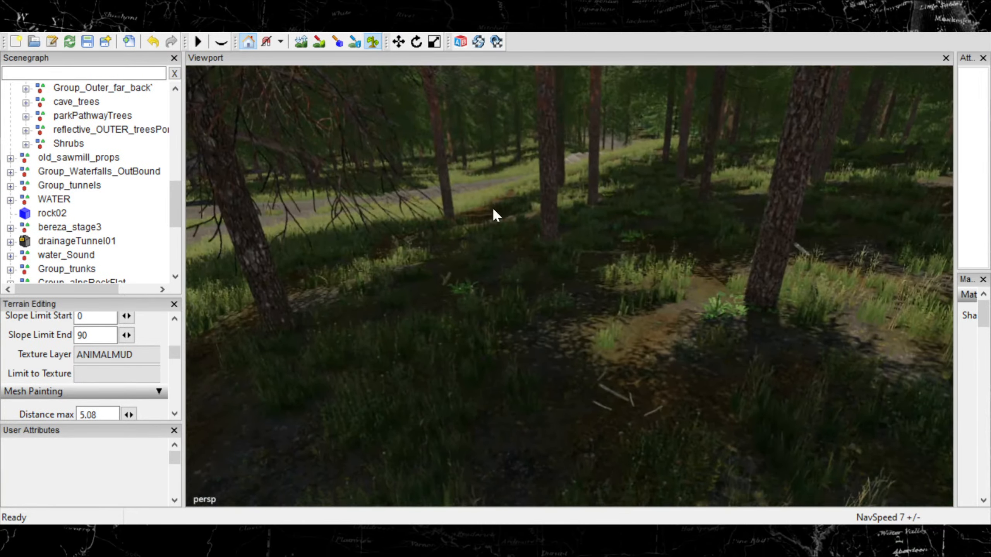
{"action": "mouse_move", "coordinate": [477, 219]}
{"action": "middle_mouse_down", "text": "alt"}
{"action": "mouse_move", "coordinate": [644, 217]}
{"action": "mouse_move", "coordinate": [617, 236]}
{"action": "middle_mouse_up", "text": "alt"}
{"action": "left_click_drag", "start_coordinate": [618, 236], "coordinate": [726, 221], "text": "alt"}
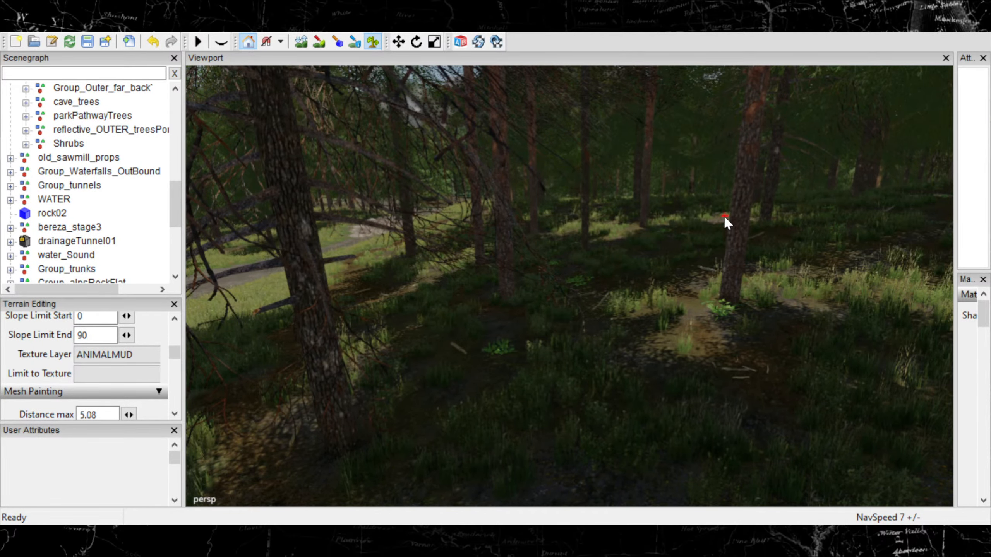
{"action": "left_click", "coordinate": [377, 48]}
Examine the forest around the road junction from above and the ground detail of the brown clearing up close.
{"action": "left_click_drag", "start_coordinate": [577, 338], "coordinate": [682, 404], "text": "alt"}
{"action": "scroll", "coordinate": [686, 406], "scroll_direction": "down", "scroll_amount": 3}
{"action": "scroll", "coordinate": [700, 429], "scroll_direction": "down", "scroll_amount": 6}
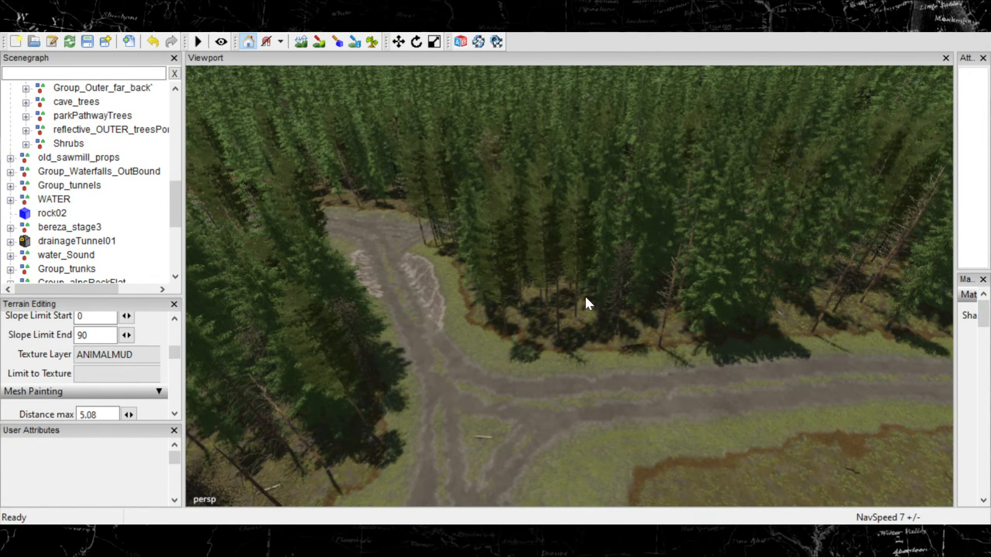
{"action": "left_click_drag", "start_coordinate": [523, 274], "coordinate": [263, 228], "text": "alt"}
{"action": "left_click_drag", "start_coordinate": [685, 324], "coordinate": [519, 394], "text": "alt"}
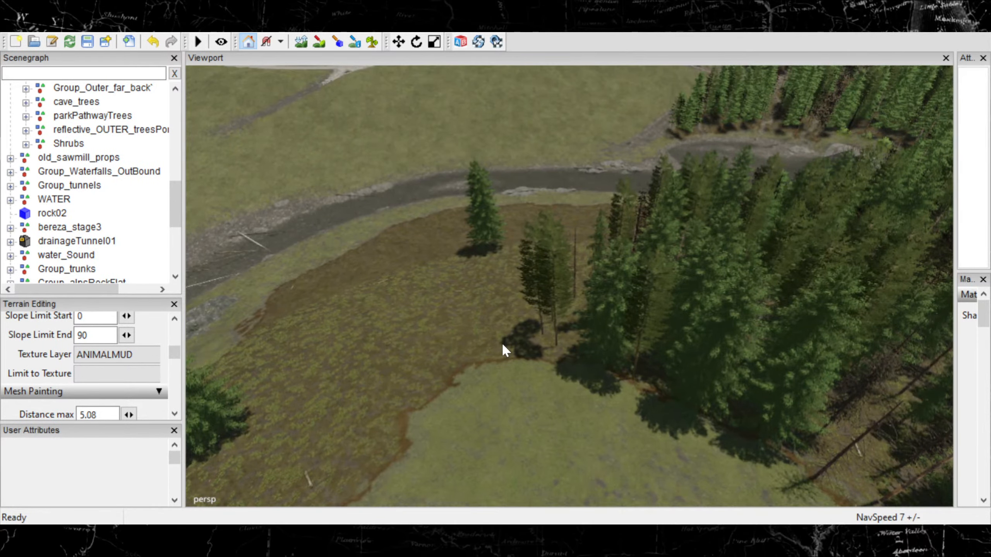
{"action": "scroll", "coordinate": [329, 339], "scroll_direction": "up", "scroll_amount": 5}
{"action": "left_click_drag", "start_coordinate": [502, 342], "coordinate": [646, 339], "text": "alt"}
{"action": "scroll", "coordinate": [449, 418], "scroll_direction": "up", "scroll_amount": 4}
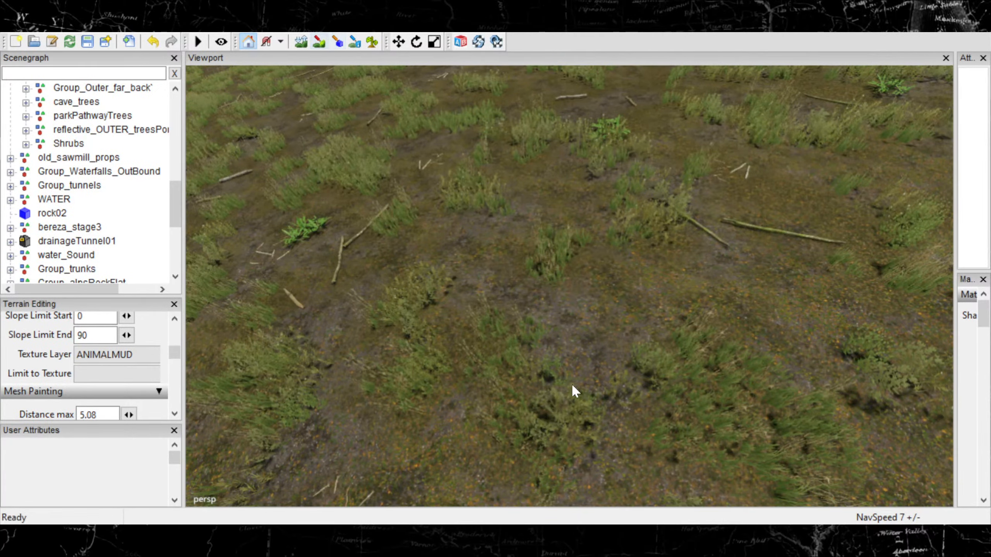
Inspect the grassy roadside and the painted forest floor around the trees and fallen log at the forest edge.
{"action": "scroll", "coordinate": [565, 454], "scroll_direction": "down", "scroll_amount": 8}
{"action": "left_click_drag", "start_coordinate": [531, 332], "coordinate": [417, 394], "text": "alt"}
{"action": "scroll", "coordinate": [417, 394], "scroll_direction": "up", "scroll_amount": 5}
{"action": "key", "text": "w"}
{"action": "scroll", "coordinate": [658, 365], "scroll_direction": "up", "scroll_amount": 4}
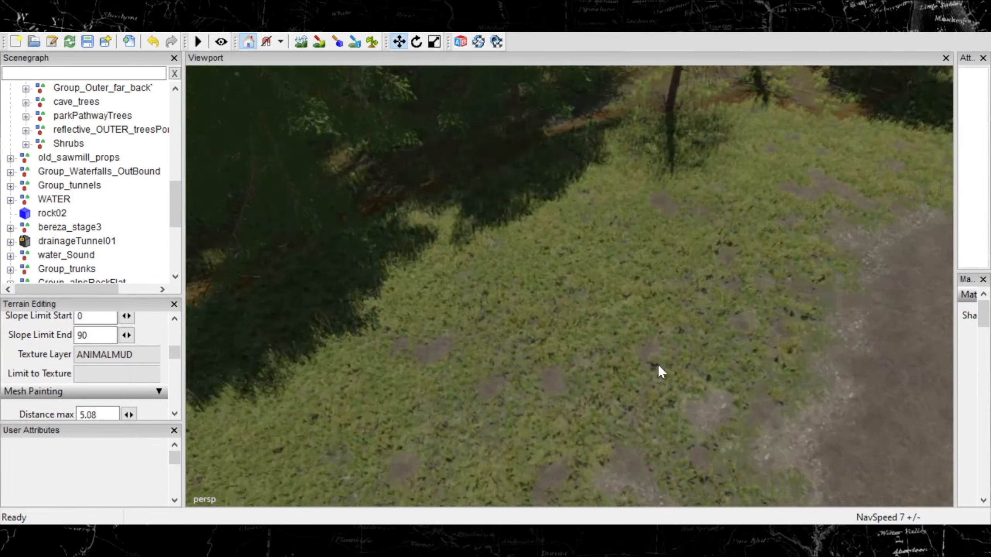
{"action": "left_click_drag", "start_coordinate": [658, 365], "coordinate": [662, 277], "text": "alt"}
{"action": "scroll", "coordinate": [679, 280], "scroll_direction": "up", "scroll_amount": 5}
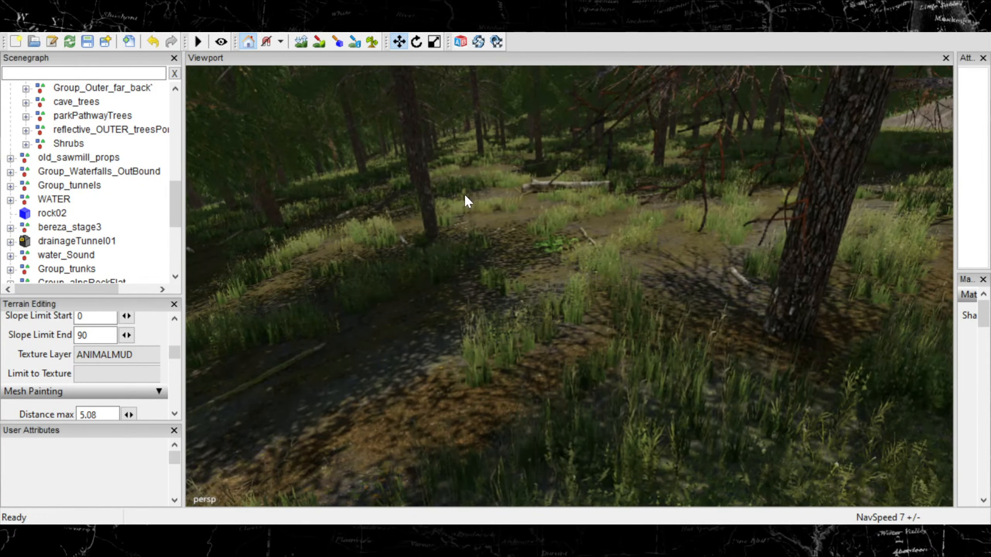
{"action": "left_click_drag", "start_coordinate": [464, 195], "coordinate": [345, 218], "text": "alt"}
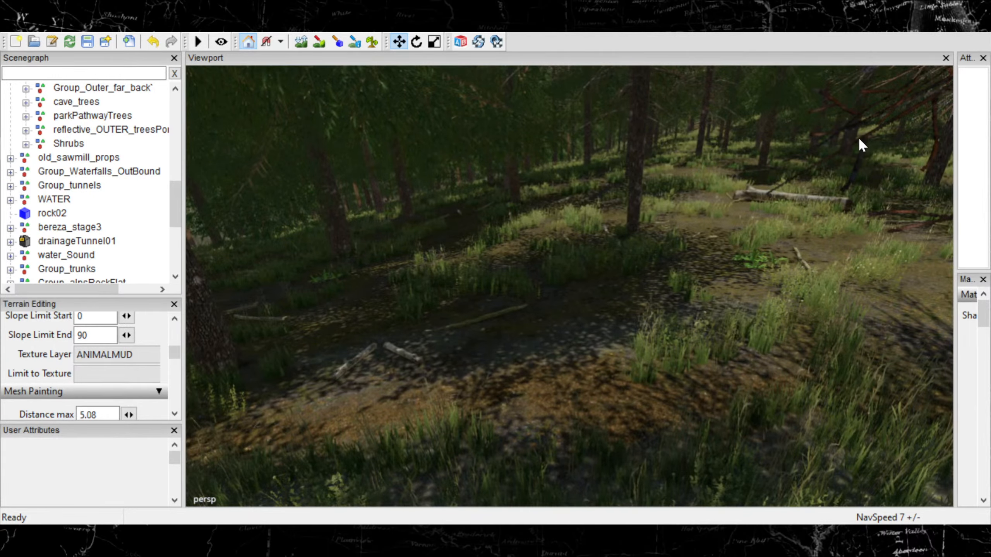
Review the road junction and the detailed ground under the pines deeper in the forest.
{"action": "left_click_drag", "start_coordinate": [599, 293], "coordinate": [607, 316], "text": "alt"}
{"action": "scroll", "coordinate": [607, 316], "scroll_direction": "down", "scroll_amount": 6}
{"action": "left_click_drag", "start_coordinate": [700, 309], "coordinate": [839, 250], "text": "alt"}
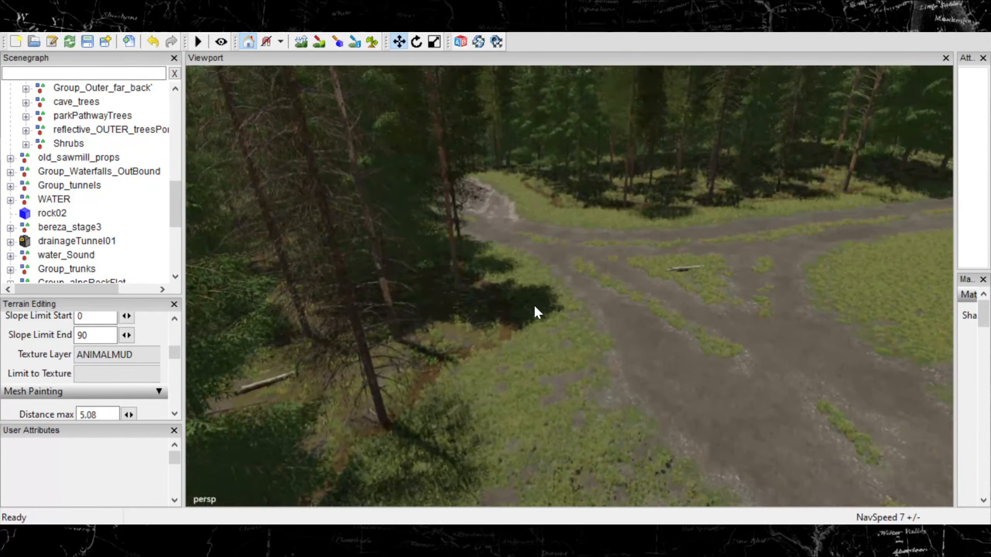
{"action": "left_click_drag", "start_coordinate": [535, 305], "coordinate": [558, 275], "text": "alt"}
{"action": "scroll", "coordinate": [585, 241], "scroll_direction": "up", "scroll_amount": 5}
{"action": "scroll", "coordinate": [582, 292], "scroll_direction": "up", "scroll_amount": 5}
{"action": "scroll", "coordinate": [581, 290], "scroll_direction": "up", "scroll_amount": 6}
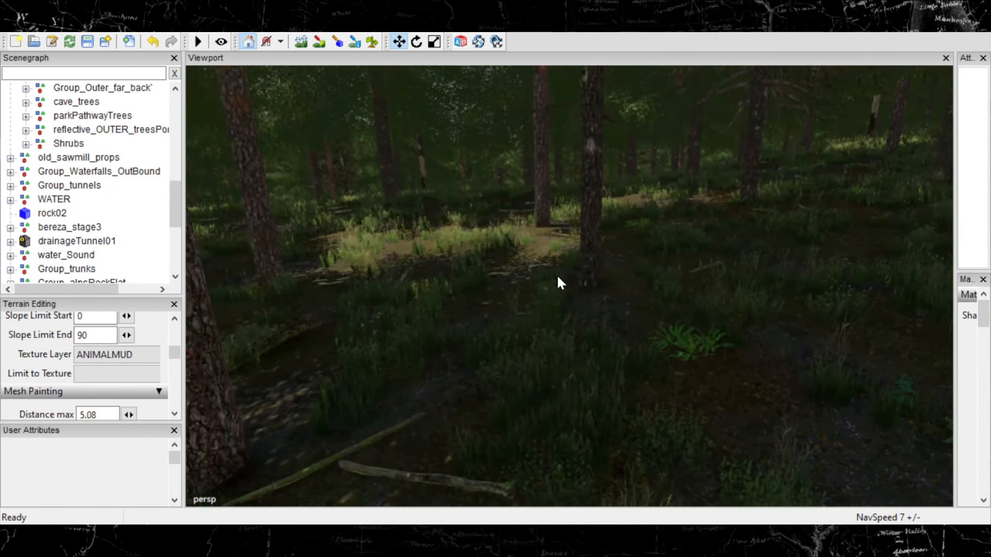
{"action": "scroll", "coordinate": [558, 274], "scroll_direction": "down", "scroll_amount": 4}
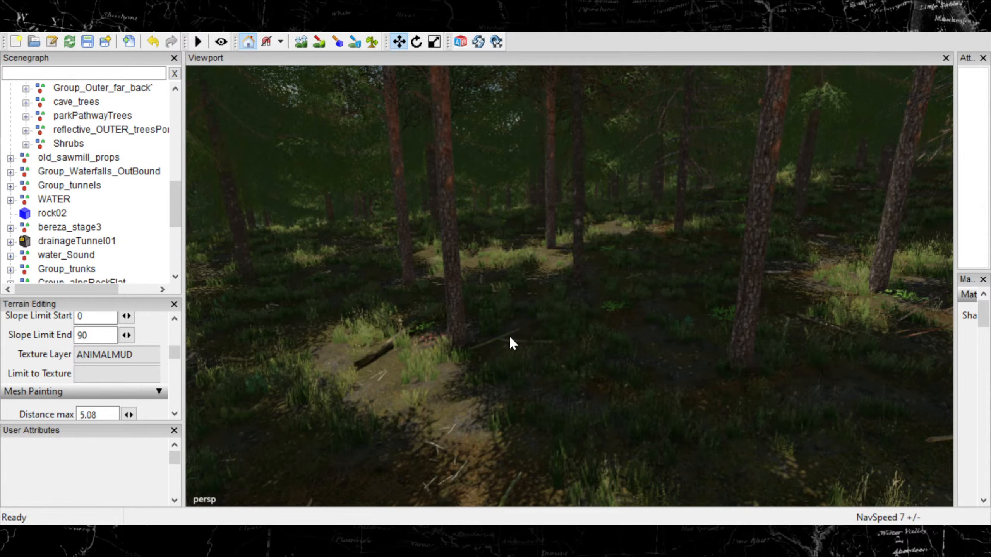
Paint foliage plants around the base of the leaning pine at the grassy forest edge, and undo the last stray foliage dab.
{"action": "left_click_drag", "start_coordinate": [509, 336], "coordinate": [508, 298], "text": "alt"}
{"action": "scroll", "coordinate": [712, 308], "scroll_direction": "up", "scroll_amount": 4}
{"action": "scroll", "coordinate": [783, 289], "scroll_direction": "up", "scroll_amount": 8}
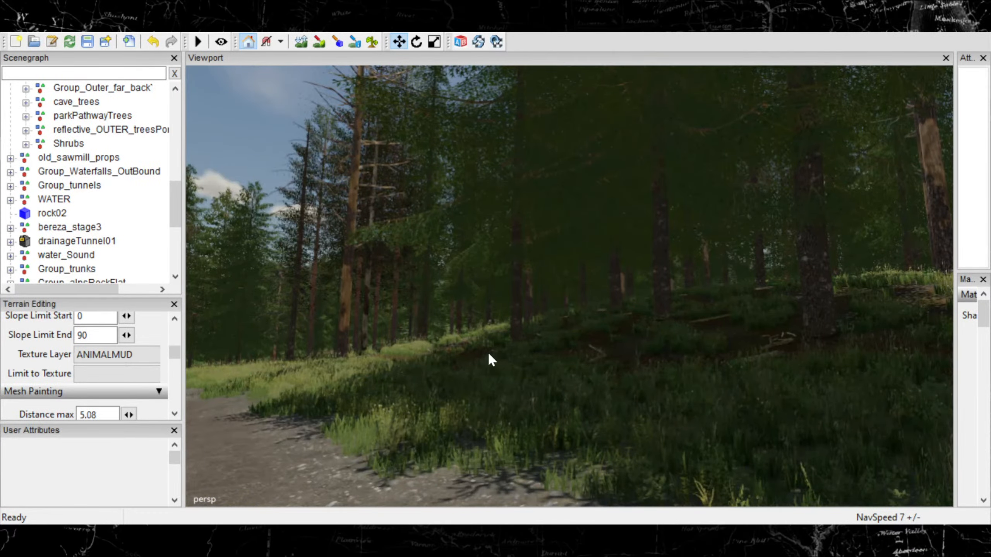
{"action": "left_click_drag", "start_coordinate": [490, 355], "coordinate": [675, 435], "text": "alt"}
{"action": "scroll", "coordinate": [595, 445], "scroll_direction": "down", "scroll_amount": 2}
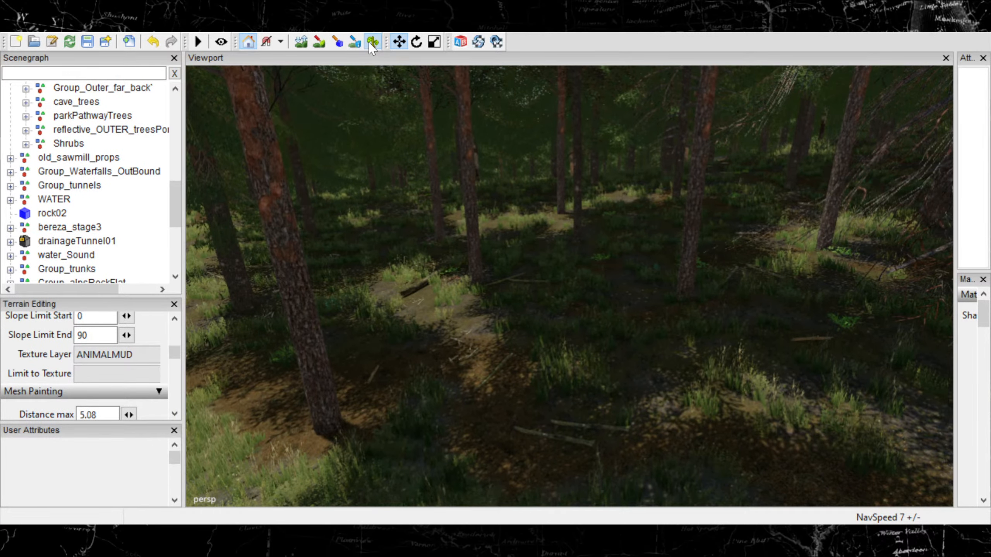
{"action": "left_click", "coordinate": [372, 43]}
{"action": "left_click", "coordinate": [350, 405]}
{"action": "left_click_drag", "start_coordinate": [270, 436], "coordinate": [321, 445]}
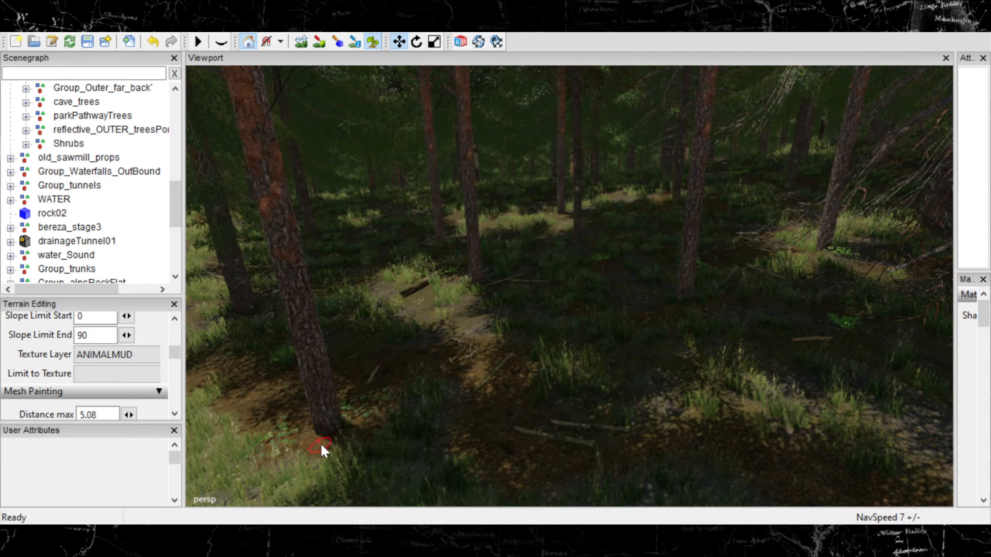
{"action": "left_click", "coordinate": [530, 473]}
{"action": "key", "text": "ctrl+z"}
Paint foliage plants around the base of the pine beside the dark fallen log near the dirt road.
{"action": "middle_click_drag", "start_coordinate": [666, 351], "coordinate": [609, 404], "text": "alt"}
{"action": "scroll", "coordinate": [647, 385], "scroll_direction": "up", "scroll_amount": 3}
{"action": "right_click_drag", "start_coordinate": [649, 387], "coordinate": [681, 376], "text": "alt"}
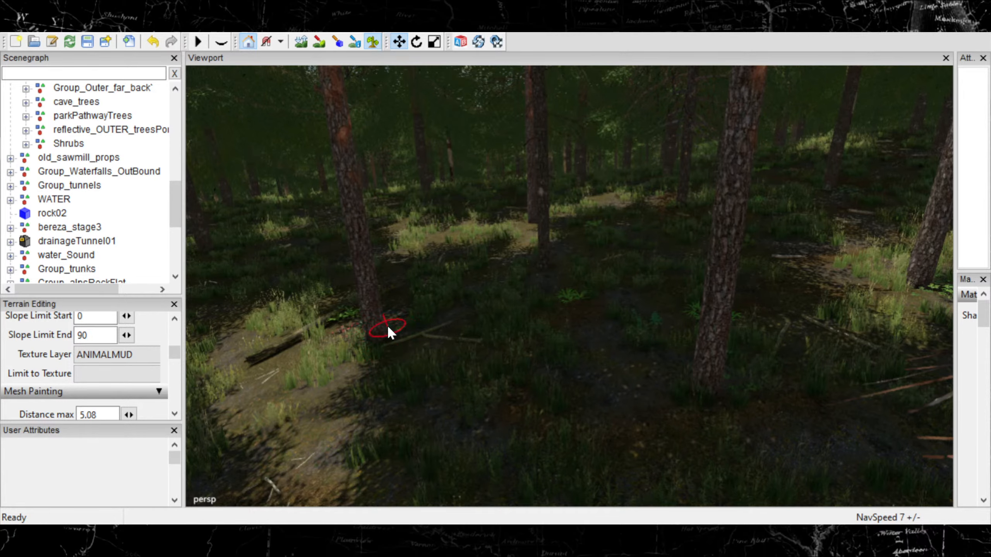
{"action": "mouse_move", "coordinate": [387, 325]}
{"action": "left_mouse_down", "text": "alt"}
{"action": "mouse_move", "coordinate": [384, 362]}
{"action": "mouse_move", "coordinate": [296, 387]}
{"action": "left_mouse_up", "text": "alt"}
{"action": "middle_click_drag", "start_coordinate": [410, 373], "coordinate": [393, 417], "text": "alt"}
{"action": "right_click_drag", "start_coordinate": [413, 416], "coordinate": [465, 360], "text": "alt"}
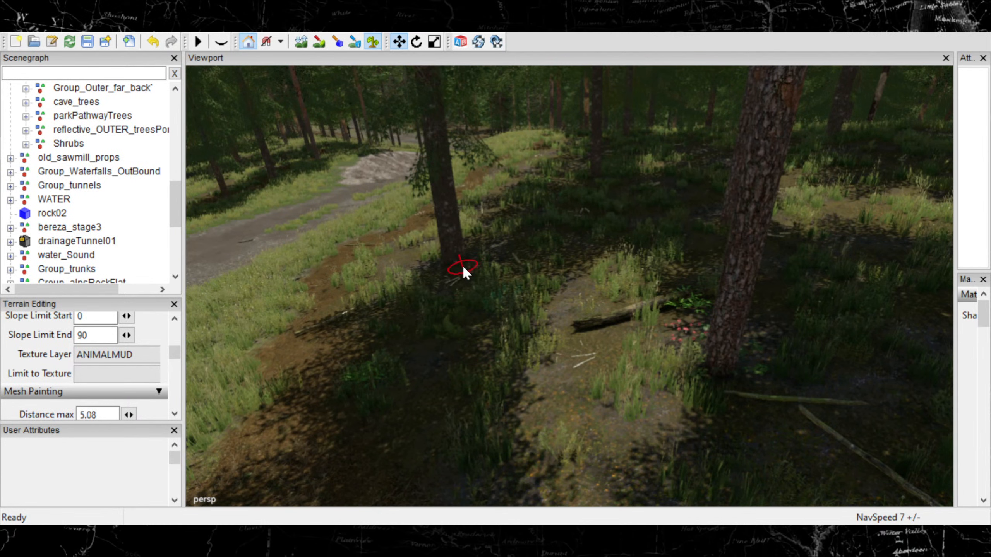
Paint ANIMALMUD ground texture around the dark fallen log, the small sticks and the neighbouring pines.
{"action": "left_click", "coordinate": [319, 41]}
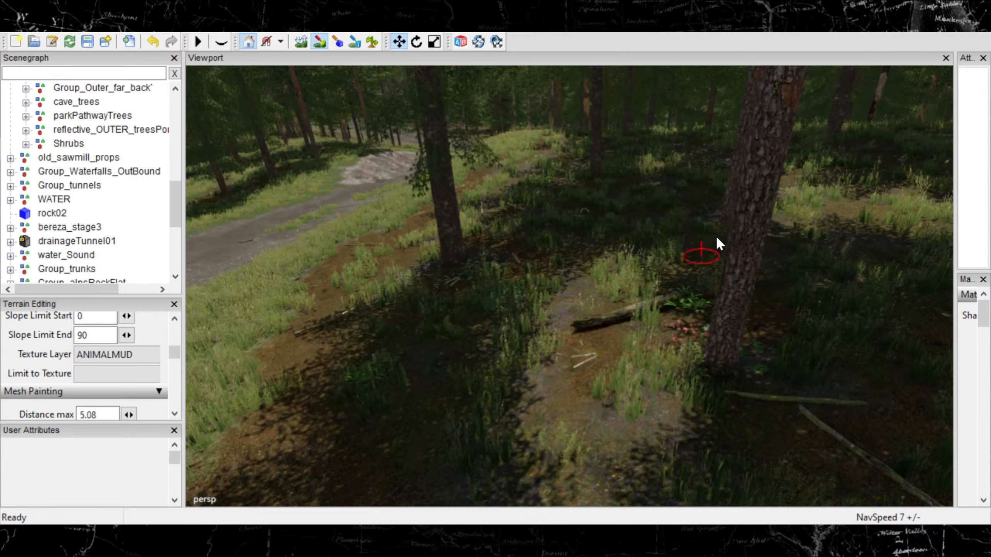
{"action": "mouse_move", "coordinate": [799, 233]}
{"action": "middle_mouse_down", "text": "alt"}
{"action": "mouse_move", "coordinate": [741, 270]}
{"action": "mouse_move", "coordinate": [822, 279]}
{"action": "middle_mouse_up", "text": "alt"}
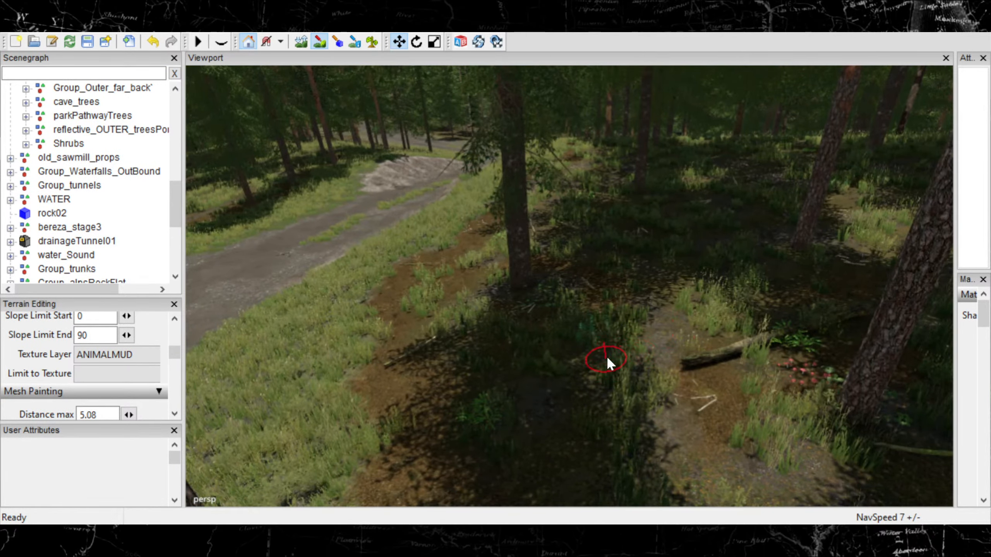
{"action": "mouse_move", "coordinate": [585, 349]}
{"action": "left_mouse_down", "text": "alt"}
{"action": "mouse_move", "coordinate": [670, 337]}
{"action": "mouse_move", "coordinate": [703, 317]}
{"action": "left_mouse_up", "text": "alt"}
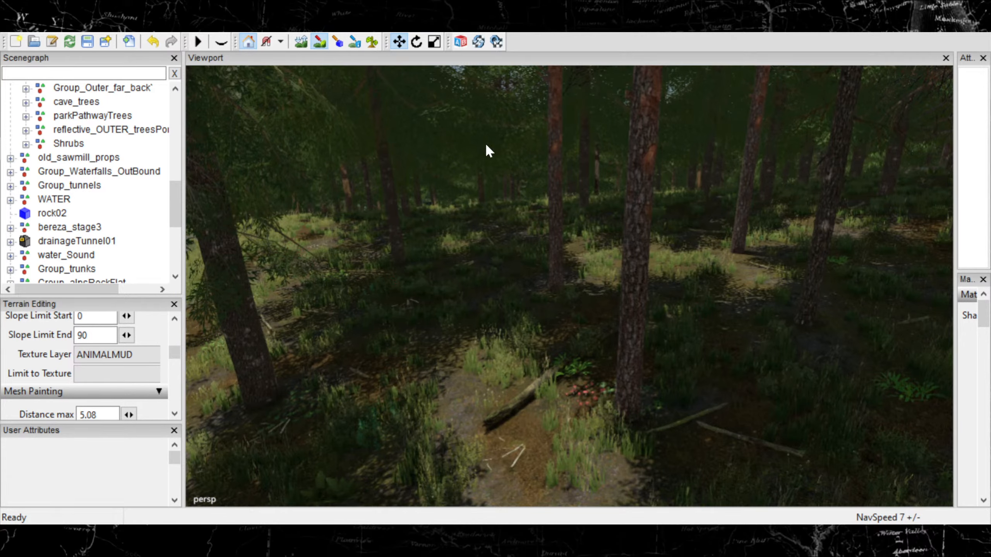
{"action": "middle_click_drag", "start_coordinate": [748, 359], "coordinate": [606, 385], "text": "alt"}
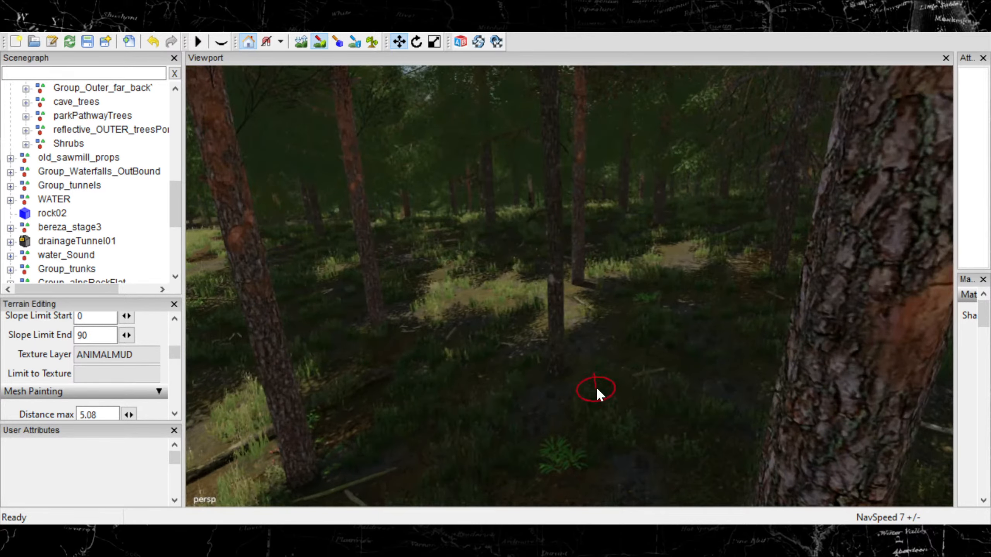
Paint ANIMALMUD ground texture around the pine trunks and sunlit clearings deeper in the forest.
{"action": "scroll", "coordinate": [597, 388], "scroll_direction": "up", "scroll_amount": 1}
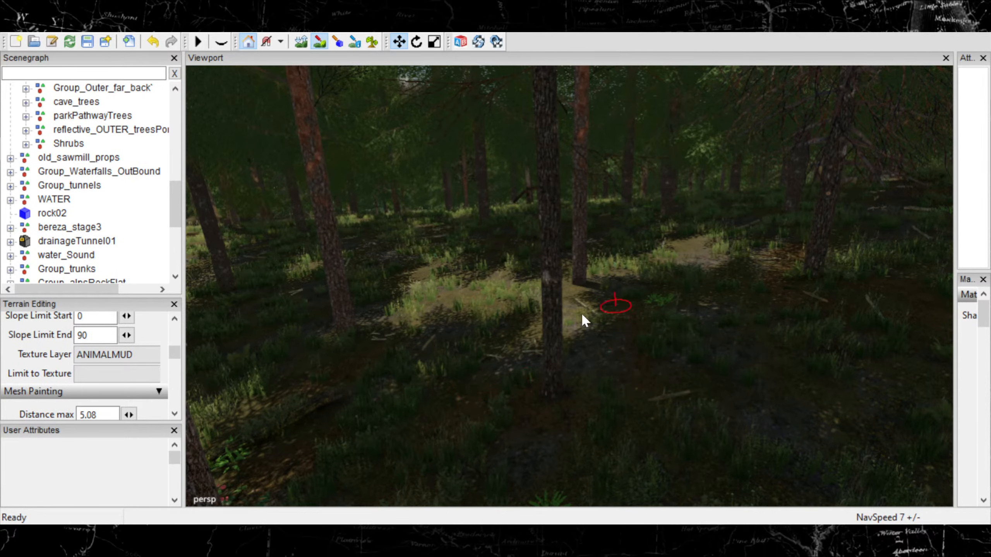
{"action": "middle_click_drag", "start_coordinate": [640, 333], "coordinate": [661, 353], "text": "alt"}
{"action": "scroll", "coordinate": [661, 353], "scroll_direction": "up", "scroll_amount": 1}
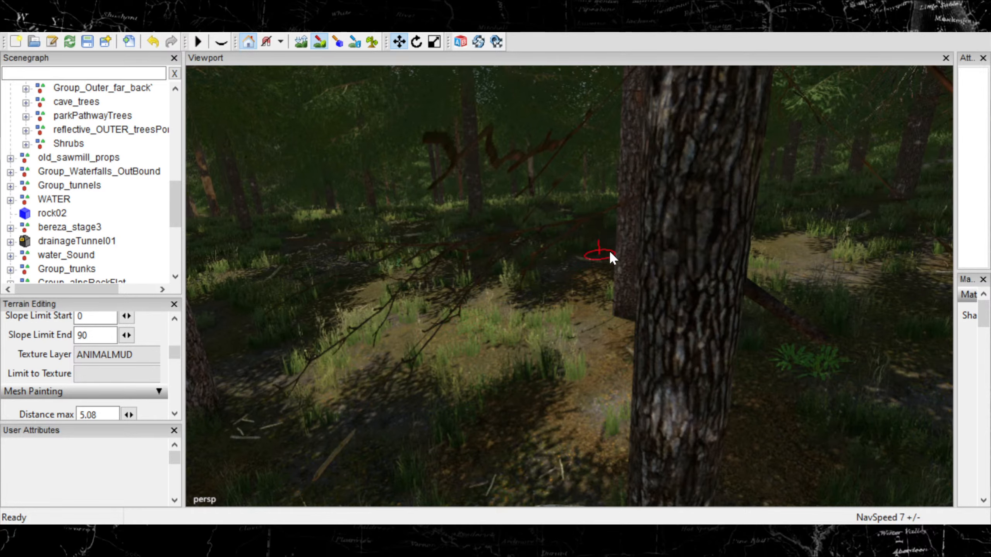
{"action": "middle_click_drag", "start_coordinate": [774, 330], "coordinate": [717, 351], "text": "alt"}
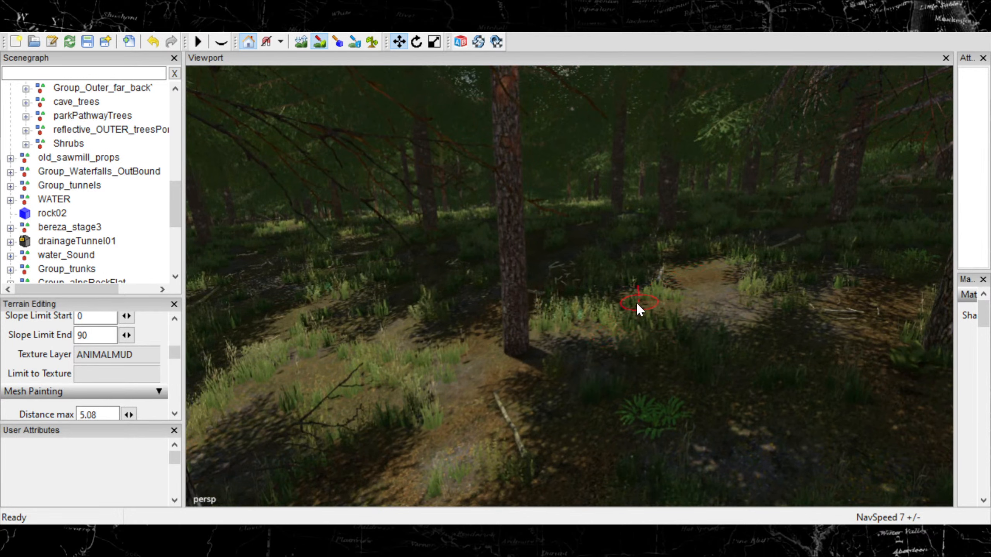
Paint foliage plants around the base of the pine between the sunlit grassy patches.
{"action": "left_click", "coordinate": [377, 41]}
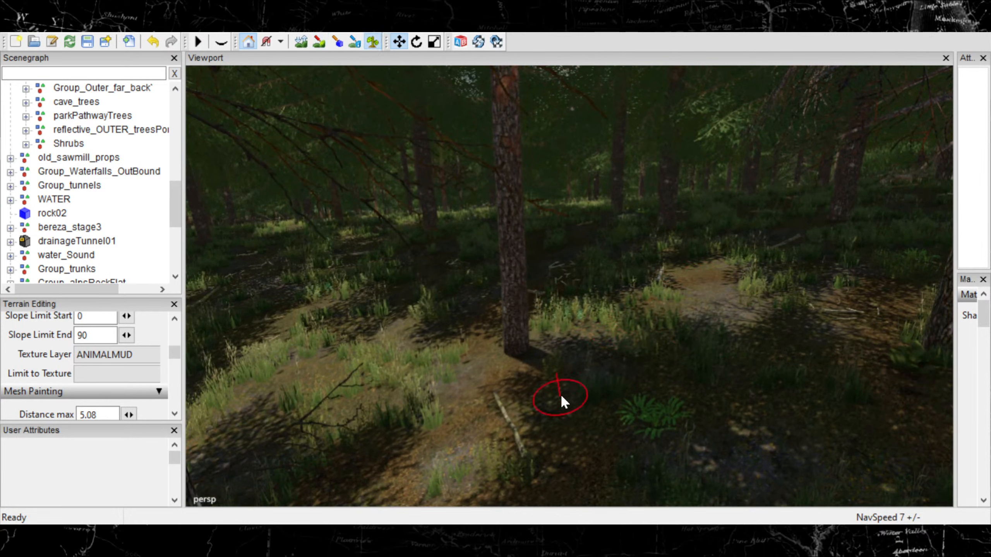
{"action": "mouse_move", "coordinate": [641, 364]}
{"action": "left_mouse_down", "text": "alt"}
{"action": "mouse_move", "coordinate": [571, 347]}
{"action": "mouse_move", "coordinate": [594, 369]}
{"action": "left_mouse_up", "text": "alt"}
{"action": "right_click_drag", "start_coordinate": [593, 368], "coordinate": [617, 415], "text": "alt"}
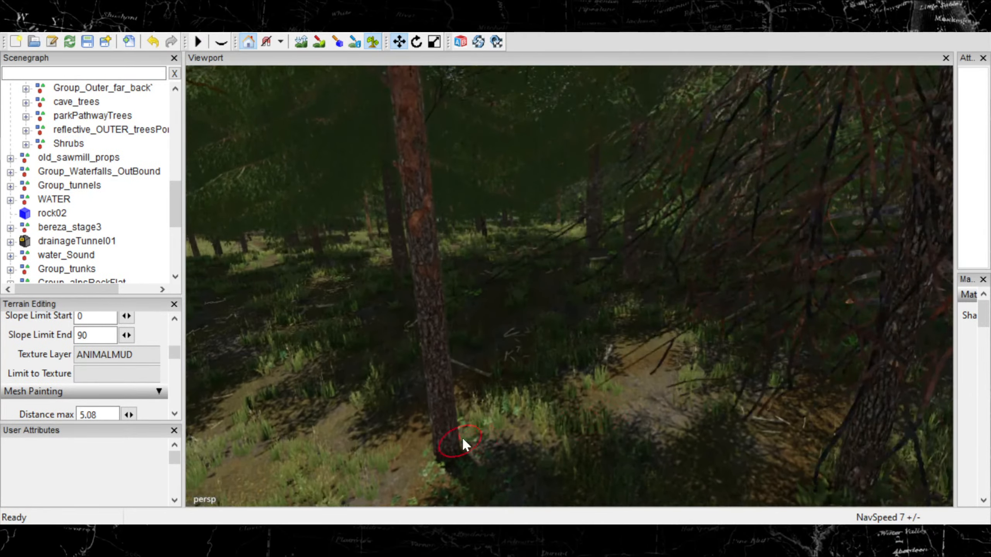
{"action": "right_click_drag", "start_coordinate": [462, 436], "coordinate": [594, 404], "text": "alt"}
{"action": "middle_click_drag", "start_coordinate": [594, 406], "coordinate": [639, 440], "text": "alt"}
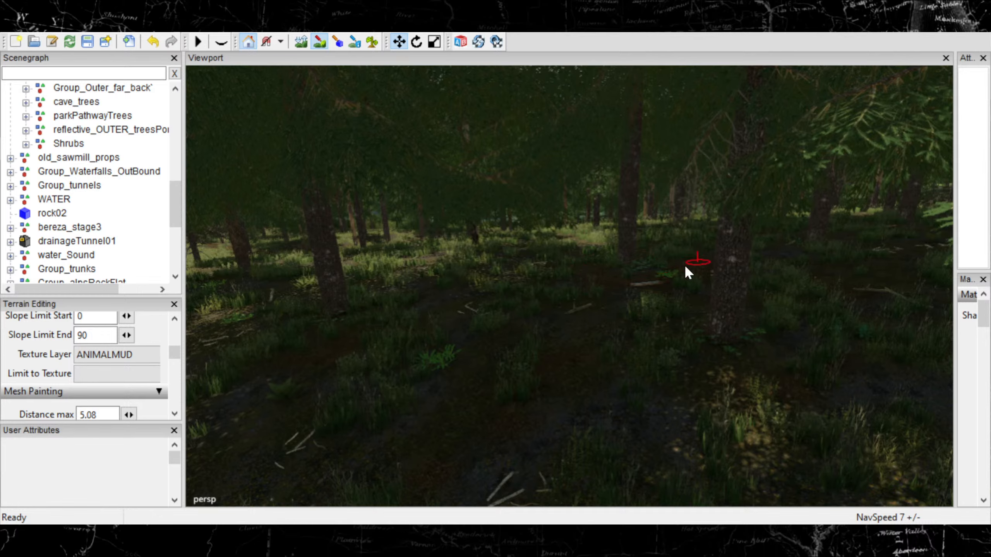
Paint ANIMALMUD ground texture on the shaded forest floor and around the sticks under the dense pines.
{"action": "middle_click_drag", "start_coordinate": [503, 306], "coordinate": [591, 336], "text": "alt"}
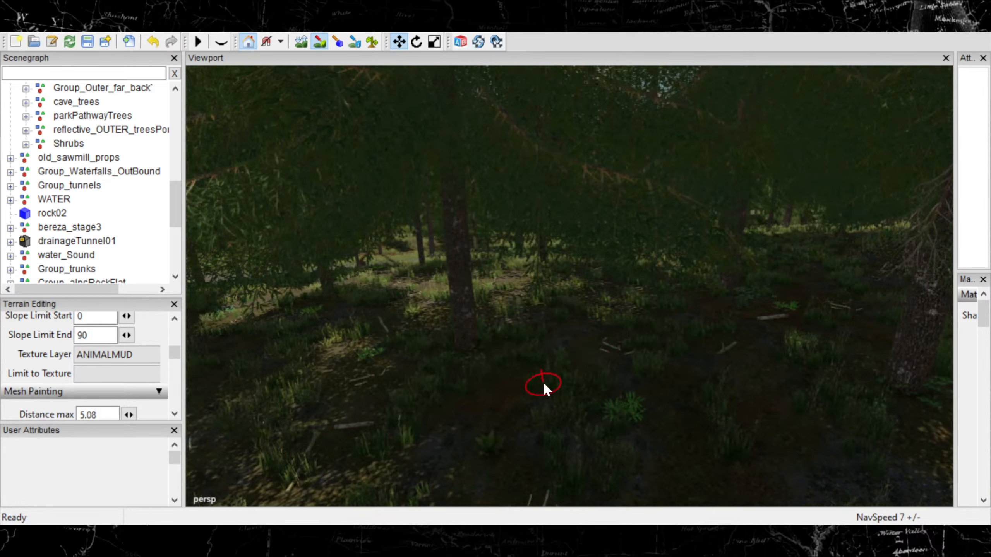
{"action": "scroll", "coordinate": [562, 375], "scroll_direction": "up", "scroll_amount": 2}
{"action": "mouse_move", "coordinate": [598, 350]}
{"action": "middle_mouse_down", "text": "alt"}
{"action": "mouse_move", "coordinate": [427, 373]}
{"action": "mouse_move", "coordinate": [417, 340]}
{"action": "middle_mouse_up", "text": "alt"}
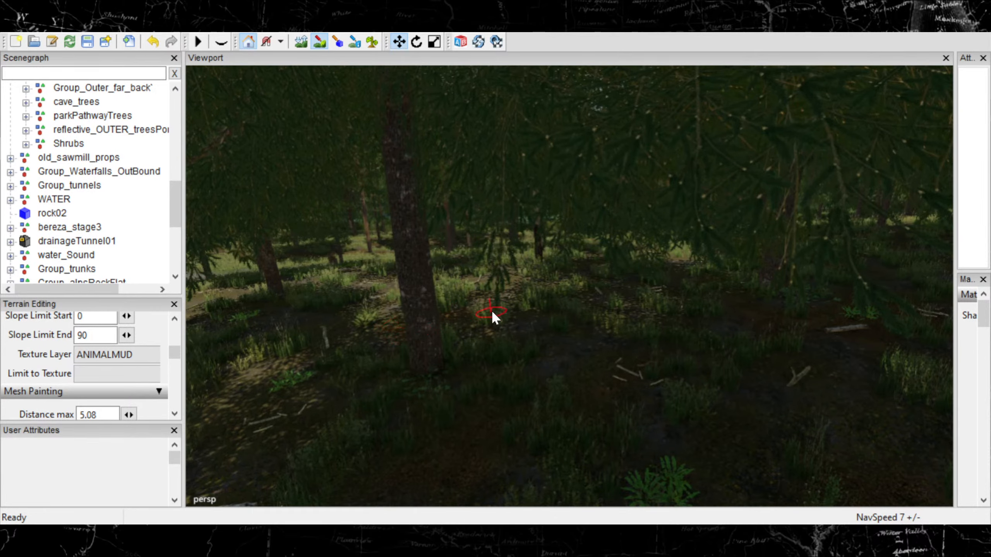
{"action": "mouse_move", "coordinate": [492, 364]}
{"action": "middle_mouse_down", "text": "alt"}
{"action": "mouse_move", "coordinate": [566, 337]}
{"action": "mouse_move", "coordinate": [447, 367]}
{"action": "mouse_move", "coordinate": [438, 359]}
{"action": "middle_mouse_up", "text": "alt"}
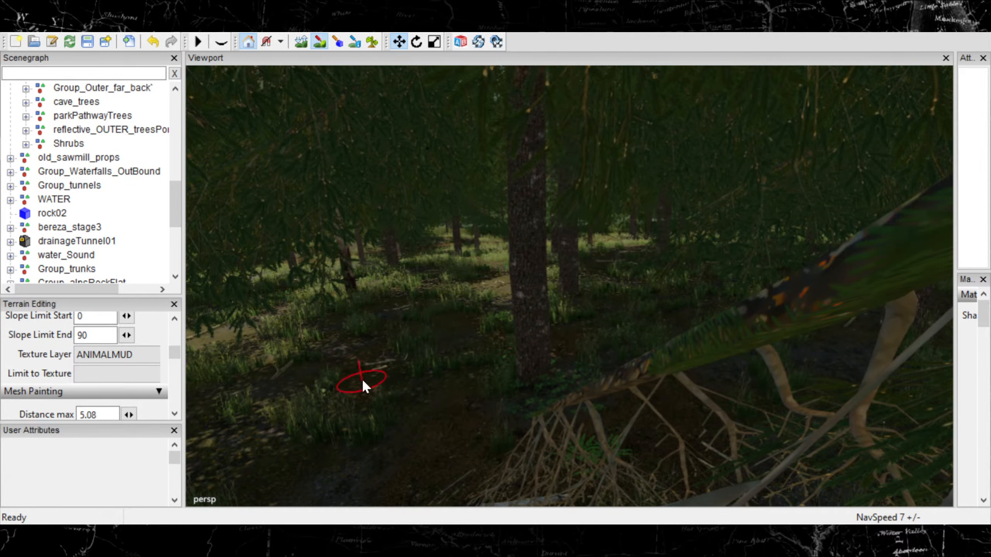
{"action": "mouse_move", "coordinate": [363, 379]}
{"action": "middle_mouse_down", "text": "alt"}
{"action": "mouse_move", "coordinate": [478, 357]}
{"action": "mouse_move", "coordinate": [383, 376]}
{"action": "mouse_move", "coordinate": [454, 288]}
{"action": "mouse_move", "coordinate": [472, 287]}
{"action": "mouse_move", "coordinate": [415, 302]}
{"action": "mouse_move", "coordinate": [445, 330]}
{"action": "mouse_move", "coordinate": [518, 322]}
{"action": "mouse_move", "coordinate": [526, 297]}
{"action": "mouse_move", "coordinate": [587, 267]}
{"action": "mouse_move", "coordinate": [699, 277]}
{"action": "mouse_move", "coordinate": [708, 345]}
{"action": "middle_mouse_up", "text": "alt"}
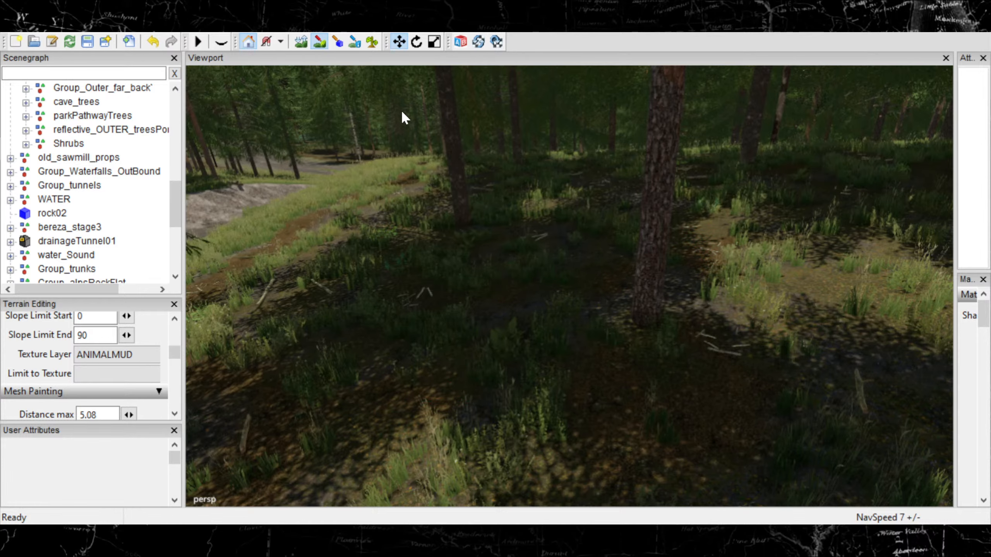
Paint foliage plants at the bases of the pines near the grassy roadside.
{"action": "left_click", "coordinate": [373, 41]}
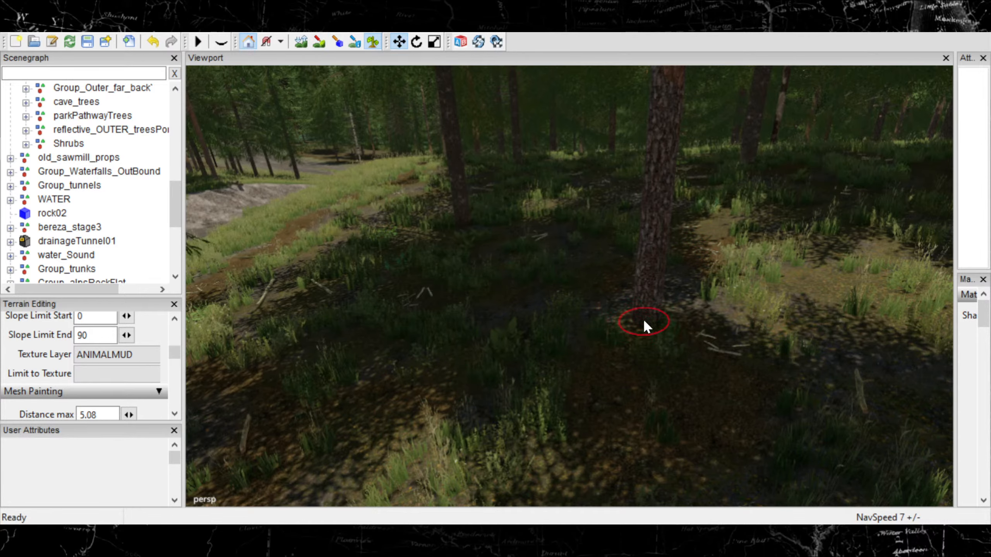
{"action": "mouse_move", "coordinate": [410, 450]}
{"action": "right_mouse_down"}
{"action": "mouse_move", "coordinate": [489, 394]}
{"action": "mouse_move", "coordinate": [542, 386]}
{"action": "mouse_move", "coordinate": [494, 443]}
{"action": "mouse_move", "coordinate": [474, 492]}
{"action": "mouse_move", "coordinate": [533, 442]}
{"action": "right_mouse_up"}
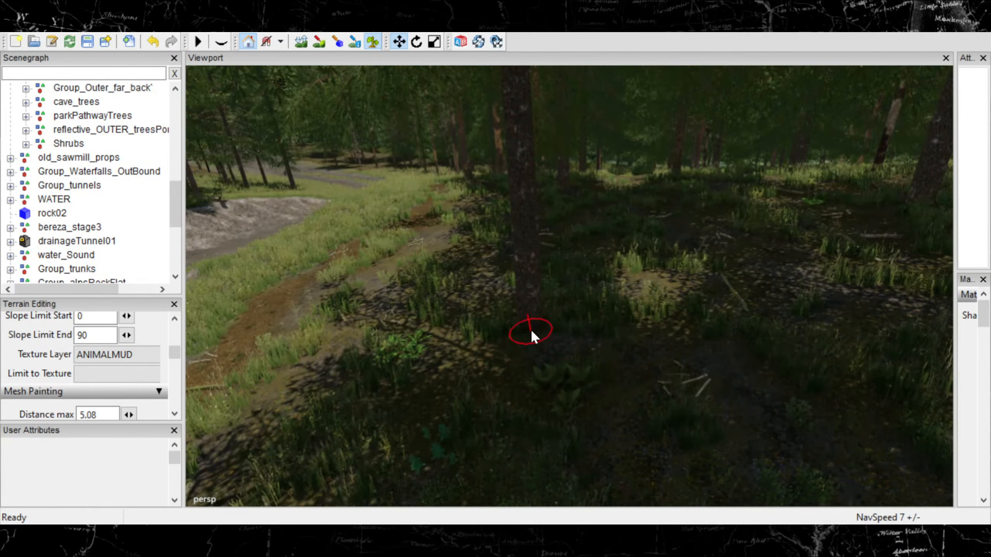
{"action": "scroll", "coordinate": [534, 343], "scroll_direction": "up", "scroll_amount": 5}
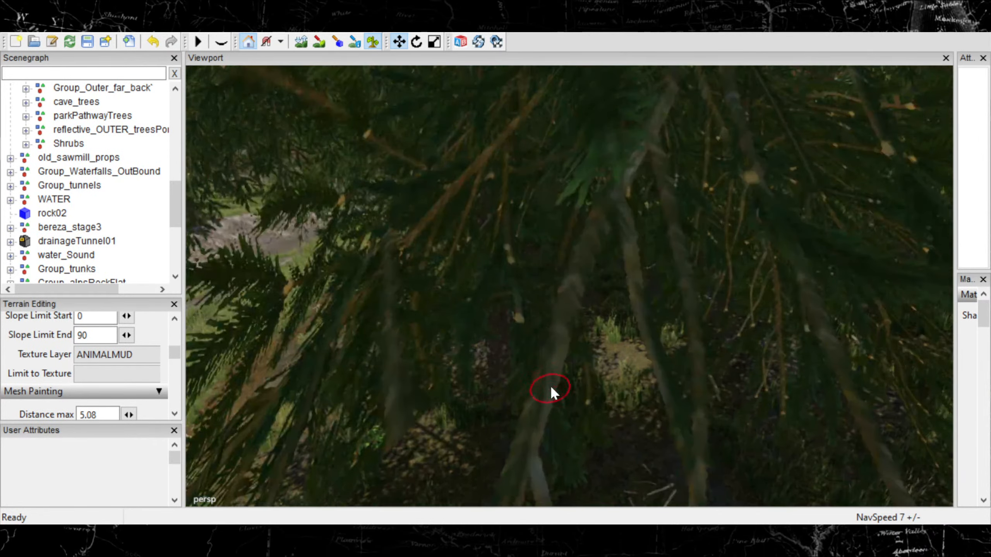
{"action": "scroll", "coordinate": [590, 397], "scroll_direction": "down", "scroll_amount": 5}
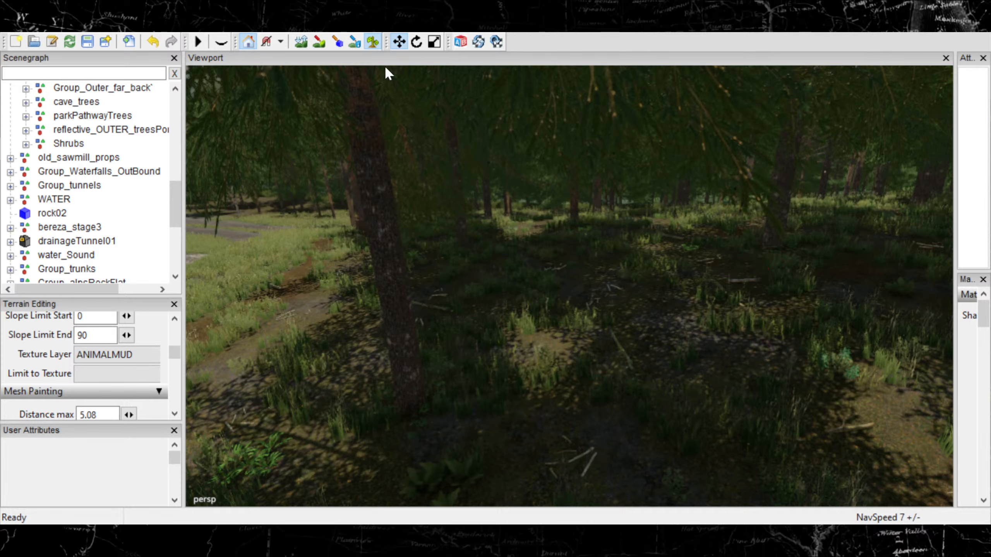
Paint ANIMALMUD ground texture around the scattered sticks by the roadside pine, and foliage plants at the bases of the next pines.
{"action": "left_click", "coordinate": [320, 42]}
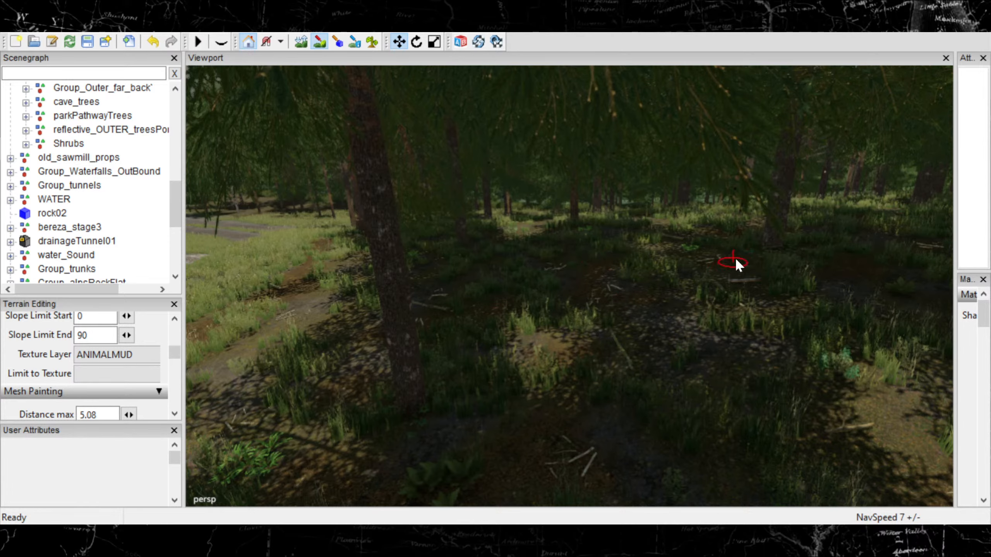
{"action": "mouse_move", "coordinate": [646, 337]}
{"action": "right_mouse_down"}
{"action": "mouse_move", "coordinate": [626, 375]}
{"action": "mouse_move", "coordinate": [651, 355]}
{"action": "mouse_move", "coordinate": [701, 356]}
{"action": "mouse_move", "coordinate": [698, 371]}
{"action": "mouse_move", "coordinate": [515, 433]}
{"action": "mouse_move", "coordinate": [641, 359]}
{"action": "mouse_move", "coordinate": [536, 361]}
{"action": "mouse_move", "coordinate": [610, 369]}
{"action": "mouse_move", "coordinate": [558, 390]}
{"action": "mouse_move", "coordinate": [716, 342]}
{"action": "mouse_move", "coordinate": [624, 368]}
{"action": "mouse_move", "coordinate": [466, 380]}
{"action": "mouse_move", "coordinate": [591, 333]}
{"action": "mouse_move", "coordinate": [642, 361]}
{"action": "mouse_move", "coordinate": [767, 363]}
{"action": "right_mouse_up"}
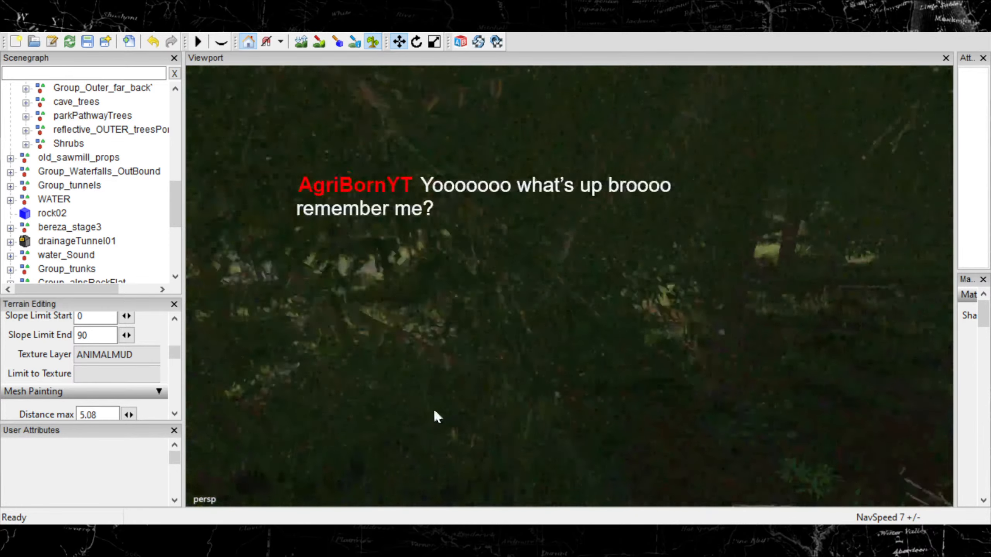
{"action": "middle_click_drag", "start_coordinate": [563, 335], "coordinate": [610, 329], "text": "alt"}
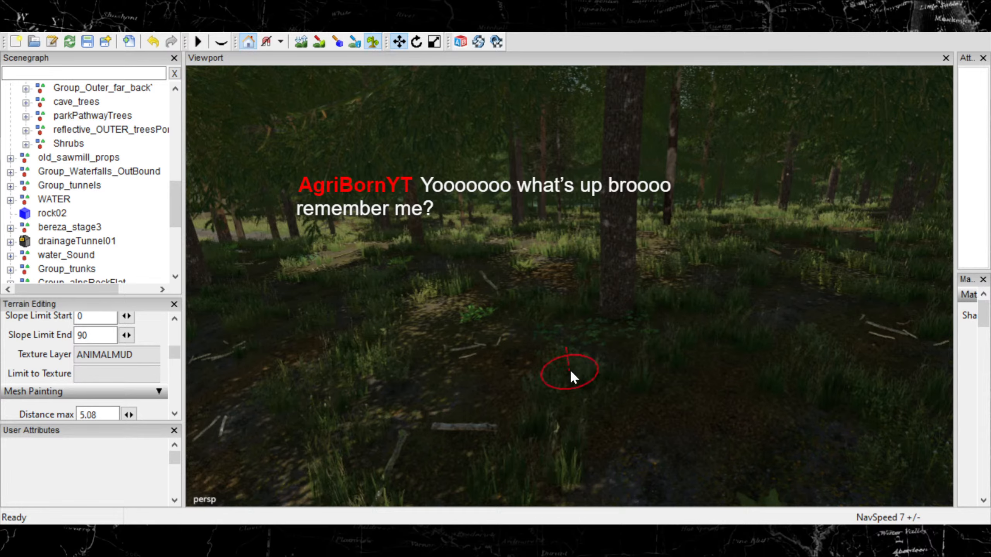
{"action": "mouse_move", "coordinate": [569, 369]}
{"action": "left_mouse_down", "text": "alt"}
{"action": "mouse_move", "coordinate": [501, 365]}
{"action": "mouse_move", "coordinate": [567, 324]}
{"action": "mouse_move", "coordinate": [685, 298]}
{"action": "mouse_move", "coordinate": [738, 324]}
{"action": "mouse_move", "coordinate": [691, 297]}
{"action": "mouse_move", "coordinate": [712, 324]}
{"action": "mouse_move", "coordinate": [763, 313]}
{"action": "mouse_move", "coordinate": [699, 337]}
{"action": "mouse_move", "coordinate": [708, 328]}
{"action": "mouse_move", "coordinate": [765, 376]}
{"action": "mouse_move", "coordinate": [730, 341]}
{"action": "mouse_move", "coordinate": [675, 378]}
{"action": "left_mouse_up", "text": "alt"}
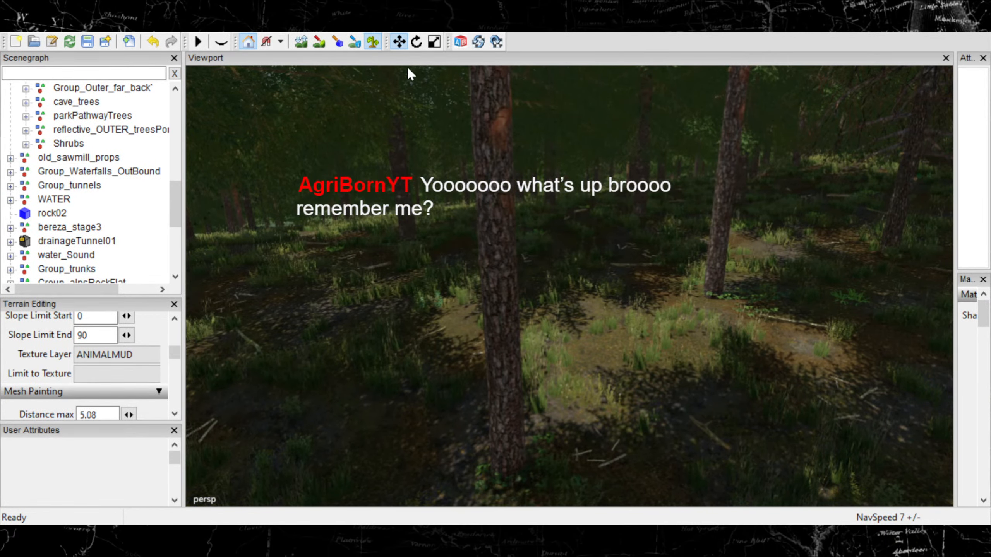
Paint ANIMALMUD ground texture around the sunlit grassy patch and on the stick-strewn ground near the tree stump.
{"action": "left_click", "coordinate": [321, 40]}
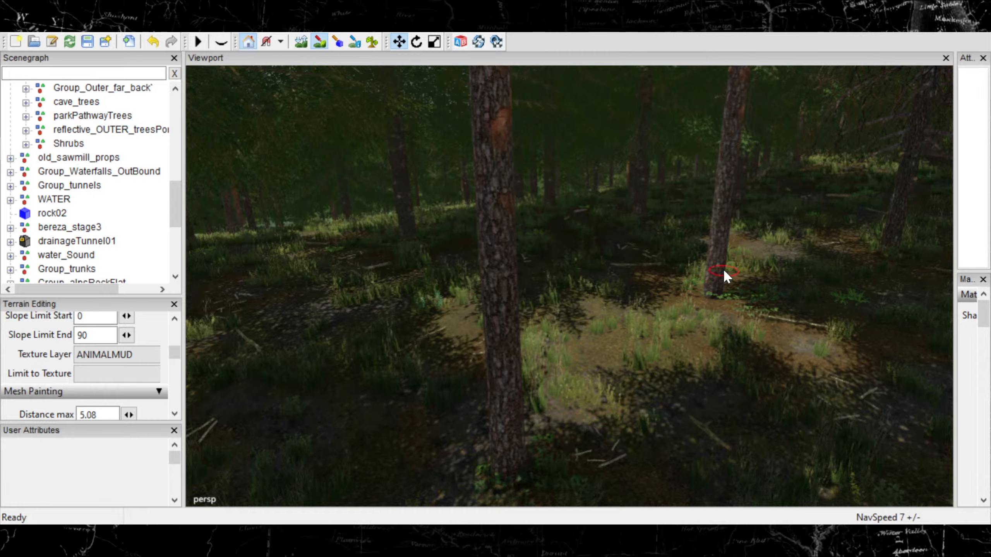
{"action": "mouse_move", "coordinate": [514, 331]}
{"action": "left_mouse_down", "text": "alt"}
{"action": "mouse_move", "coordinate": [490, 299]}
{"action": "mouse_move", "coordinate": [692, 259]}
{"action": "mouse_move", "coordinate": [845, 278]}
{"action": "mouse_move", "coordinate": [588, 282]}
{"action": "mouse_move", "coordinate": [564, 273]}
{"action": "mouse_move", "coordinate": [562, 282]}
{"action": "mouse_move", "coordinate": [285, 337]}
{"action": "mouse_move", "coordinate": [583, 352]}
{"action": "mouse_move", "coordinate": [526, 416]}
{"action": "mouse_move", "coordinate": [628, 384]}
{"action": "left_mouse_up", "text": "alt"}
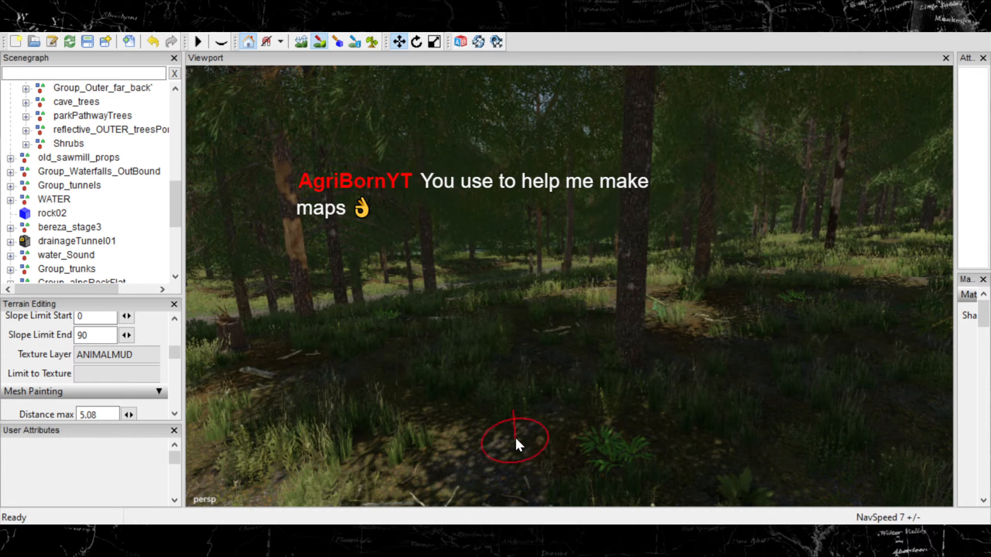
{"action": "left_click_drag", "start_coordinate": [460, 417], "coordinate": [625, 432]}
{"action": "scroll", "coordinate": [617, 425], "scroll_direction": "down", "scroll_amount": 3}
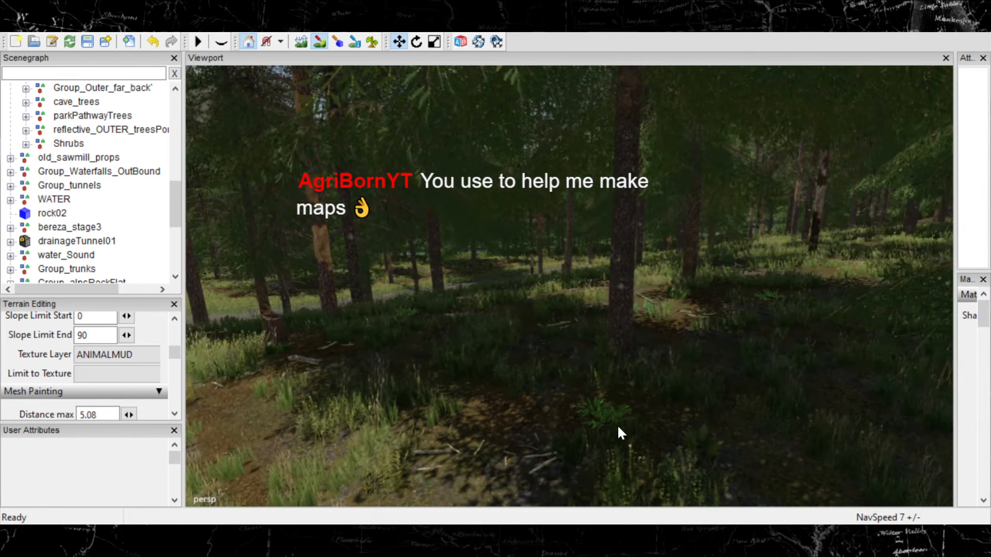
{"action": "middle_click_drag", "start_coordinate": [618, 425], "coordinate": [644, 420], "text": "alt"}
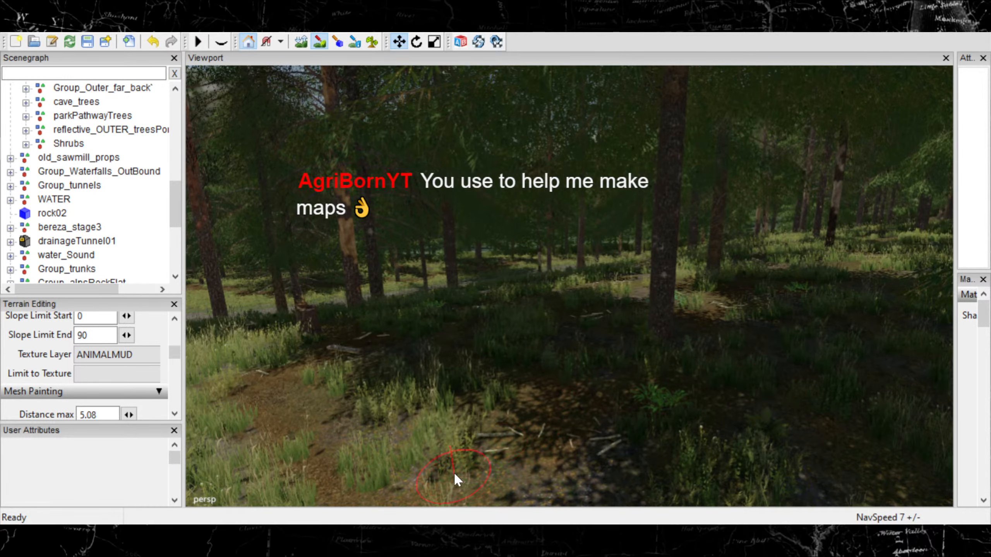
Paint ANIMALMUD ground texture around the sticks and turquoise plants in the sunlit patch between the pines.
{"action": "scroll", "coordinate": [513, 433], "scroll_direction": "up", "scroll_amount": 3}
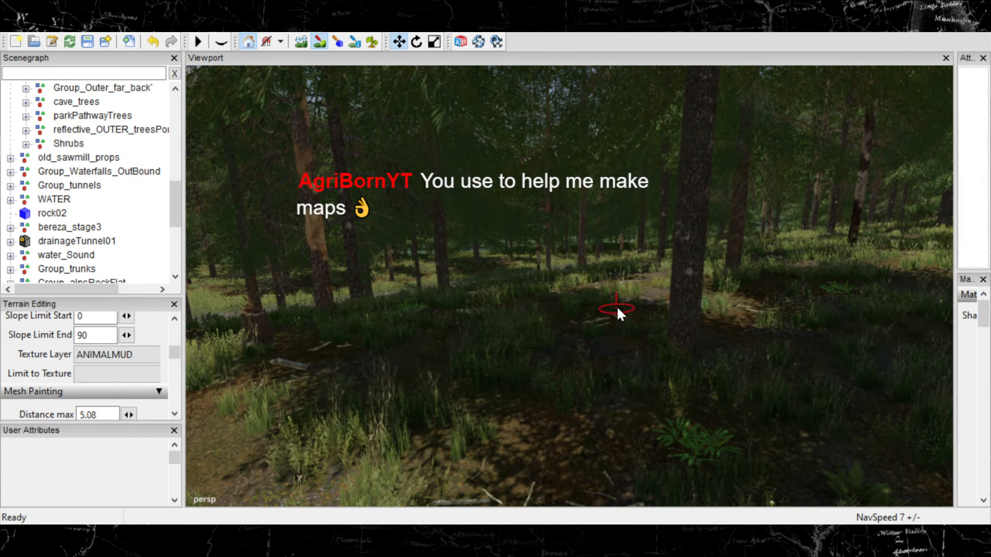
{"action": "middle_click_drag", "start_coordinate": [694, 325], "coordinate": [632, 365], "text": "alt"}
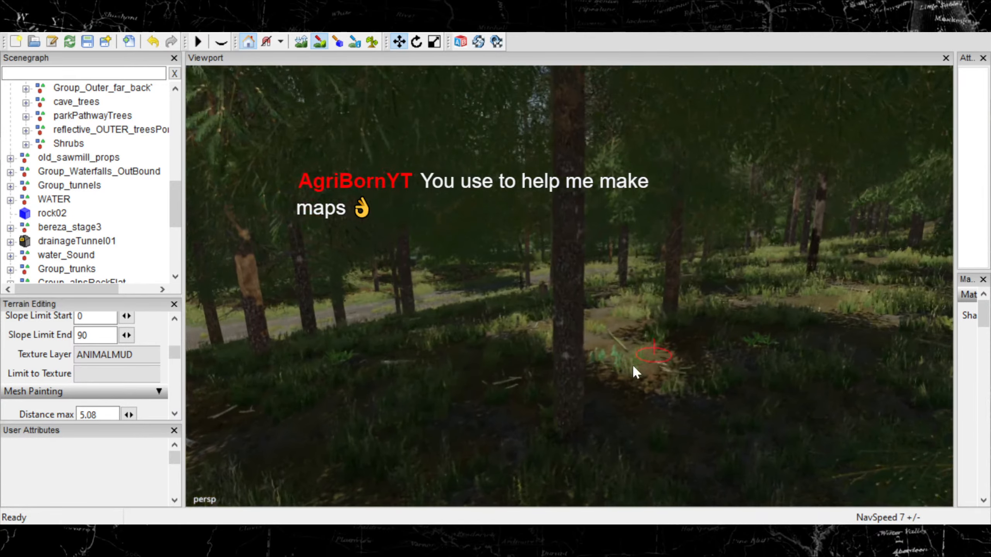
{"action": "scroll", "coordinate": [599, 388], "scroll_direction": "up", "scroll_amount": 2}
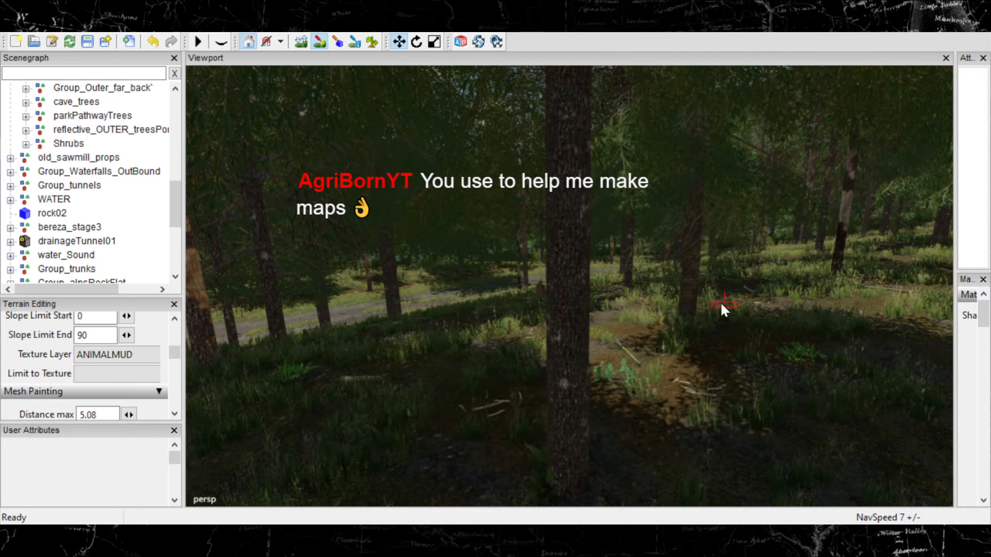
{"action": "middle_click_drag", "start_coordinate": [743, 357], "coordinate": [755, 346], "text": "alt"}
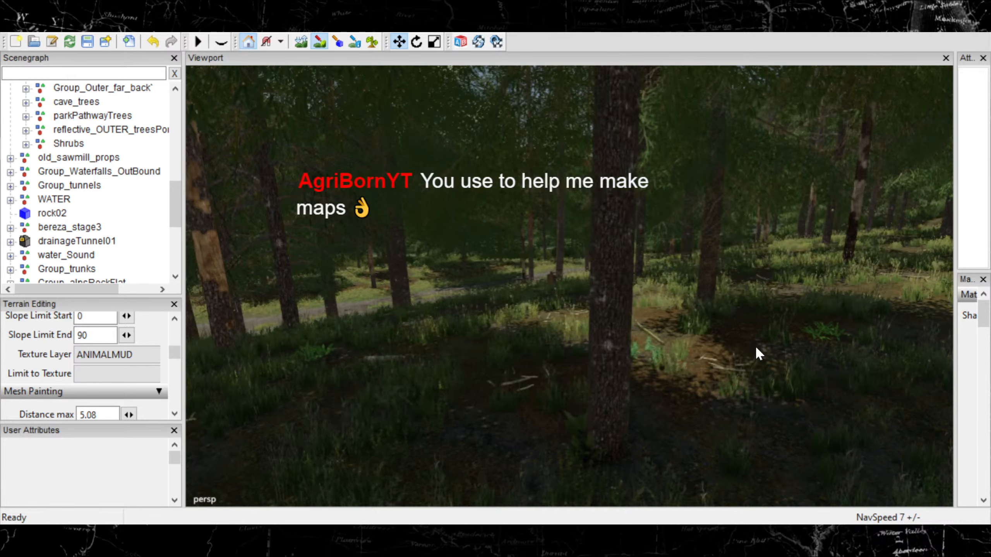
Paint foliage plants at the bases of the shaded pines beside the stick-strewn sunlit patch.
{"action": "right_click_drag", "start_coordinate": [740, 347], "coordinate": [679, 350], "text": "alt"}
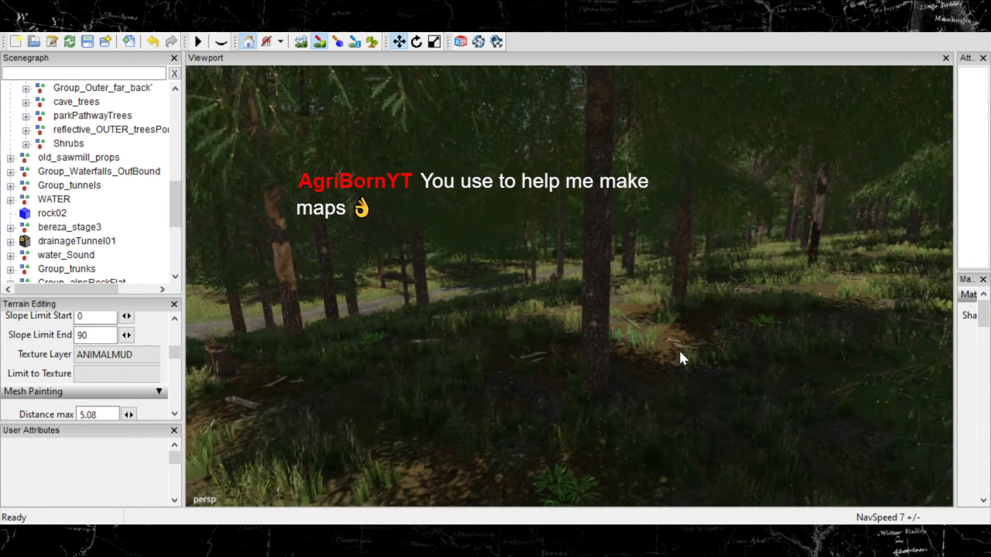
{"action": "left_click", "coordinate": [373, 41]}
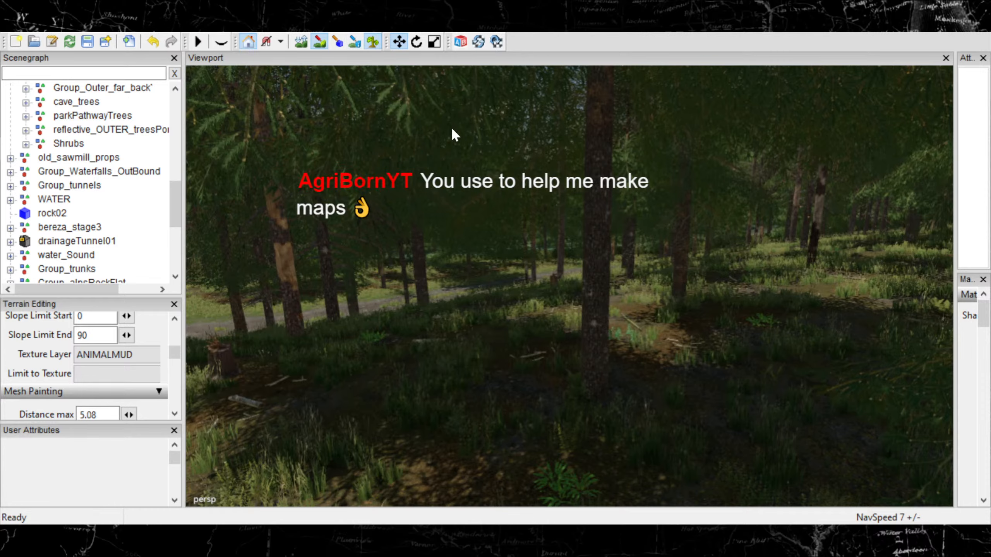
{"action": "middle_click_drag", "start_coordinate": [619, 374], "coordinate": [550, 410], "text": "alt"}
{"action": "mouse_move", "coordinate": [550, 411]}
{"action": "right_mouse_down", "text": "alt"}
{"action": "mouse_move", "coordinate": [624, 373]}
{"action": "mouse_move", "coordinate": [633, 379]}
{"action": "right_mouse_up", "text": "alt"}
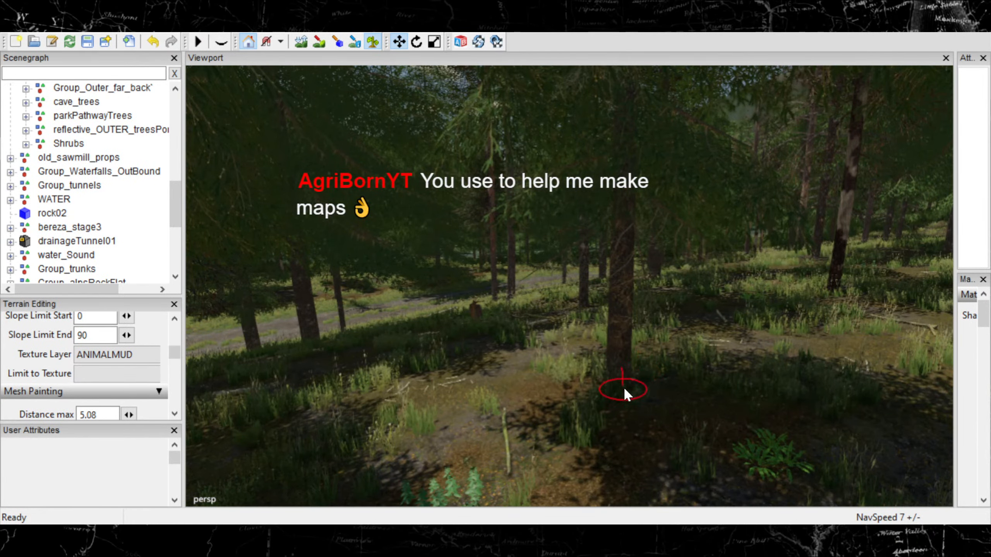
{"action": "right_click_drag", "start_coordinate": [624, 426], "coordinate": [500, 413], "text": "alt"}
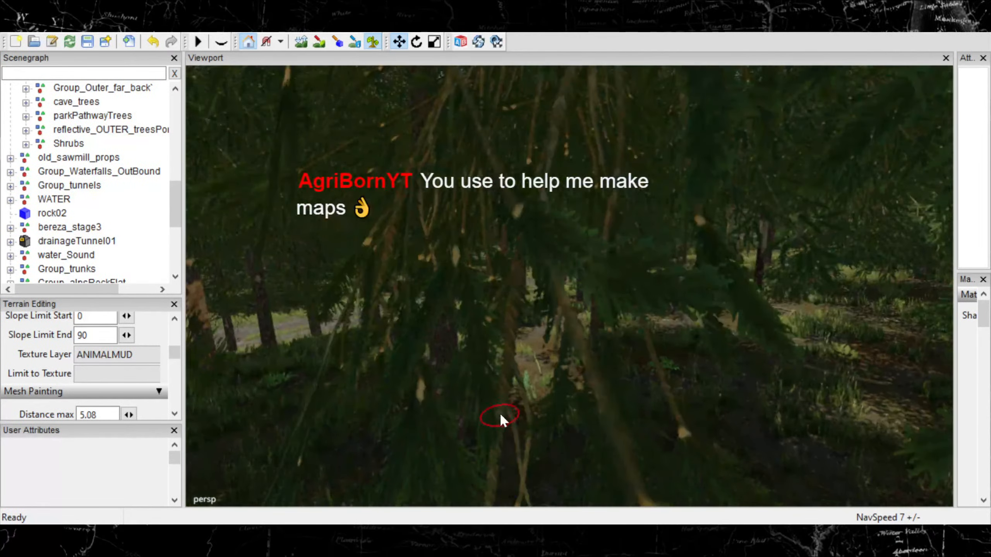
{"action": "right_click_drag", "start_coordinate": [562, 394], "coordinate": [664, 385], "text": "alt"}
{"action": "mouse_move", "coordinate": [663, 385]}
{"action": "left_mouse_down", "text": "alt"}
{"action": "mouse_move", "coordinate": [727, 375]}
{"action": "mouse_move", "coordinate": [787, 349]}
{"action": "left_mouse_up", "text": "alt"}
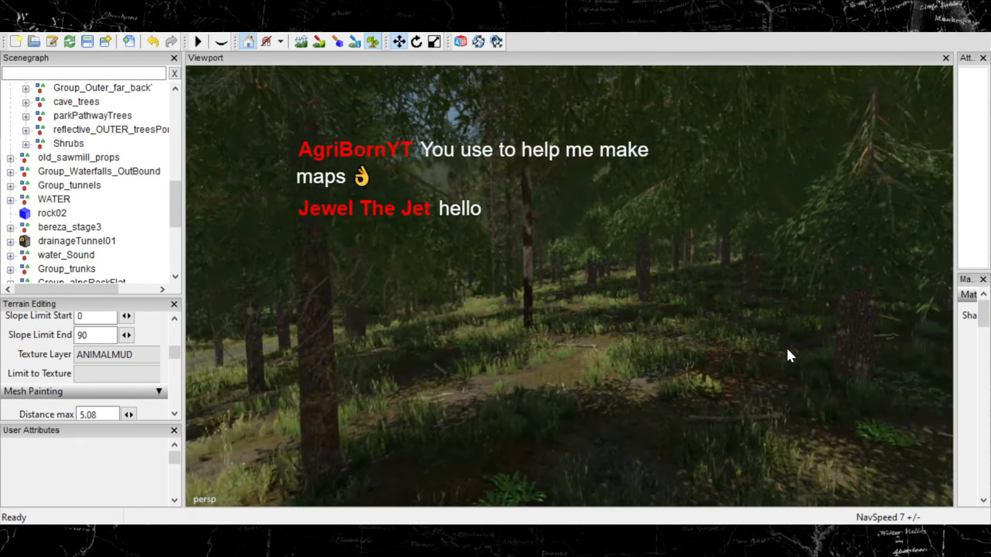
Paint foliage plants around the base of the half-stripped dead pine deeper in the forest.
{"action": "right_click_drag", "start_coordinate": [634, 359], "coordinate": [774, 311], "text": "alt"}
{"action": "right_click_drag", "start_coordinate": [482, 391], "coordinate": [571, 372], "text": "alt"}
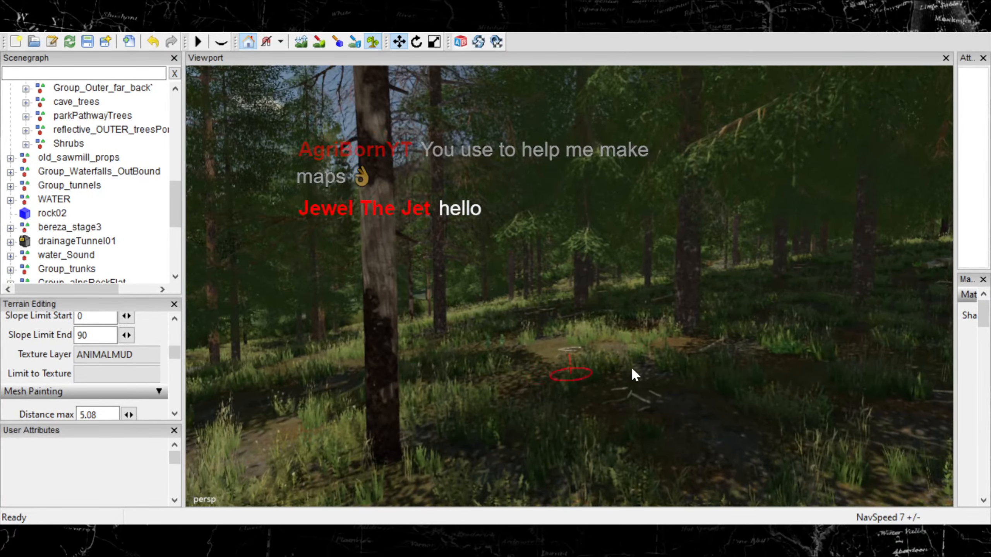
{"action": "mouse_move", "coordinate": [582, 433]}
{"action": "right_mouse_down", "text": "alt"}
{"action": "mouse_move", "coordinate": [651, 410]}
{"action": "mouse_move", "coordinate": [638, 406]}
{"action": "mouse_move", "coordinate": [674, 391]}
{"action": "right_mouse_up", "text": "alt"}
{"action": "left_click_drag", "start_coordinate": [673, 391], "coordinate": [532, 412], "text": "alt"}
{"action": "right_click_drag", "start_coordinate": [533, 413], "coordinate": [506, 417], "text": "alt"}
{"action": "left_click_drag", "start_coordinate": [506, 416], "coordinate": [530, 409], "text": "alt"}
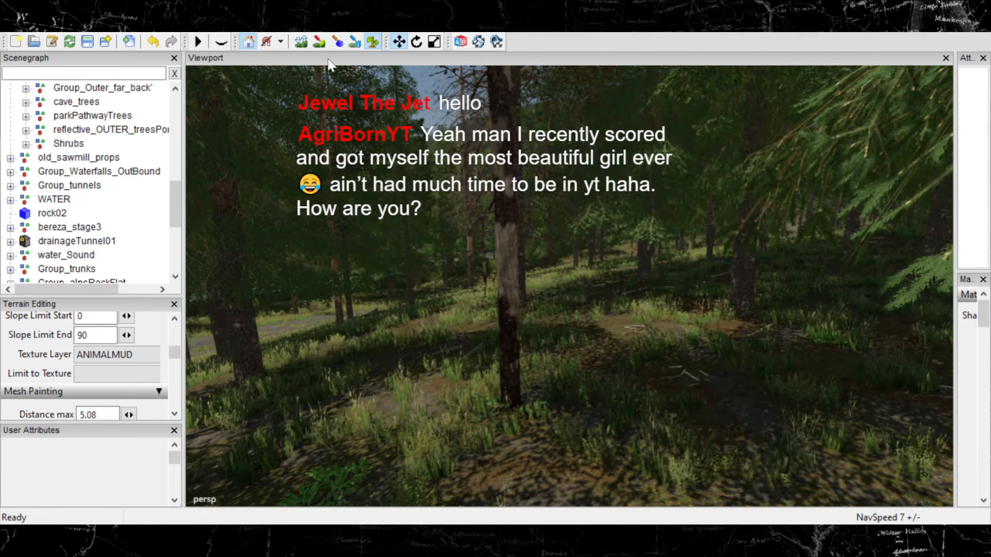
Paint ANIMALMUD ground texture on the grassy ground around the half-stripped dead pine.
{"action": "left_click", "coordinate": [319, 42]}
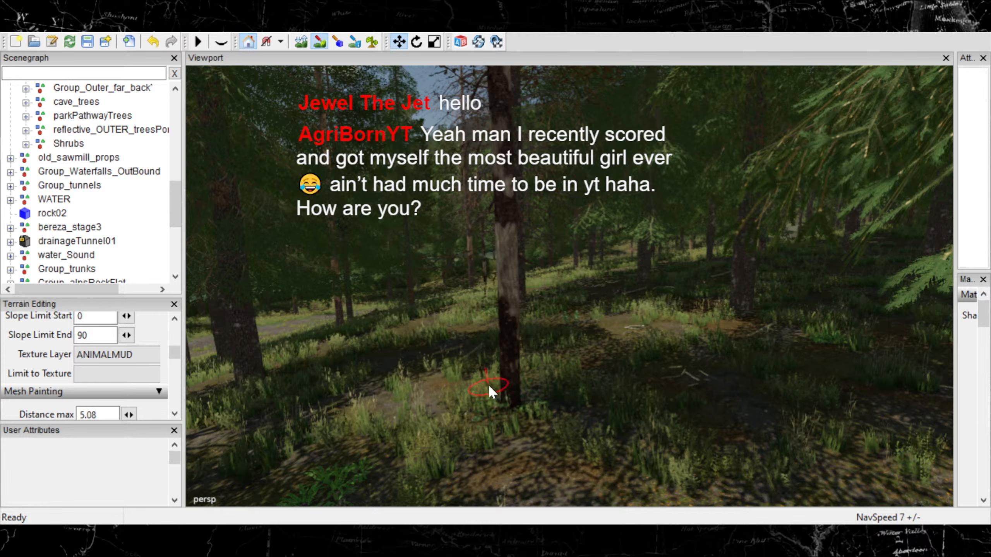
{"action": "left_click_drag", "start_coordinate": [537, 431], "coordinate": [504, 441], "text": "alt"}
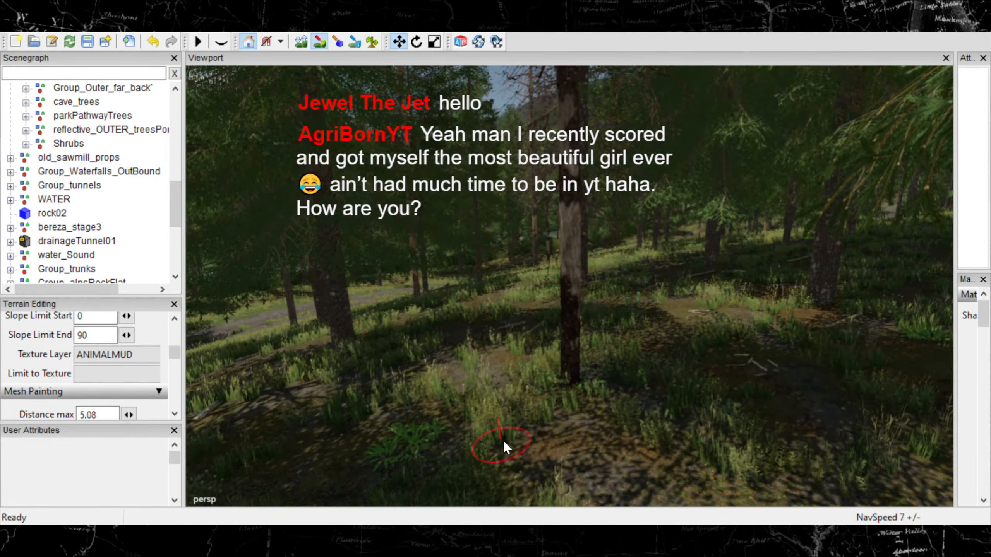
{"action": "middle_click_drag", "start_coordinate": [504, 441], "coordinate": [541, 431], "text": "alt"}
{"action": "mouse_move", "coordinate": [541, 429]}
{"action": "right_mouse_down", "text": "alt"}
{"action": "mouse_move", "coordinate": [558, 439]}
{"action": "mouse_move", "coordinate": [582, 431]}
{"action": "right_mouse_up", "text": "alt"}
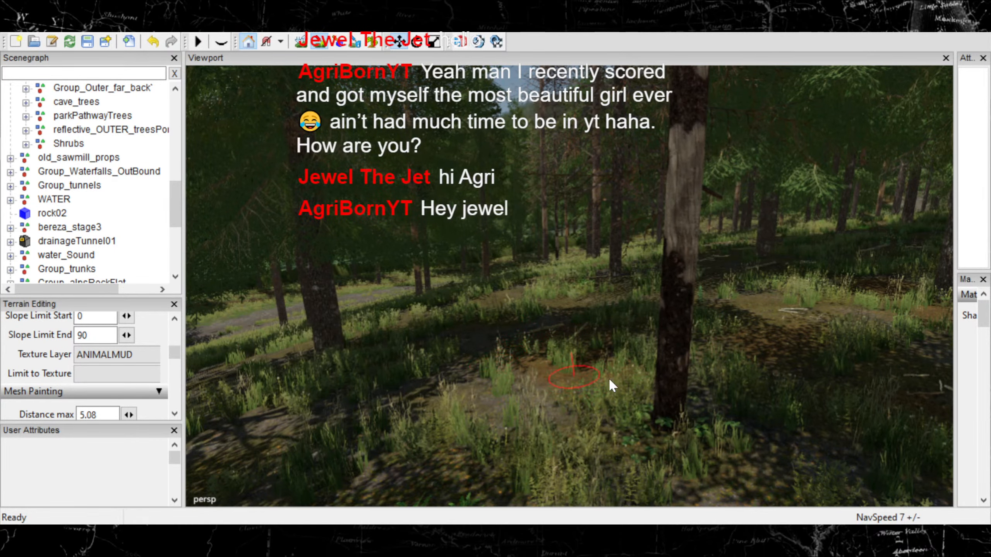
{"action": "scroll", "coordinate": [608, 379], "scroll_direction": "down", "scroll_amount": 4}
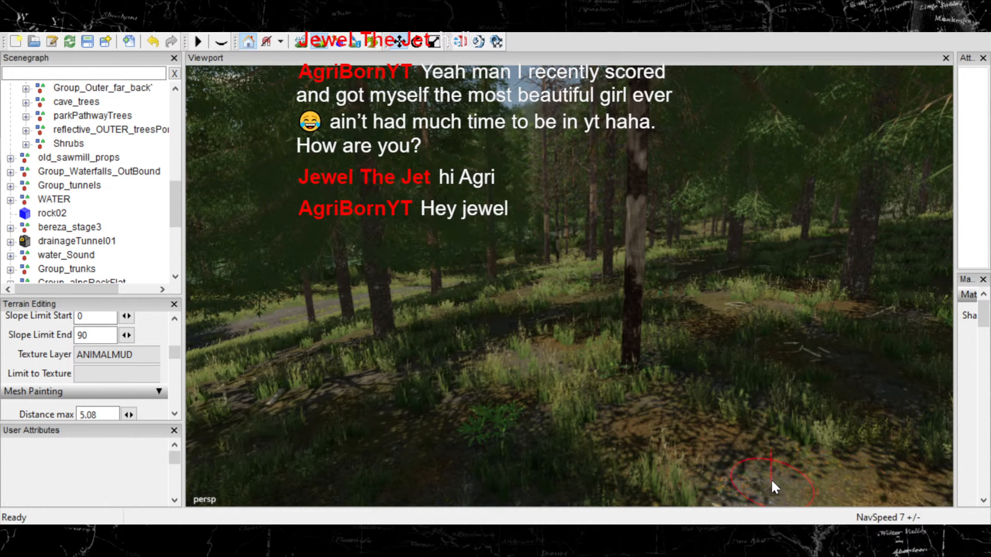
{"action": "scroll", "coordinate": [672, 464], "scroll_direction": "down", "scroll_amount": 5}
{"action": "scroll", "coordinate": [619, 454], "scroll_direction": "down", "scroll_amount": 5}
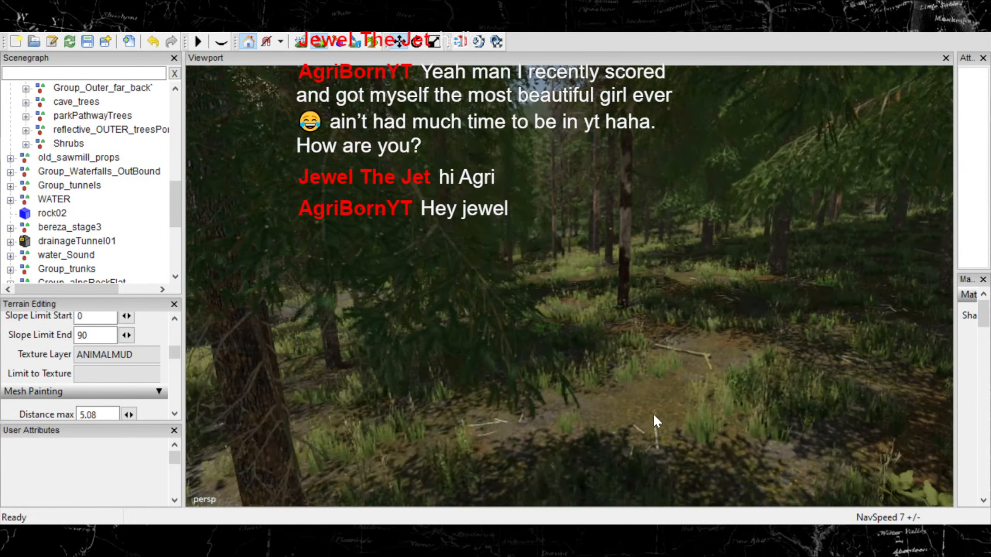
{"action": "scroll", "coordinate": [616, 408], "scroll_direction": "down", "scroll_amount": 3}
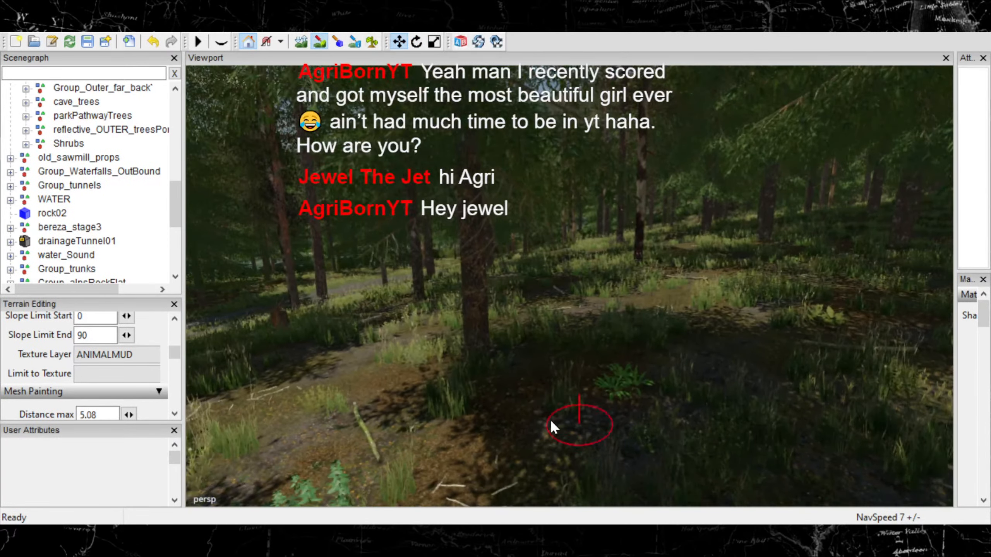
{"action": "scroll", "coordinate": [550, 419], "scroll_direction": "down", "scroll_amount": 4}
{"action": "scroll", "coordinate": [593, 405], "scroll_direction": "down", "scroll_amount": 3}
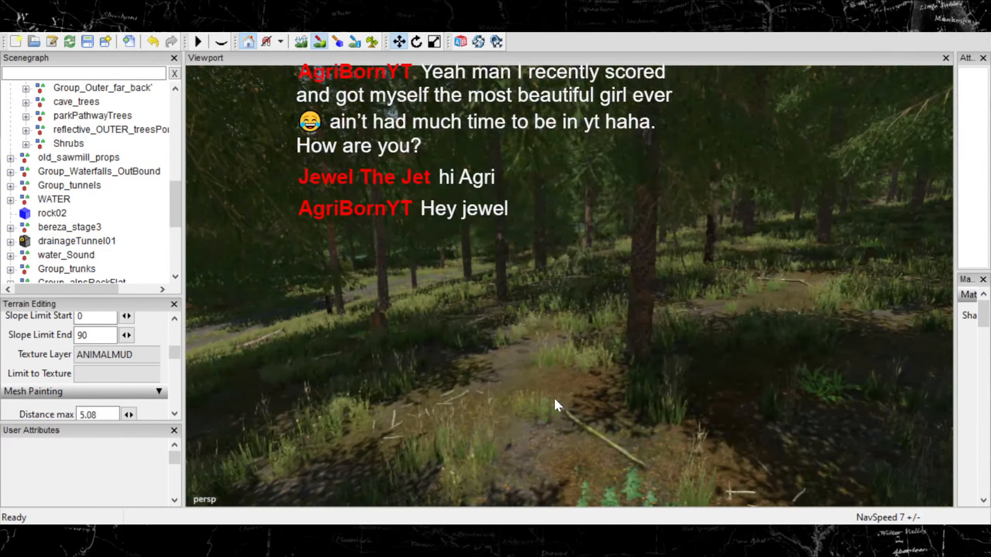
Paint foliage plants at the base of the dark pine beside the scattered sticks.
{"action": "left_click", "coordinate": [373, 41]}
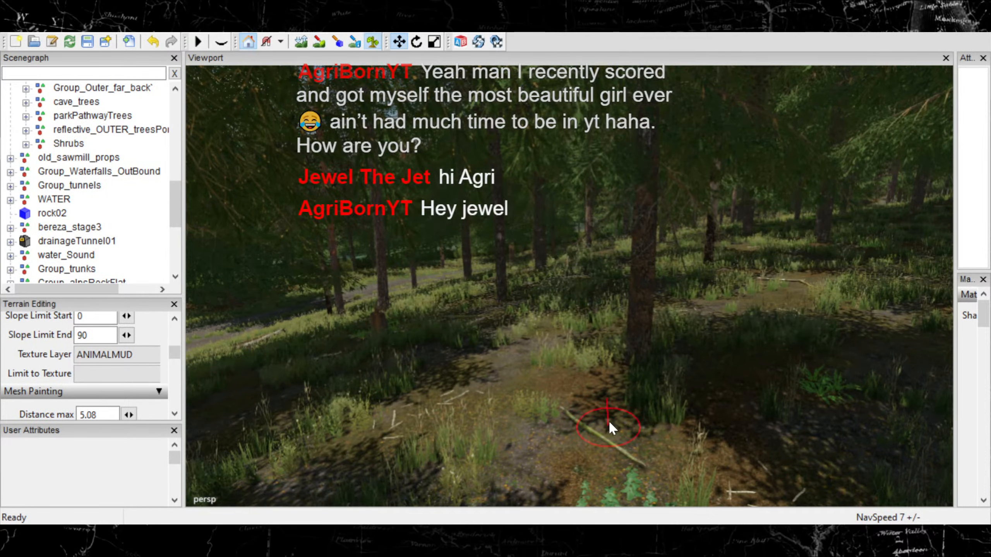
{"action": "scroll", "coordinate": [677, 371], "scroll_direction": "down", "scroll_amount": 5}
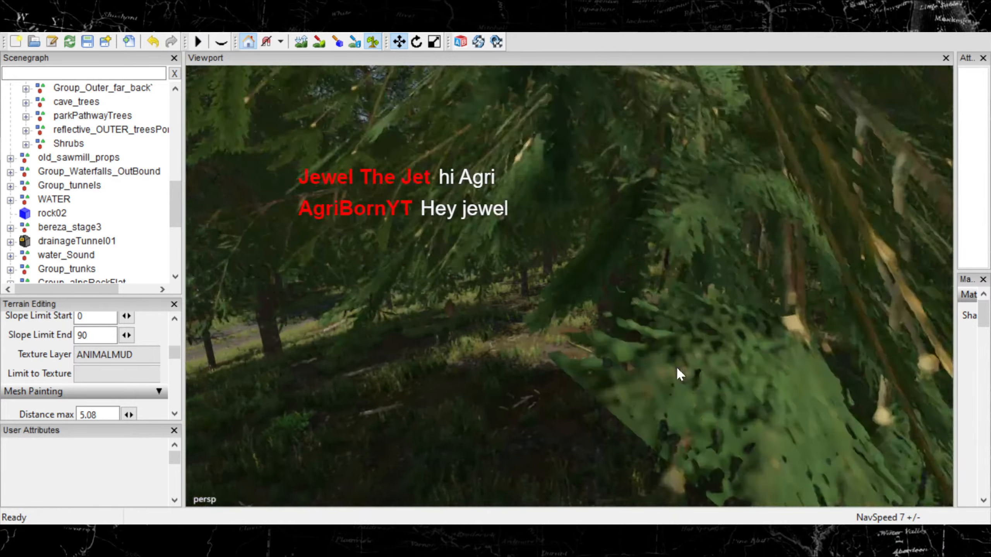
{"action": "scroll", "coordinate": [567, 392], "scroll_direction": "down", "scroll_amount": 3}
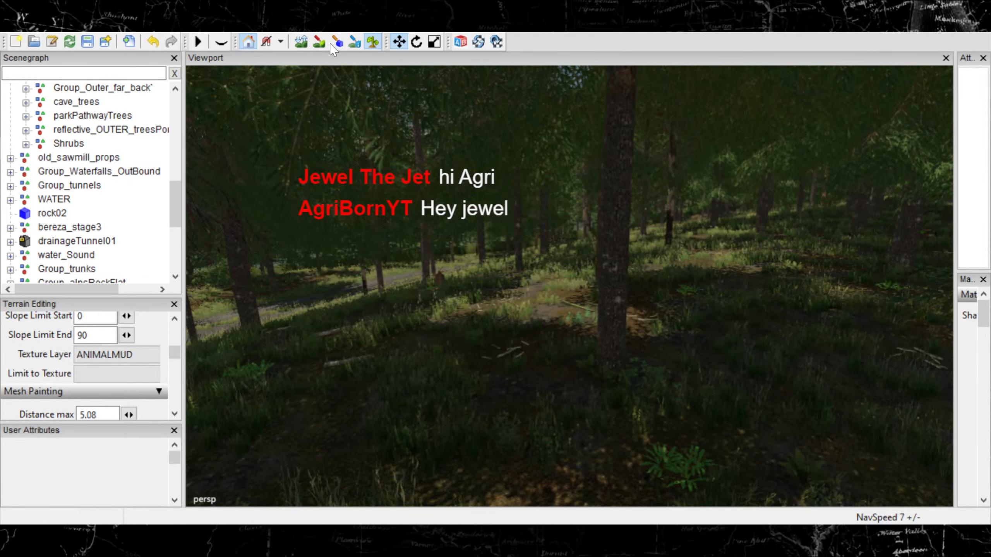
Paint ANIMALMUD ground texture on the shaded ground around the splintered tree stump and nearby sticks.
{"action": "left_click", "coordinate": [321, 43]}
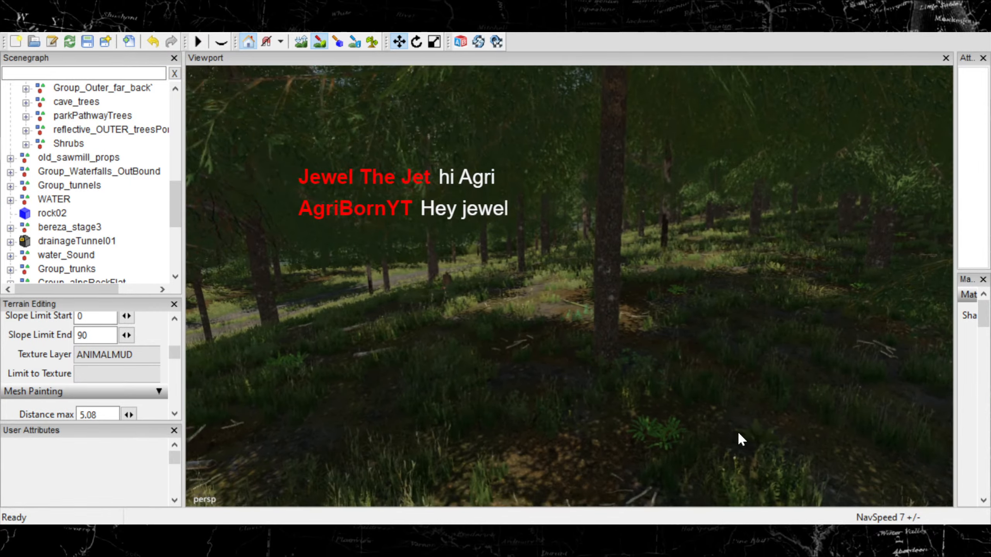
{"action": "mouse_move", "coordinate": [603, 408]}
{"action": "right_mouse_down"}
{"action": "mouse_move", "coordinate": [683, 395]}
{"action": "mouse_move", "coordinate": [774, 398]}
{"action": "mouse_move", "coordinate": [635, 427]}
{"action": "mouse_move", "coordinate": [769, 385]}
{"action": "mouse_move", "coordinate": [670, 361]}
{"action": "mouse_move", "coordinate": [702, 410]}
{"action": "mouse_move", "coordinate": [635, 394]}
{"action": "mouse_move", "coordinate": [664, 387]}
{"action": "right_mouse_up"}
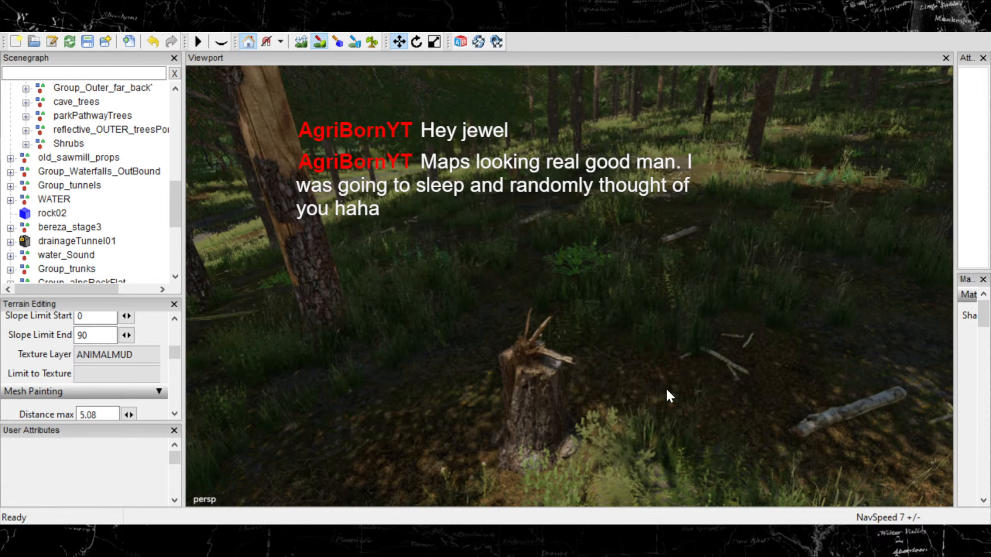
{"action": "right_click_drag", "start_coordinate": [667, 392], "coordinate": [675, 395]}
{"action": "middle_click_drag", "start_coordinate": [673, 394], "coordinate": [719, 394], "text": "alt"}
{"action": "right_click_drag", "start_coordinate": [719, 391], "coordinate": [706, 419], "text": "alt"}
{"action": "left_click_drag", "start_coordinate": [706, 418], "coordinate": [735, 385], "text": "alt"}
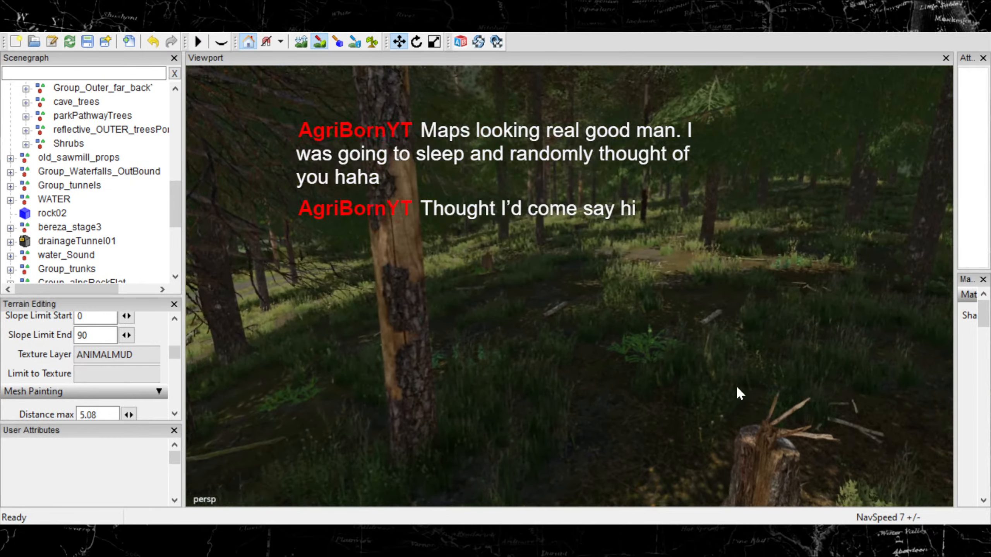
{"action": "mouse_move", "coordinate": [736, 386]}
{"action": "right_mouse_down", "text": "alt"}
{"action": "mouse_move", "coordinate": [621, 422]}
{"action": "mouse_move", "coordinate": [688, 387]}
{"action": "right_mouse_up", "text": "alt"}
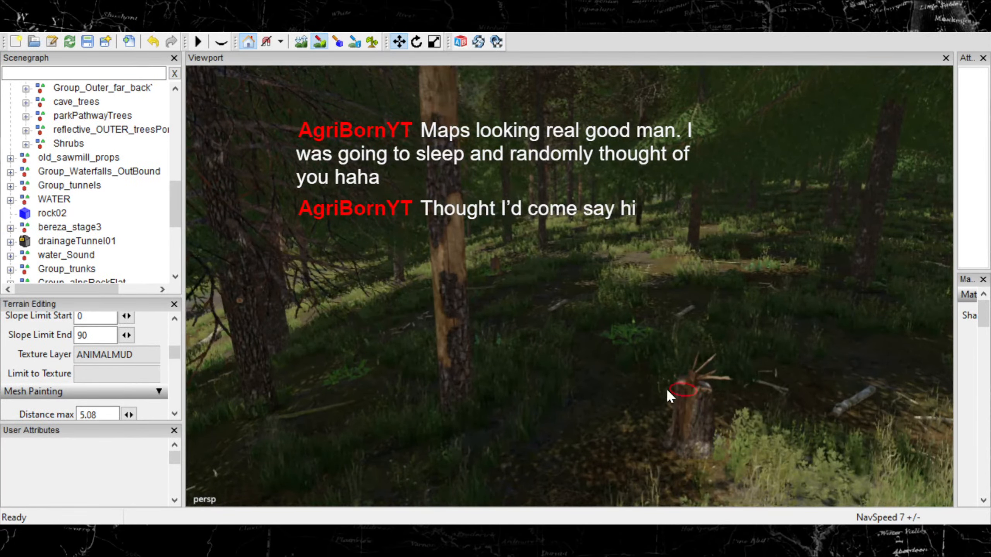
{"action": "right_click_drag", "start_coordinate": [597, 399], "coordinate": [564, 414], "text": "alt"}
{"action": "mouse_move", "coordinate": [564, 416]}
{"action": "middle_mouse_down", "text": "alt"}
{"action": "mouse_move", "coordinate": [701, 373]}
{"action": "mouse_move", "coordinate": [560, 399]}
{"action": "middle_mouse_up", "text": "alt"}
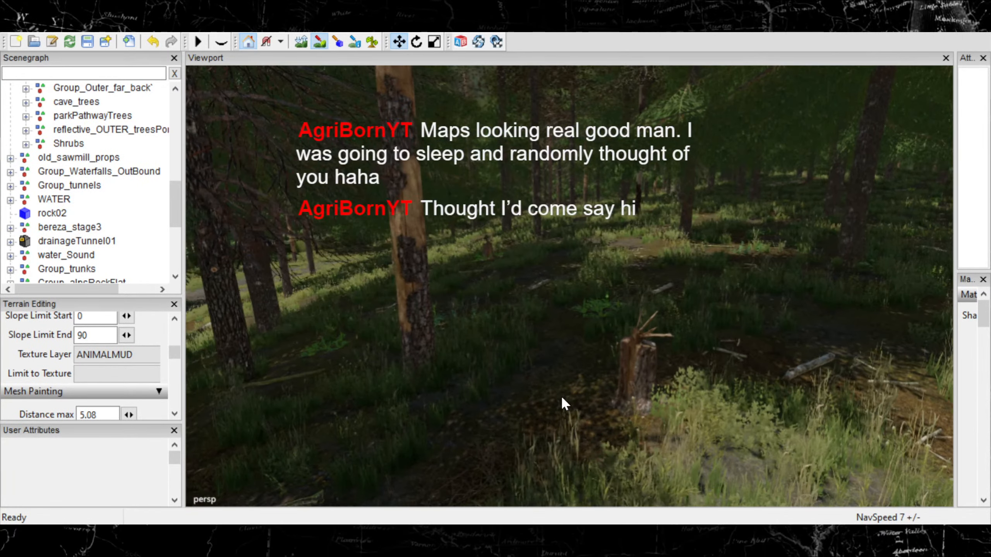
Paint foliage plants around the base of the splintered tree stump.
{"action": "left_click", "coordinate": [373, 42]}
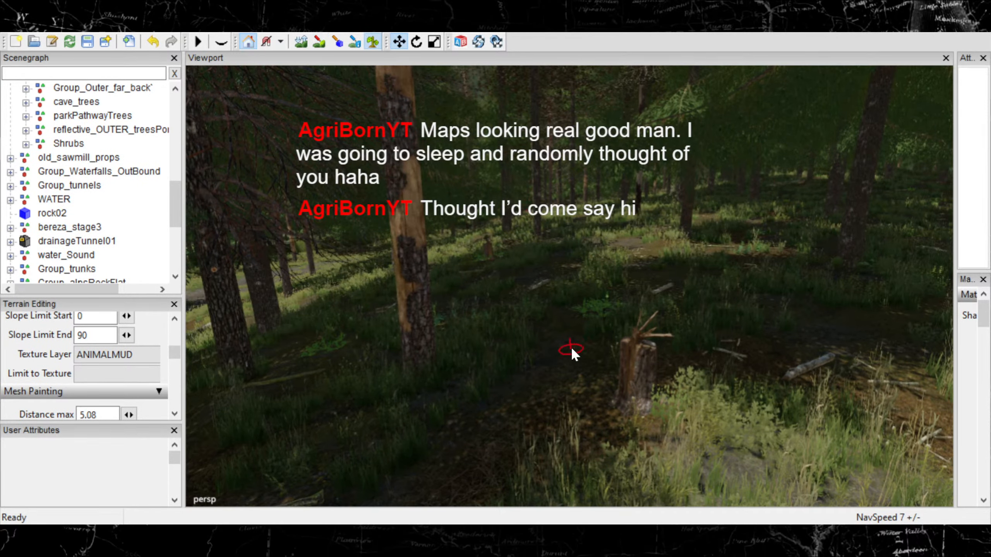
{"action": "left_click", "coordinate": [610, 392]}
{"action": "mouse_move", "coordinate": [527, 402]}
{"action": "middle_mouse_down", "text": "alt"}
{"action": "mouse_move", "coordinate": [539, 390]}
{"action": "mouse_move", "coordinate": [529, 399]}
{"action": "middle_mouse_up", "text": "alt"}
{"action": "right_click_drag", "start_coordinate": [529, 399], "coordinate": [595, 388], "text": "alt"}
{"action": "left_click_drag", "start_coordinate": [595, 388], "coordinate": [671, 409], "text": "alt"}
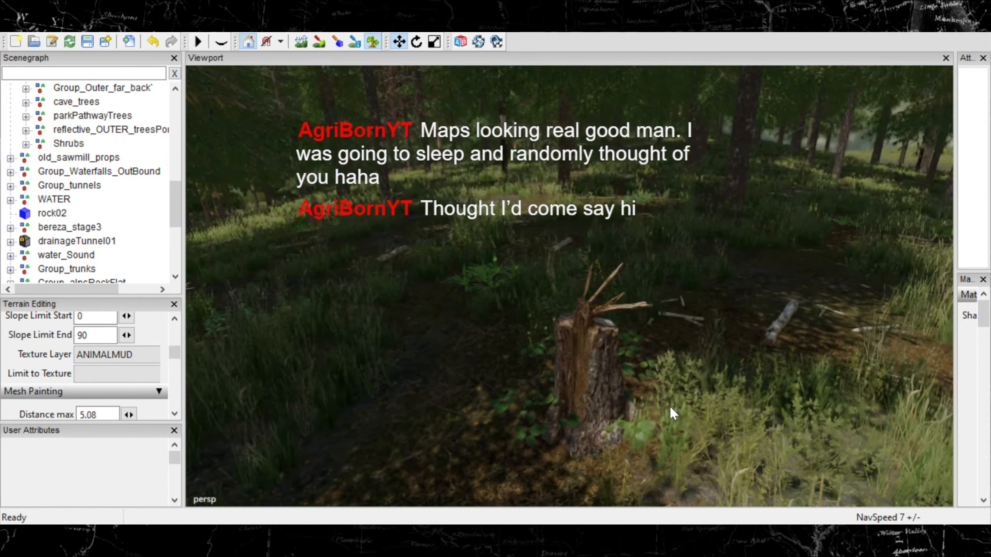
{"action": "middle_click_drag", "start_coordinate": [669, 413], "coordinate": [693, 387], "text": "alt"}
{"action": "scroll", "coordinate": [693, 386], "scroll_direction": "up", "scroll_amount": 1}
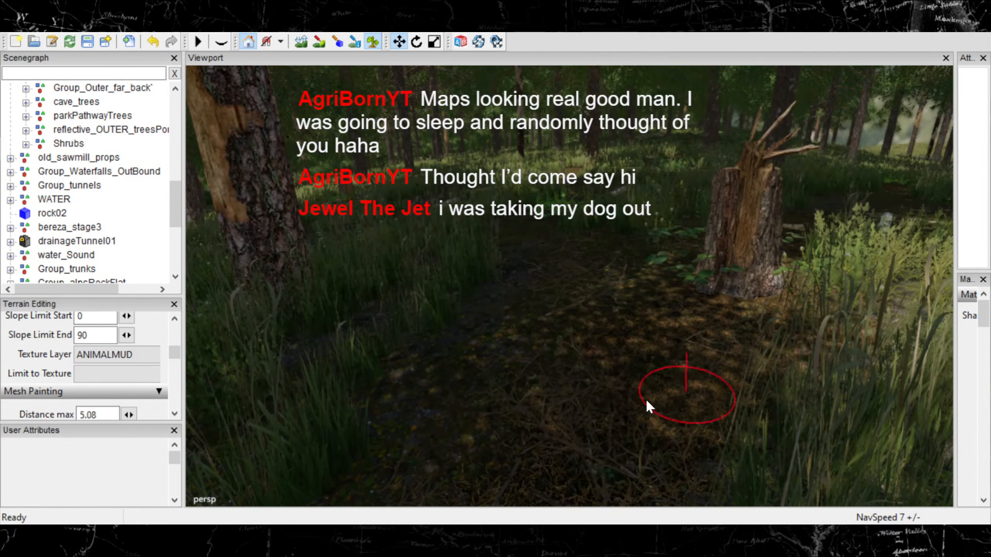
{"action": "scroll", "coordinate": [647, 386], "scroll_direction": "up", "scroll_amount": 2}
{"action": "scroll", "coordinate": [643, 386], "scroll_direction": "down", "scroll_amount": 2}
{"action": "mouse_move", "coordinate": [642, 385]}
{"action": "left_mouse_down", "text": "alt"}
{"action": "mouse_move", "coordinate": [710, 325]}
{"action": "mouse_move", "coordinate": [696, 343]}
{"action": "left_mouse_up", "text": "alt"}
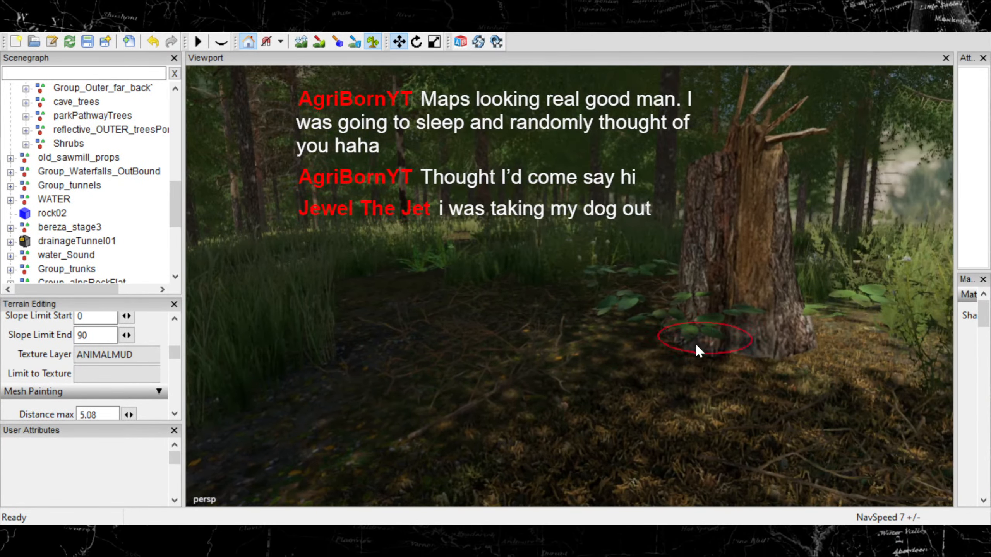
Paint foliage plants at the base of the pine by the mossy fallen log at the forest edge.
{"action": "mouse_move", "coordinate": [696, 343]}
{"action": "right_mouse_down", "text": "alt"}
{"action": "mouse_move", "coordinate": [553, 367]}
{"action": "mouse_move", "coordinate": [570, 357]}
{"action": "right_mouse_up", "text": "alt"}
{"action": "middle_click_drag", "start_coordinate": [571, 357], "coordinate": [742, 328], "text": "alt"}
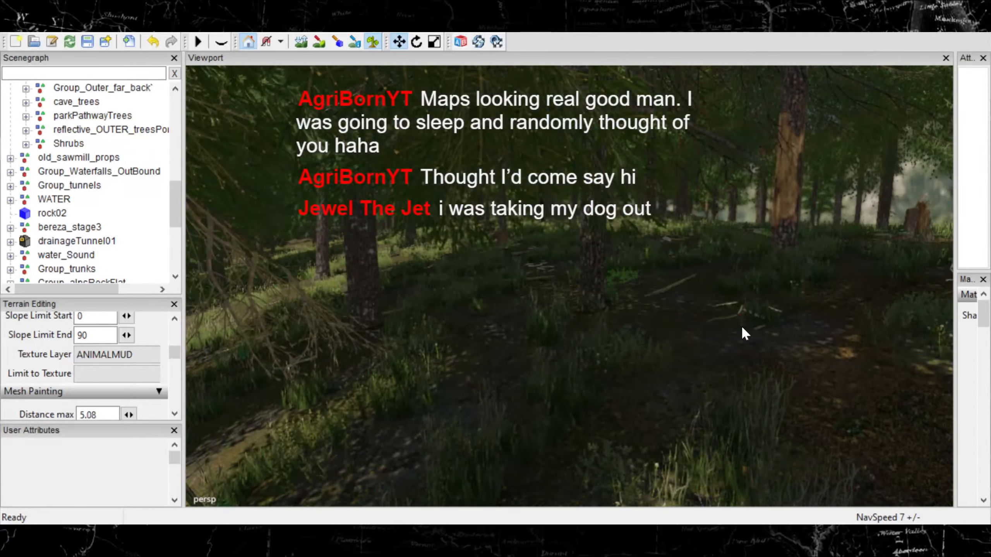
{"action": "right_click_drag", "start_coordinate": [742, 328], "coordinate": [615, 367], "text": "alt"}
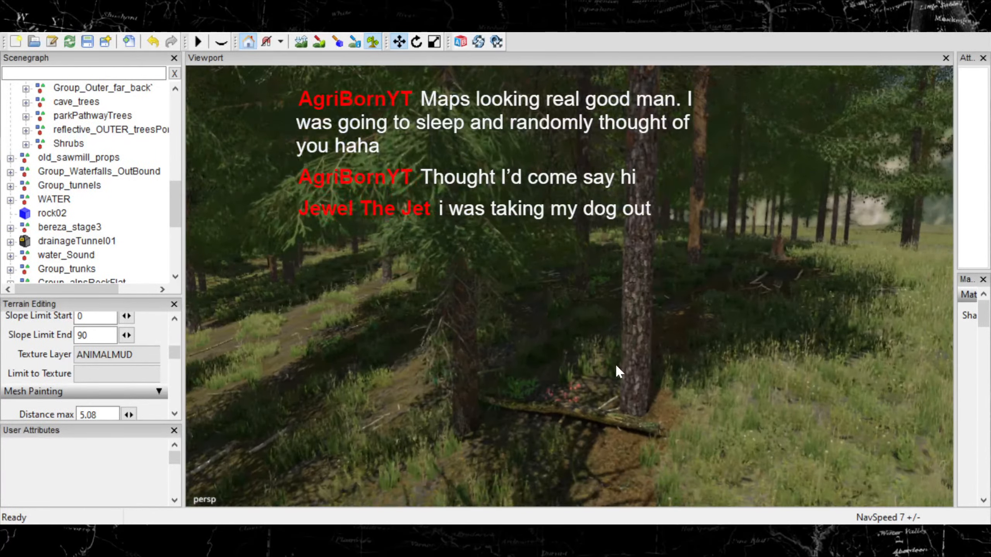
{"action": "mouse_move", "coordinate": [619, 367]}
{"action": "middle_mouse_down", "text": "alt"}
{"action": "mouse_move", "coordinate": [629, 332]}
{"action": "mouse_move", "coordinate": [650, 344]}
{"action": "mouse_move", "coordinate": [646, 354]}
{"action": "middle_mouse_up", "text": "alt"}
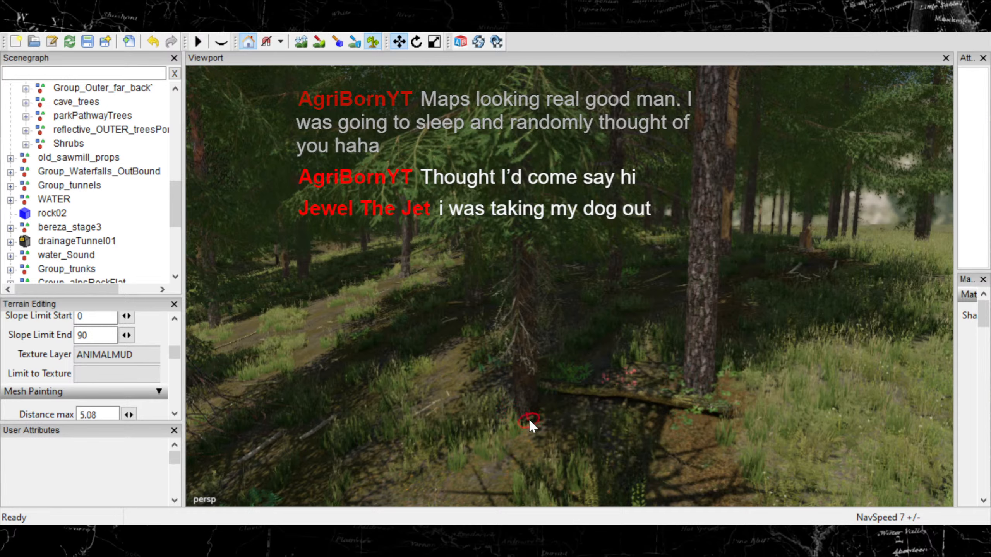
{"action": "scroll", "coordinate": [530, 421], "scroll_direction": "up", "scroll_amount": 1}
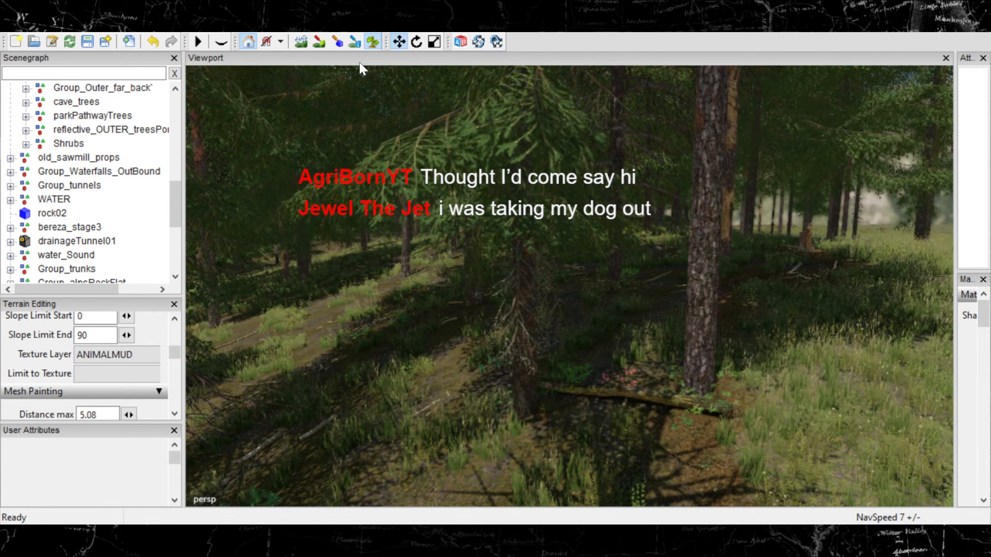
Paint ANIMALMUD ground texture around the mossy fallen log and the pines along the forest edge.
{"action": "left_click", "coordinate": [320, 42]}
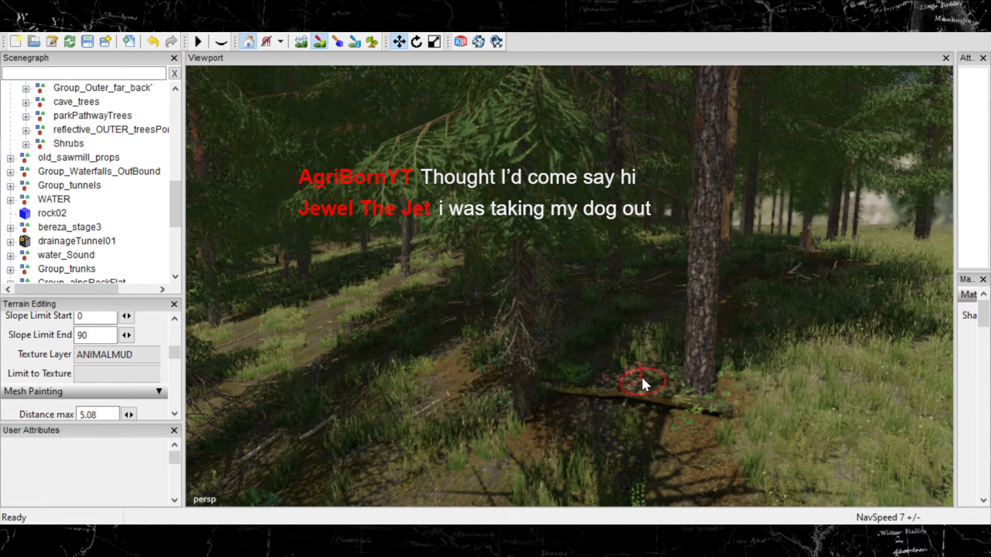
{"action": "scroll", "coordinate": [629, 411], "scroll_direction": "down", "scroll_amount": 10}
{"action": "left_click_drag", "start_coordinate": [629, 411], "coordinate": [582, 398], "text": "alt"}
{"action": "middle_click_drag", "start_coordinate": [583, 397], "coordinate": [593, 372], "text": "alt"}
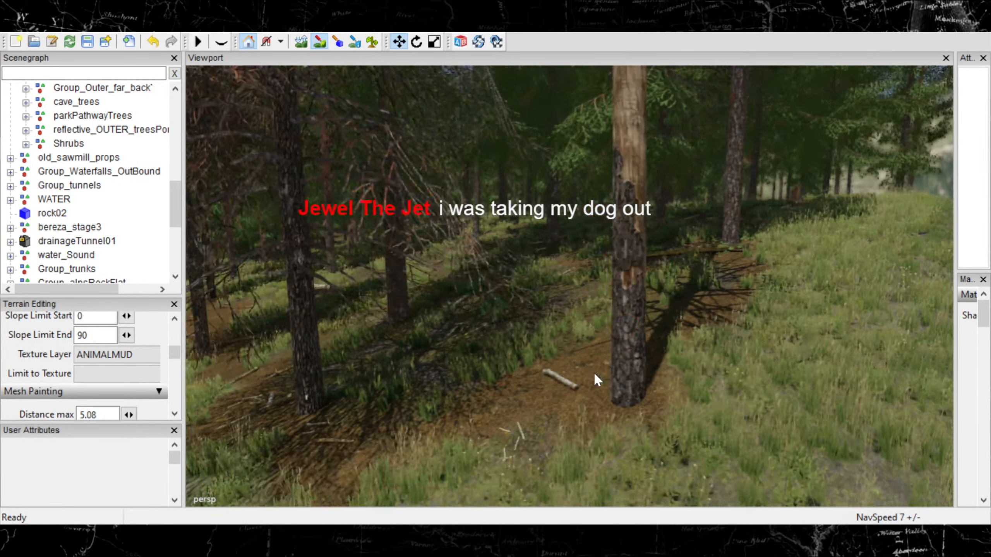
Paint foliage plants around the bare-barked pine beside the small log, and at the base of the pine with reddish dead branches.
{"action": "left_click", "coordinate": [373, 42]}
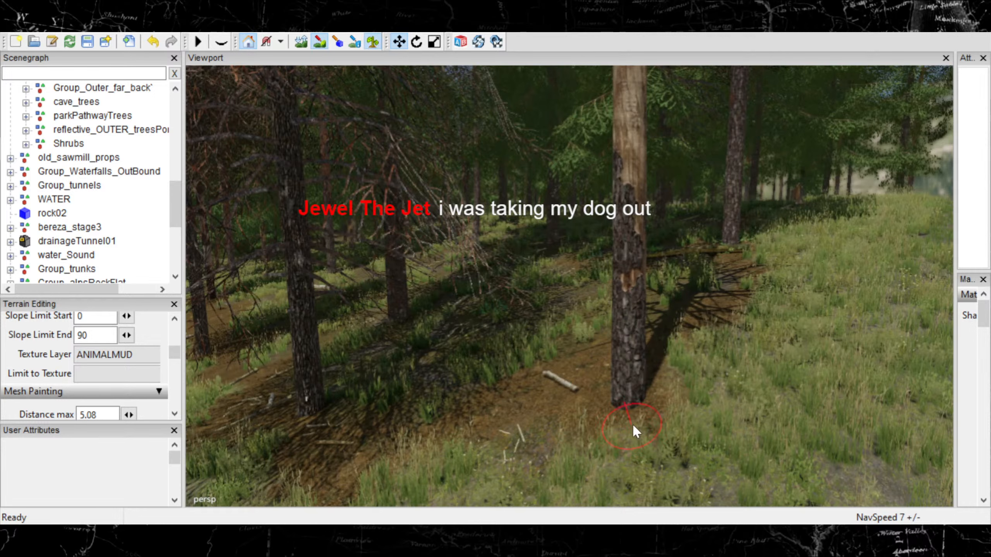
{"action": "left_click_drag", "start_coordinate": [613, 367], "coordinate": [604, 385]}
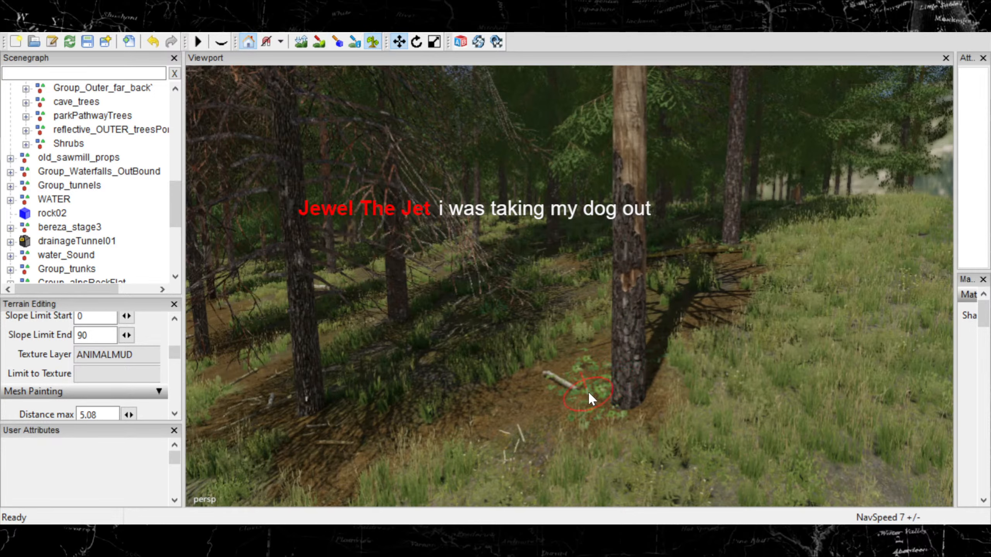
{"action": "left_click_drag", "start_coordinate": [589, 357], "coordinate": [629, 397]}
{"action": "middle_click_drag", "start_coordinate": [426, 385], "coordinate": [507, 406], "text": "alt"}
{"action": "right_click_drag", "start_coordinate": [483, 424], "coordinate": [604, 365], "text": "alt"}
{"action": "left_click", "coordinate": [412, 380]}
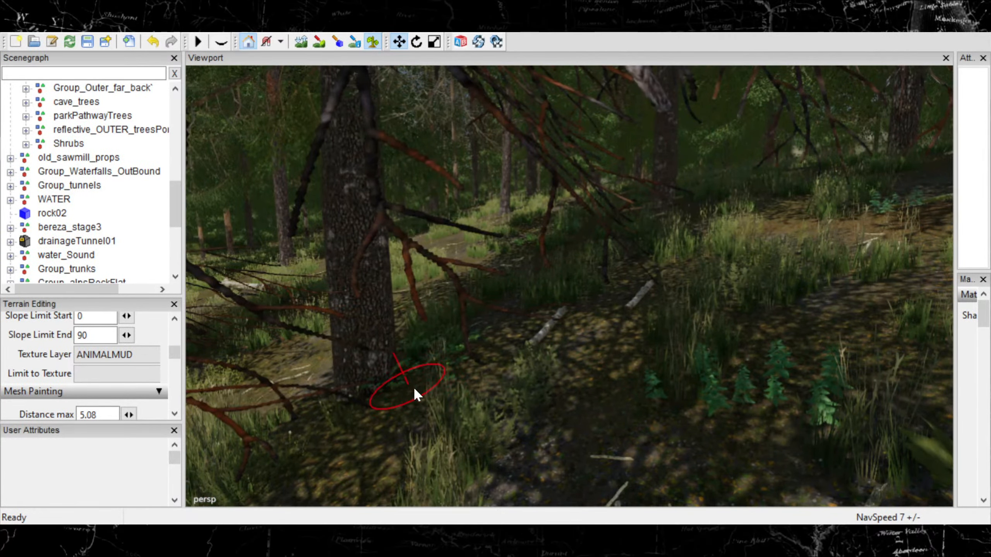
Paint foliage plants on the shaded ground around the thick dark pine beside the small scattered sticks.
{"action": "right_click_drag", "start_coordinate": [530, 396], "coordinate": [509, 404], "text": "alt"}
{"action": "mouse_move", "coordinate": [512, 402]}
{"action": "middle_mouse_down", "text": "alt"}
{"action": "mouse_move", "coordinate": [480, 432]}
{"action": "mouse_move", "coordinate": [488, 450]}
{"action": "mouse_move", "coordinate": [458, 468]}
{"action": "middle_mouse_up", "text": "alt"}
{"action": "mouse_move", "coordinate": [458, 469]}
{"action": "right_mouse_down", "text": "alt"}
{"action": "mouse_move", "coordinate": [421, 464]}
{"action": "mouse_move", "coordinate": [491, 442]}
{"action": "right_mouse_up", "text": "alt"}
{"action": "left_click", "coordinate": [602, 332]}
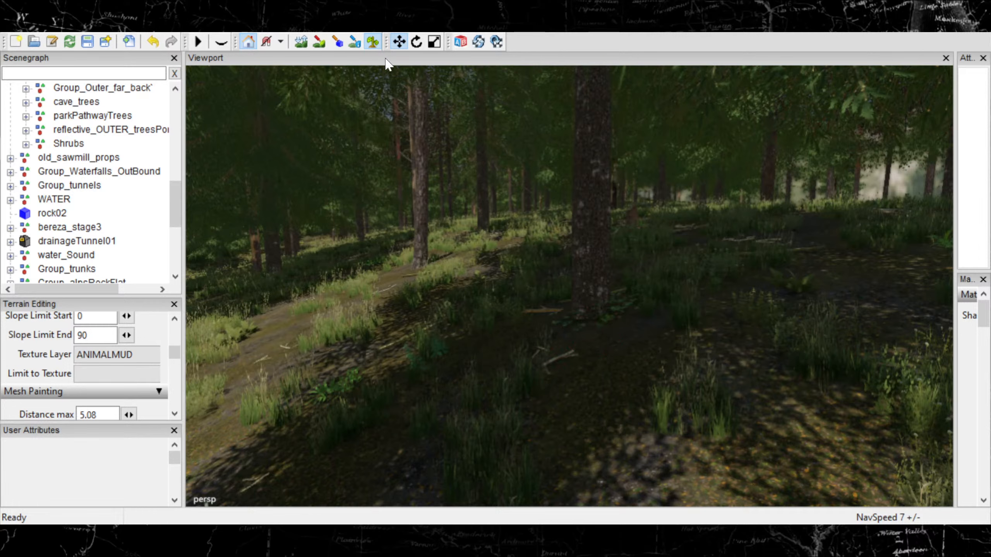
Paint ANIMALMUD ground texture among the plants and sticks around the base of the thick dark pine.
{"action": "left_click", "coordinate": [319, 41]}
{"action": "left_click", "coordinate": [319, 41]}
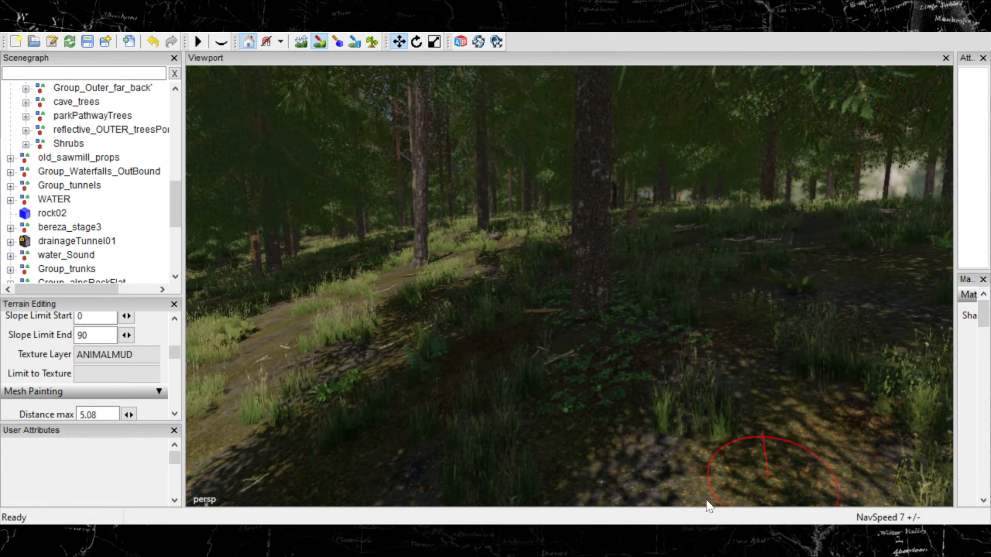
{"action": "middle_click_drag", "start_coordinate": [627, 415], "coordinate": [633, 426], "text": "alt"}
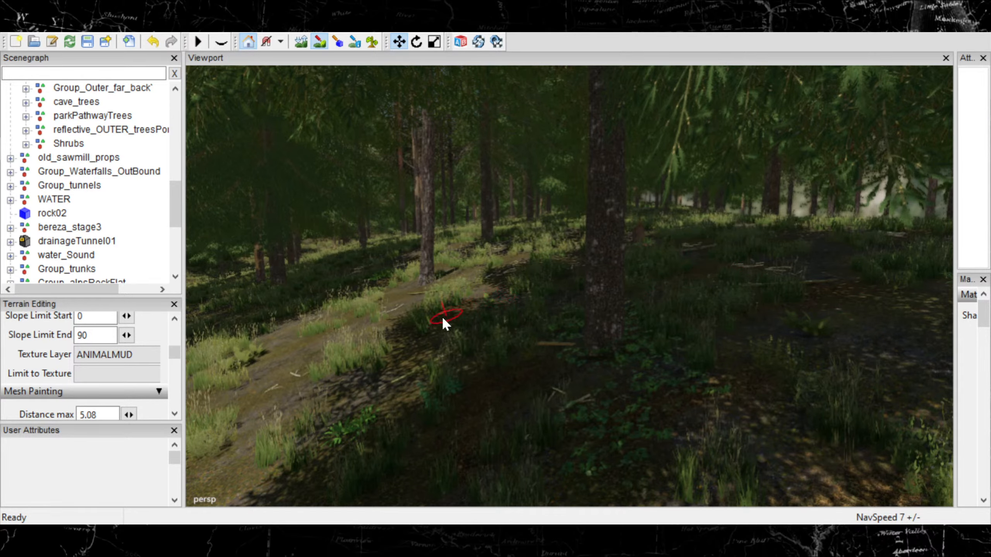
Paint ANIMALMUD ground texture along the bare path past the small sticks and around the neighbouring pines with dead branches.
{"action": "right_click_drag", "start_coordinate": [566, 327], "coordinate": [474, 364], "text": "alt"}
{"action": "right_click_drag", "start_coordinate": [616, 347], "coordinate": [580, 352], "text": "alt"}
{"action": "middle_click_drag", "start_coordinate": [582, 354], "coordinate": [599, 310], "text": "alt"}
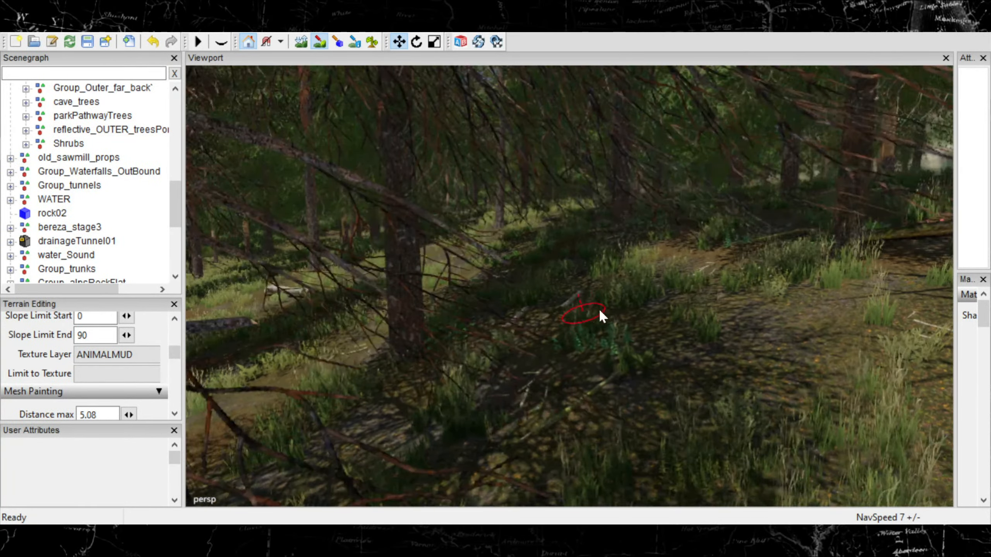
{"action": "right_click_drag", "start_coordinate": [600, 309], "coordinate": [558, 381], "text": "alt"}
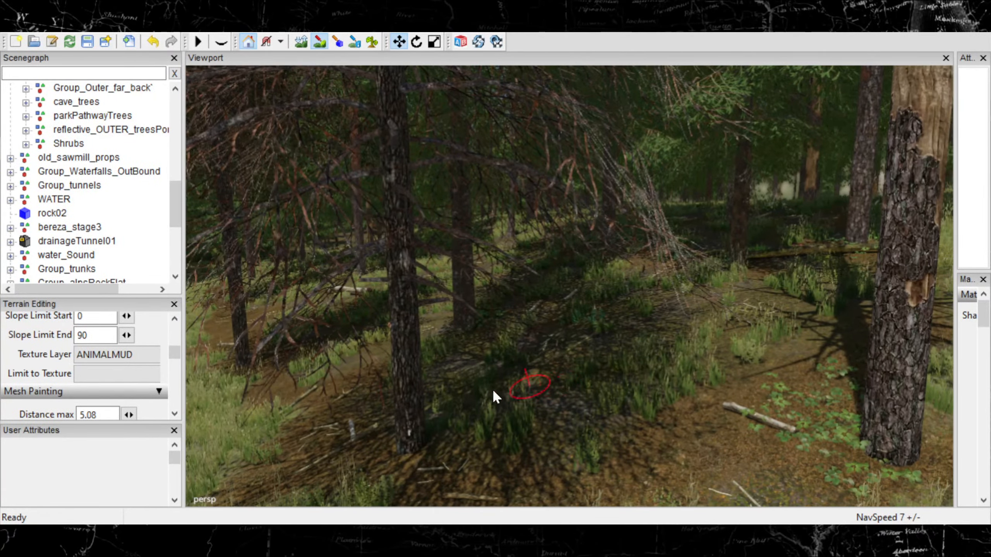
{"action": "mouse_move", "coordinate": [492, 390]}
{"action": "middle_mouse_down", "text": "alt"}
{"action": "mouse_move", "coordinate": [593, 376]}
{"action": "mouse_move", "coordinate": [693, 396]}
{"action": "mouse_move", "coordinate": [477, 369]}
{"action": "mouse_move", "coordinate": [714, 339]}
{"action": "middle_mouse_up", "text": "alt"}
{"action": "left_click_drag", "start_coordinate": [714, 339], "coordinate": [717, 365], "text": "alt"}
{"action": "middle_click_drag", "start_coordinate": [717, 365], "coordinate": [751, 366], "text": "alt"}
{"action": "mouse_move", "coordinate": [751, 366]}
{"action": "left_mouse_down", "text": "alt"}
{"action": "mouse_move", "coordinate": [782, 332]}
{"action": "mouse_move", "coordinate": [782, 344]}
{"action": "left_mouse_up", "text": "alt"}
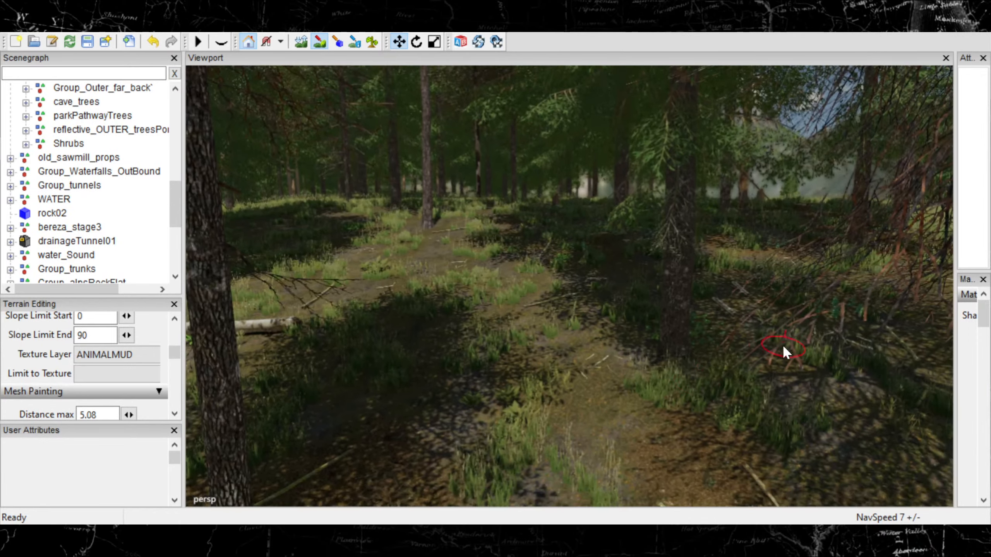
{"action": "right_click_drag", "start_coordinate": [782, 343], "coordinate": [691, 394], "text": "alt"}
{"action": "left_click_drag", "start_coordinate": [691, 393], "coordinate": [739, 391], "text": "alt"}
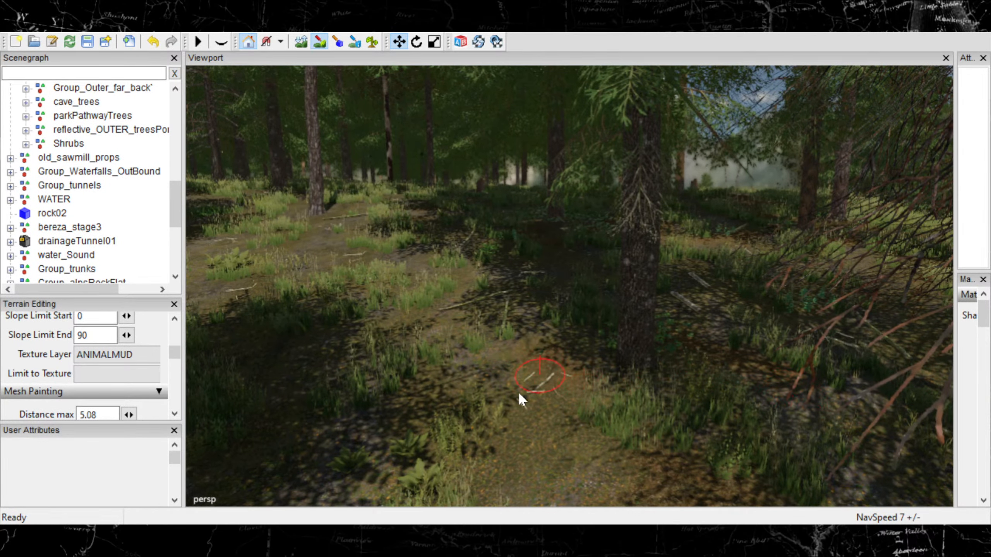
{"action": "mouse_move", "coordinate": [531, 469]}
{"action": "left_mouse_down"}
{"action": "mouse_move", "coordinate": [531, 515]}
{"action": "mouse_move", "coordinate": [564, 473]}
{"action": "left_mouse_up"}
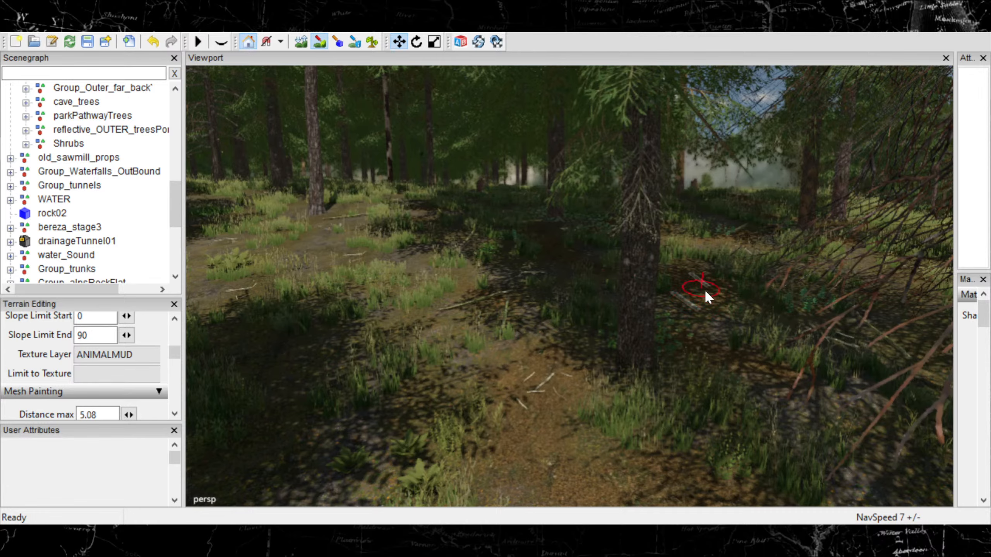
{"action": "mouse_move", "coordinate": [773, 325]}
{"action": "right_mouse_down", "text": "alt"}
{"action": "mouse_move", "coordinate": [672, 347]}
{"action": "mouse_move", "coordinate": [690, 340]}
{"action": "right_mouse_up", "text": "alt"}
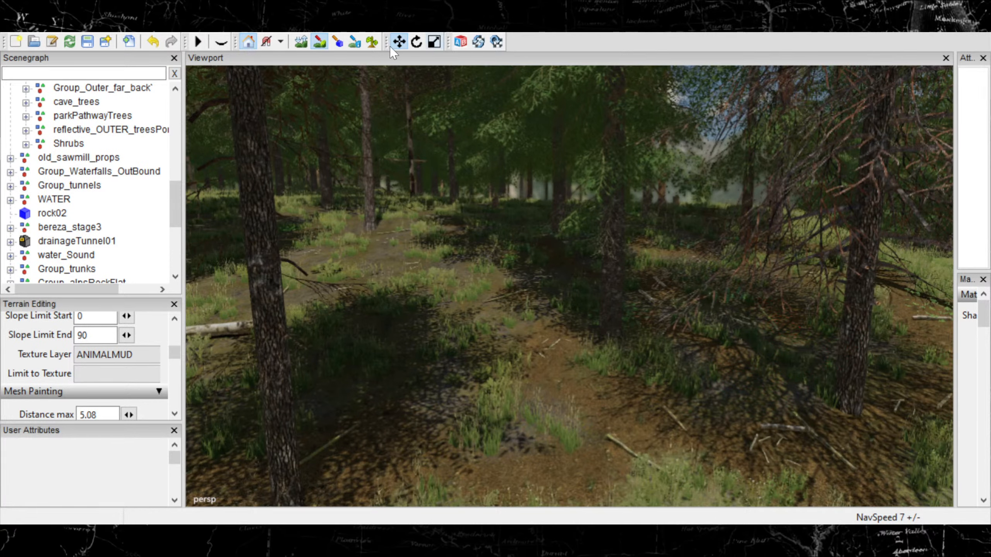
Paint foliage plants beside the base of the slender pine standing at the grassy edge of the clearing.
{"action": "right_click_drag", "start_coordinate": [488, 293], "coordinate": [547, 380], "text": "alt"}
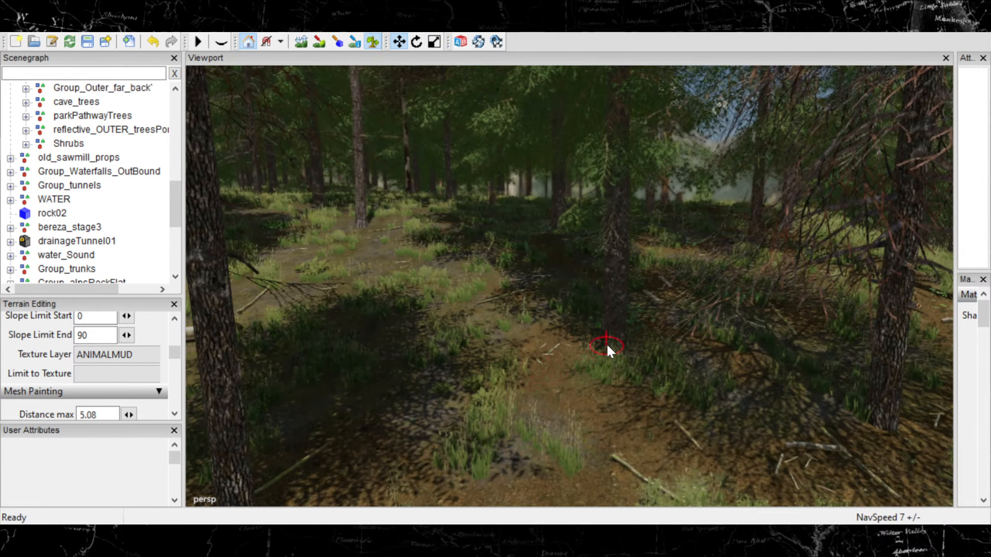
{"action": "mouse_move", "coordinate": [668, 384]}
{"action": "middle_mouse_down", "text": "alt"}
{"action": "mouse_move", "coordinate": [677, 355]}
{"action": "mouse_move", "coordinate": [739, 352]}
{"action": "middle_mouse_up", "text": "alt"}
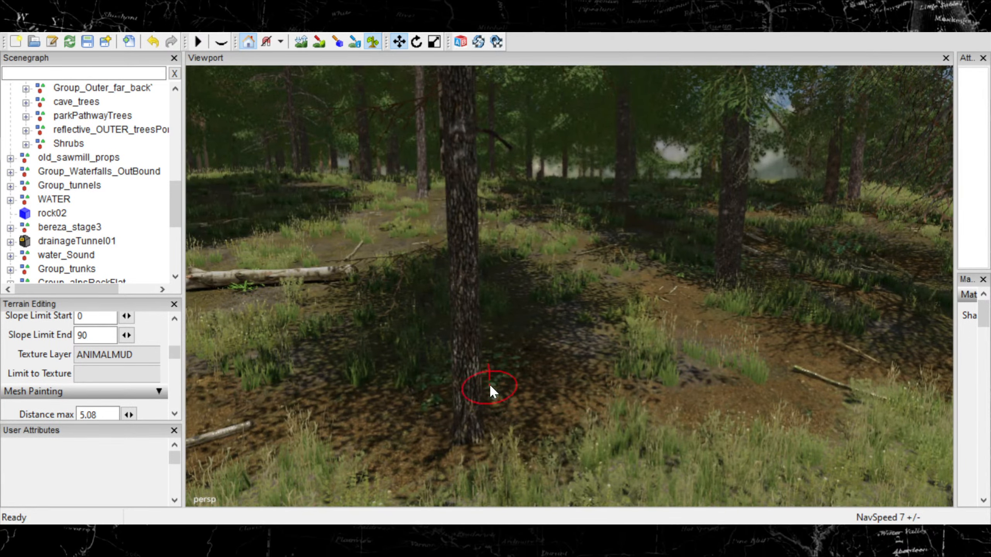
{"action": "mouse_move", "coordinate": [493, 383]}
{"action": "left_mouse_down"}
{"action": "mouse_move", "coordinate": [524, 397]}
{"action": "mouse_move", "coordinate": [524, 386]}
{"action": "left_mouse_up"}
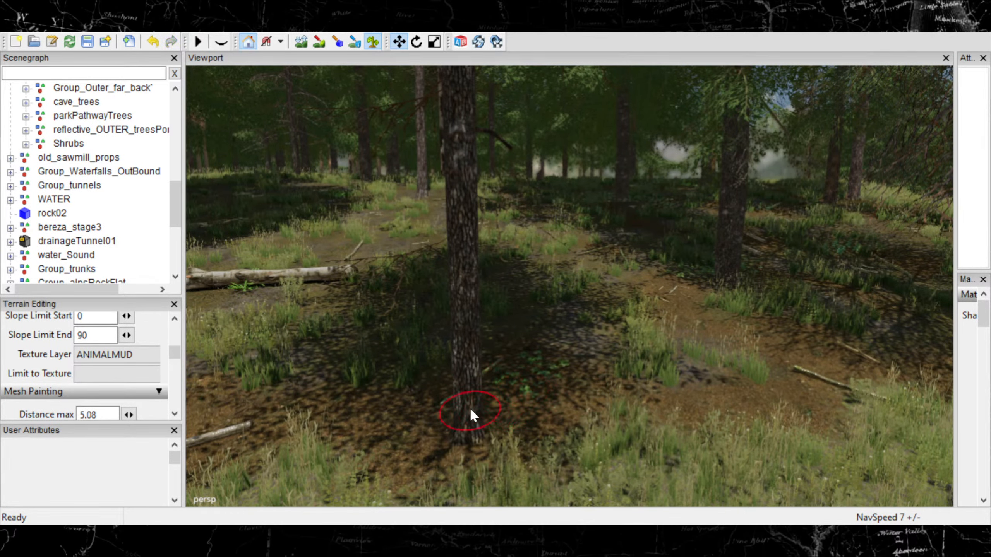
Paint foliage plants around the cut end and front side of the fallen birch log, undoing the misplaced patch.
{"action": "mouse_move", "coordinate": [514, 457]}
{"action": "middle_mouse_down", "text": "alt"}
{"action": "mouse_move", "coordinate": [608, 430]}
{"action": "mouse_move", "coordinate": [701, 450]}
{"action": "mouse_move", "coordinate": [703, 461]}
{"action": "middle_mouse_up", "text": "alt"}
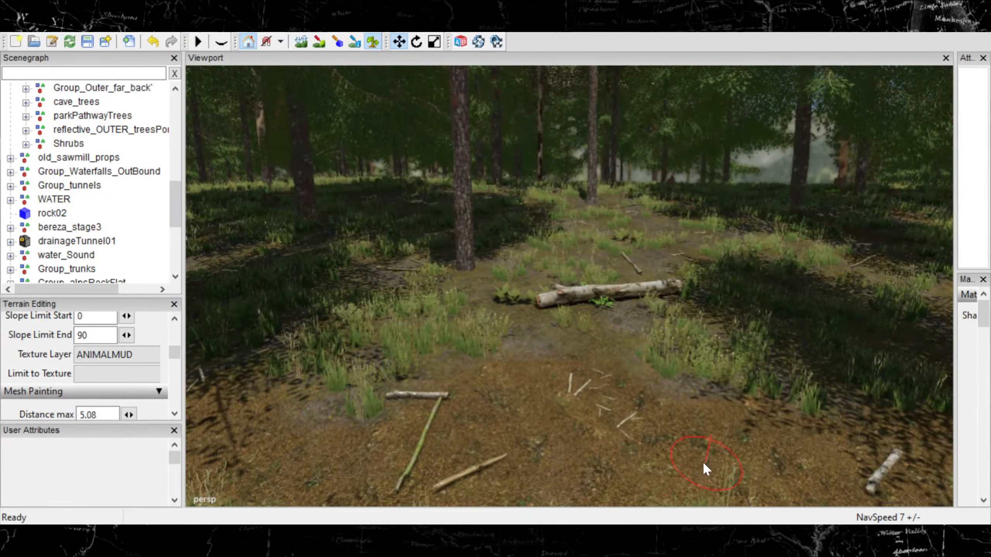
{"action": "scroll", "coordinate": [703, 462], "scroll_direction": "up", "scroll_amount": 3}
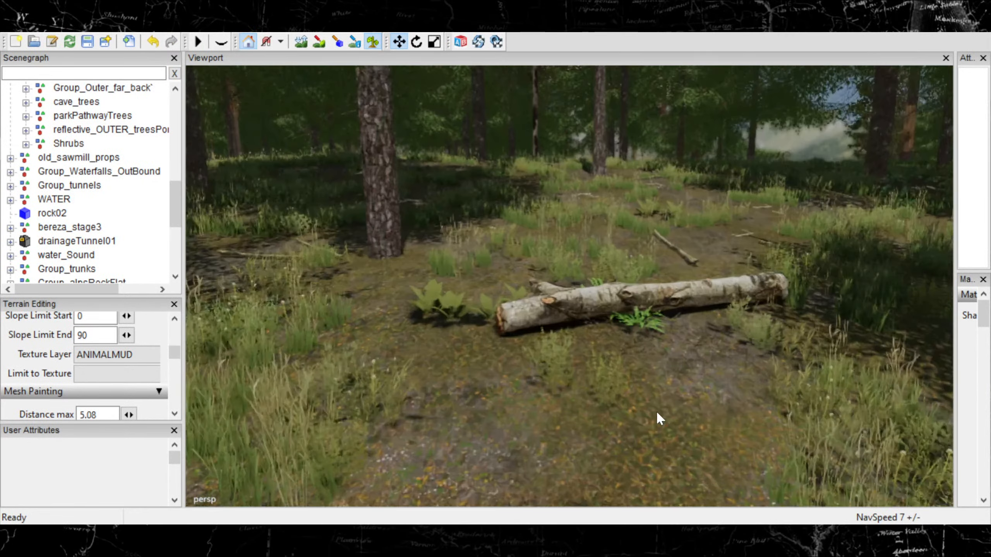
{"action": "left_click", "coordinate": [477, 343]}
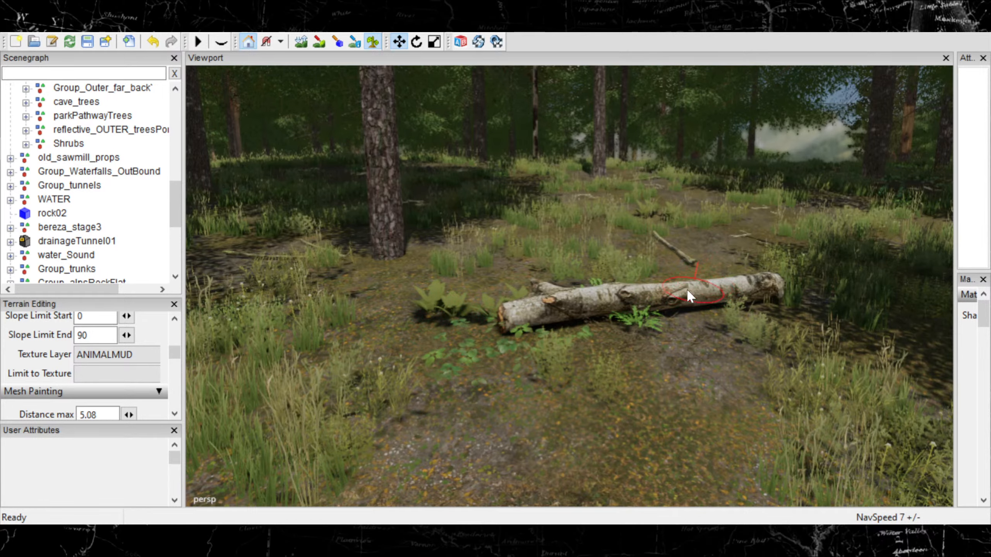
{"action": "key", "text": "ctrl+z"}
{"action": "key", "text": "ctrl+z"}
{"action": "middle_click_drag", "start_coordinate": [706, 331], "coordinate": [713, 351], "text": "alt"}
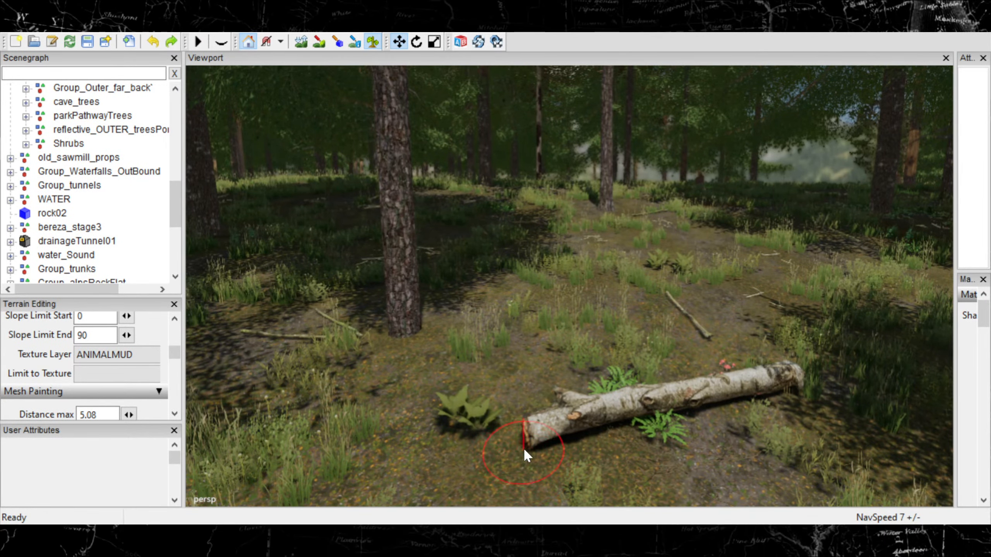
{"action": "left_click_drag", "start_coordinate": [527, 451], "coordinate": [549, 446]}
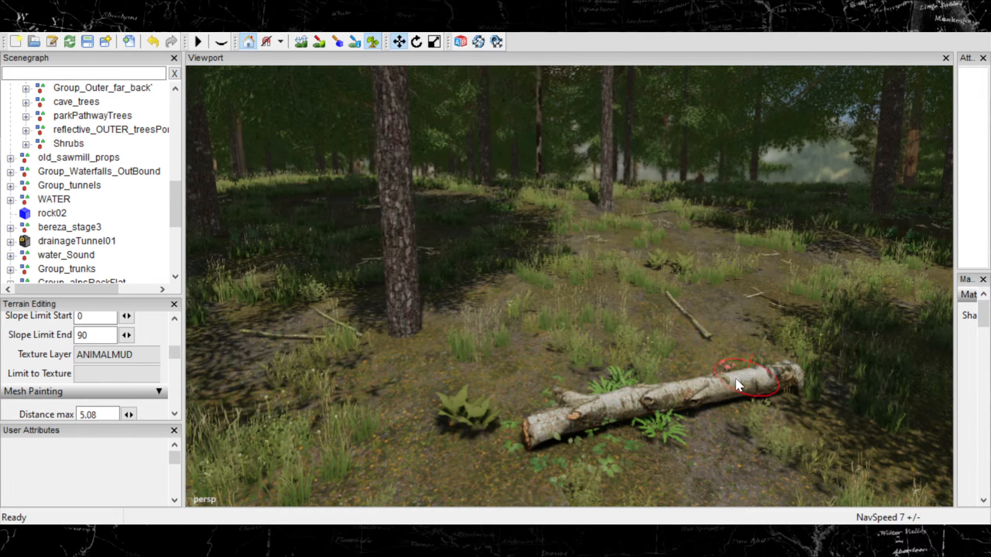
Paint foliage plants at the base of the half-stripped pine behind the small log at the dirt edge.
{"action": "right_click_drag", "start_coordinate": [657, 404], "coordinate": [553, 423], "text": "alt"}
{"action": "mouse_move", "coordinate": [553, 422]}
{"action": "middle_mouse_down", "text": "alt"}
{"action": "mouse_move", "coordinate": [568, 393]}
{"action": "mouse_move", "coordinate": [598, 377]}
{"action": "mouse_move", "coordinate": [688, 370]}
{"action": "middle_mouse_up", "text": "alt"}
{"action": "scroll", "coordinate": [569, 394], "scroll_direction": "down", "scroll_amount": 3, "text": "alt"}
{"action": "right_click_drag", "start_coordinate": [477, 407], "coordinate": [533, 396], "text": "alt"}
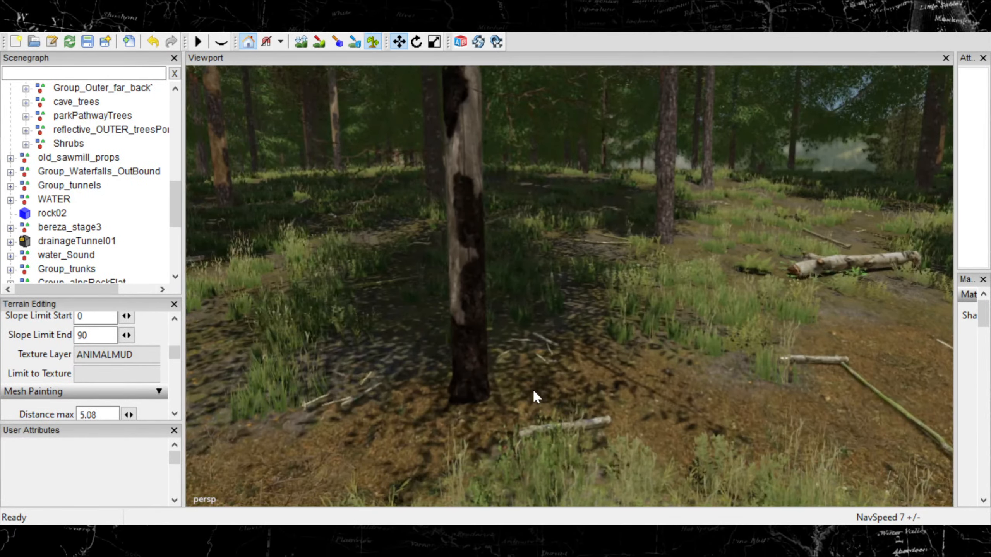
{"action": "left_click", "coordinate": [480, 395]}
Paint a small patch of foliage plants around the base of the pine behind the fallen birch log.
{"action": "middle_click_drag", "start_coordinate": [643, 363], "coordinate": [578, 433], "text": "alt"}
{"action": "right_click_drag", "start_coordinate": [463, 429], "coordinate": [526, 393], "text": "alt"}
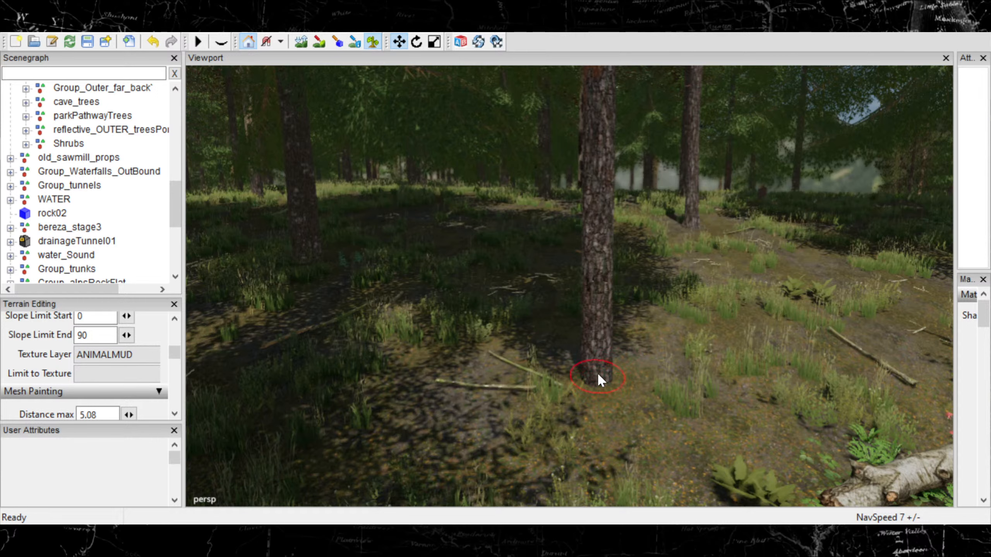
{"action": "left_click", "coordinate": [604, 372]}
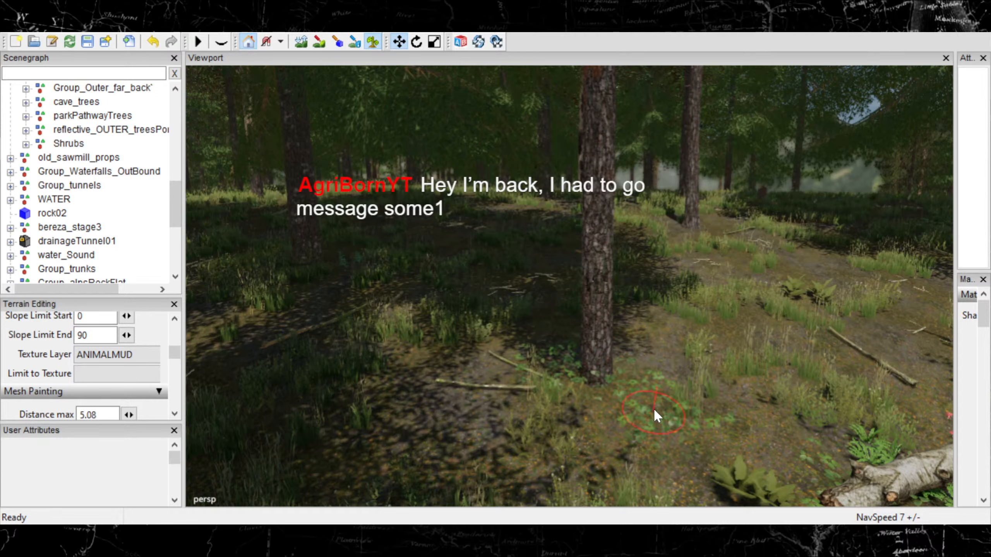
{"action": "key", "text": "ctrl+z"}
{"action": "left_click", "coordinate": [623, 390]}
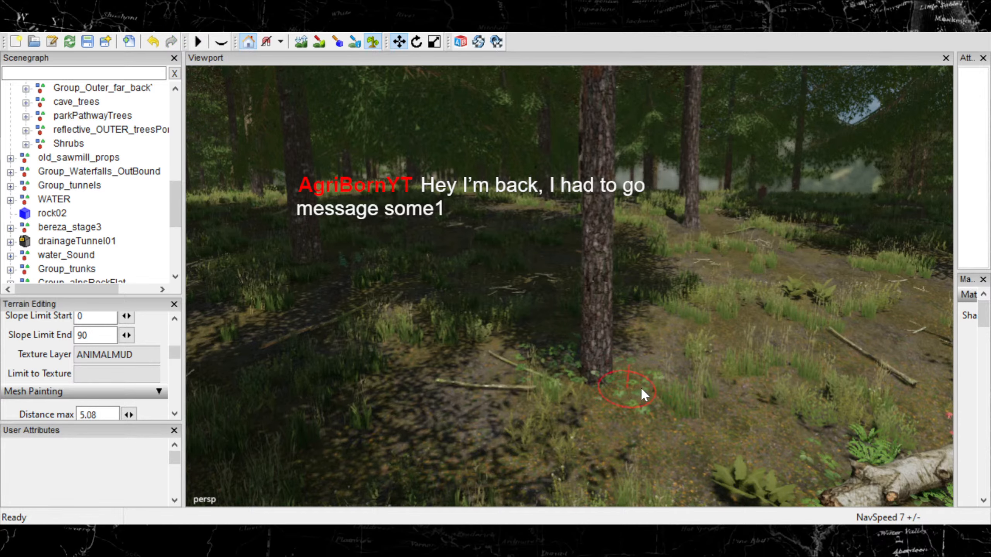
Paint ANIMALMUD ground texture around the fallen birch log, the pine behind it and the nearby path.
{"action": "right_click_drag", "start_coordinate": [636, 383], "coordinate": [612, 382], "text": "alt"}
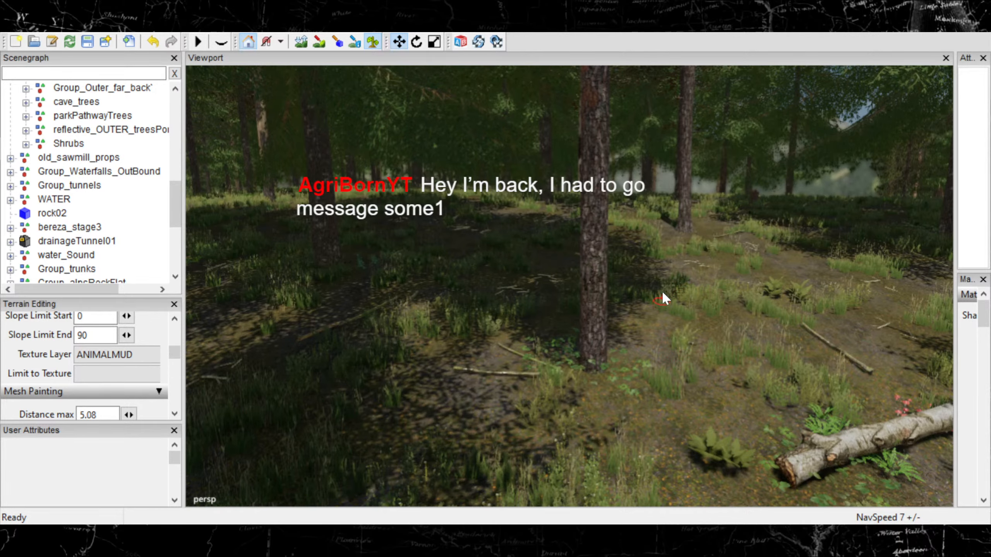
{"action": "mouse_move", "coordinate": [635, 332]}
{"action": "middle_mouse_down", "text": "alt"}
{"action": "mouse_move", "coordinate": [600, 317]}
{"action": "mouse_move", "coordinate": [615, 321]}
{"action": "middle_mouse_up", "text": "alt"}
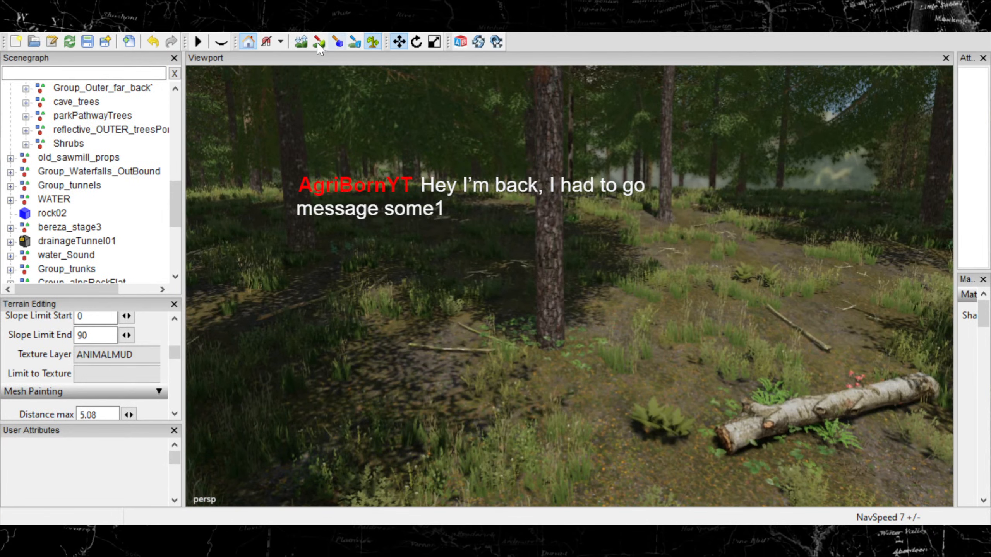
{"action": "left_click", "coordinate": [319, 42]}
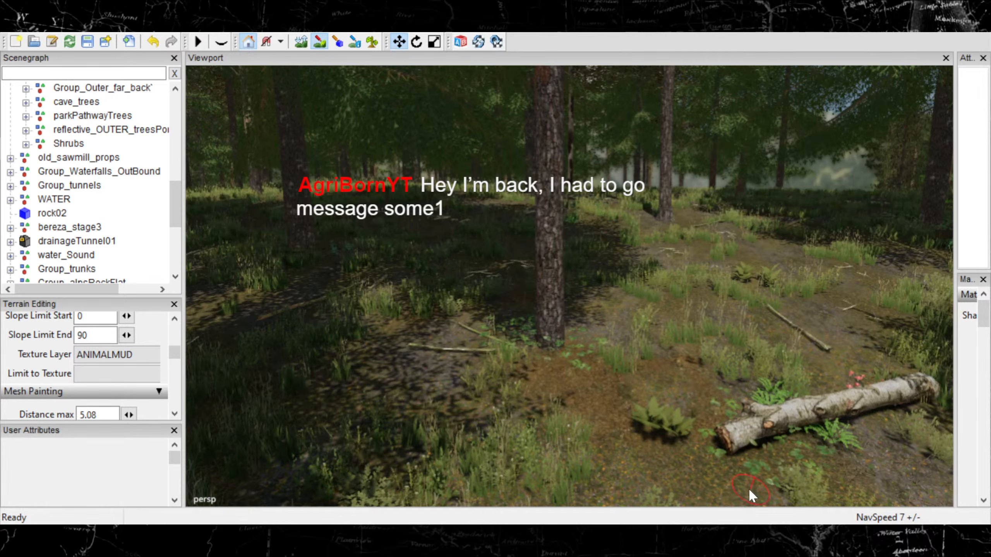
{"action": "scroll", "coordinate": [704, 430], "scroll_direction": "down", "scroll_amount": 5}
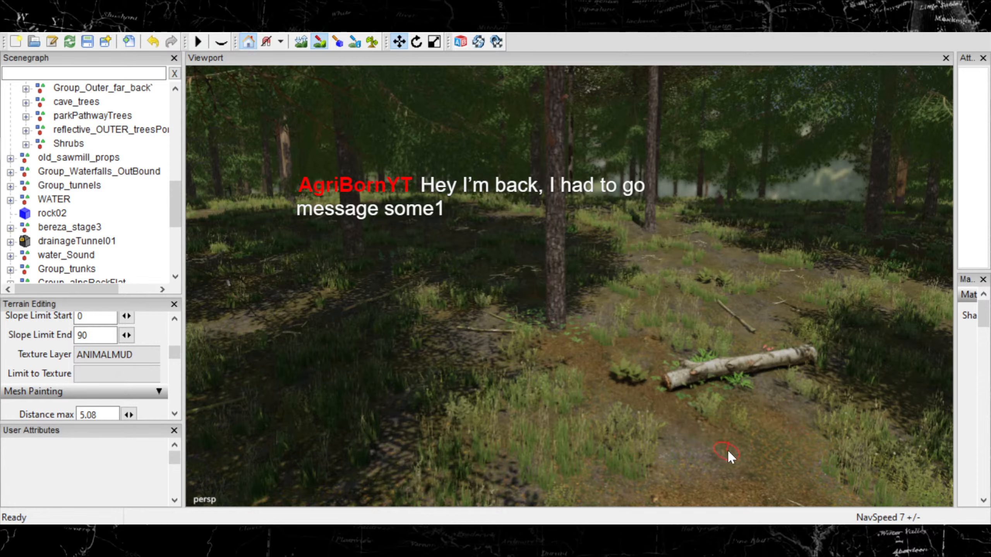
{"action": "scroll", "coordinate": [762, 421], "scroll_direction": "up", "scroll_amount": 5}
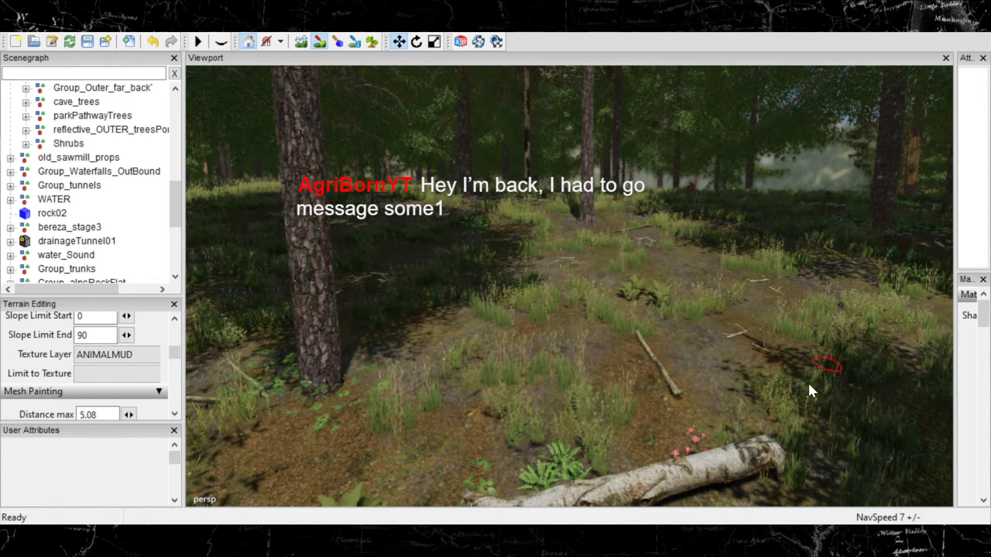
{"action": "scroll", "coordinate": [642, 419], "scroll_direction": "down", "scroll_amount": 3}
{"action": "scroll", "coordinate": [647, 416], "scroll_direction": "up", "scroll_amount": 3}
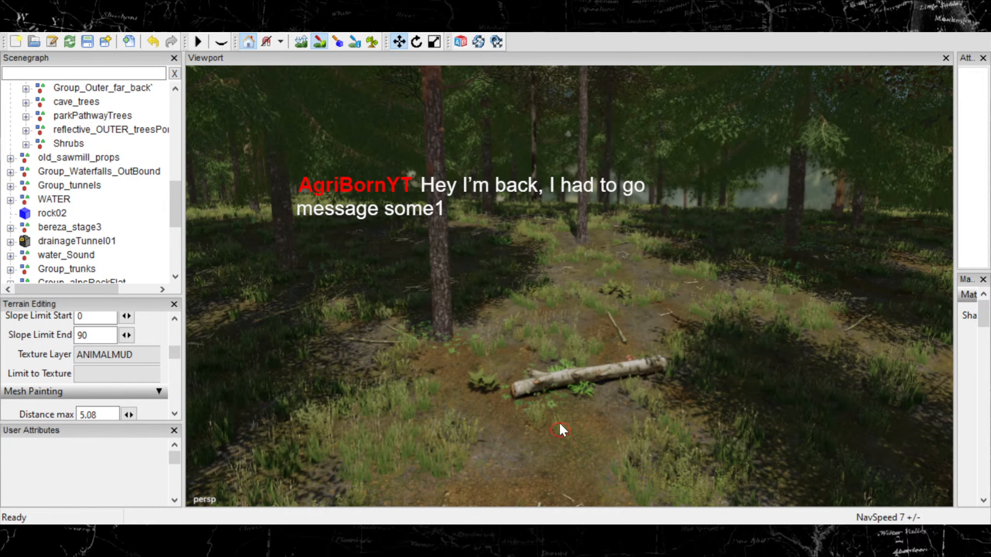
{"action": "middle_click_drag", "start_coordinate": [560, 422], "coordinate": [609, 394], "text": "alt"}
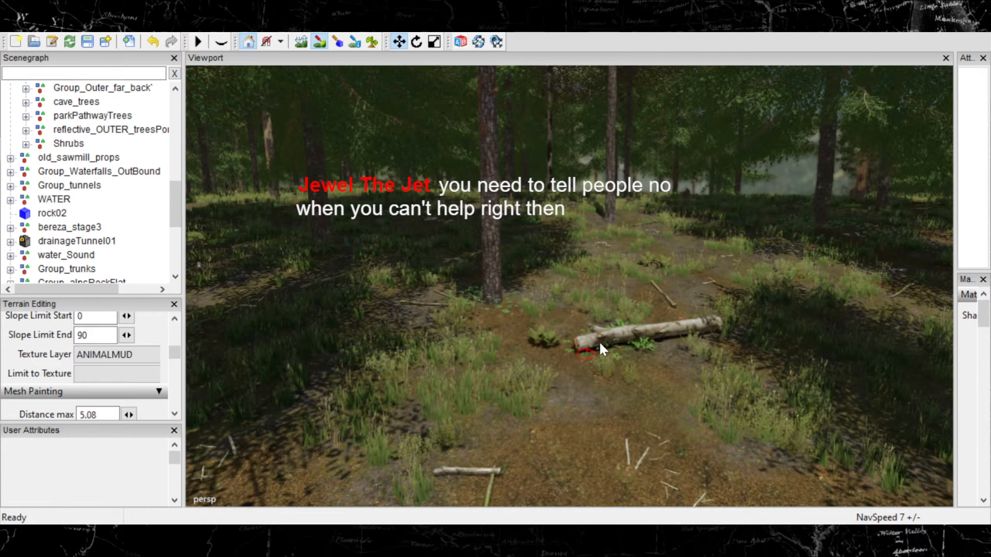
Paint ANIMALMUD ground texture in the grass around the pine beside the thin green stick.
{"action": "middle_click_drag", "start_coordinate": [495, 319], "coordinate": [726, 268], "text": "alt"}
{"action": "mouse_move", "coordinate": [484, 250]}
{"action": "middle_mouse_down", "text": "alt"}
{"action": "mouse_move", "coordinate": [542, 245]}
{"action": "mouse_move", "coordinate": [592, 267]}
{"action": "middle_mouse_up", "text": "alt"}
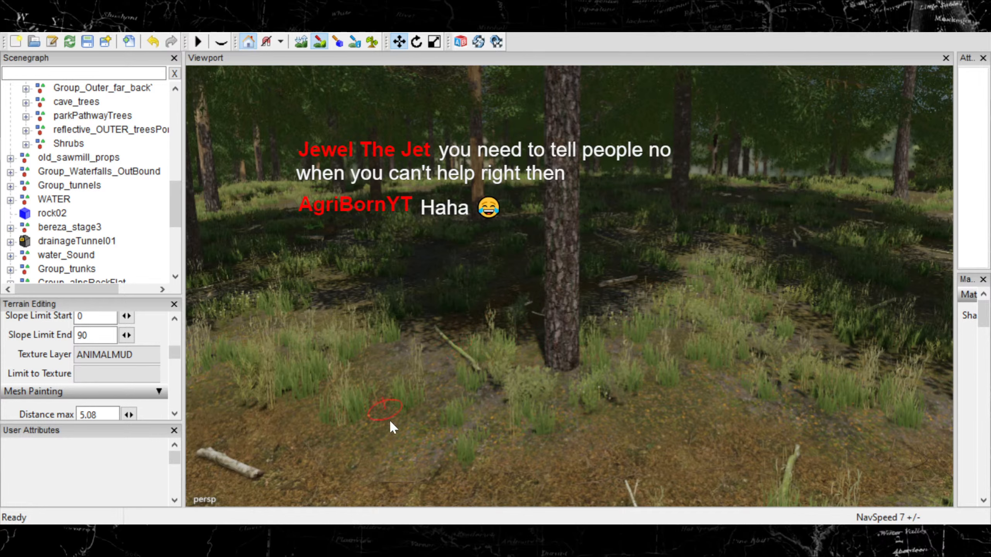
{"action": "mouse_move", "coordinate": [557, 373]}
{"action": "middle_mouse_down", "text": "alt"}
{"action": "mouse_move", "coordinate": [557, 405]}
{"action": "mouse_move", "coordinate": [588, 403]}
{"action": "middle_mouse_up", "text": "alt"}
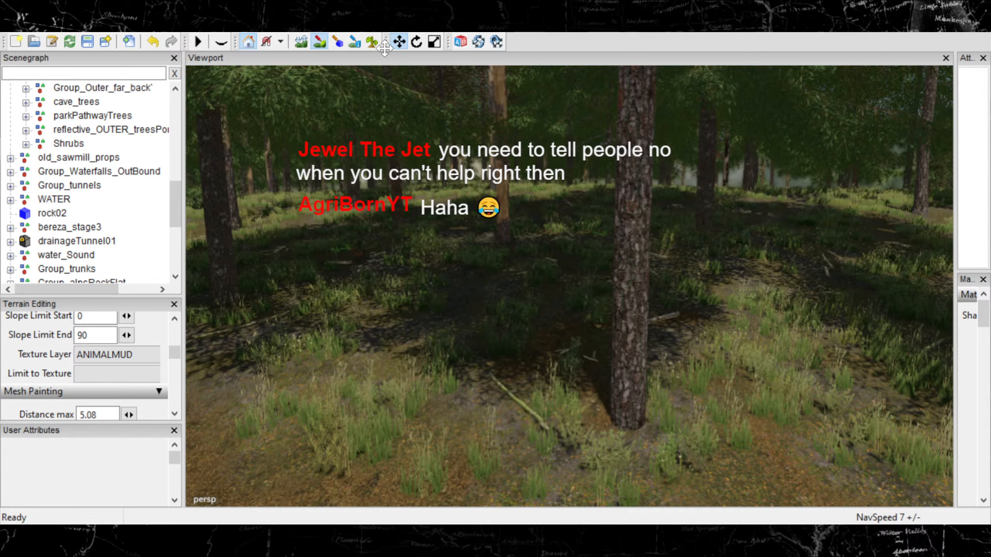
Paint foliage plants at the base of the pine beside the thin green stick.
{"action": "left_click", "coordinate": [374, 42]}
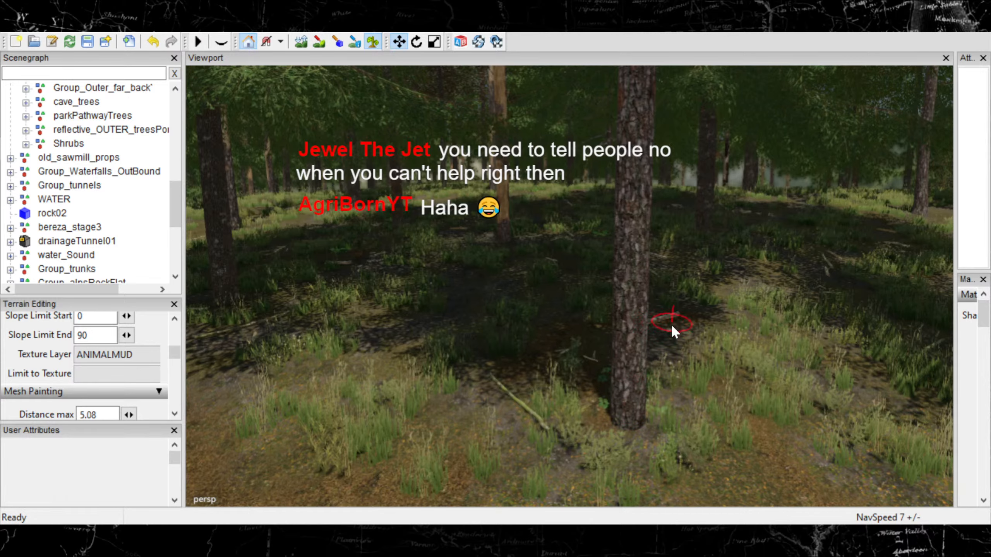
{"action": "middle_click_drag", "start_coordinate": [671, 323], "coordinate": [616, 362], "text": "alt"}
{"action": "scroll", "coordinate": [609, 381], "scroll_direction": "up", "scroll_amount": 4}
{"action": "middle_click_drag", "start_coordinate": [603, 402], "coordinate": [623, 399], "text": "alt"}
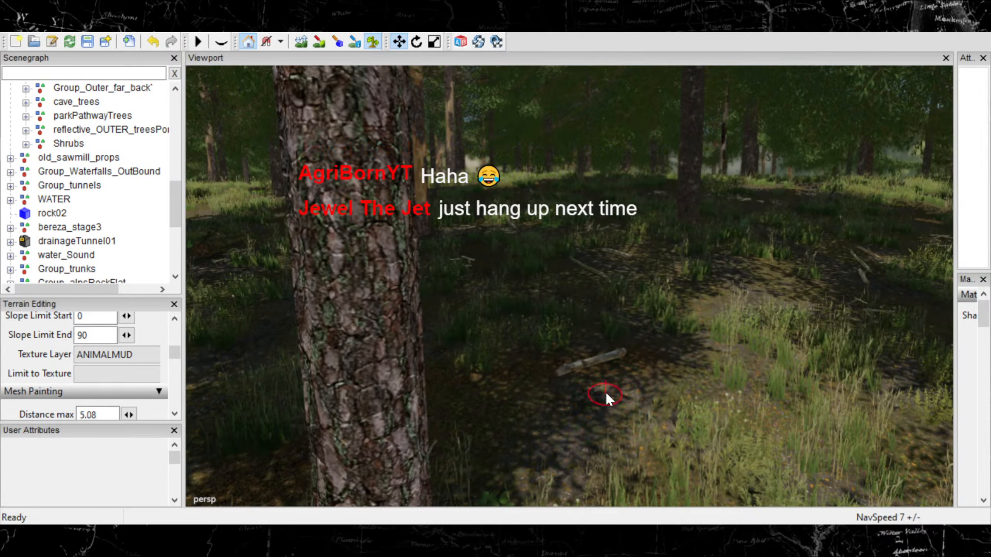
{"action": "left_click", "coordinate": [589, 377]}
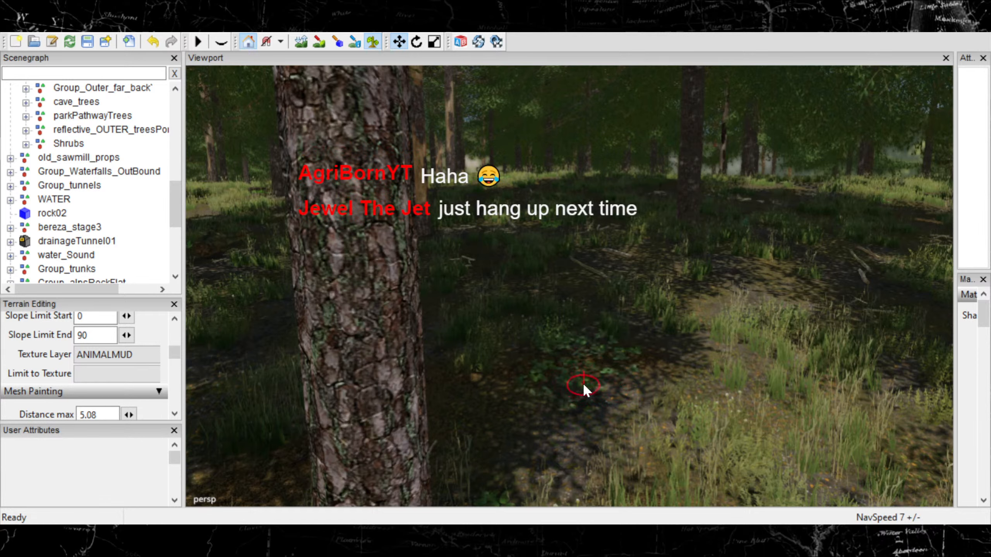
{"action": "key", "text": "ctrl+z"}
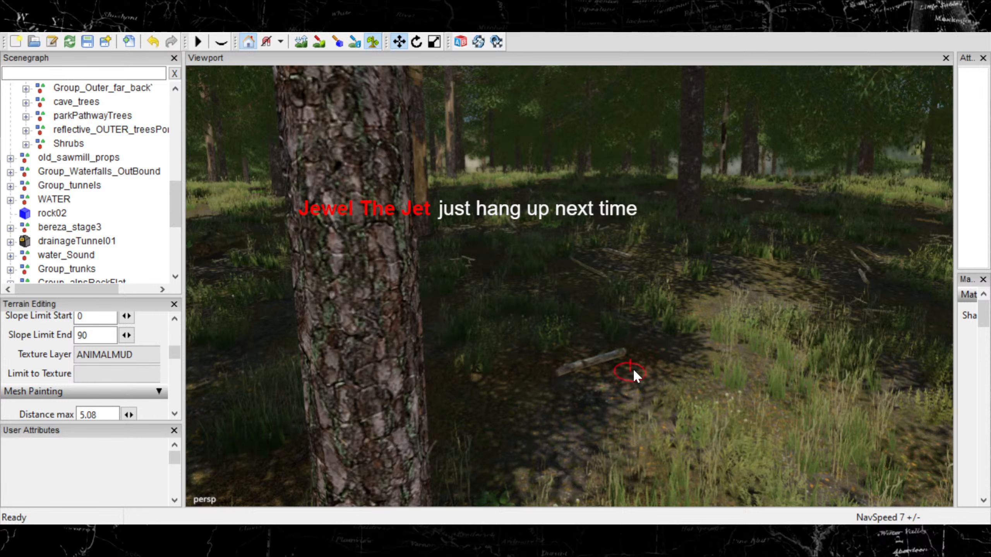
{"action": "left_click", "coordinate": [605, 383]}
{"action": "key", "text": "ctrl+z"}
{"action": "key", "text": "ctrl+z"}
Paint a small patch of foliage plants beside the short fallen log behind the pine.
{"action": "left_click", "coordinate": [606, 343]}
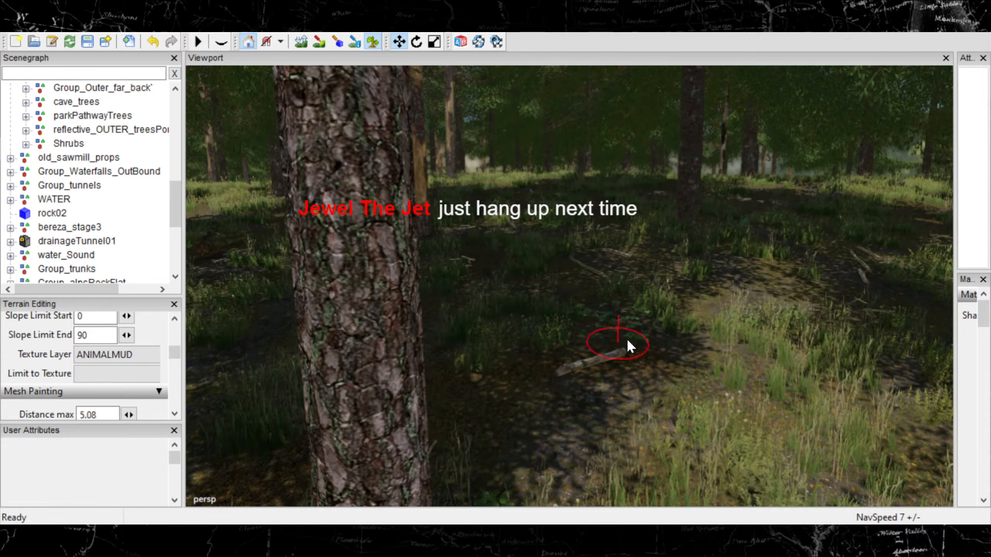
{"action": "scroll", "coordinate": [621, 341], "scroll_direction": "down", "scroll_amount": 2}
{"action": "scroll", "coordinate": [620, 341], "scroll_direction": "down", "scroll_amount": 1}
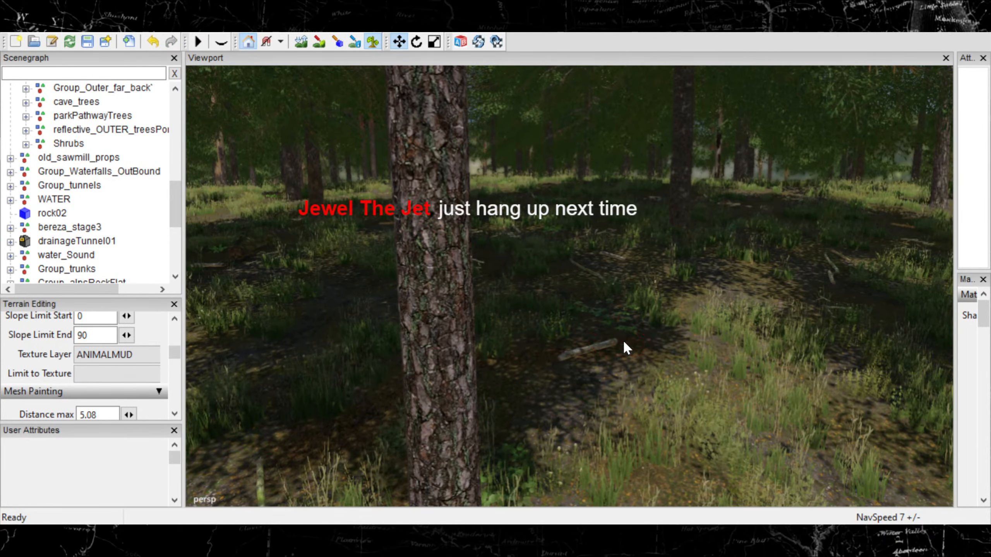
{"action": "middle_click_drag", "start_coordinate": [623, 341], "coordinate": [682, 327], "text": "alt"}
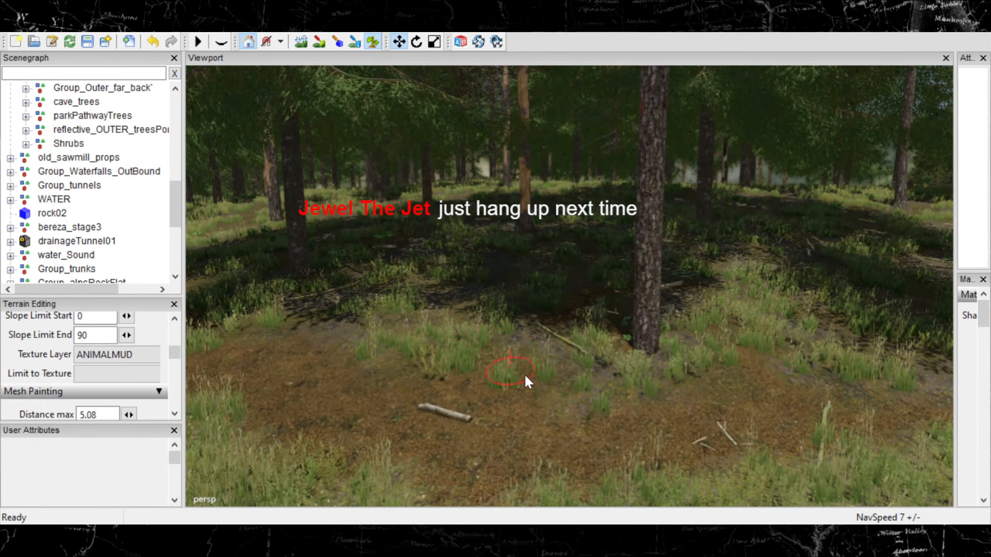
Paint ANIMALMUD ground texture across the shaded forest floor around the pines, scattered sticks and the partly stripped pine.
{"action": "scroll", "coordinate": [533, 386], "scroll_direction": "up", "scroll_amount": 3}
{"action": "left_click", "coordinate": [319, 41]}
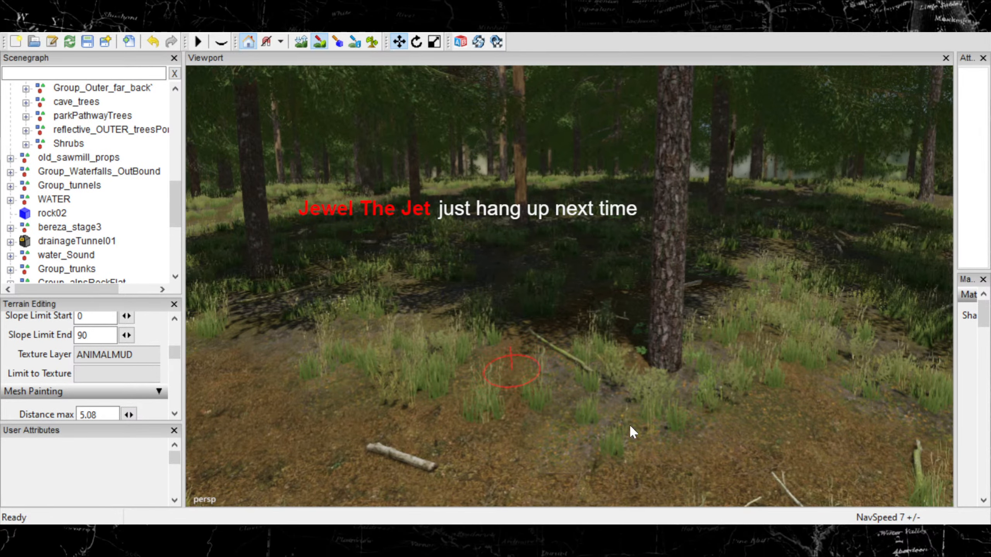
{"action": "left_click_drag", "start_coordinate": [631, 411], "coordinate": [599, 411], "text": "alt"}
{"action": "scroll", "coordinate": [528, 412], "scroll_direction": "up", "scroll_amount": 3}
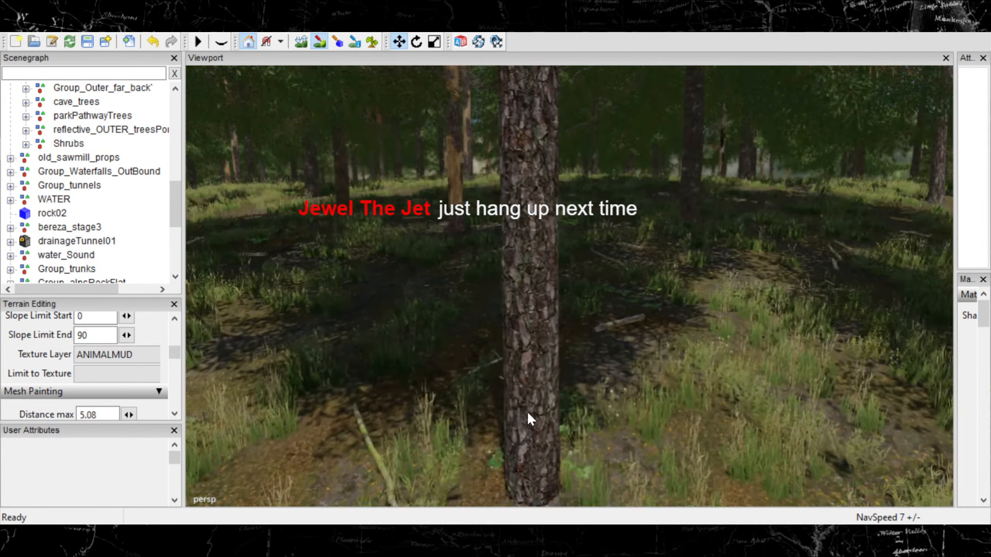
{"action": "left_click_drag", "start_coordinate": [528, 413], "coordinate": [548, 399], "text": "alt"}
{"action": "scroll", "coordinate": [576, 373], "scroll_direction": "down", "scroll_amount": 5}
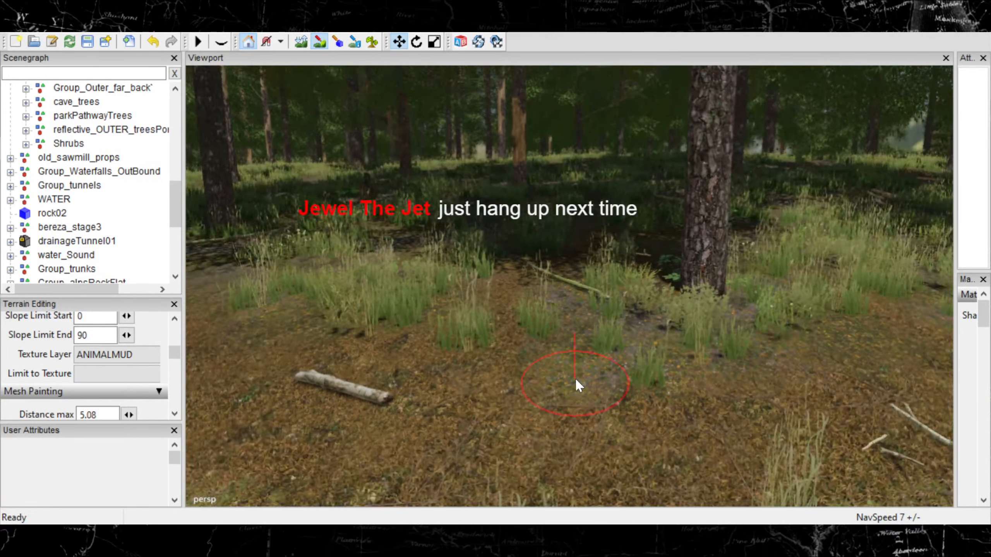
{"action": "left_click_drag", "start_coordinate": [710, 322], "coordinate": [590, 408], "text": "alt"}
{"action": "scroll", "coordinate": [472, 388], "scroll_direction": "up", "scroll_amount": 4}
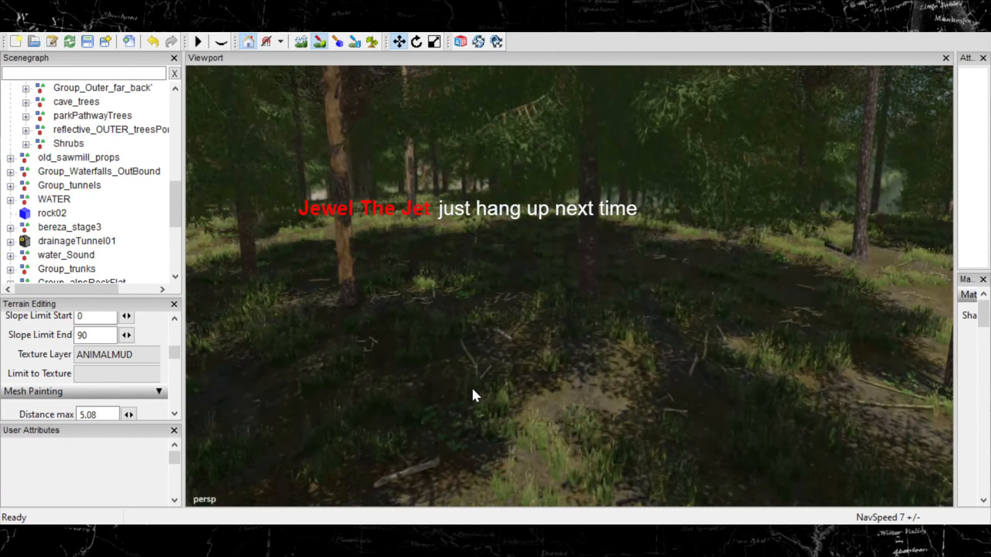
{"action": "left_click_drag", "start_coordinate": [472, 389], "coordinate": [543, 359], "text": "alt"}
{"action": "scroll", "coordinate": [542, 359], "scroll_direction": "up", "scroll_amount": 3}
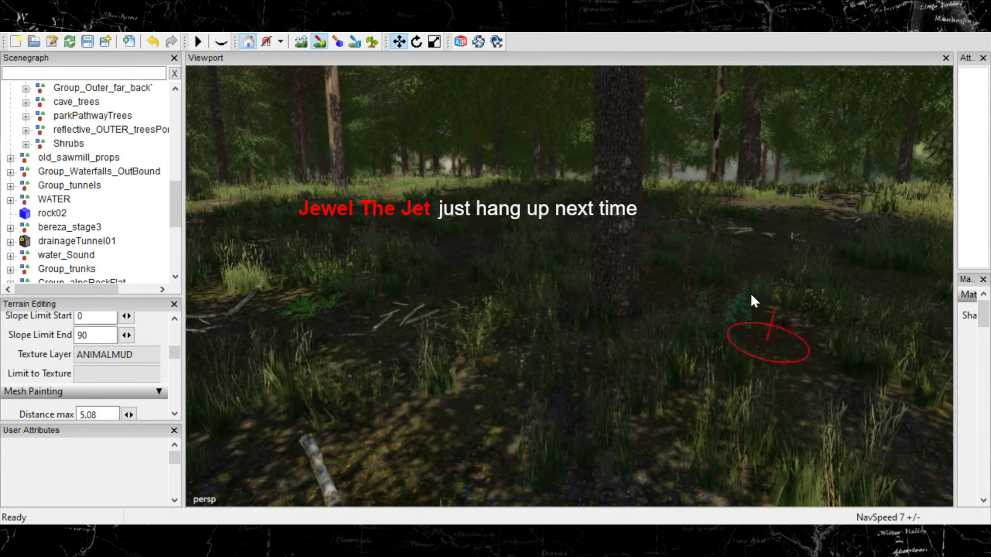
{"action": "scroll", "coordinate": [586, 364], "scroll_direction": "up", "scroll_amount": 3}
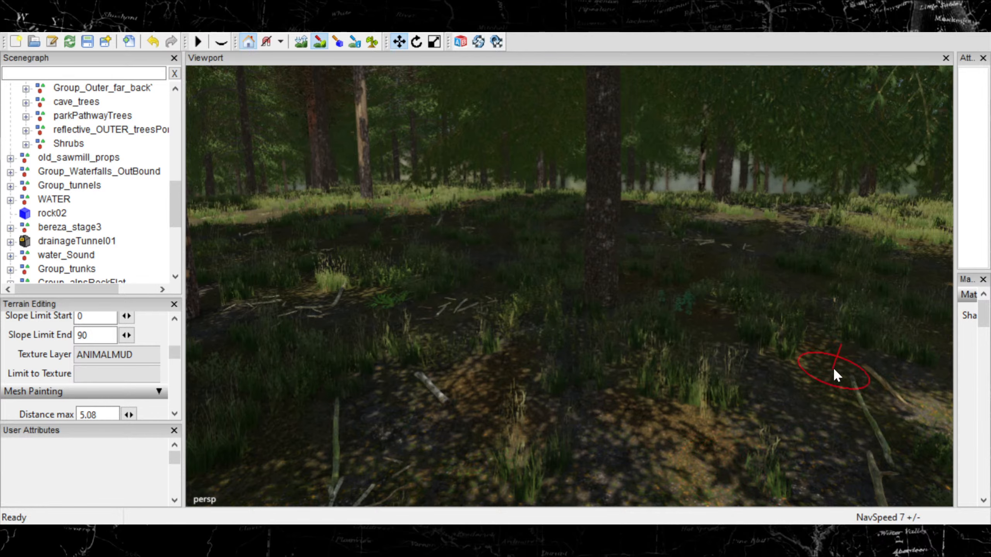
{"action": "scroll", "coordinate": [620, 337], "scroll_direction": "up", "scroll_amount": 3}
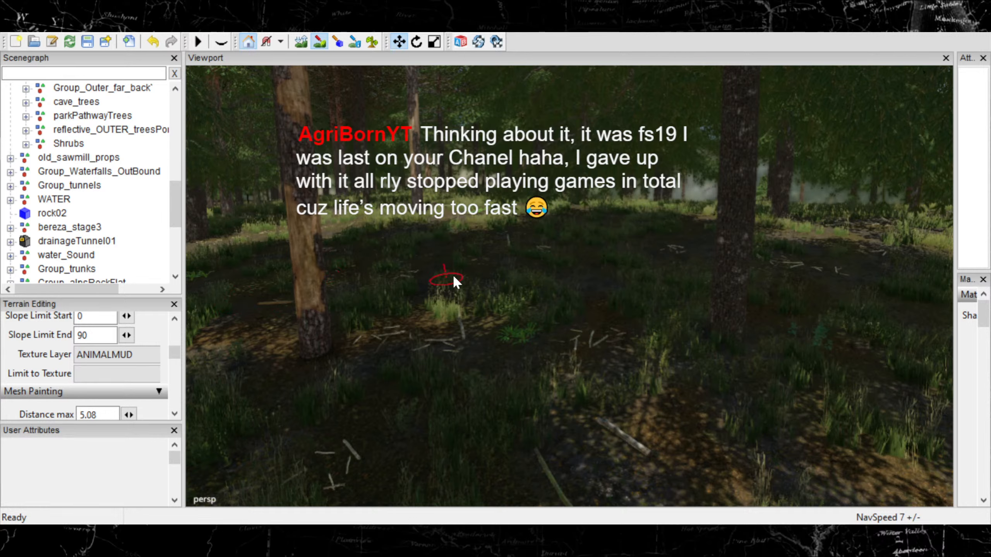
Paint foliage plants at the base of the partly stripped pine and the pine beside the crooked stick in the clearing.
{"action": "left_click", "coordinate": [376, 43]}
{"action": "left_click", "coordinate": [302, 366]}
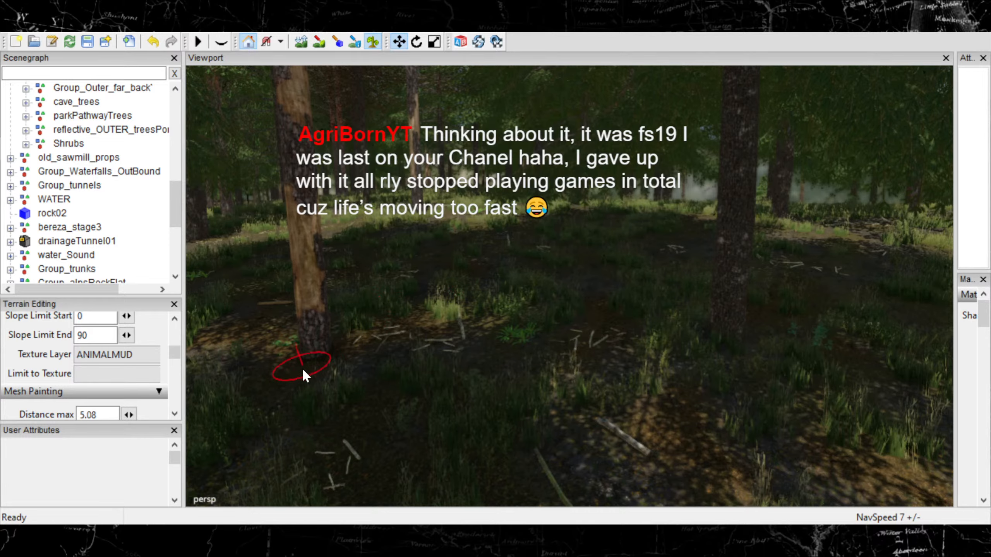
{"action": "left_click_drag", "start_coordinate": [747, 330], "coordinate": [704, 335], "text": "alt"}
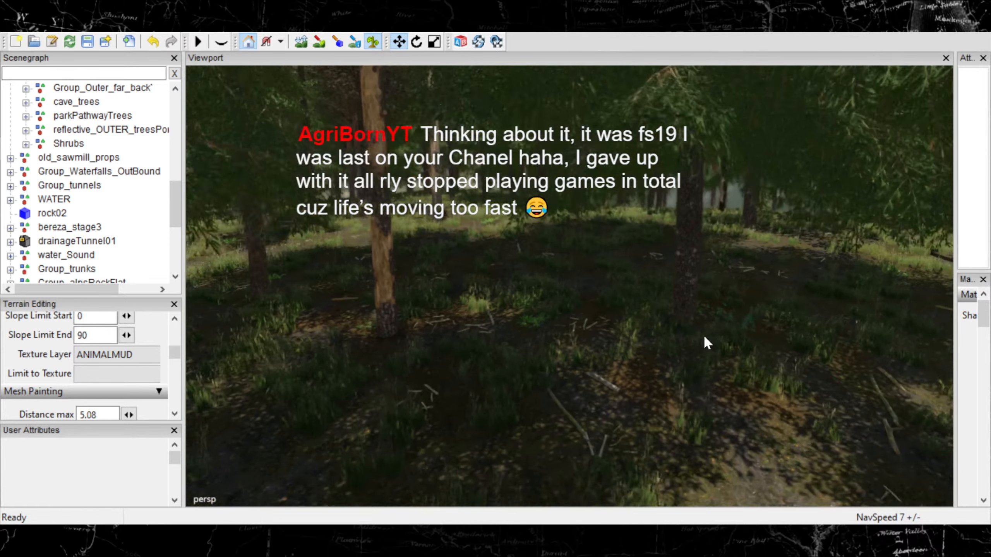
{"action": "mouse_move", "coordinate": [823, 384]}
{"action": "left_mouse_down", "text": "alt"}
{"action": "mouse_move", "coordinate": [686, 332]}
{"action": "mouse_move", "coordinate": [599, 363]}
{"action": "mouse_move", "coordinate": [507, 422]}
{"action": "left_mouse_up", "text": "alt"}
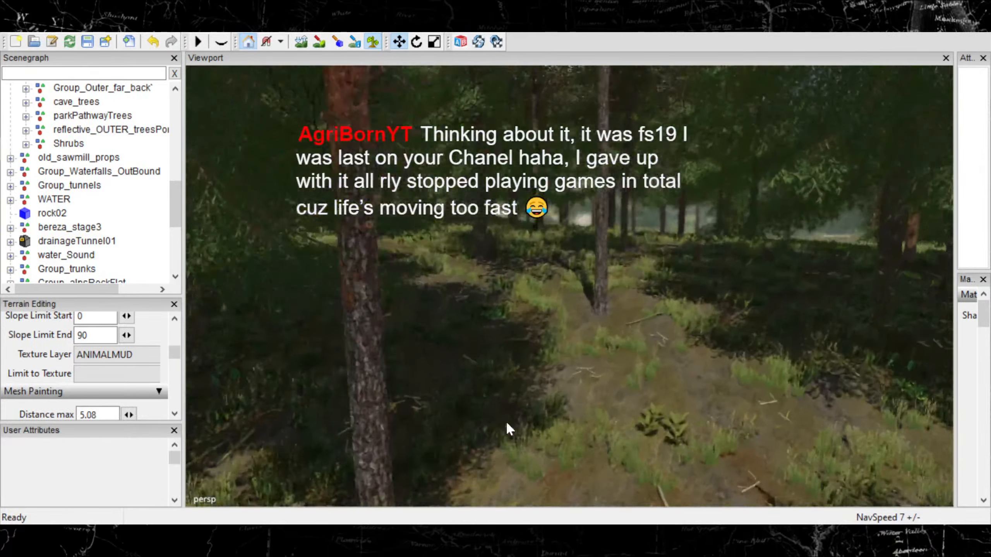
{"action": "mouse_move", "coordinate": [691, 412]}
{"action": "left_mouse_down", "text": "alt"}
{"action": "mouse_move", "coordinate": [531, 395]}
{"action": "mouse_move", "coordinate": [628, 369]}
{"action": "left_mouse_up", "text": "alt"}
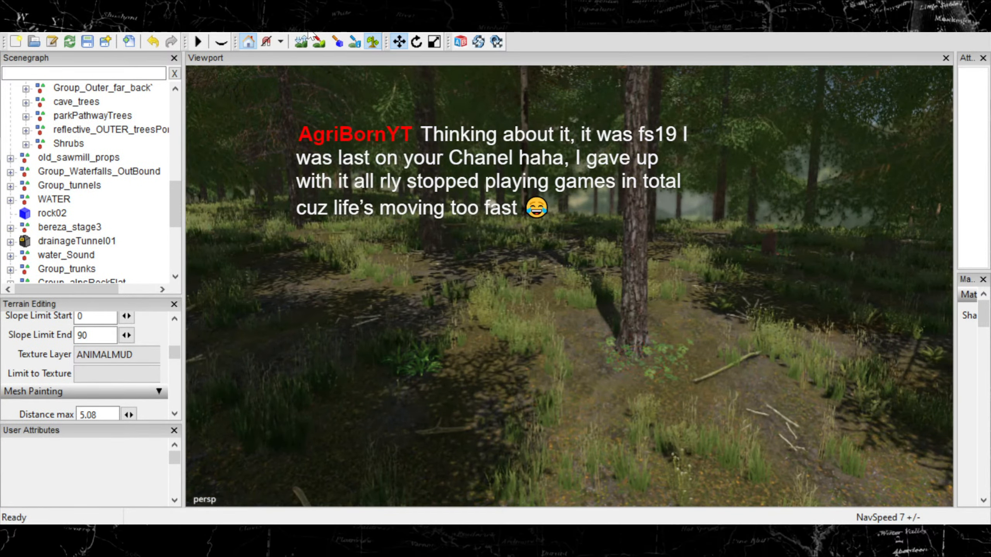
Paint ANIMALMUD ground texture around the clearing's pine and across the stick-strewn, shaded ground towards the forest edge.
{"action": "left_click", "coordinate": [319, 43]}
{"action": "mouse_move", "coordinate": [582, 351]}
{"action": "left_mouse_down"}
{"action": "mouse_move", "coordinate": [581, 415]}
{"action": "mouse_move", "coordinate": [649, 440]}
{"action": "left_mouse_up"}
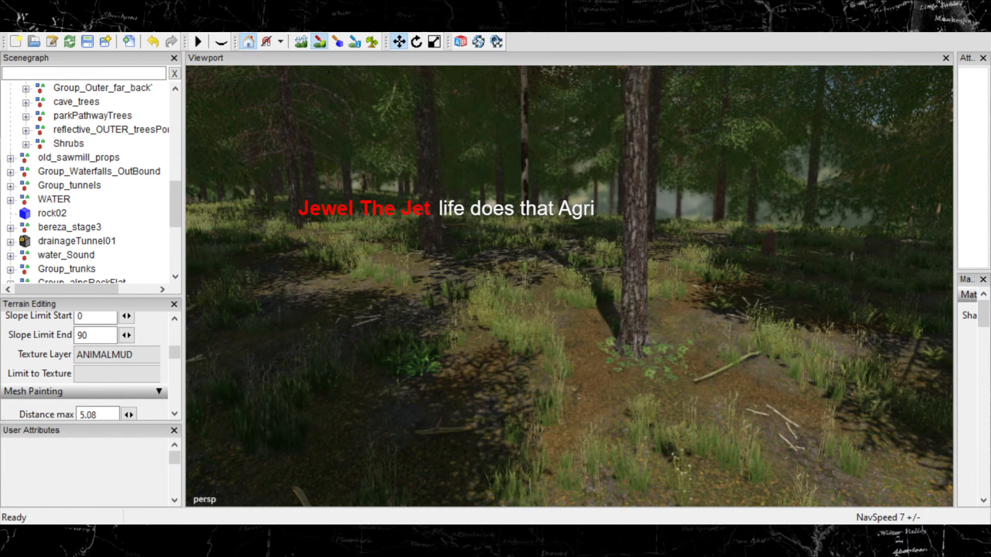
{"action": "mouse_move", "coordinate": [767, 377]}
{"action": "right_mouse_down"}
{"action": "mouse_move", "coordinate": [726, 358]}
{"action": "mouse_move", "coordinate": [442, 437]}
{"action": "mouse_move", "coordinate": [536, 431]}
{"action": "mouse_move", "coordinate": [571, 299]}
{"action": "mouse_move", "coordinate": [600, 261]}
{"action": "mouse_move", "coordinate": [667, 326]}
{"action": "mouse_move", "coordinate": [577, 467]}
{"action": "mouse_move", "coordinate": [808, 375]}
{"action": "right_mouse_up"}
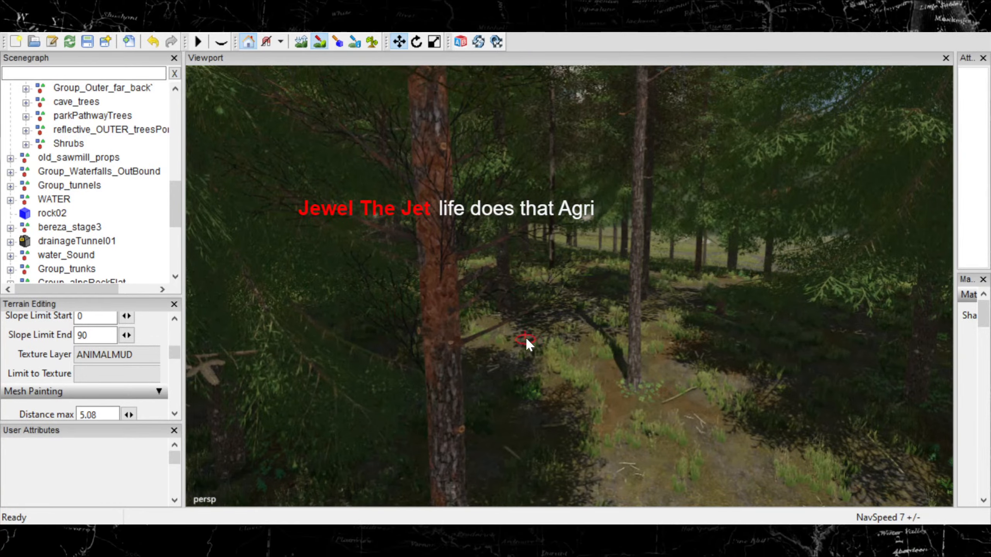
{"action": "right_click_drag", "start_coordinate": [526, 340], "coordinate": [763, 290]}
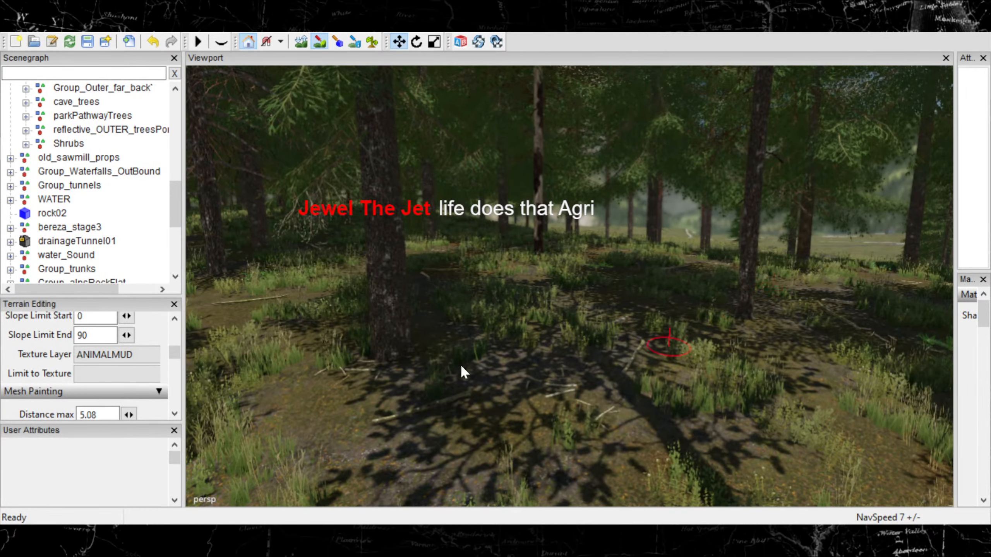
{"action": "right_click_drag", "start_coordinate": [520, 383], "coordinate": [523, 383]}
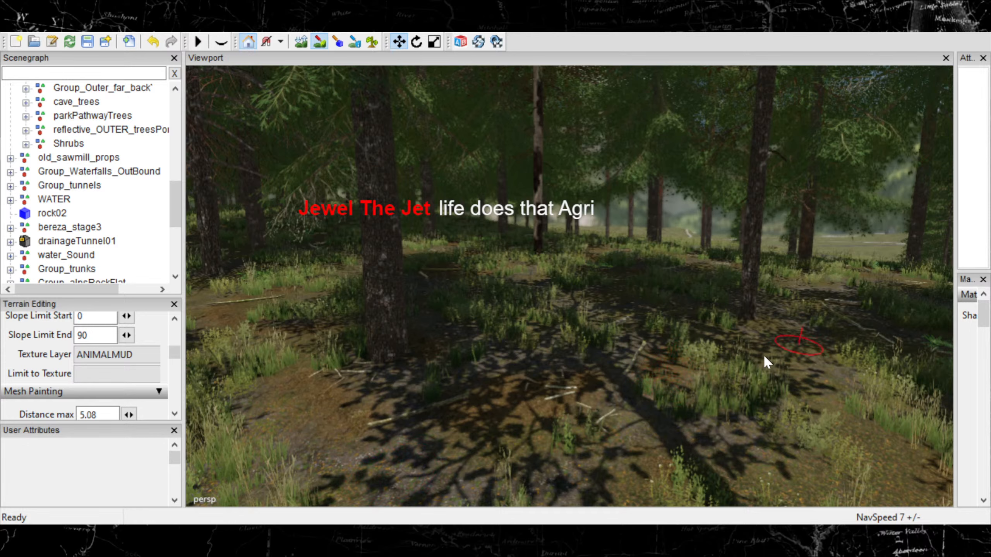
{"action": "left_click_drag", "start_coordinate": [787, 347], "coordinate": [842, 430]}
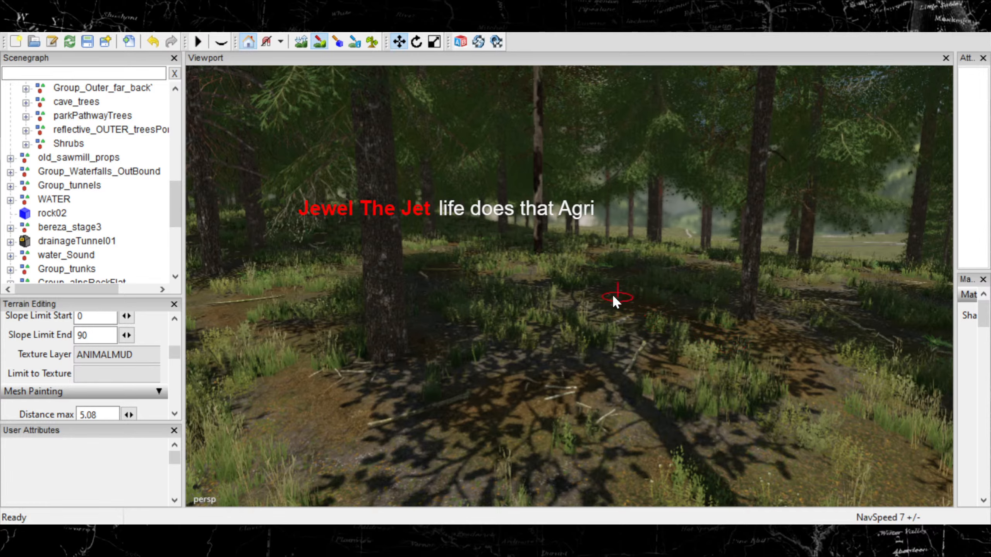
{"action": "mouse_move", "coordinate": [792, 359]}
{"action": "right_mouse_down"}
{"action": "mouse_move", "coordinate": [707, 363]}
{"action": "mouse_move", "coordinate": [583, 396]}
{"action": "mouse_move", "coordinate": [610, 380]}
{"action": "right_mouse_up"}
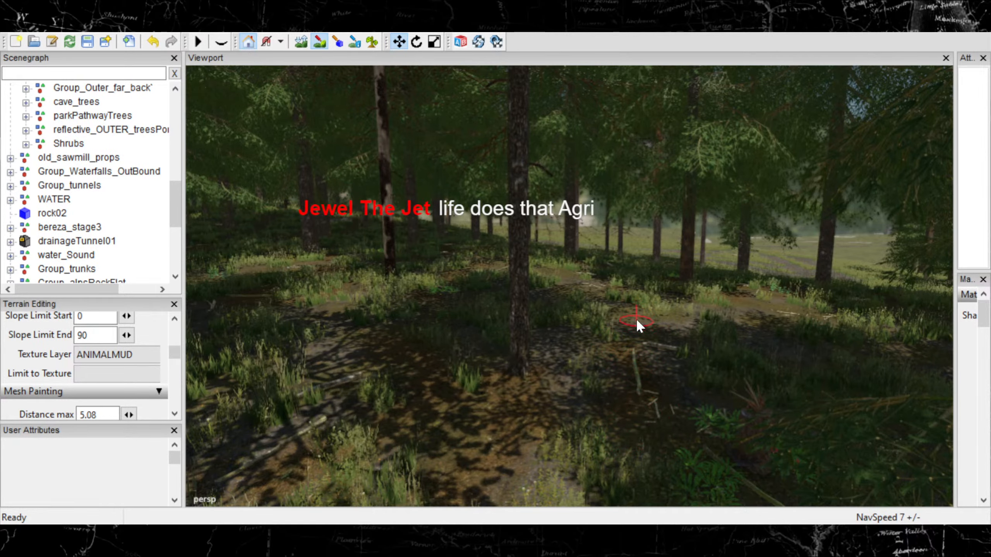
{"action": "mouse_move", "coordinate": [486, 389]}
{"action": "right_mouse_down"}
{"action": "mouse_move", "coordinate": [504, 412]}
{"action": "mouse_move", "coordinate": [480, 423]}
{"action": "mouse_move", "coordinate": [543, 384]}
{"action": "right_mouse_up"}
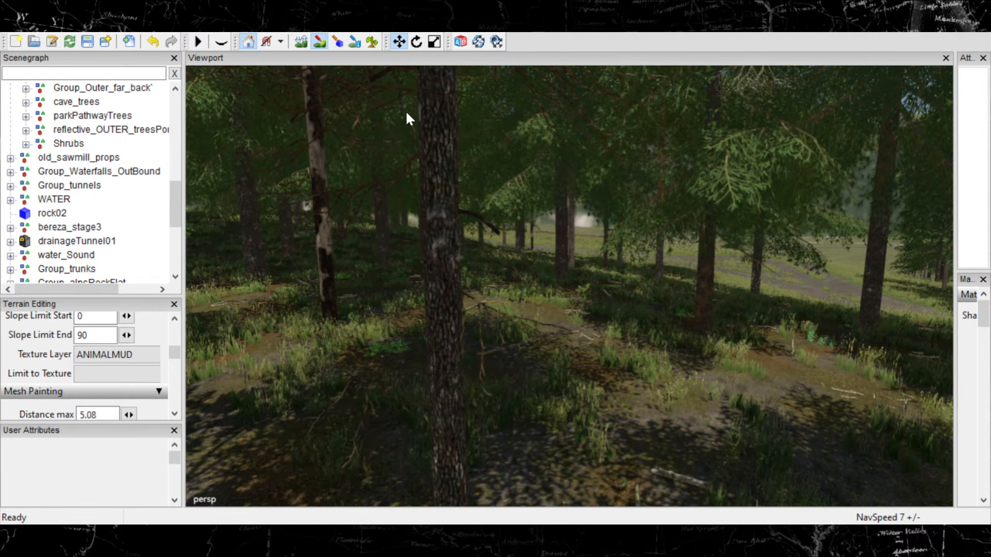
Paint foliage plants at the base of the dark pine near the forest edge.
{"action": "left_click", "coordinate": [373, 41]}
{"action": "middle_click_drag", "start_coordinate": [473, 400], "coordinate": [493, 375], "text": "alt"}
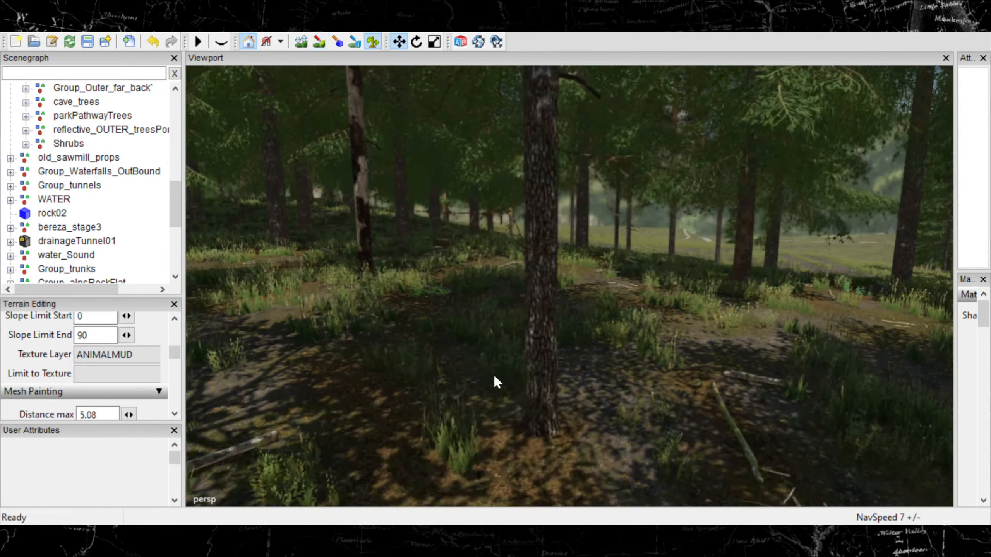
{"action": "left_click_drag", "start_coordinate": [514, 411], "coordinate": [554, 418]}
{"action": "mouse_move", "coordinate": [700, 352]}
{"action": "middle_mouse_down", "text": "alt"}
{"action": "mouse_move", "coordinate": [546, 371]}
{"action": "mouse_move", "coordinate": [460, 399]}
{"action": "mouse_move", "coordinate": [525, 352]}
{"action": "mouse_move", "coordinate": [557, 354]}
{"action": "middle_mouse_up", "text": "alt"}
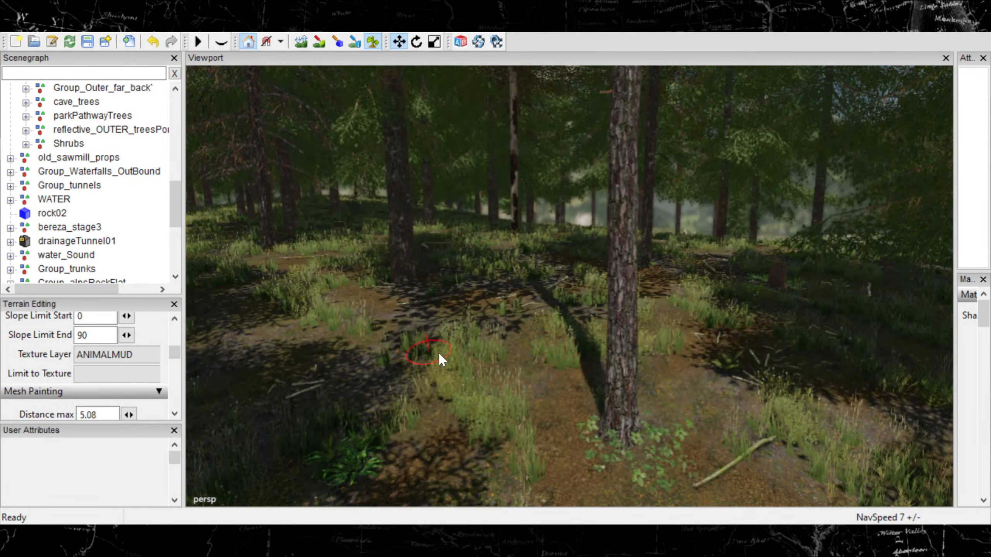
Paint foliage plants around the base of the reddish pine in the shade and undo the last stroke.
{"action": "middle_click_drag", "start_coordinate": [443, 358], "coordinate": [593, 308], "text": "alt"}
{"action": "mouse_move", "coordinate": [590, 303]}
{"action": "right_mouse_down", "text": "alt"}
{"action": "mouse_move", "coordinate": [431, 353]}
{"action": "mouse_move", "coordinate": [482, 331]}
{"action": "mouse_move", "coordinate": [474, 321]}
{"action": "right_mouse_up", "text": "alt"}
{"action": "left_click_drag", "start_coordinate": [474, 321], "coordinate": [791, 367], "text": "alt"}
{"action": "right_click_drag", "start_coordinate": [790, 368], "coordinate": [643, 373], "text": "alt"}
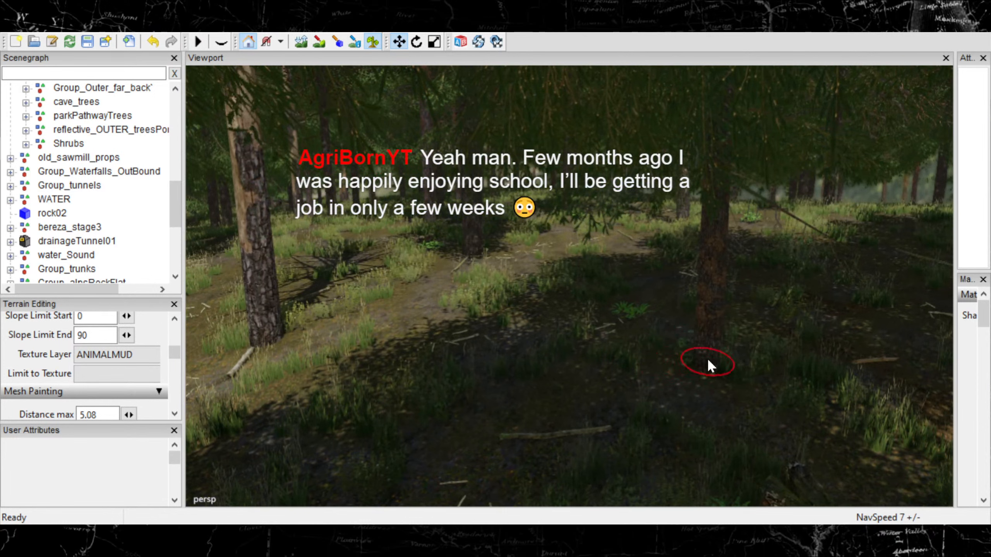
{"action": "left_click", "coordinate": [319, 41]}
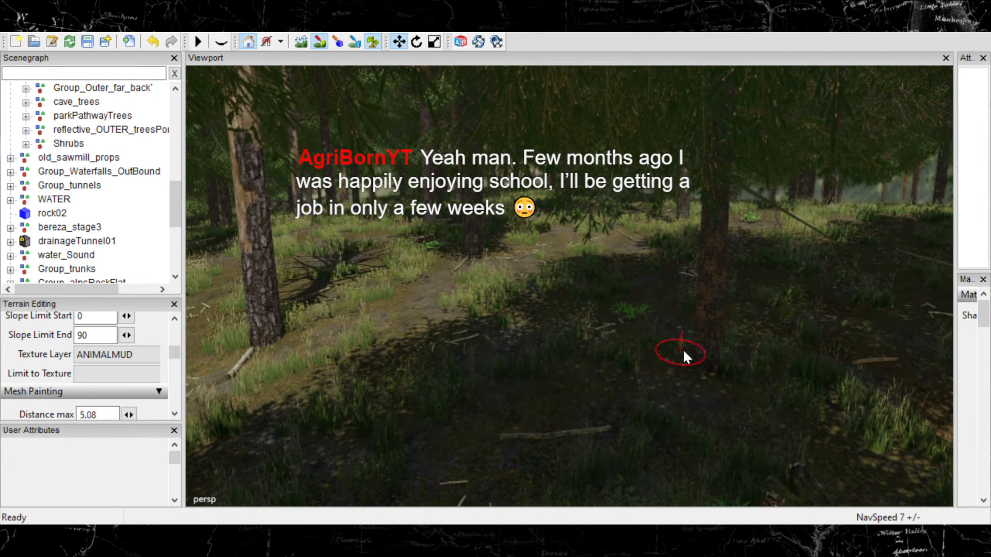
{"action": "left_click_drag", "start_coordinate": [726, 329], "coordinate": [740, 313]}
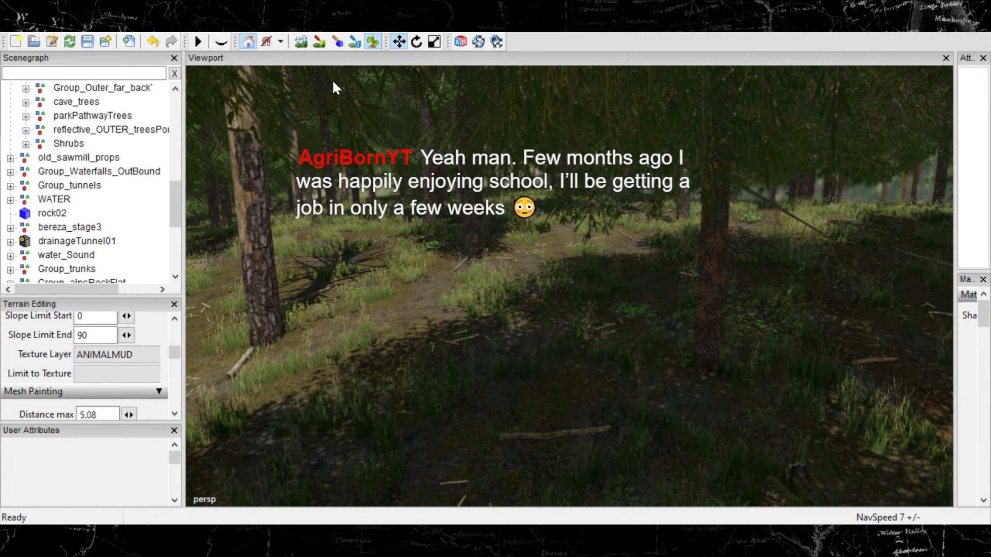
{"action": "key", "text": "ctrl+z"}
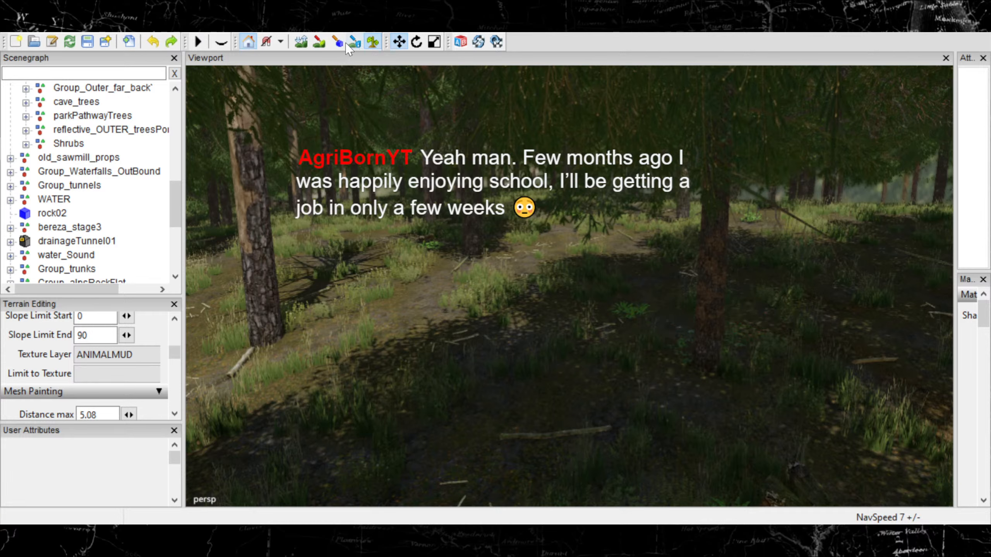
Paint ANIMALMUD ground texture around the reddish pine and the neighbouring shaded pine with small sticks at its base.
{"action": "left_click", "coordinate": [320, 43]}
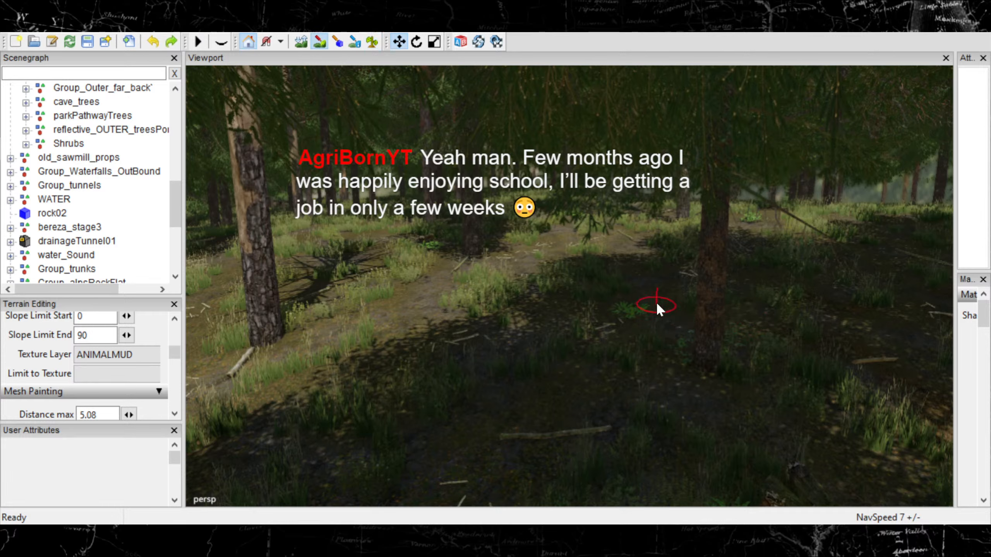
{"action": "left_click", "coordinate": [643, 301]}
{"action": "mouse_move", "coordinate": [771, 336]}
{"action": "left_mouse_down"}
{"action": "mouse_move", "coordinate": [777, 353]}
{"action": "mouse_move", "coordinate": [747, 423]}
{"action": "mouse_move", "coordinate": [788, 426]}
{"action": "mouse_move", "coordinate": [774, 441]}
{"action": "left_mouse_up"}
{"action": "scroll", "coordinate": [569, 403], "scroll_direction": "up", "scroll_amount": 5}
{"action": "mouse_move", "coordinate": [568, 403]}
{"action": "left_mouse_down", "text": "alt"}
{"action": "mouse_move", "coordinate": [604, 316]}
{"action": "mouse_move", "coordinate": [585, 323]}
{"action": "left_mouse_up", "text": "alt"}
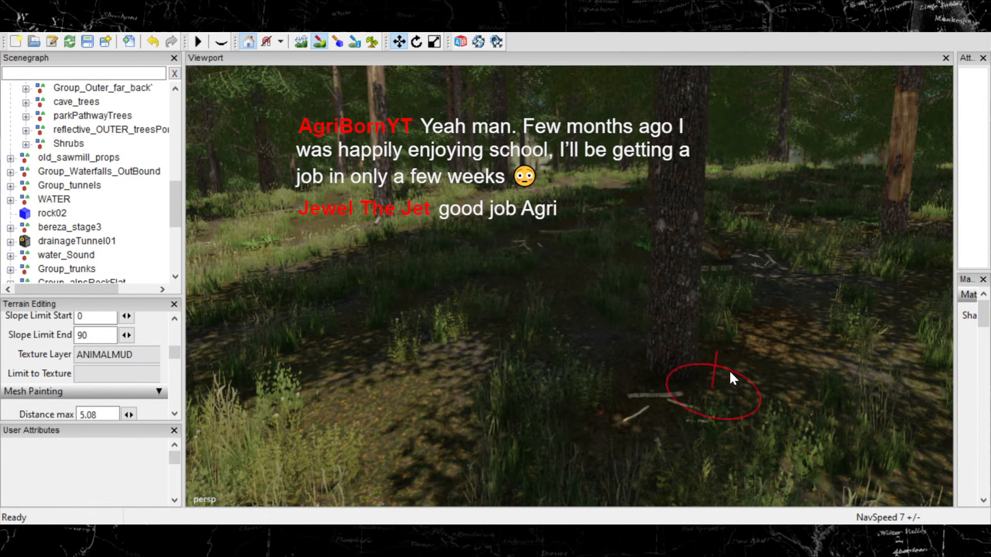
{"action": "scroll", "coordinate": [664, 394], "scroll_direction": "down", "scroll_amount": 4}
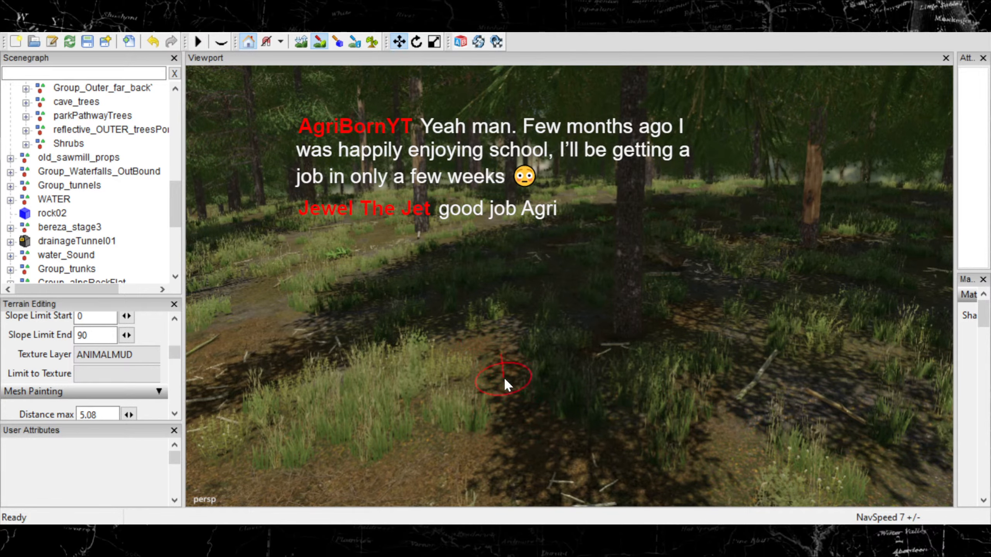
{"action": "scroll", "coordinate": [487, 367], "scroll_direction": "up", "scroll_amount": 4}
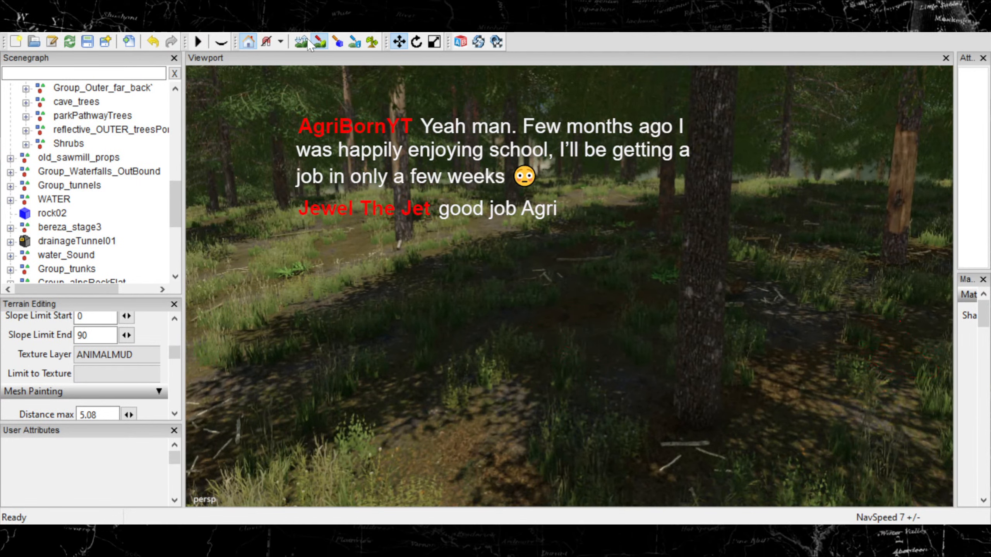
Paint foliage plants around the base of the shaded pine, over the small sticks.
{"action": "left_click", "coordinate": [374, 44]}
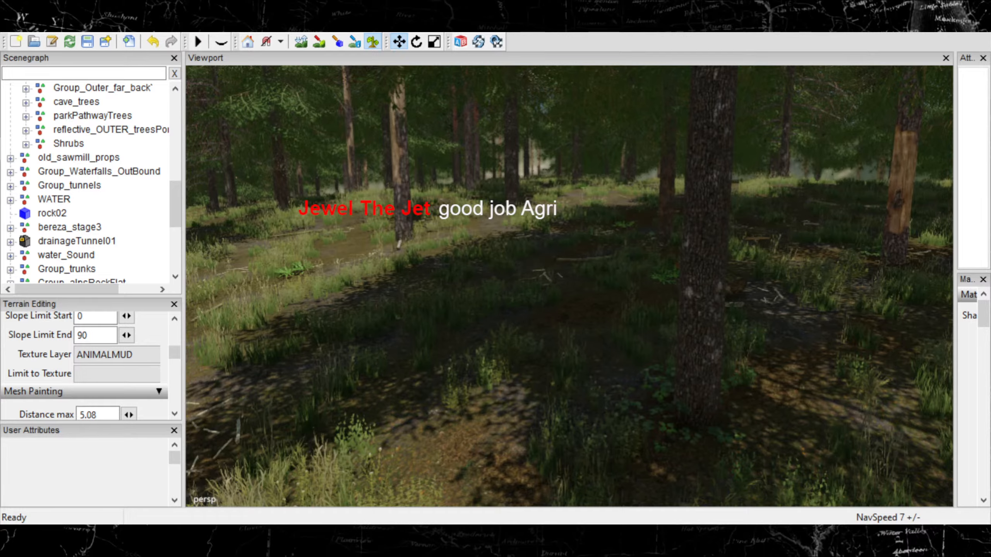
{"action": "scroll", "coordinate": [727, 365], "scroll_direction": "down", "scroll_amount": 8}
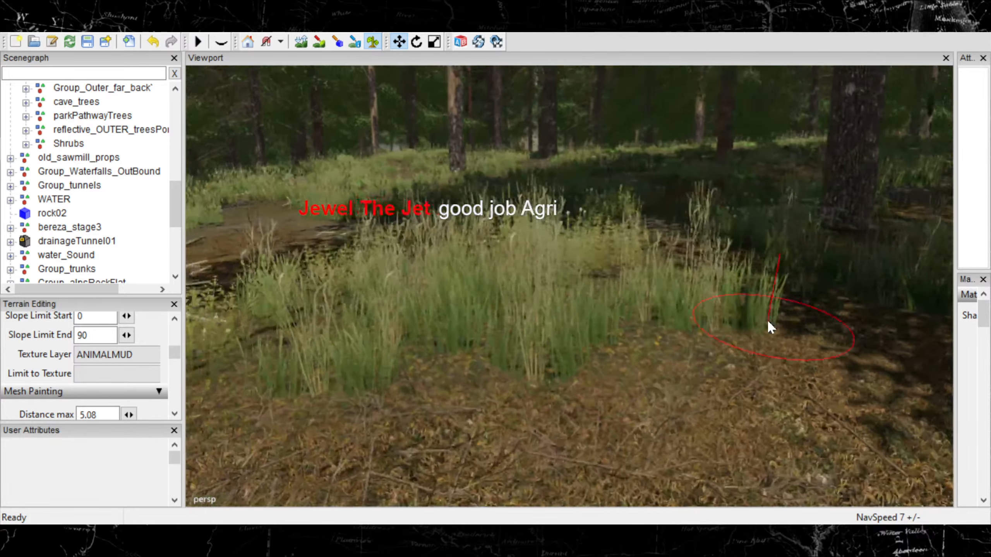
{"action": "scroll", "coordinate": [651, 376], "scroll_direction": "up", "scroll_amount": 5}
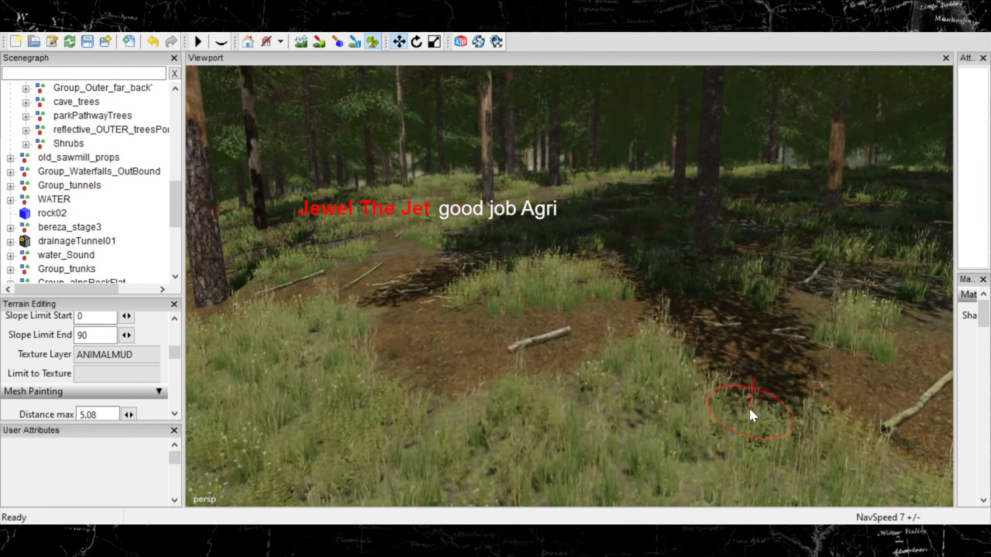
{"action": "left_click_drag", "start_coordinate": [511, 305], "coordinate": [704, 368], "text": "alt"}
{"action": "scroll", "coordinate": [615, 394], "scroll_direction": "up", "scroll_amount": 5}
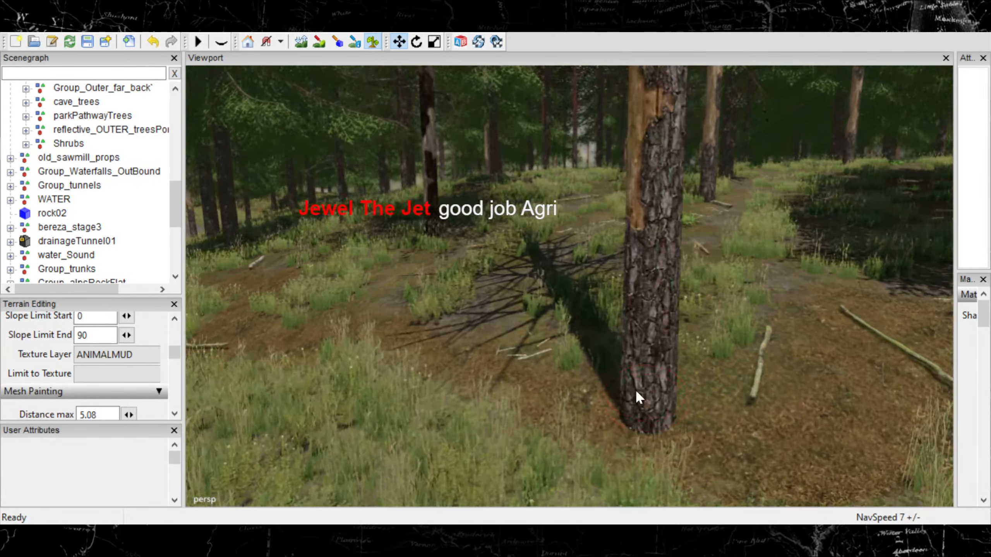
Paint foliage plants at the base of the partly stripped pine, beside the two long sticks.
{"action": "middle_click_drag", "start_coordinate": [637, 391], "coordinate": [612, 393], "text": "alt"}
{"action": "left_click", "coordinate": [546, 401]}
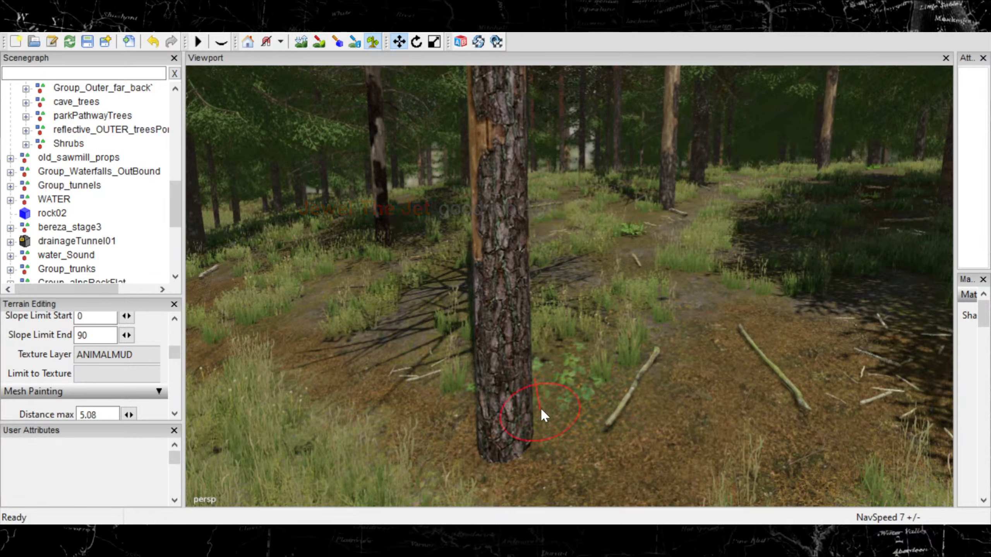
Paint ANIMALMUD ground texture around the base of the dark tree with patchy bark and the sticks near it.
{"action": "left_click", "coordinate": [319, 41]}
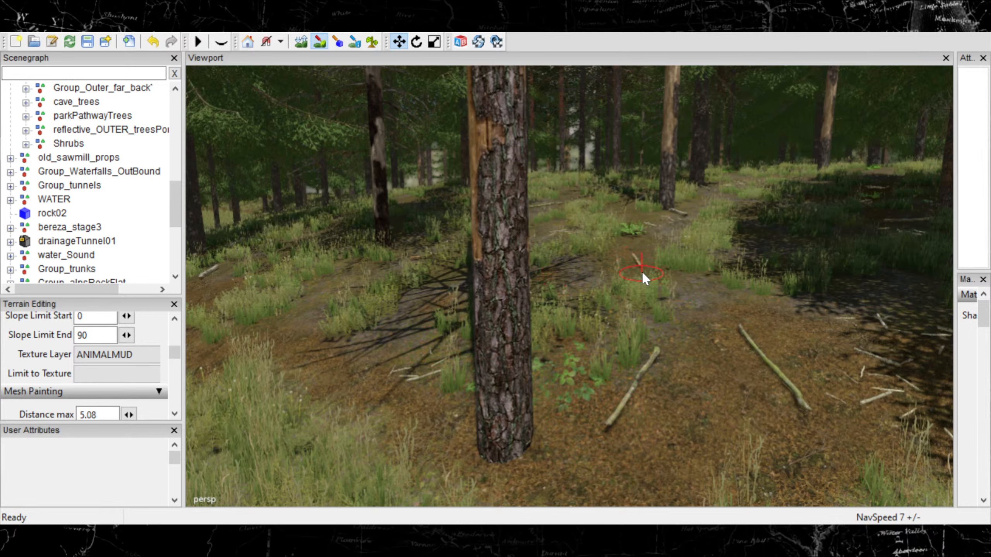
{"action": "right_click_drag", "start_coordinate": [620, 362], "coordinate": [663, 355], "text": "alt"}
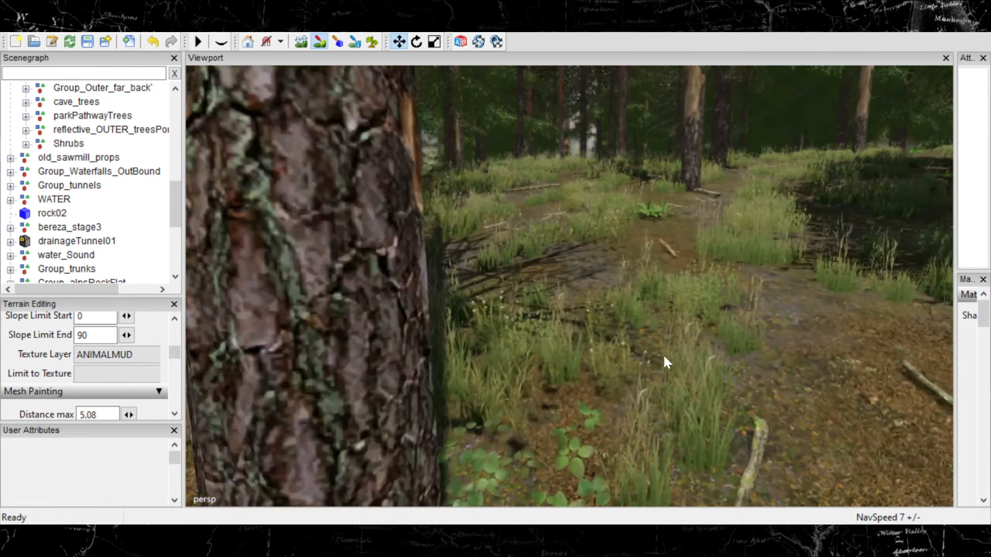
{"action": "mouse_move", "coordinate": [640, 357]}
{"action": "middle_mouse_down", "text": "alt"}
{"action": "mouse_move", "coordinate": [624, 364]}
{"action": "mouse_move", "coordinate": [663, 394]}
{"action": "mouse_move", "coordinate": [774, 417]}
{"action": "mouse_move", "coordinate": [803, 411]}
{"action": "middle_mouse_up", "text": "alt"}
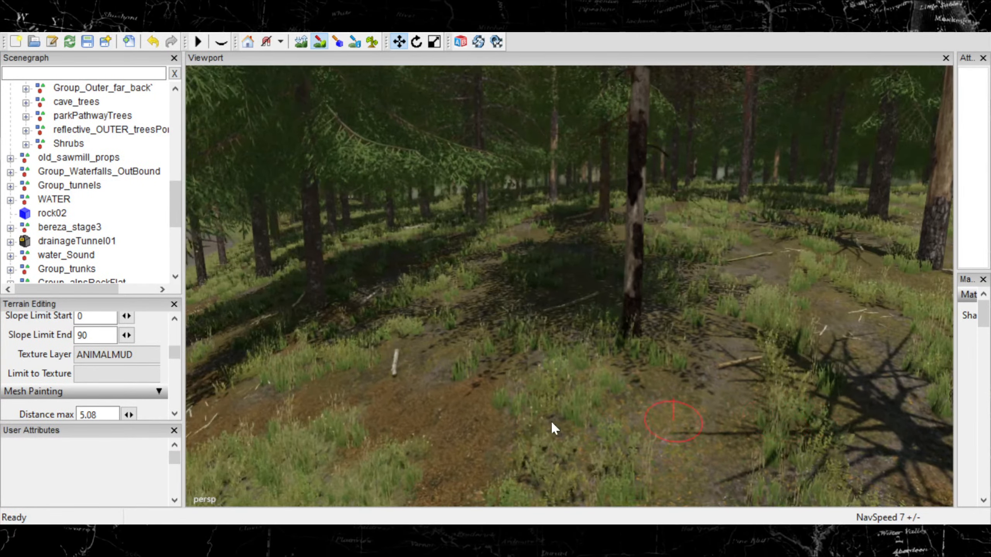
{"action": "right_click_drag", "start_coordinate": [551, 420], "coordinate": [690, 369], "text": "alt"}
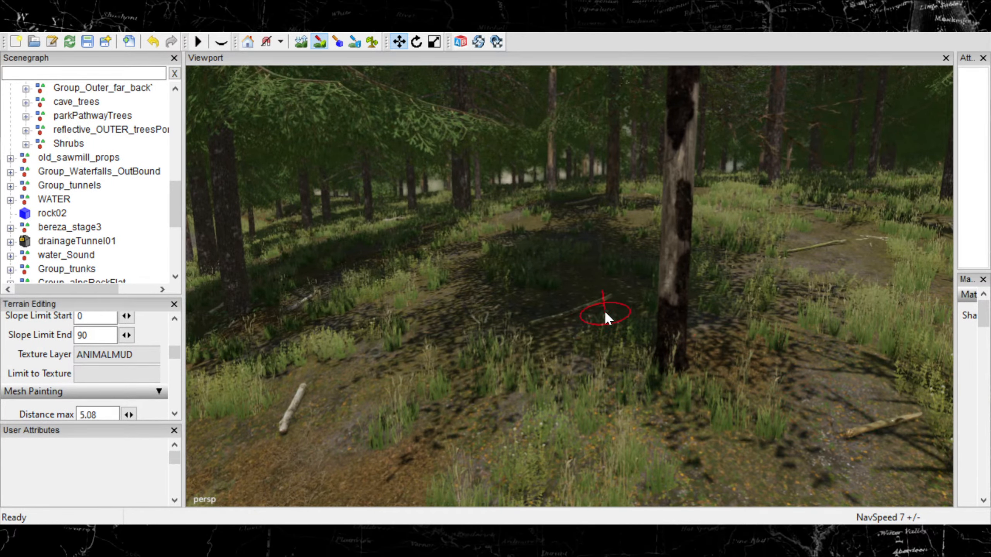
{"action": "mouse_move", "coordinate": [624, 300]}
{"action": "left_mouse_down"}
{"action": "mouse_move", "coordinate": [561, 331]}
{"action": "mouse_move", "coordinate": [535, 384]}
{"action": "mouse_move", "coordinate": [491, 430]}
{"action": "left_mouse_up"}
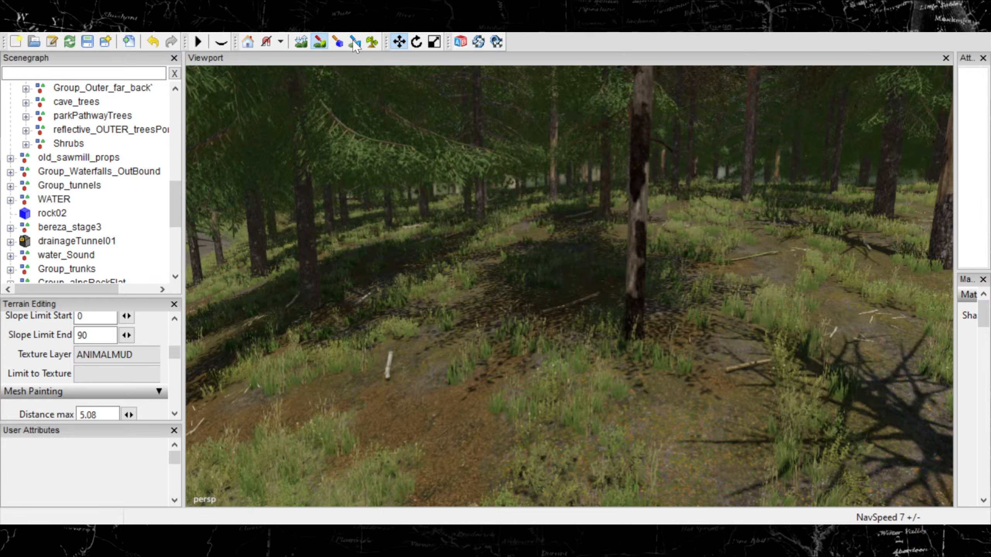
Paint foliage plants at the base of the dark tree with patchy bark.
{"action": "left_click", "coordinate": [373, 41]}
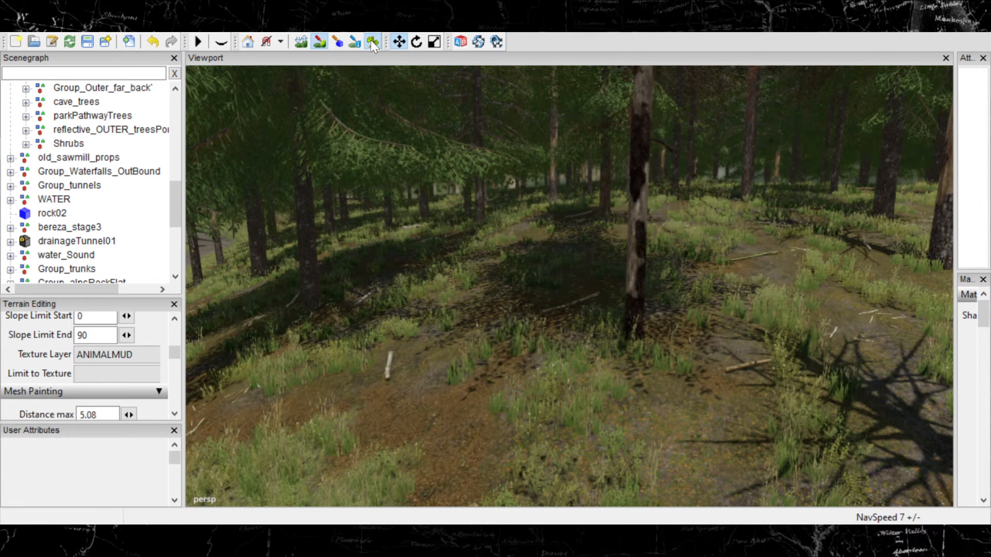
{"action": "left_click", "coordinate": [653, 331]}
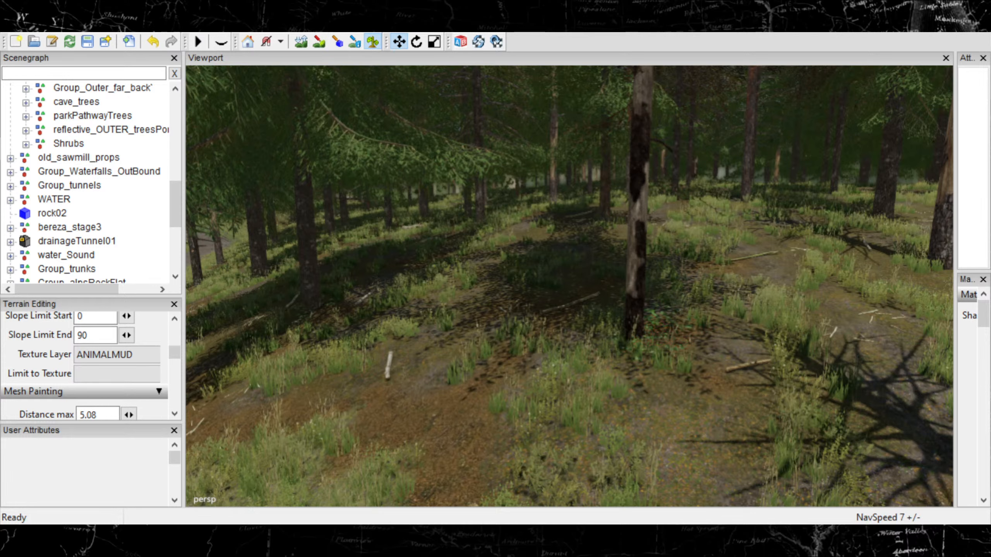
{"action": "scroll", "coordinate": [677, 342], "scroll_direction": "down", "scroll_amount": 3}
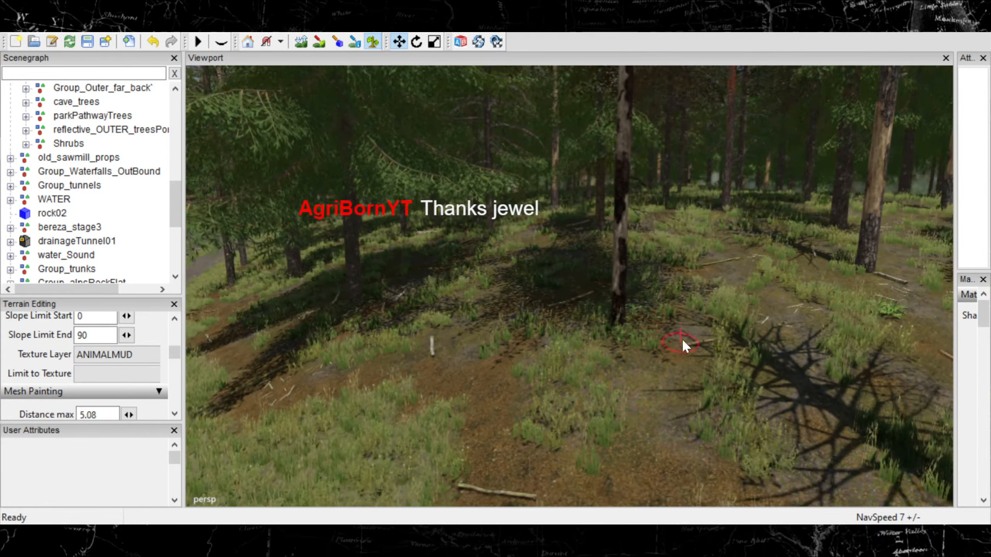
Paint ANIMALMUD ground texture around the pine with the bare upper trunk and among the small sticks in its branch shadow.
{"action": "mouse_move", "coordinate": [681, 337]}
{"action": "middle_mouse_down", "text": "alt"}
{"action": "mouse_move", "coordinate": [829, 332]}
{"action": "mouse_move", "coordinate": [845, 344]}
{"action": "mouse_move", "coordinate": [688, 325]}
{"action": "middle_mouse_up", "text": "alt"}
{"action": "mouse_move", "coordinate": [737, 311]}
{"action": "left_mouse_down", "text": "alt"}
{"action": "mouse_move", "coordinate": [837, 332]}
{"action": "mouse_move", "coordinate": [650, 359]}
{"action": "mouse_move", "coordinate": [598, 406]}
{"action": "mouse_move", "coordinate": [672, 384]}
{"action": "mouse_move", "coordinate": [584, 356]}
{"action": "mouse_move", "coordinate": [516, 394]}
{"action": "mouse_move", "coordinate": [673, 330]}
{"action": "mouse_move", "coordinate": [566, 325]}
{"action": "mouse_move", "coordinate": [722, 360]}
{"action": "mouse_move", "coordinate": [911, 381]}
{"action": "mouse_move", "coordinate": [921, 366]}
{"action": "mouse_move", "coordinate": [769, 381]}
{"action": "left_mouse_up", "text": "alt"}
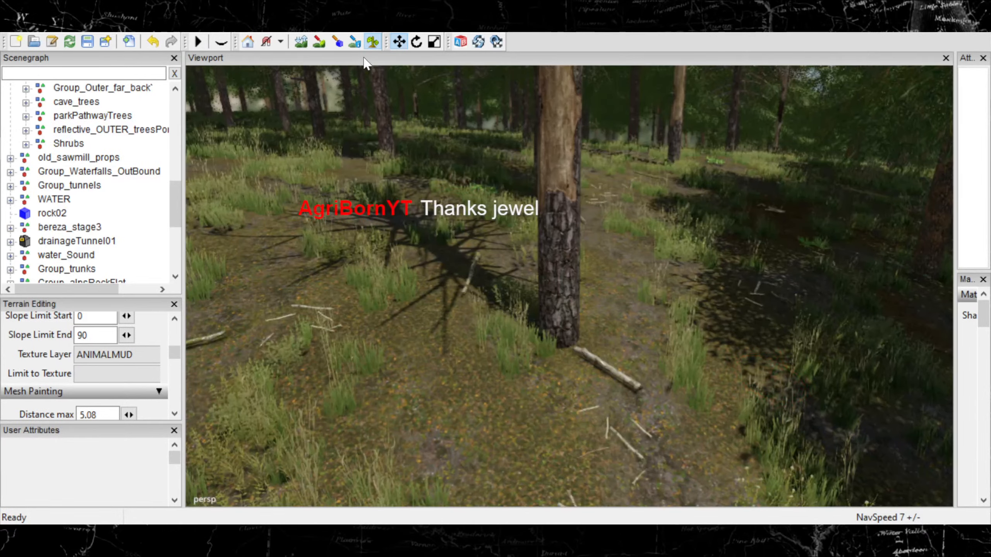
{"action": "left_click_drag", "start_coordinate": [571, 332], "coordinate": [540, 299], "text": "alt"}
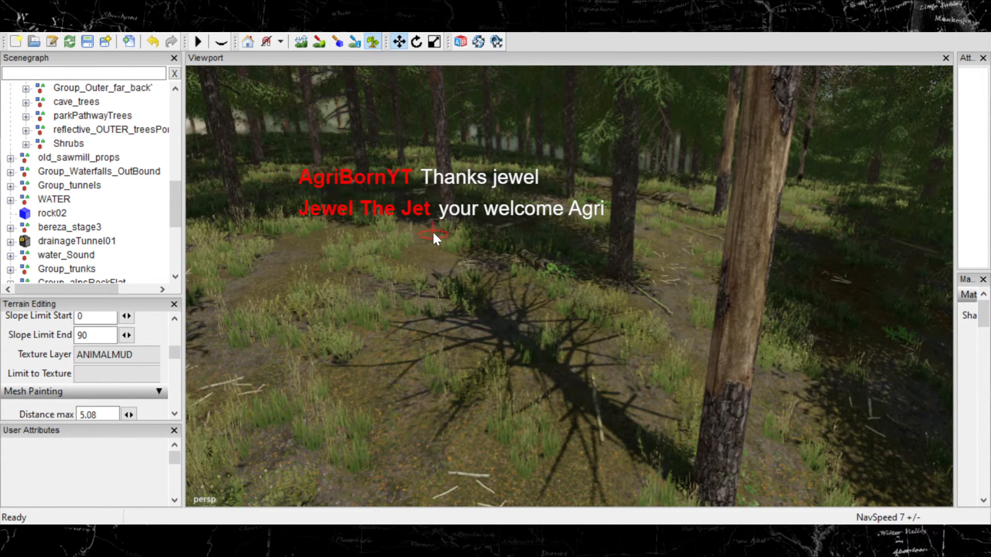
{"action": "left_click", "coordinate": [318, 41]}
{"action": "right_click_drag", "start_coordinate": [695, 296], "coordinate": [632, 322], "text": "alt"}
{"action": "mouse_move", "coordinate": [632, 322]}
{"action": "middle_mouse_down", "text": "alt"}
{"action": "mouse_move", "coordinate": [616, 277]}
{"action": "mouse_move", "coordinate": [606, 279]}
{"action": "middle_mouse_up", "text": "alt"}
{"action": "scroll", "coordinate": [605, 279], "scroll_direction": "up", "scroll_amount": 2}
{"action": "mouse_move", "coordinate": [563, 361]}
{"action": "left_mouse_down"}
{"action": "mouse_move", "coordinate": [602, 398]}
{"action": "mouse_move", "coordinate": [607, 419]}
{"action": "left_mouse_up"}
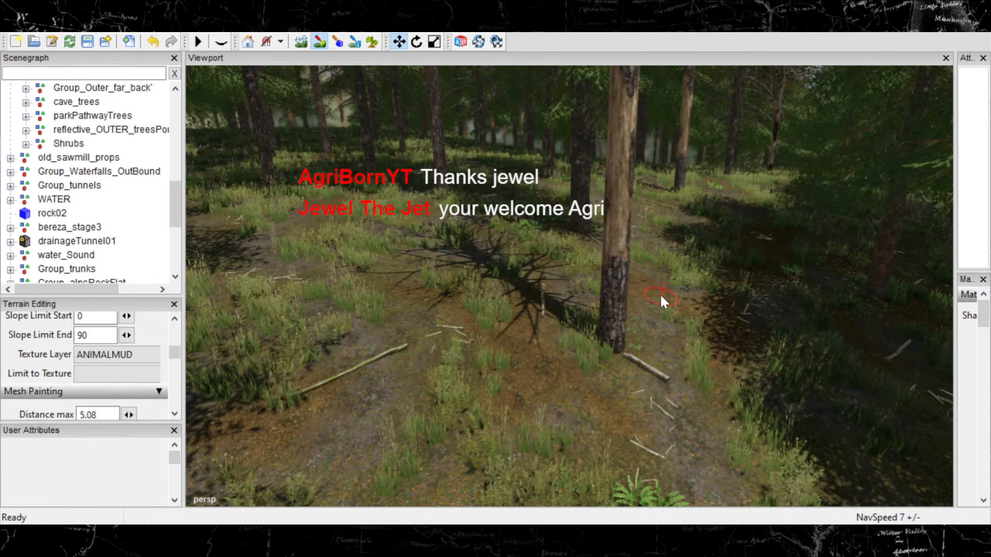
Paint ANIMALMUD ground texture along the path beside the fern and the scattered sticks.
{"action": "scroll", "coordinate": [607, 368], "scroll_direction": "down", "scroll_amount": 3}
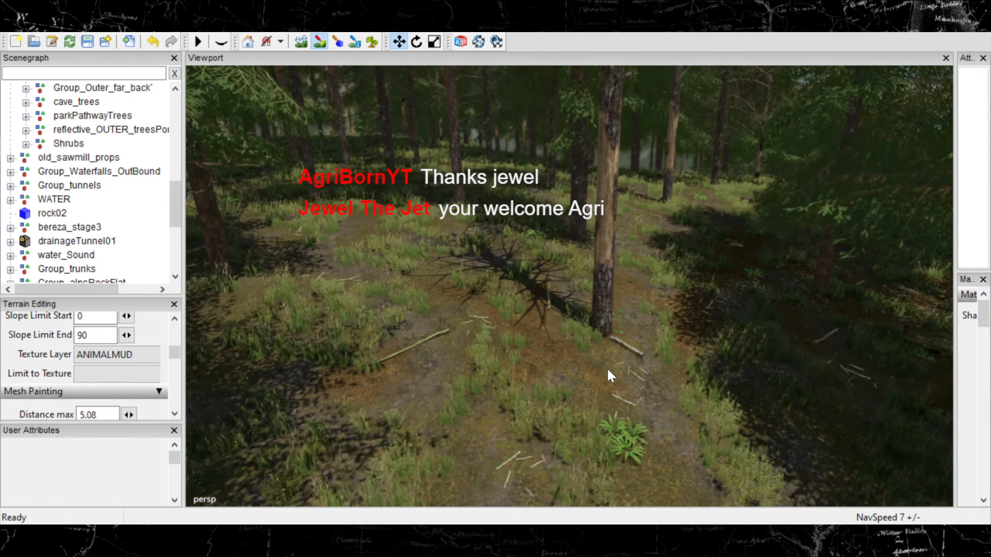
{"action": "middle_click_drag", "start_coordinate": [607, 368], "coordinate": [558, 301], "text": "alt"}
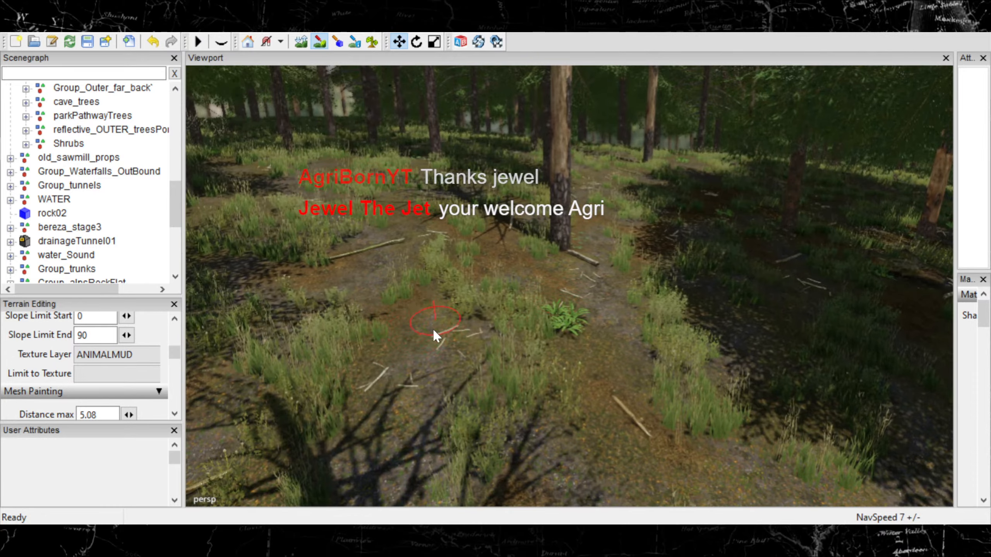
{"action": "middle_click_drag", "start_coordinate": [633, 267], "coordinate": [625, 270], "text": "alt"}
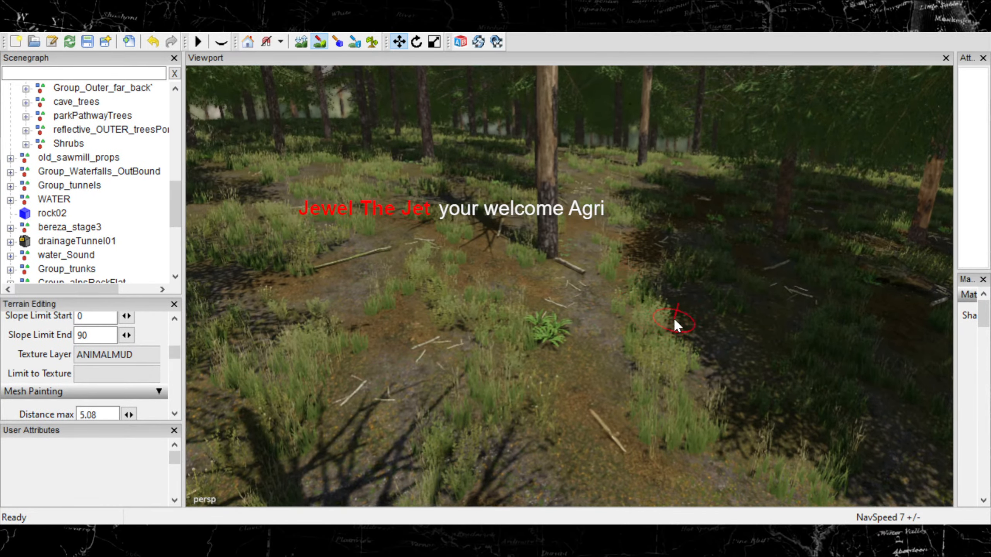
Paint ANIMALMUD ground texture around the slim pine at the edge of the shade and across the grassy clearing beside it.
{"action": "middle_click_drag", "start_coordinate": [537, 226], "coordinate": [605, 293], "text": "alt"}
{"action": "scroll", "coordinate": [605, 293], "scroll_direction": "down", "scroll_amount": 3}
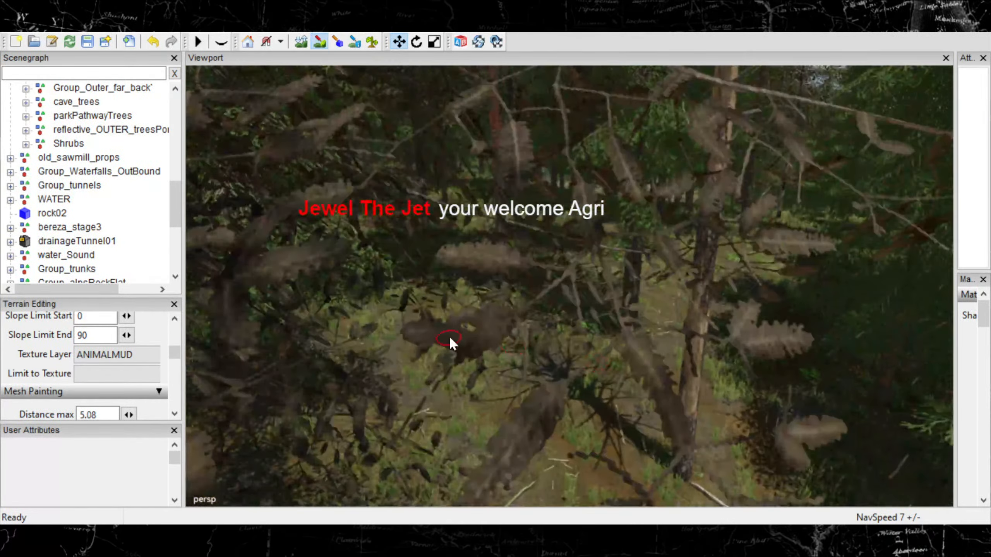
{"action": "middle_click_drag", "start_coordinate": [450, 336], "coordinate": [577, 318], "text": "alt"}
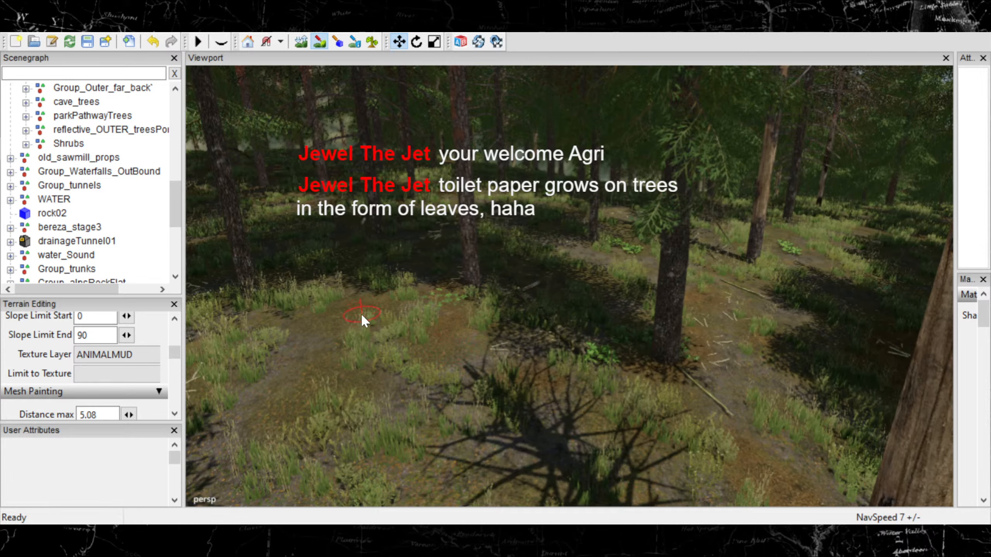
{"action": "scroll", "coordinate": [446, 315], "scroll_direction": "up", "scroll_amount": 2}
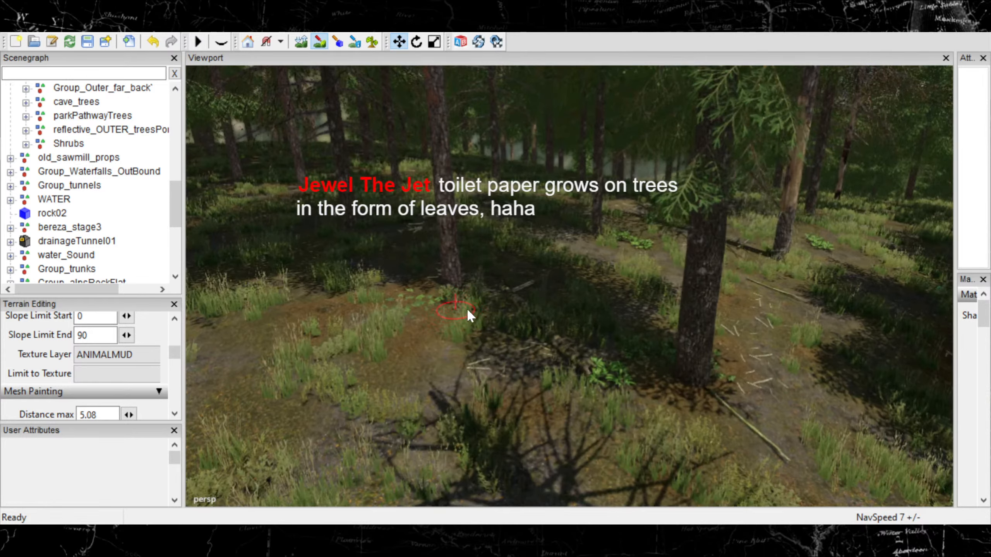
{"action": "mouse_move", "coordinate": [493, 300]}
{"action": "middle_mouse_down", "text": "alt"}
{"action": "mouse_move", "coordinate": [522, 302]}
{"action": "mouse_move", "coordinate": [565, 342]}
{"action": "middle_mouse_up", "text": "alt"}
{"action": "right_click_drag", "start_coordinate": [537, 365], "coordinate": [582, 347], "text": "alt"}
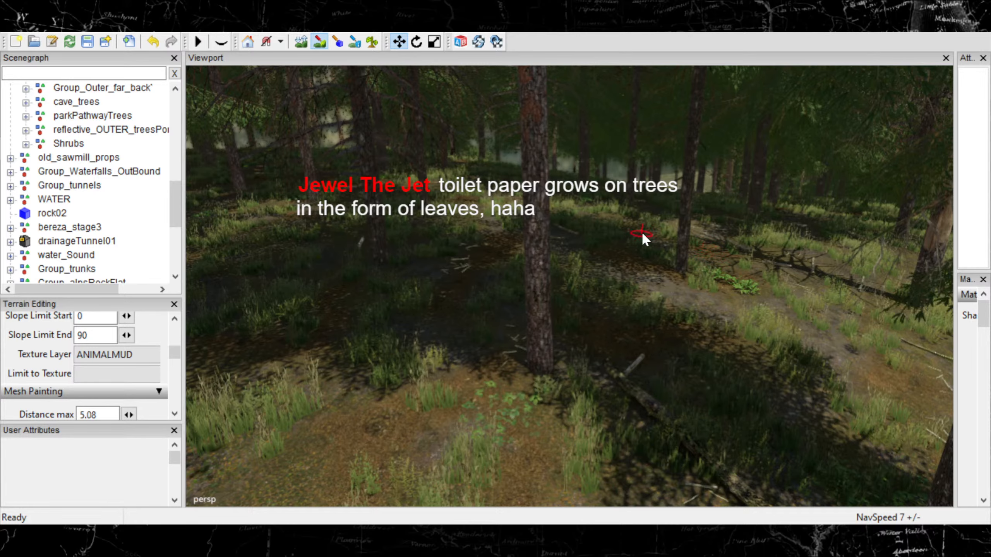
Paint foliage plants beside the bare-trunked pine, on the ground under its branch shadow.
{"action": "mouse_move", "coordinate": [874, 318]}
{"action": "middle_mouse_down", "text": "alt"}
{"action": "mouse_move", "coordinate": [760, 345]}
{"action": "mouse_move", "coordinate": [677, 341]}
{"action": "mouse_move", "coordinate": [706, 324]}
{"action": "middle_mouse_up", "text": "alt"}
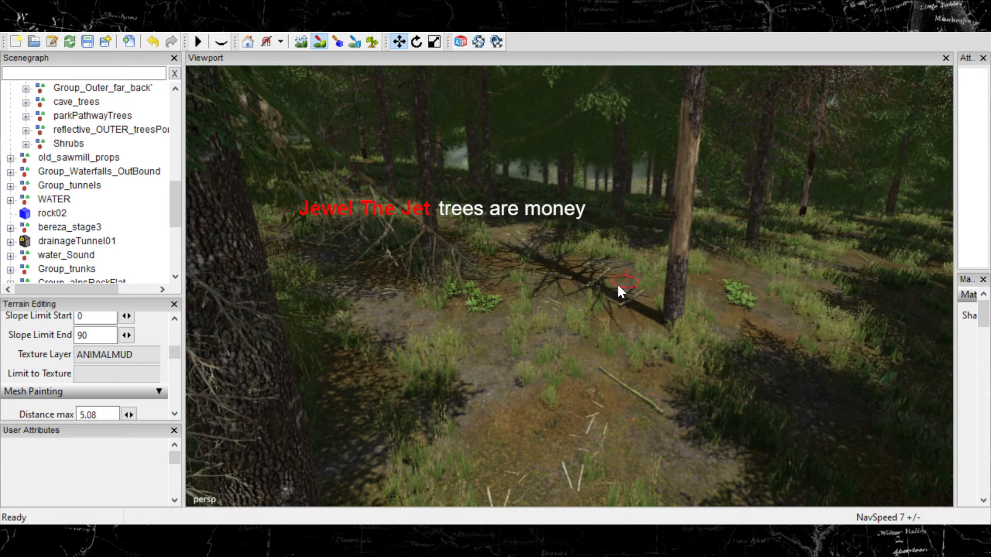
{"action": "left_click", "coordinate": [373, 42]}
{"action": "left_click", "coordinate": [643, 312]}
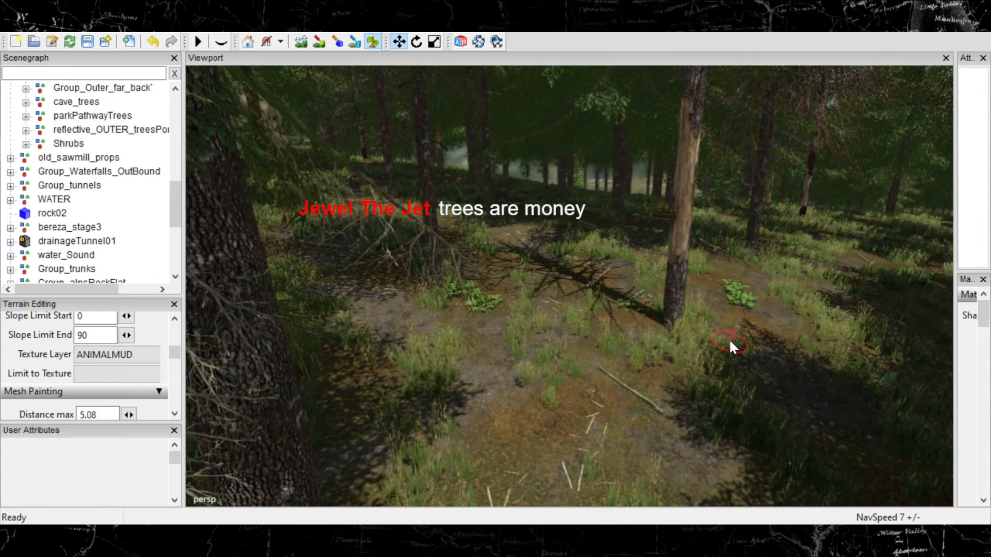
{"action": "mouse_move", "coordinate": [700, 364]}
{"action": "right_mouse_down", "text": "alt"}
{"action": "mouse_move", "coordinate": [631, 345]}
{"action": "mouse_move", "coordinate": [605, 354]}
{"action": "right_mouse_up", "text": "alt"}
{"action": "middle_click_drag", "start_coordinate": [605, 353], "coordinate": [649, 311], "text": "alt"}
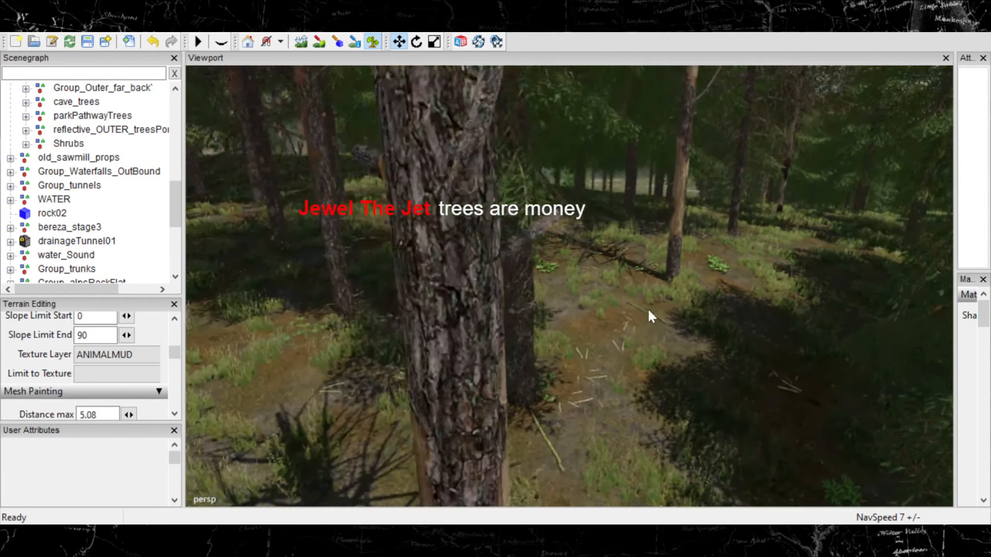